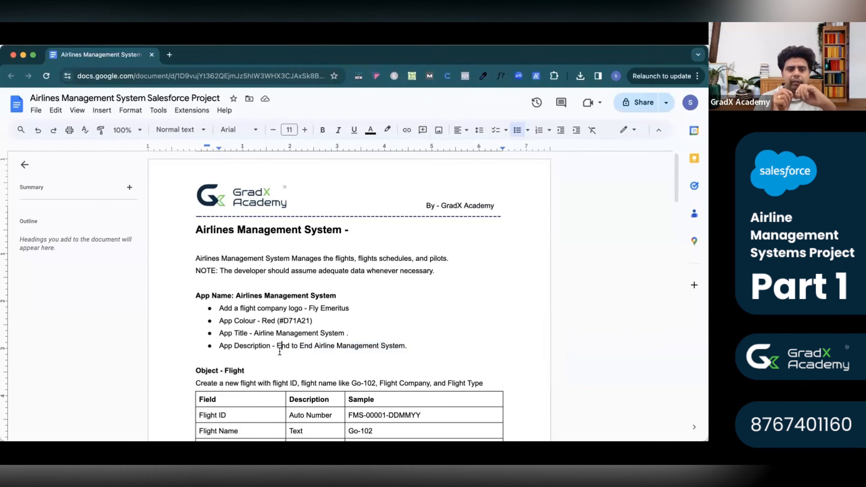
Review the App Name requirements (title, Fly Emeritus, #D71A21, description) and open a new browser tab.
{"action": "left_click_drag", "start_coordinate": [253, 334], "coordinate": [343, 337]}
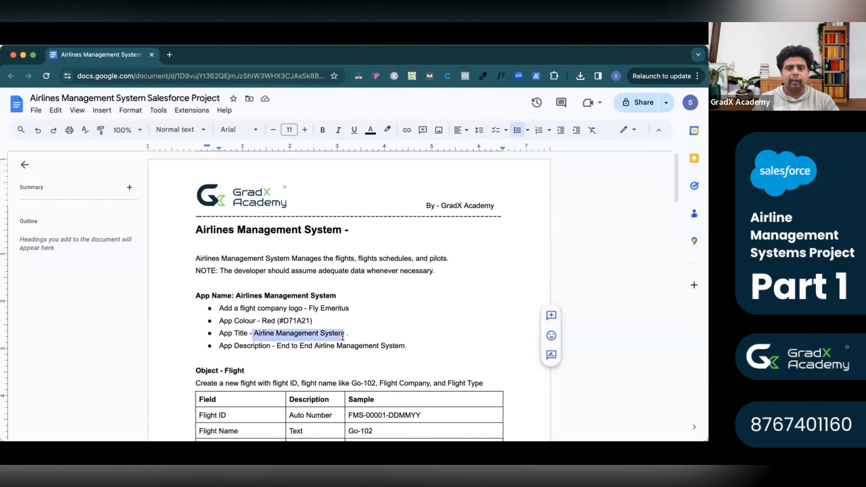
{"action": "left_click", "coordinate": [309, 307]}
{"action": "left_click_drag", "start_coordinate": [310, 308], "coordinate": [348, 309]}
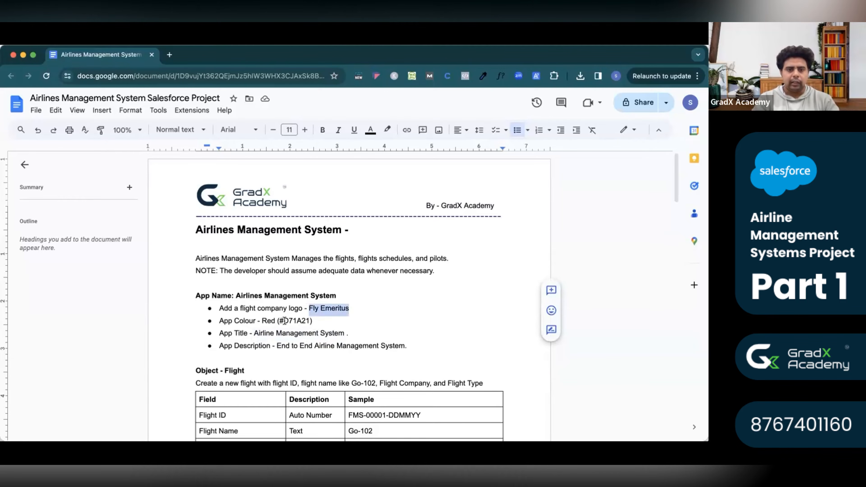
{"action": "left_click_drag", "start_coordinate": [280, 320], "coordinate": [309, 321]}
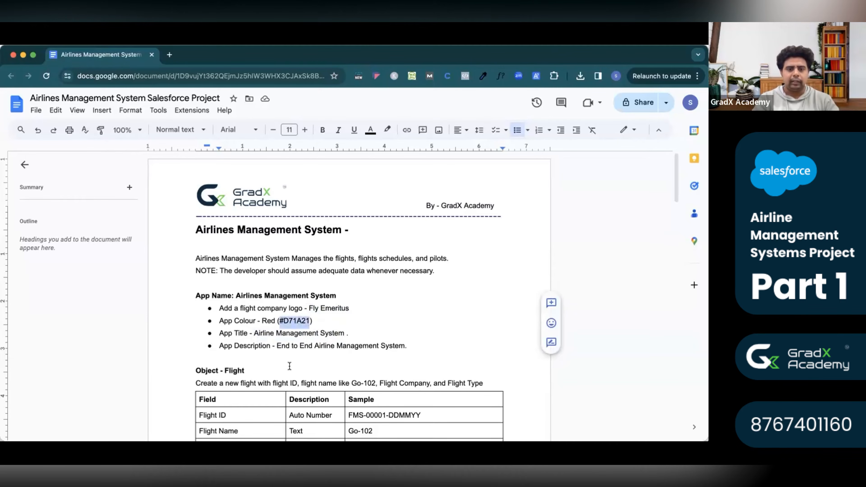
{"action": "left_click_drag", "start_coordinate": [276, 346], "coordinate": [408, 346]}
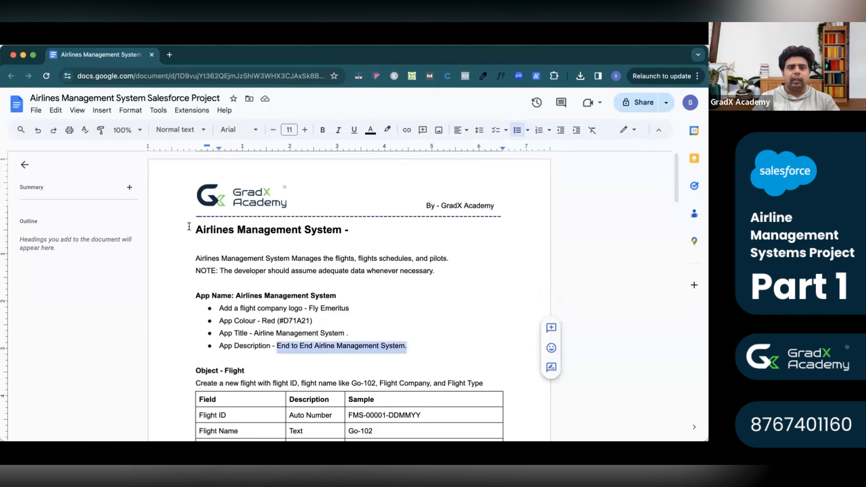
{"action": "left_click_drag", "start_coordinate": [197, 297], "coordinate": [407, 346]}
{"action": "key", "text": "super+t"}
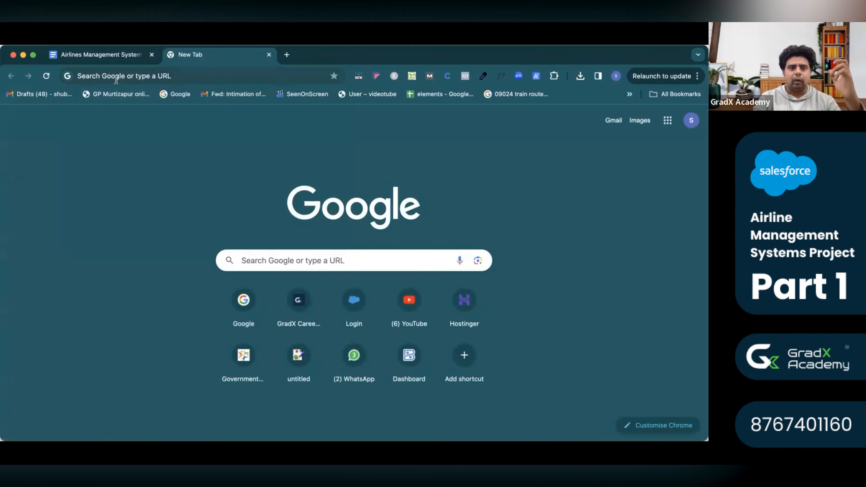
Go to the Salesforce login page at login.salesforce.com.
{"action": "left_click", "coordinate": [116, 78]}
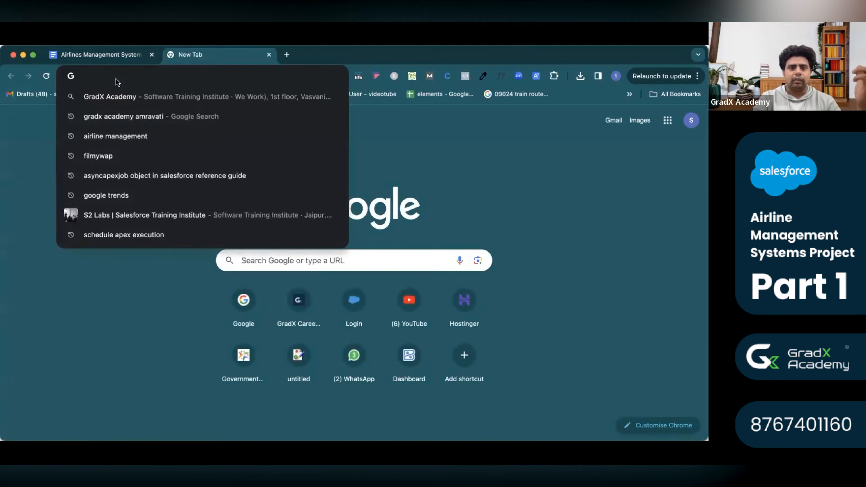
{"action": "type", "text": "login.salesforce.com"}
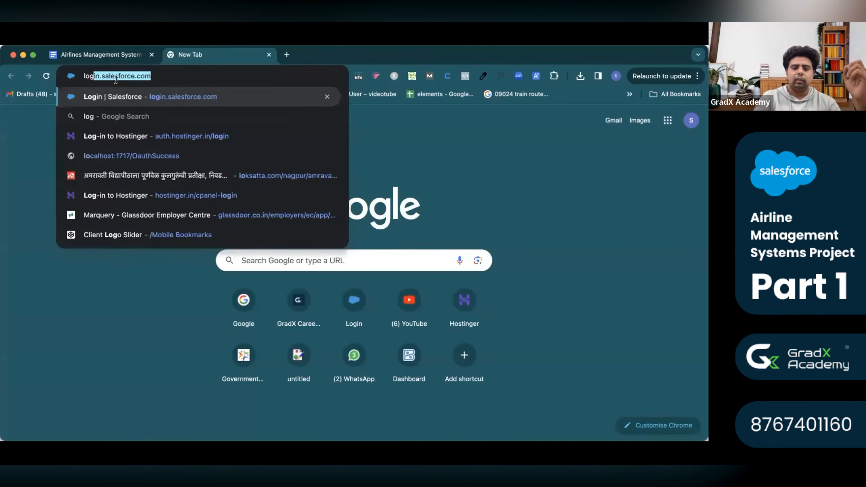
{"action": "key", "text": "Return"}
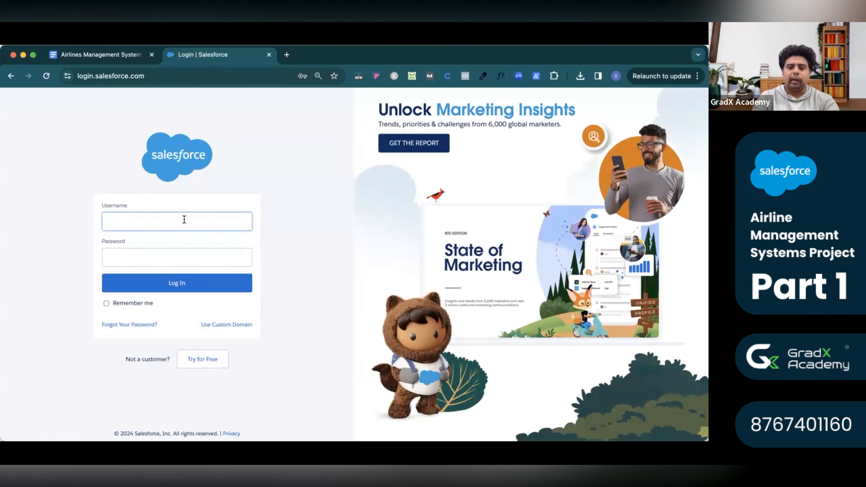
Sign in to Salesforce with the saved username and the account password.
{"action": "type", "text": "shubham10"}
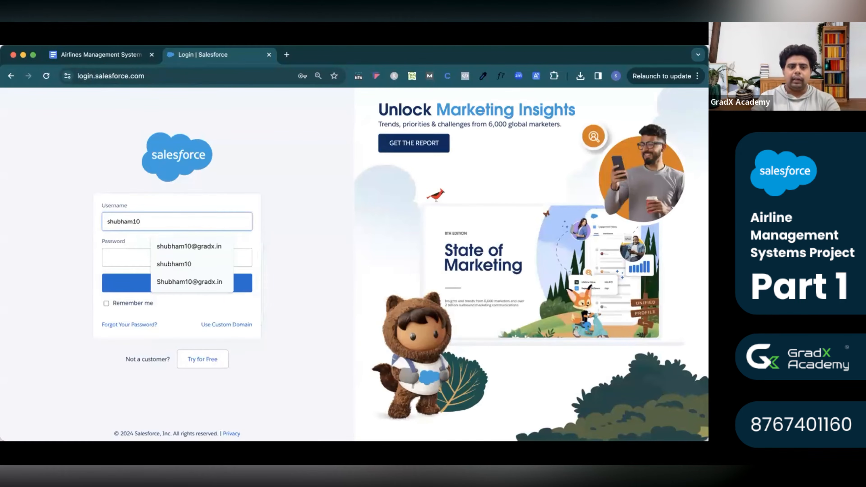
{"action": "key", "text": "Down"}
{"action": "key", "text": "Return"}
{"action": "left_click", "coordinate": [191, 263]}
{"action": "key", "text": "Escape"}
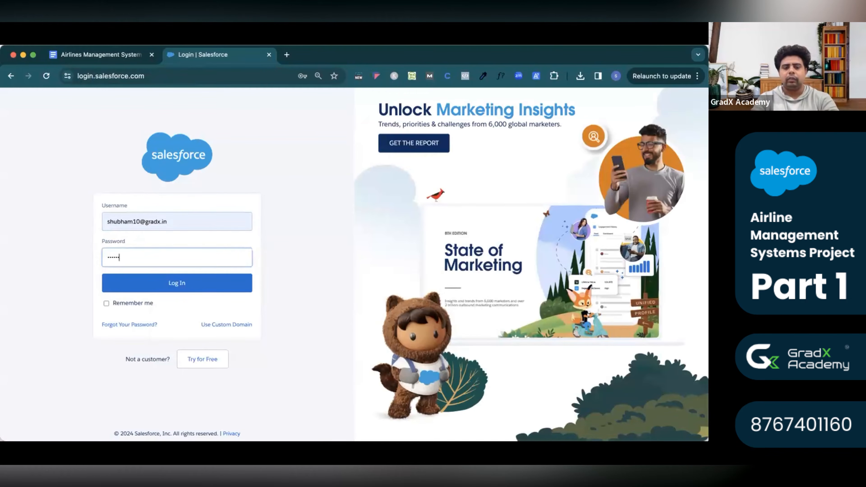
{"action": "left_click", "coordinate": [183, 287]}
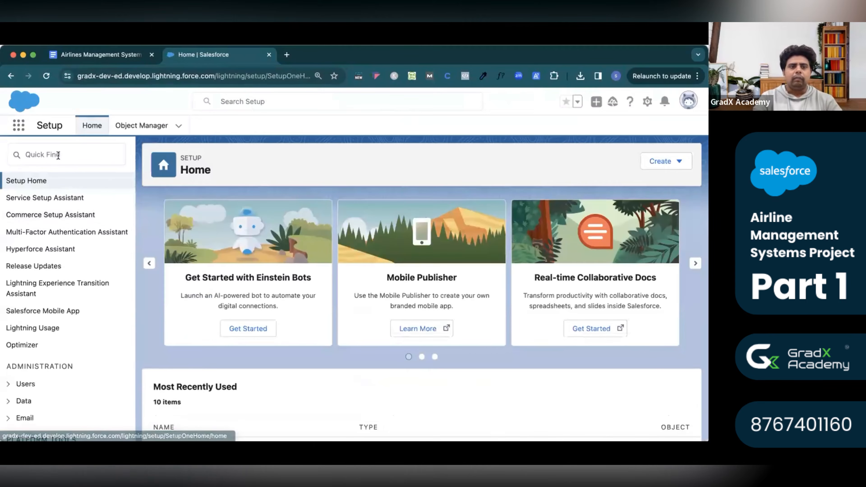
In Setup, expand Apps, open App Manager and start a New Lightning App.
{"action": "scroll", "coordinate": [52, 361], "scroll_direction": "down", "scroll_amount": 5}
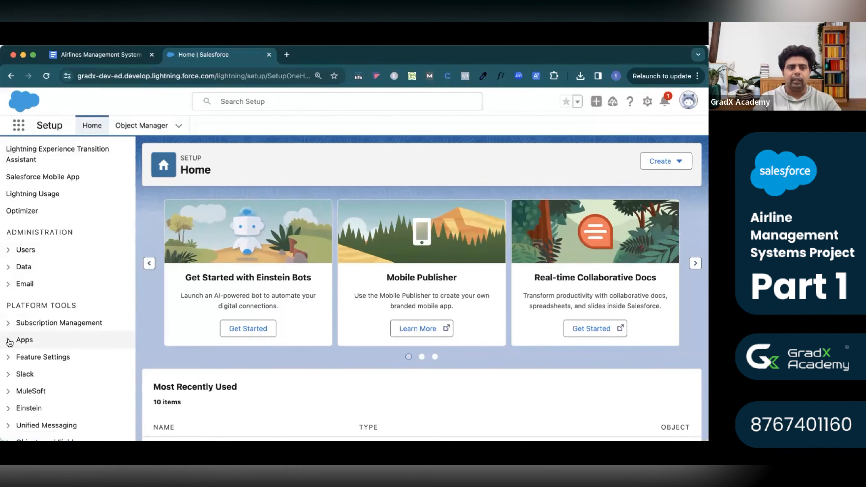
{"action": "left_click", "coordinate": [10, 340]}
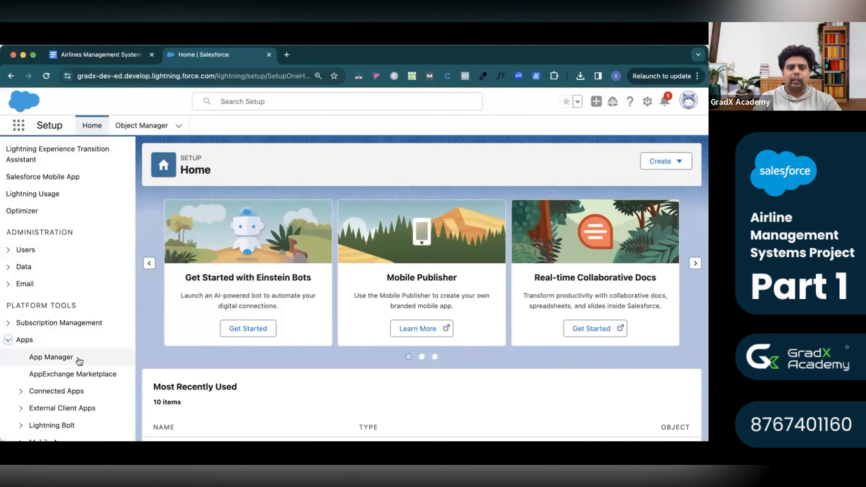
{"action": "left_click", "coordinate": [61, 359]}
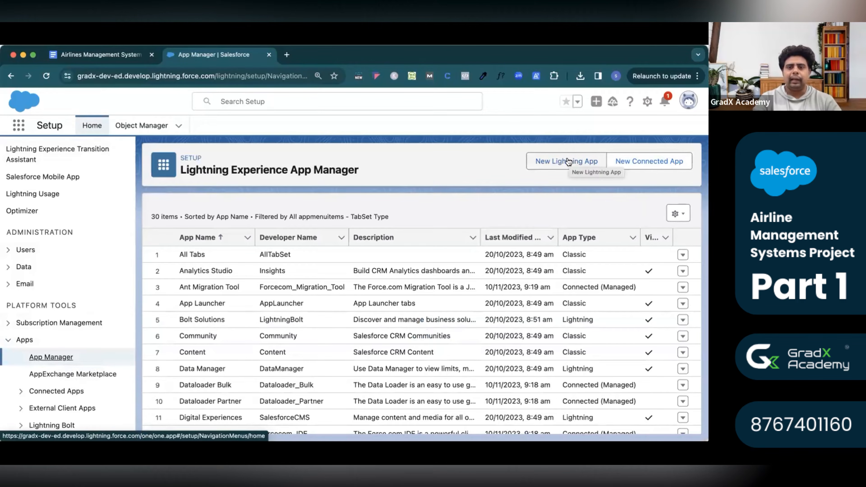
{"action": "left_click", "coordinate": [568, 161]}
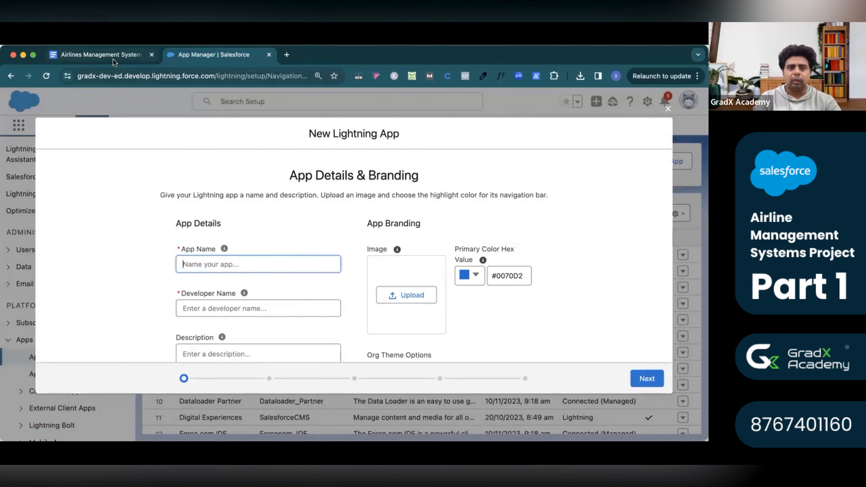
Copy the doc's title 'Airline Management System' into the new app's App Name field.
{"action": "left_click", "coordinate": [113, 60]}
{"action": "left_click", "coordinate": [315, 322]}
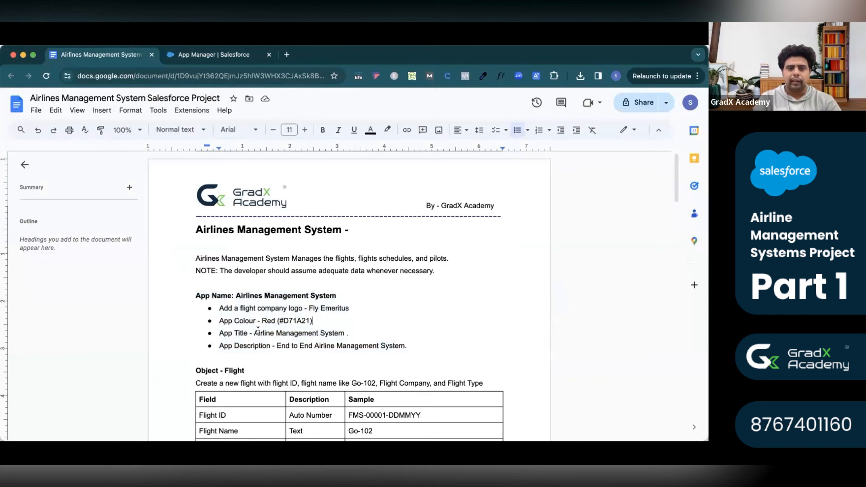
{"action": "left_click_drag", "start_coordinate": [252, 329], "coordinate": [345, 329]}
{"action": "key", "text": "ctrl+c"}
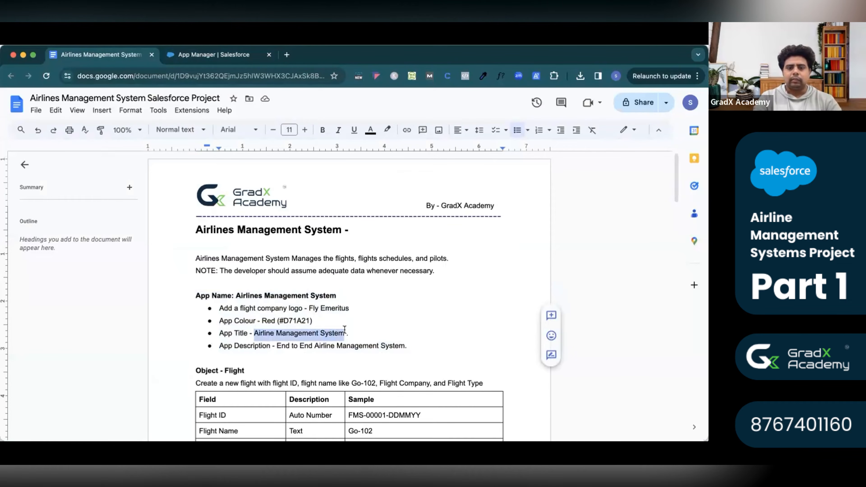
{"action": "left_click", "coordinate": [199, 55]}
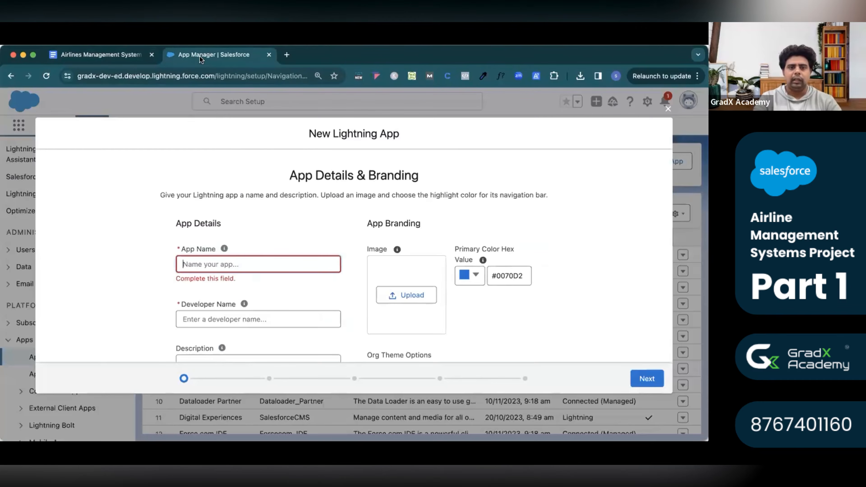
{"action": "left_click", "coordinate": [246, 271]}
{"action": "key", "text": "ctrl+v"}
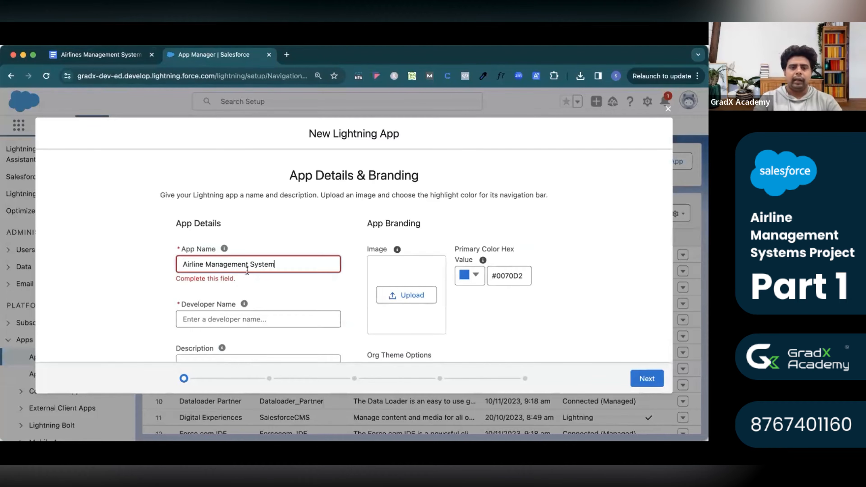
Autofill Developer Name as Airline_Management_System and copy the company name Fly Emeritus from the doc.
{"action": "left_click", "coordinate": [243, 320]}
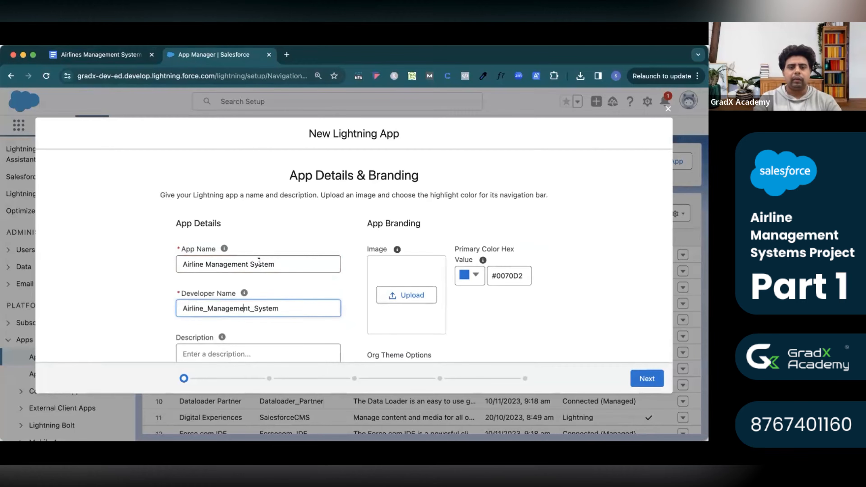
{"action": "scroll", "coordinate": [299, 290], "scroll_direction": "down", "scroll_amount": 2}
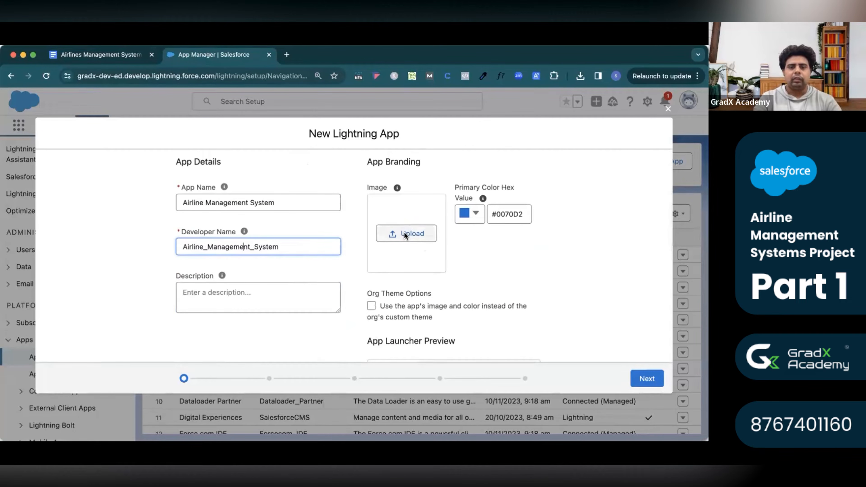
{"action": "left_click", "coordinate": [132, 58]}
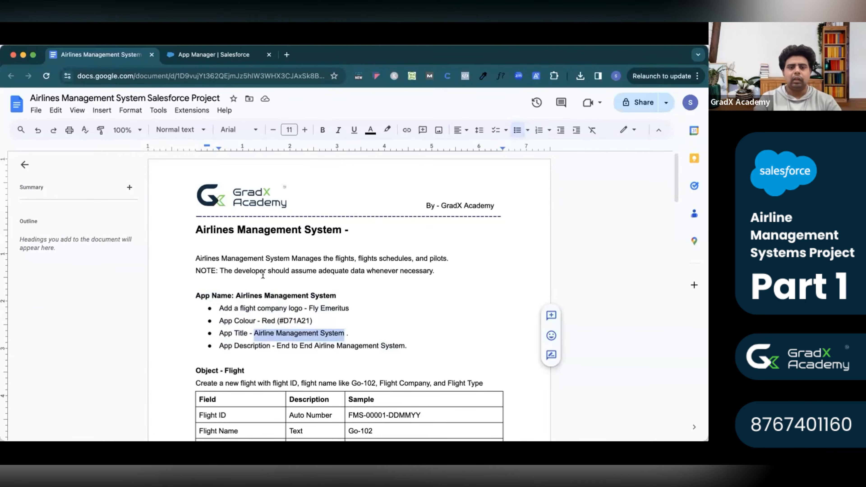
{"action": "left_click_drag", "start_coordinate": [308, 308], "coordinate": [349, 312]}
{"action": "key", "text": "super+c"}
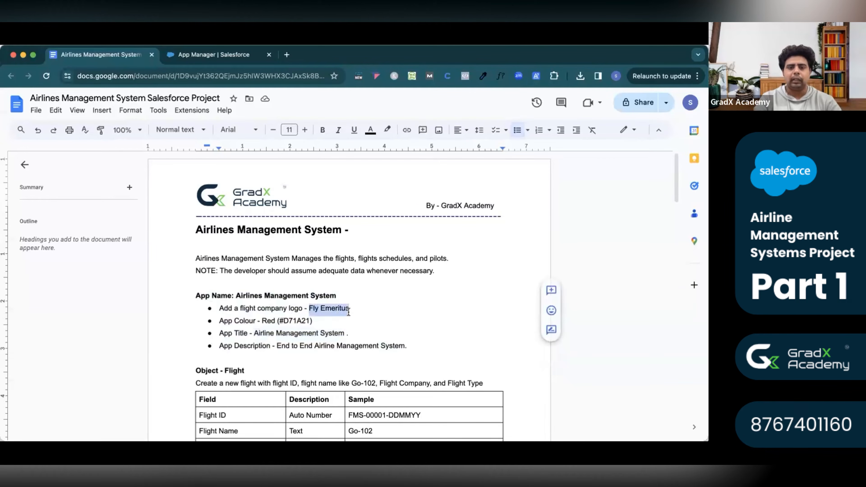
Search Google Images for the 'Fly Emeritus logo' in a new tab.
{"action": "left_click", "coordinate": [287, 56]}
{"action": "key", "text": "super+v"}
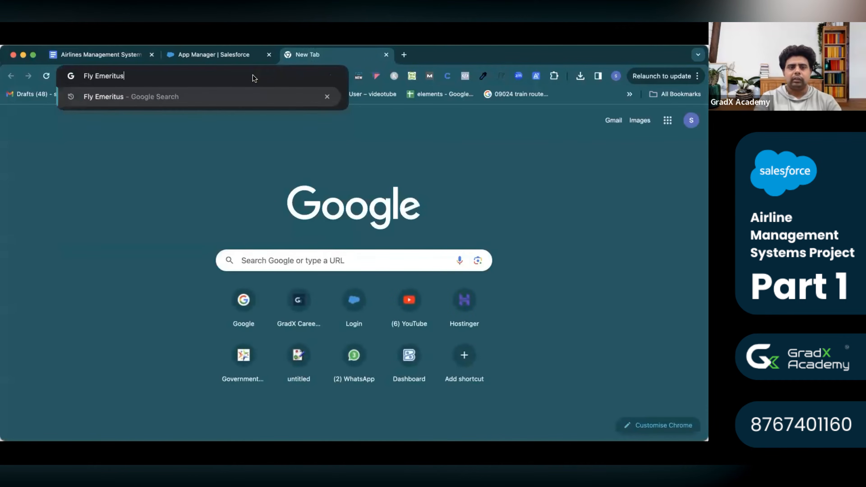
{"action": "key", "text": "Return"}
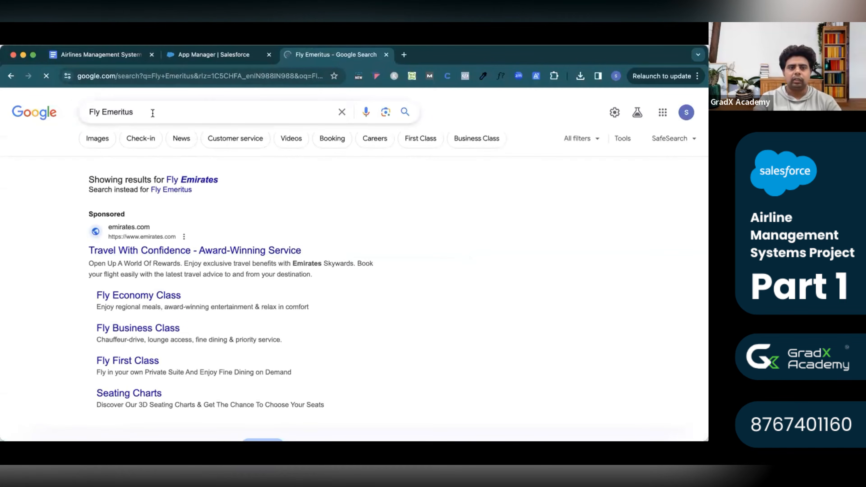
{"action": "left_click", "coordinate": [152, 113]}
{"action": "type", "text": "logo"}
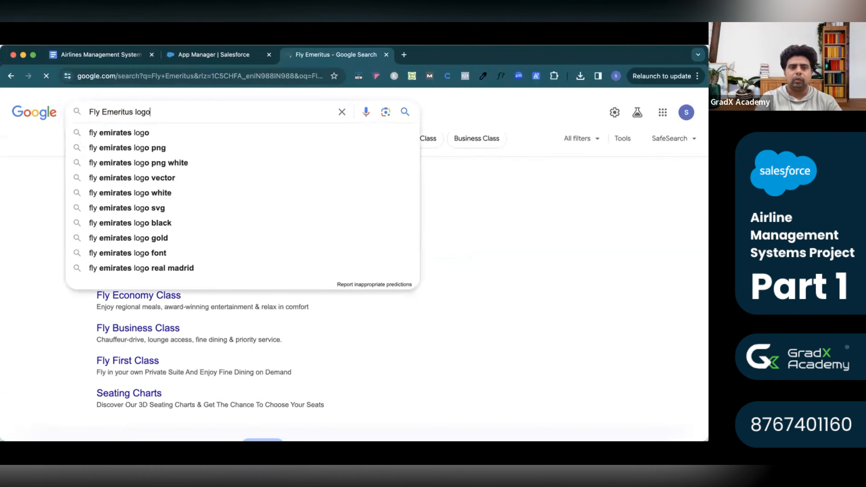
{"action": "key", "text": "Return"}
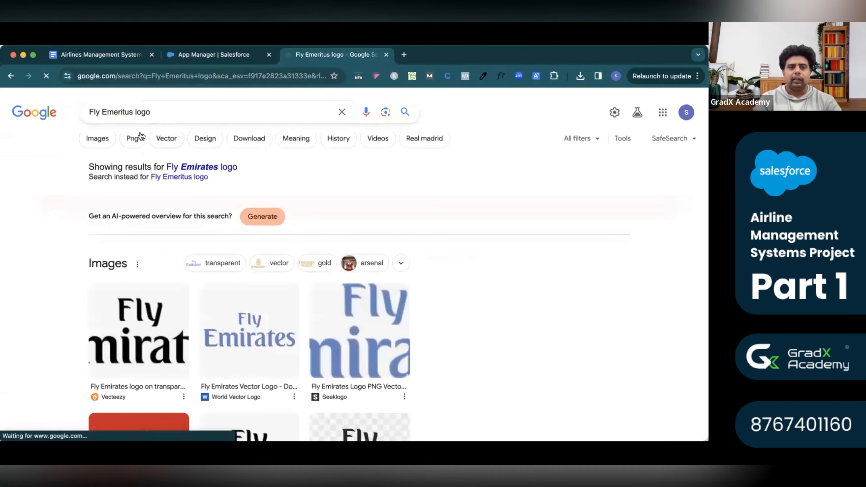
{"action": "left_click", "coordinate": [97, 138]}
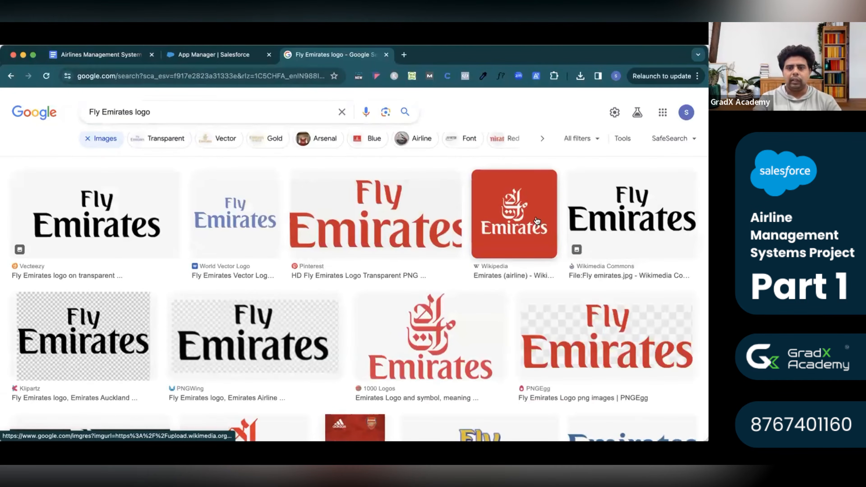
Save the Wikipedia Emirates logo image and return to the New Lightning App form.
{"action": "left_click", "coordinate": [538, 221]}
{"action": "right_click", "coordinate": [537, 222]}
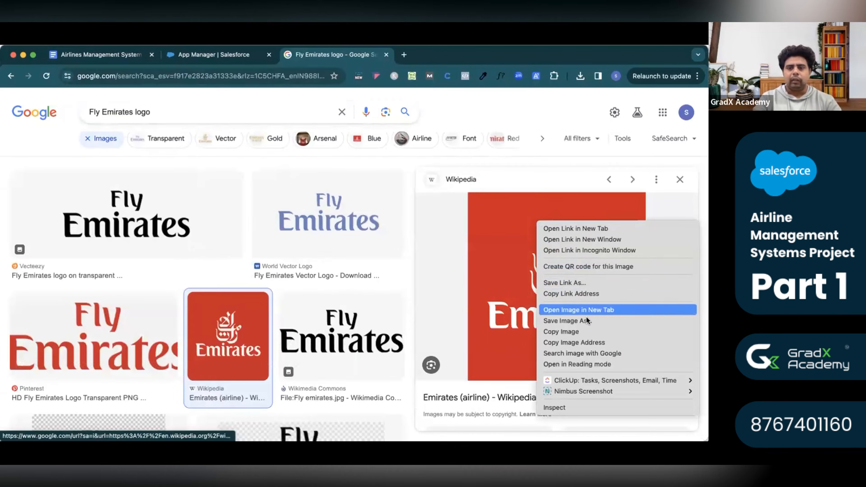
{"action": "left_click", "coordinate": [586, 322]}
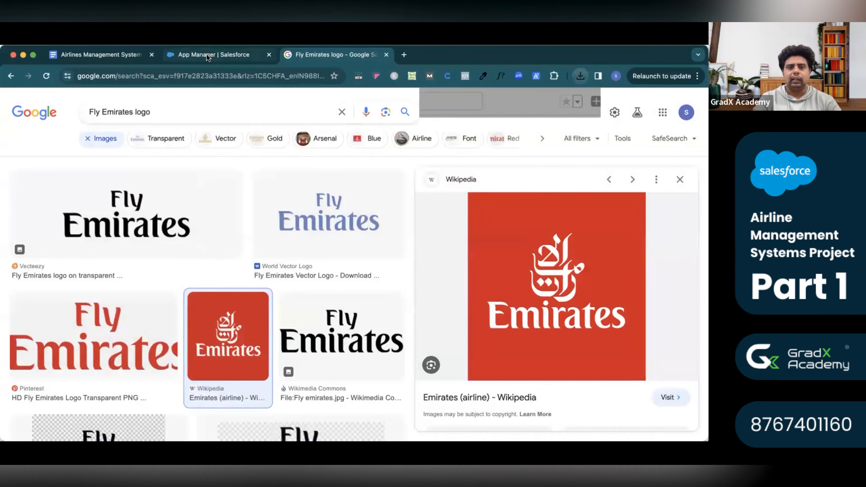
{"action": "left_click", "coordinate": [208, 56]}
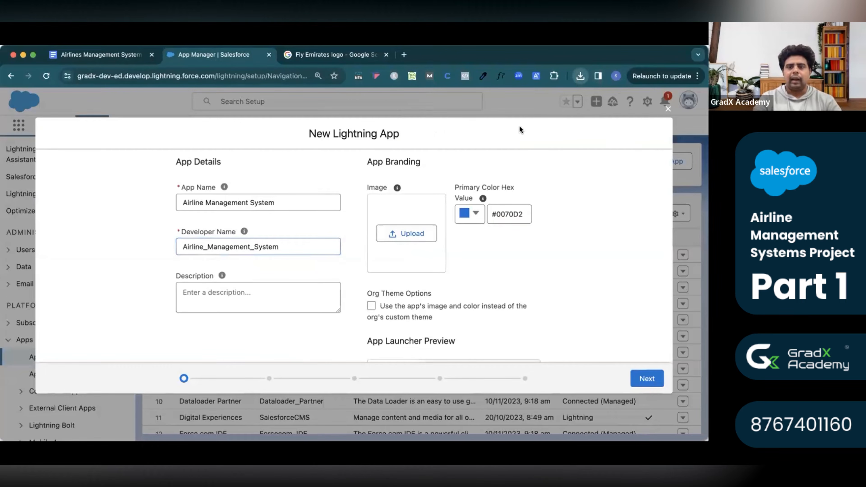
Upload the downloaded 1200px-Emirates_logo.svg.png as the new app's image.
{"action": "left_click", "coordinate": [413, 235]}
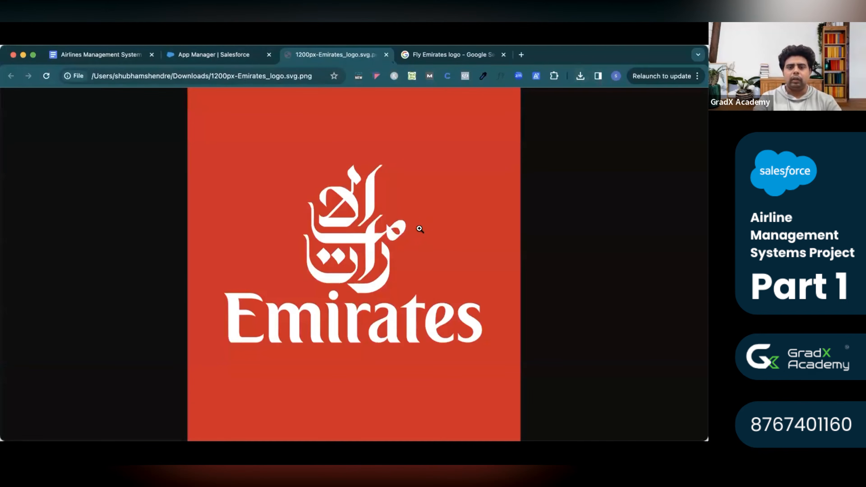
{"action": "left_click", "coordinate": [385, 55]}
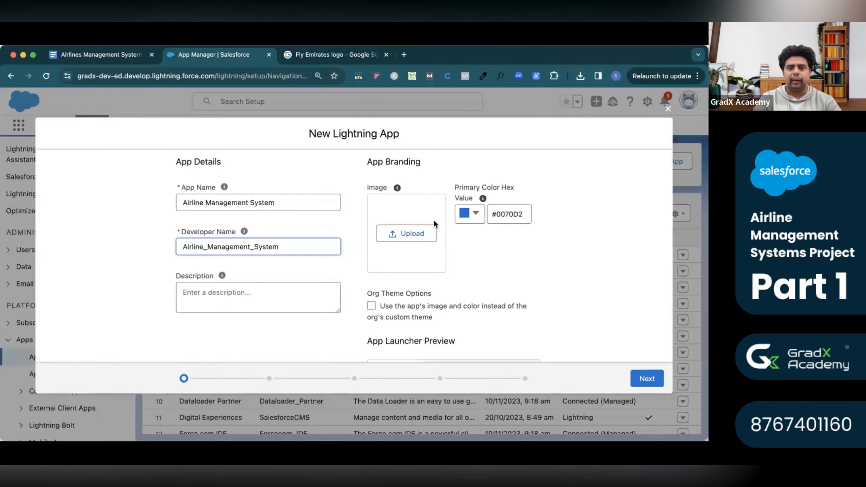
{"action": "left_click", "coordinate": [423, 233]}
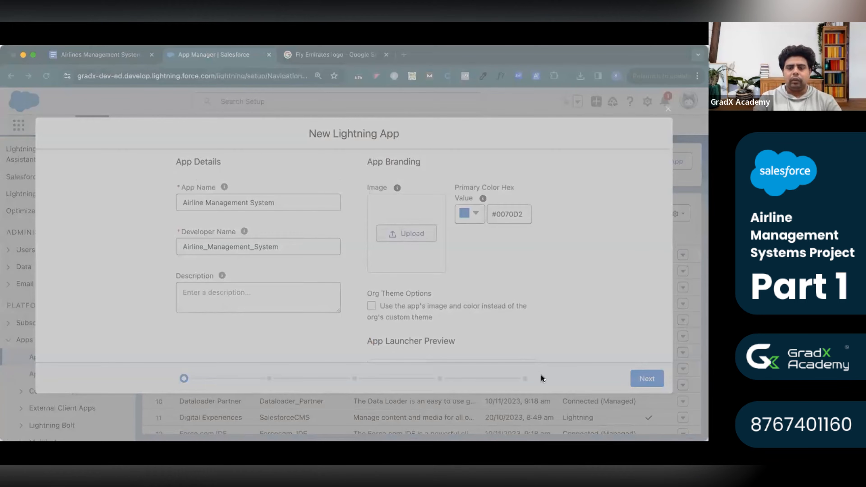
{"action": "left_click", "coordinate": [521, 361]}
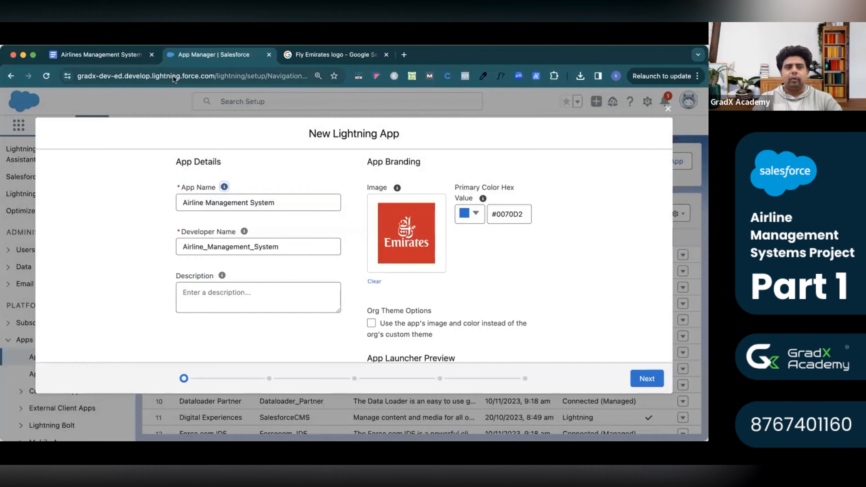
{"action": "left_click", "coordinate": [101, 54]}
Set the app's Primary Color Hex Value to #D71A21 copied from the doc.
{"action": "left_click_drag", "start_coordinate": [309, 321], "coordinate": [278, 321]}
{"action": "key", "text": "ctrl+c"}
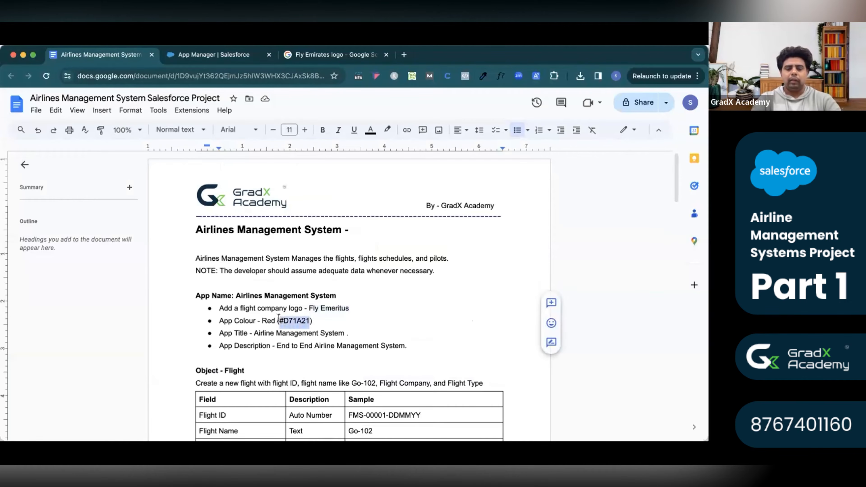
{"action": "left_click", "coordinate": [238, 55]}
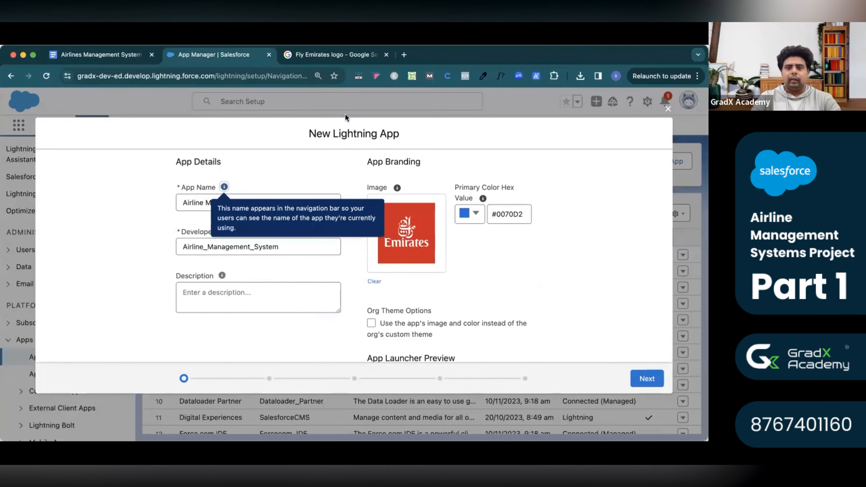
{"action": "double_click", "coordinate": [496, 220]}
{"action": "key", "text": "ctrl+v"}
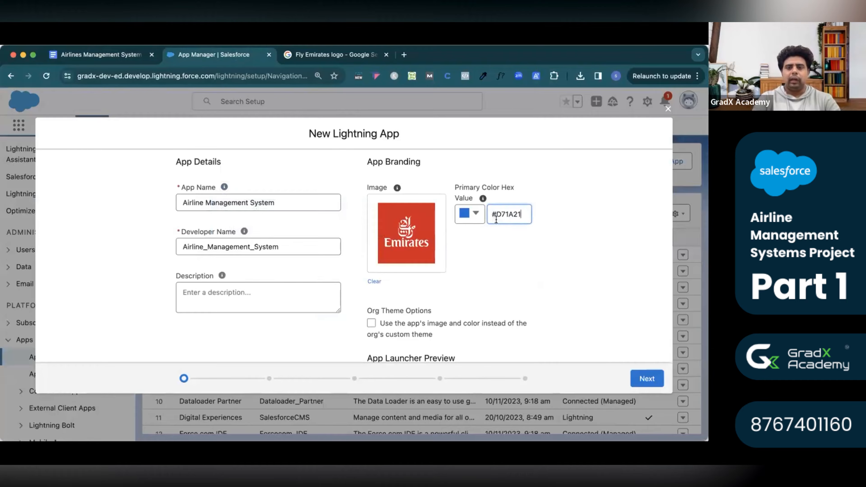
{"action": "left_click", "coordinate": [514, 251]}
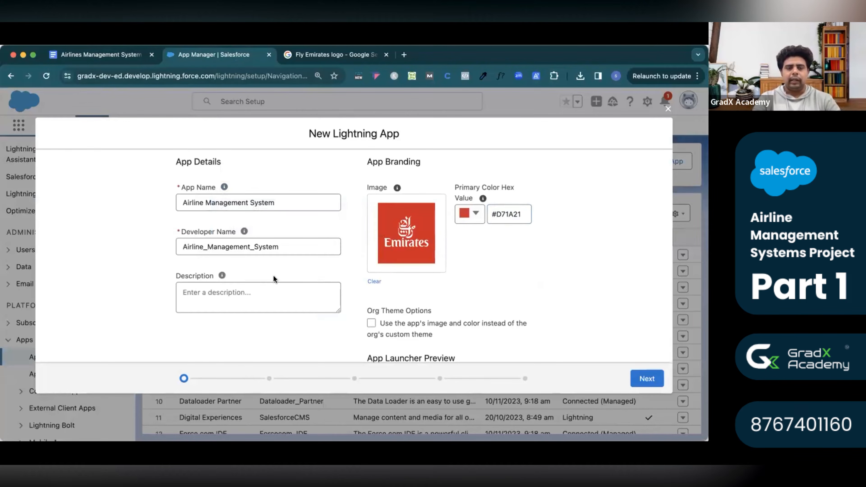
Paste the description 'End to End Airline Management System' from the doc into Description.
{"action": "left_click", "coordinate": [133, 54]}
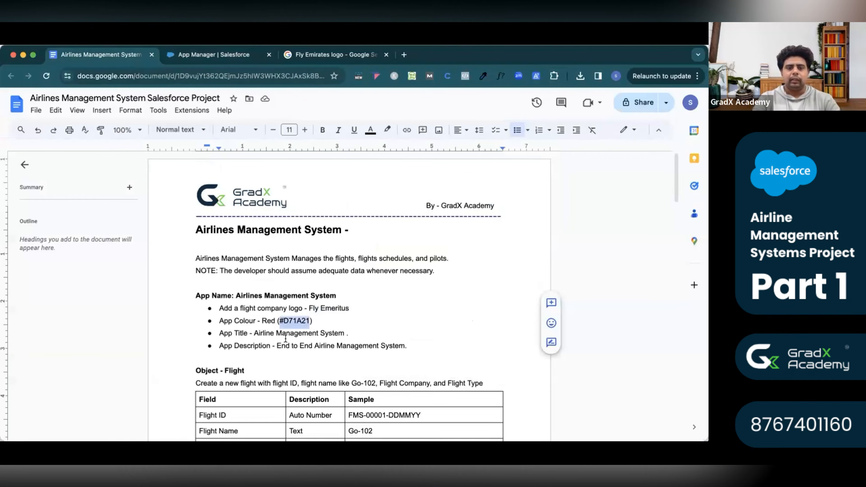
{"action": "left_click_drag", "start_coordinate": [277, 346], "coordinate": [404, 351]}
{"action": "key", "text": "super+c"}
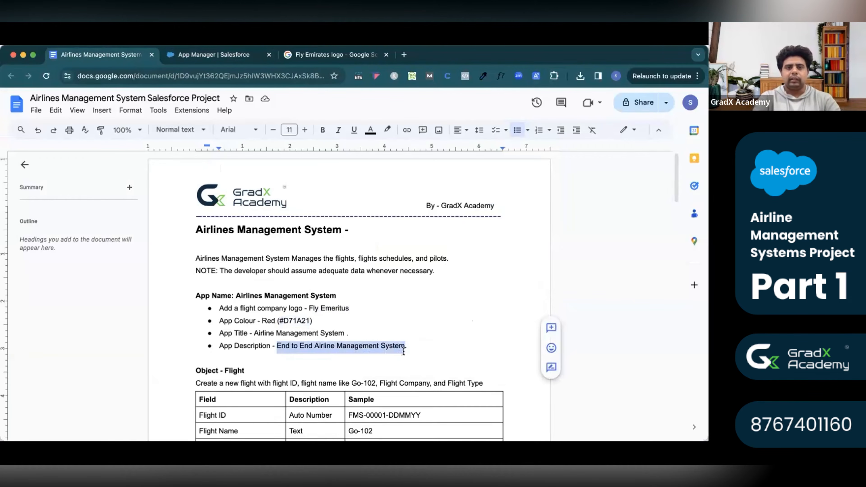
{"action": "left_click", "coordinate": [226, 56]}
{"action": "left_click", "coordinate": [300, 288]}
{"action": "key", "text": "super+v"}
{"action": "left_click", "coordinate": [519, 300]}
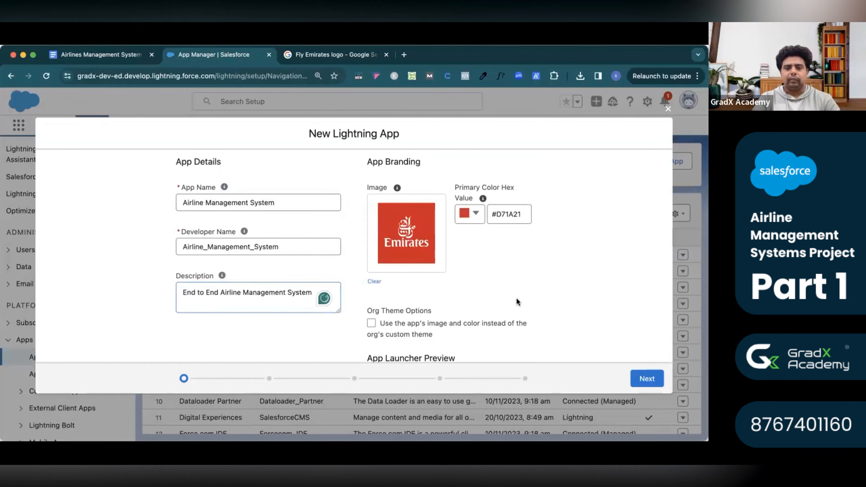
{"action": "scroll", "coordinate": [405, 320], "scroll_direction": "down", "scroll_amount": 3}
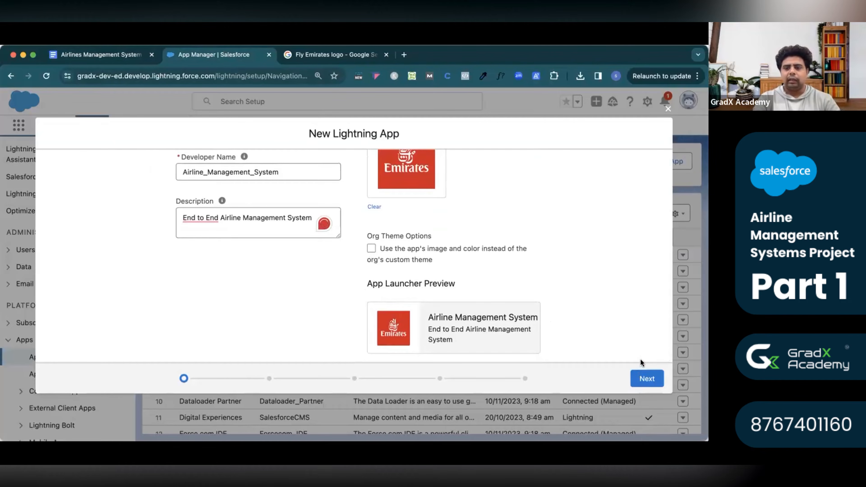
Advance through App Options and Utility Items with defaults to the Navigation Items step.
{"action": "left_click", "coordinate": [643, 379]}
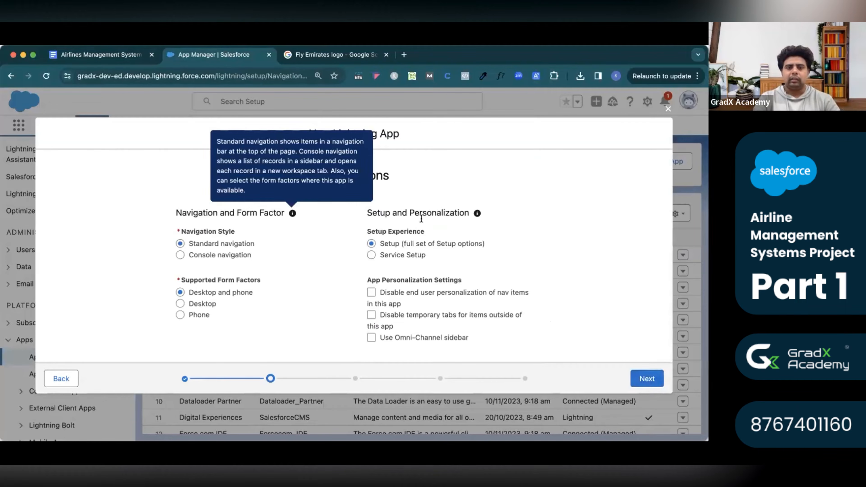
{"action": "left_click", "coordinate": [643, 380]}
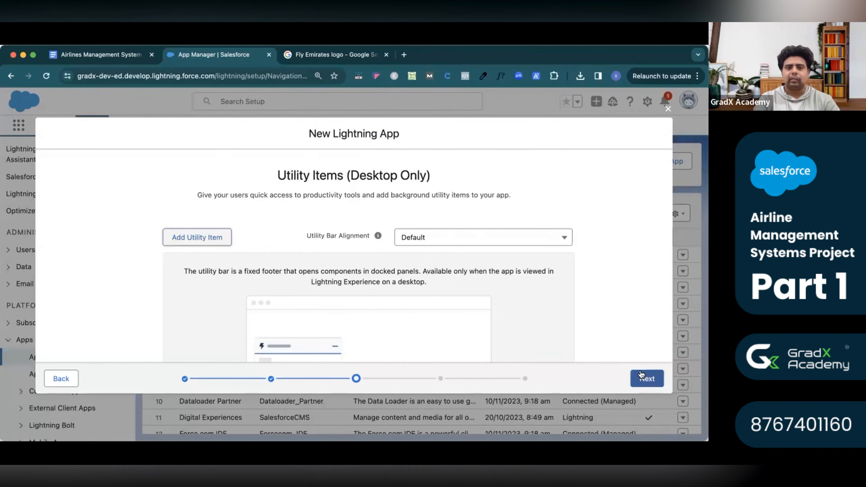
{"action": "left_click", "coordinate": [648, 380]}
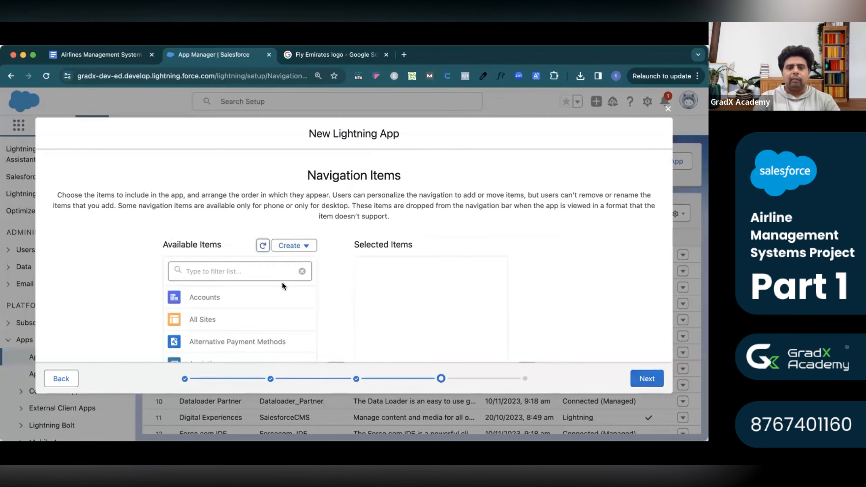
{"action": "scroll", "coordinate": [283, 287], "scroll_direction": "down", "scroll_amount": 5}
{"action": "scroll", "coordinate": [284, 287], "scroll_direction": "down", "scroll_amount": 15}
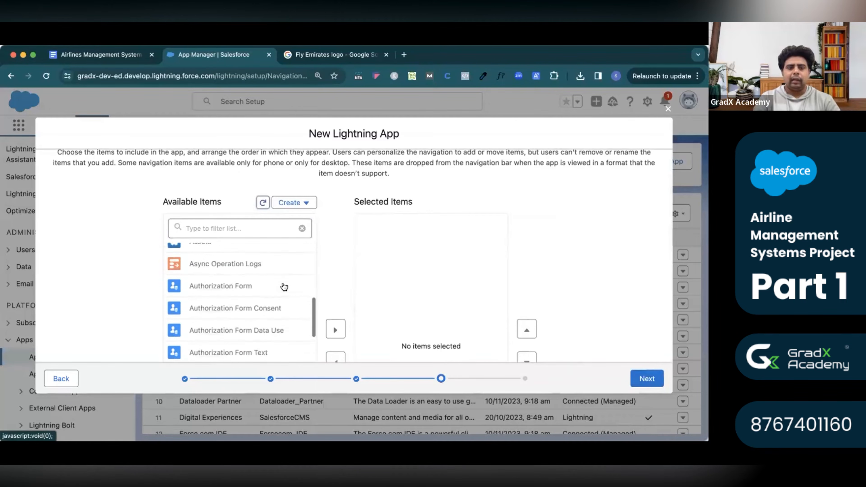
{"action": "scroll", "coordinate": [284, 287], "scroll_direction": "down", "scroll_amount": 15}
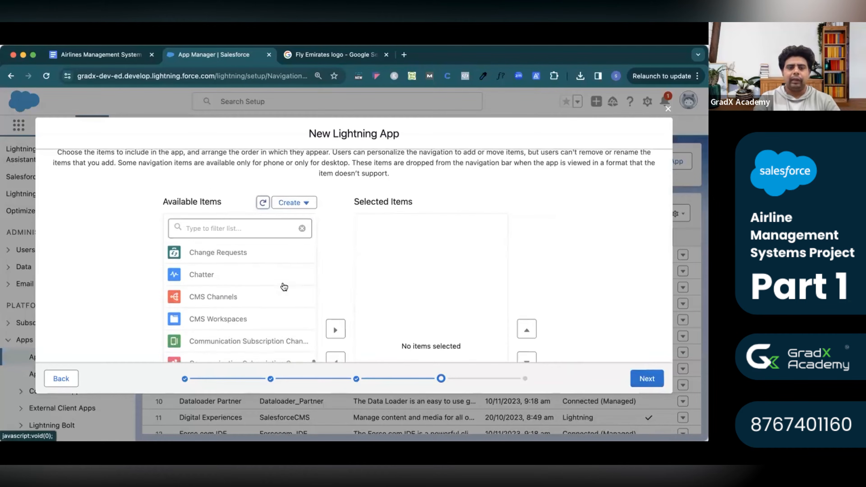
{"action": "scroll", "coordinate": [284, 287], "scroll_direction": "up", "scroll_amount": 15}
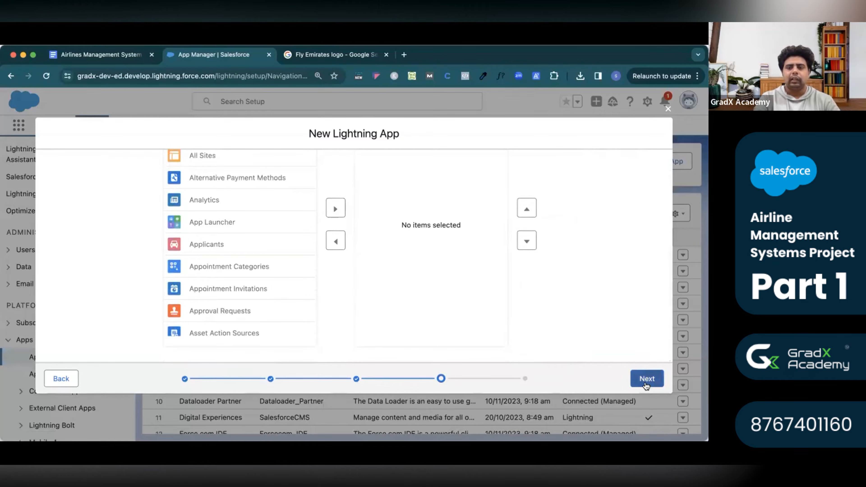
Skip navigation items and add the System Administrator profile to the app's selected profiles.
{"action": "left_click", "coordinate": [648, 381]}
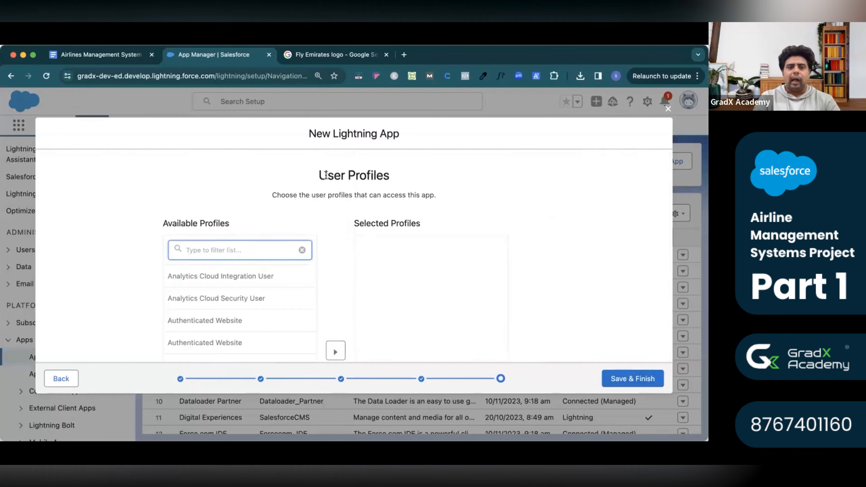
{"action": "left_click_drag", "start_coordinate": [319, 175], "coordinate": [390, 178]}
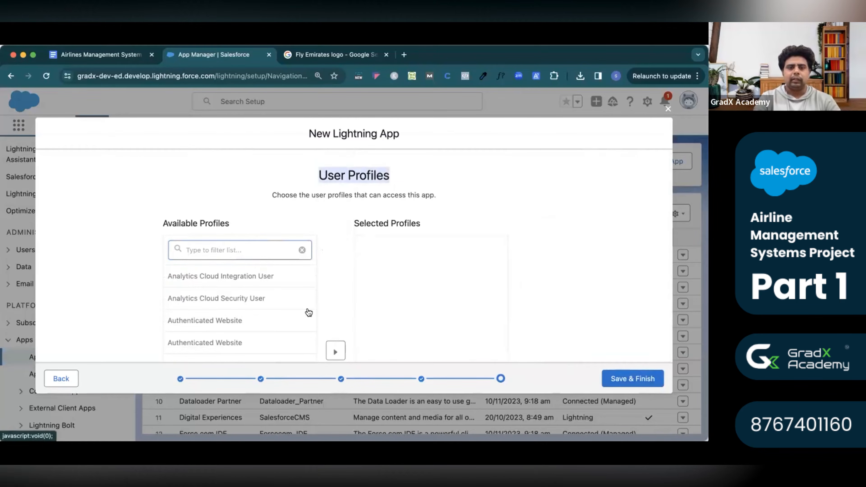
{"action": "left_click", "coordinate": [220, 248]}
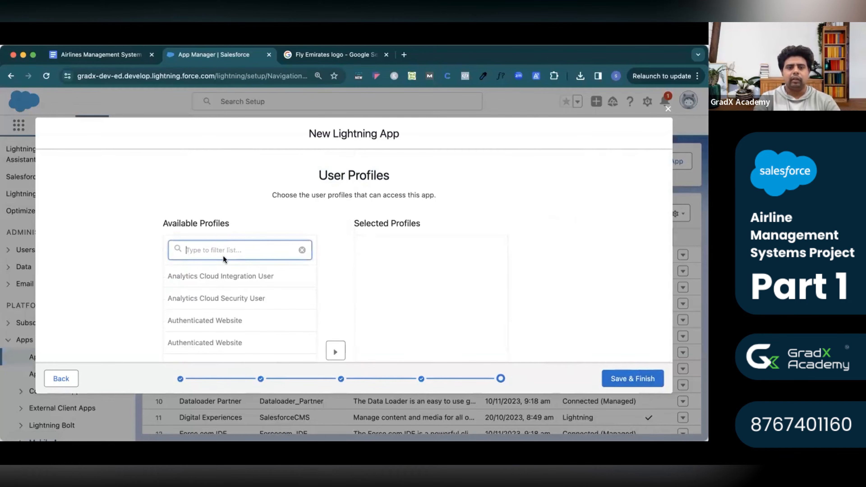
{"action": "type", "text": "sys"}
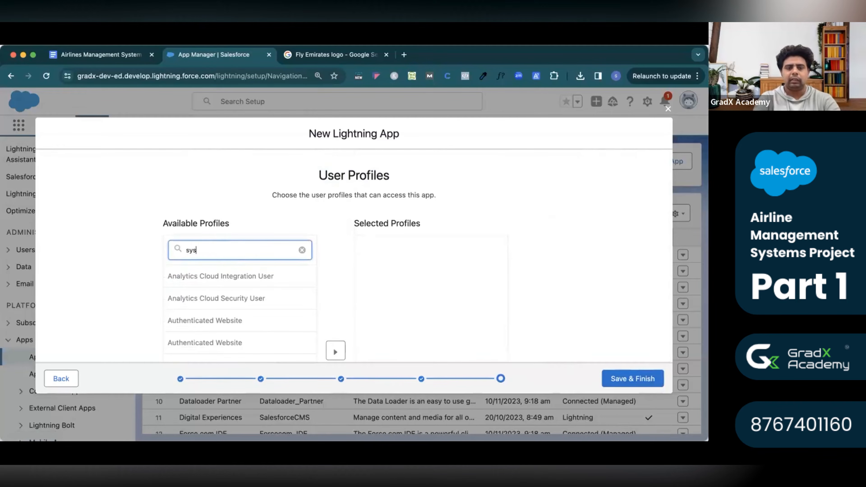
{"action": "left_click", "coordinate": [223, 303]}
{"action": "scroll", "coordinate": [222, 303], "scroll_direction": "down", "scroll_amount": 5}
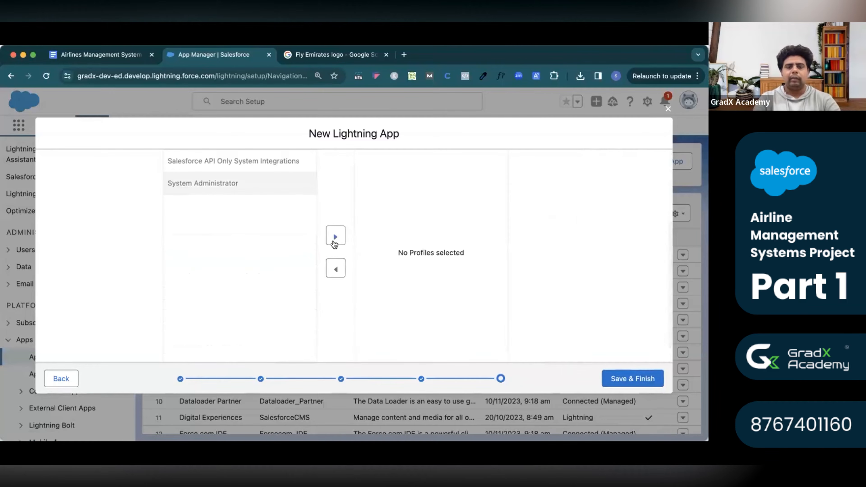
{"action": "left_click", "coordinate": [336, 243]}
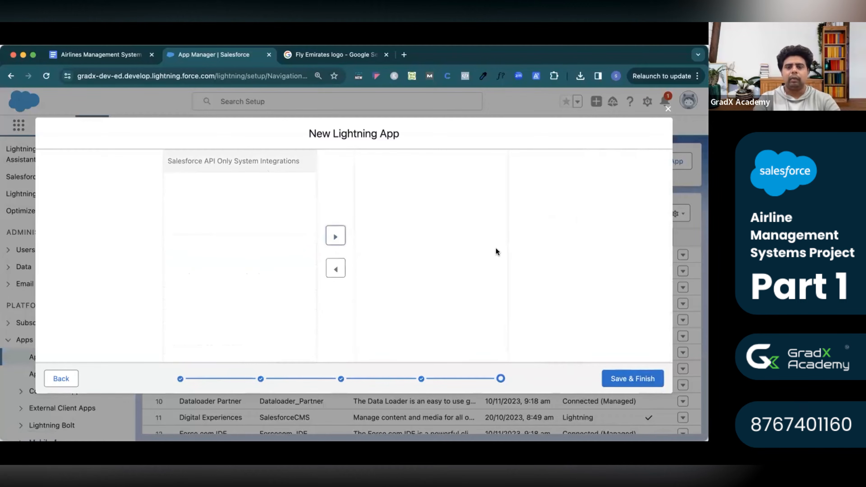
{"action": "scroll", "coordinate": [544, 192], "scroll_direction": "up", "scroll_amount": 4}
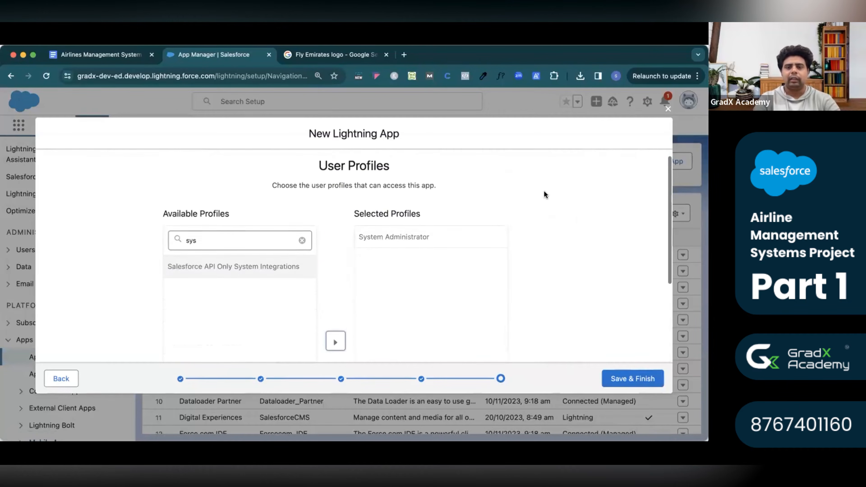
Save & Finish the app, reload, and open Airline Management System from App Launcher's View All.
{"action": "left_click", "coordinate": [641, 379]}
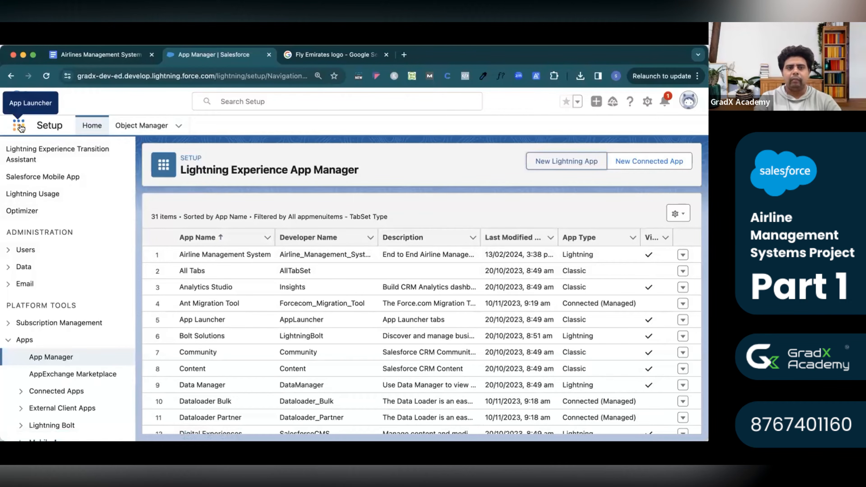
{"action": "left_click", "coordinate": [42, 77]}
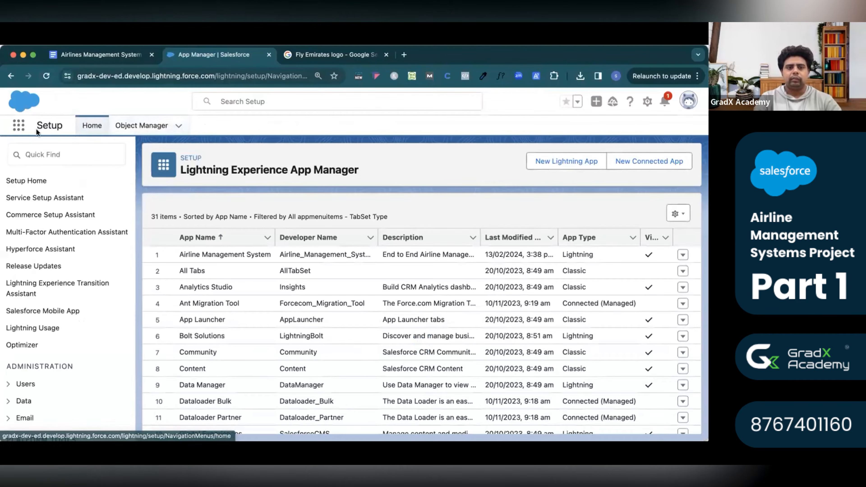
{"action": "left_click", "coordinate": [19, 126]}
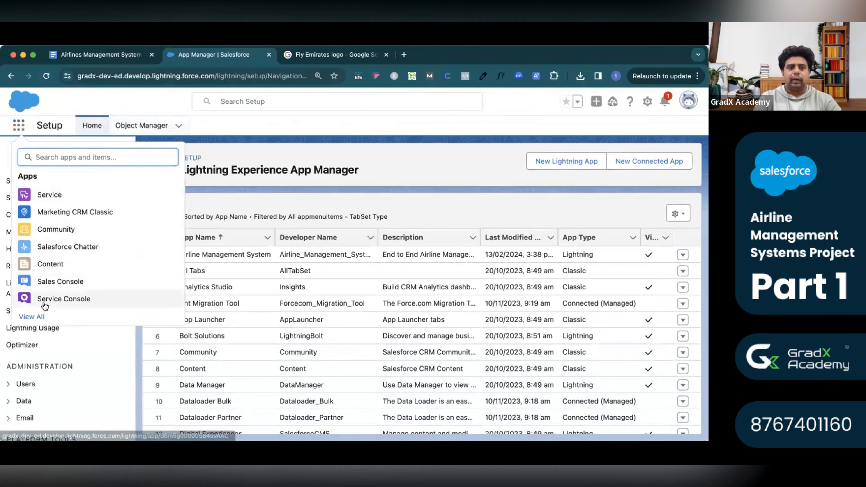
{"action": "left_click", "coordinate": [33, 317]}
{"action": "scroll", "coordinate": [354, 293], "scroll_direction": "down", "scroll_amount": 5}
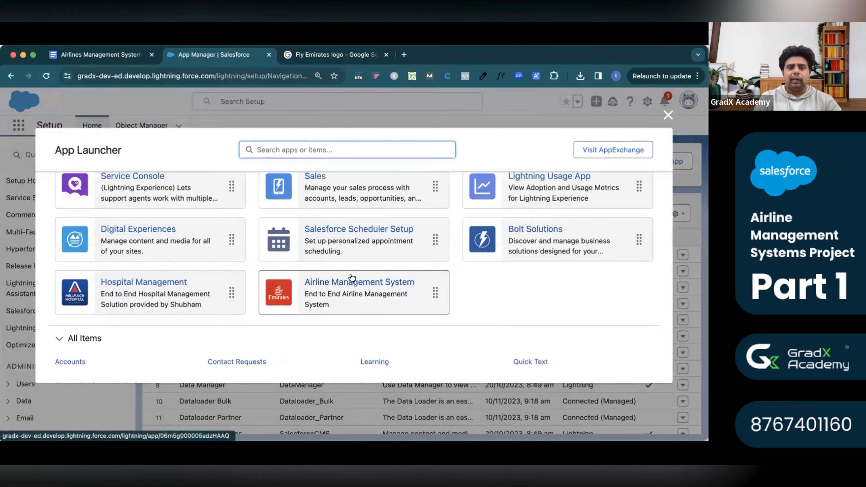
{"action": "left_click", "coordinate": [357, 281]}
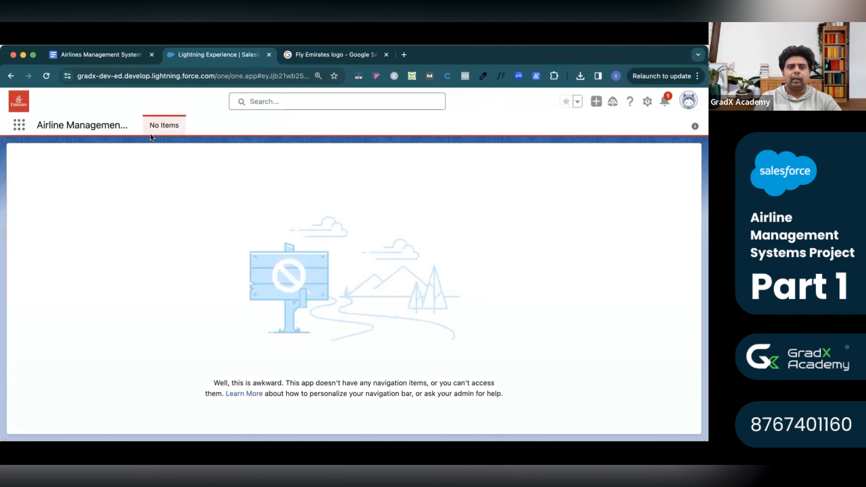
Review the Flight and Pilots object headings in the requirements document, then return to the Salesforce app.
{"action": "left_click", "coordinate": [108, 53]}
{"action": "scroll", "coordinate": [235, 279], "scroll_direction": "down", "scroll_amount": 5}
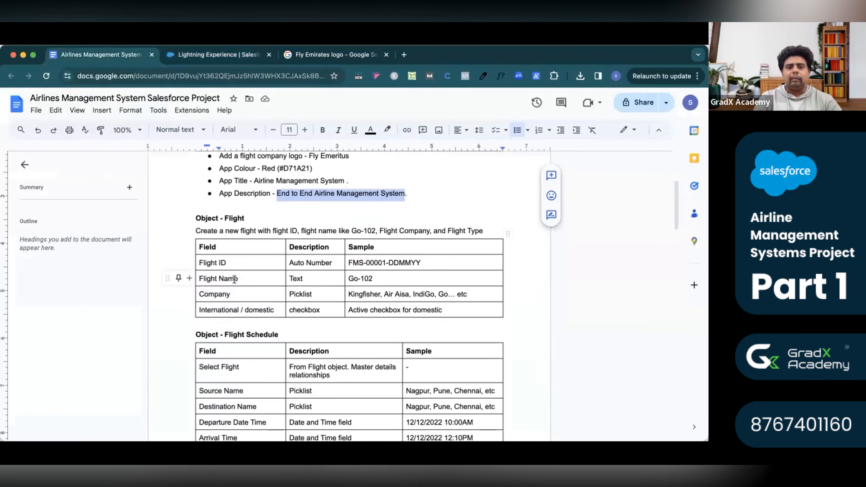
{"action": "double_click", "coordinate": [237, 218]}
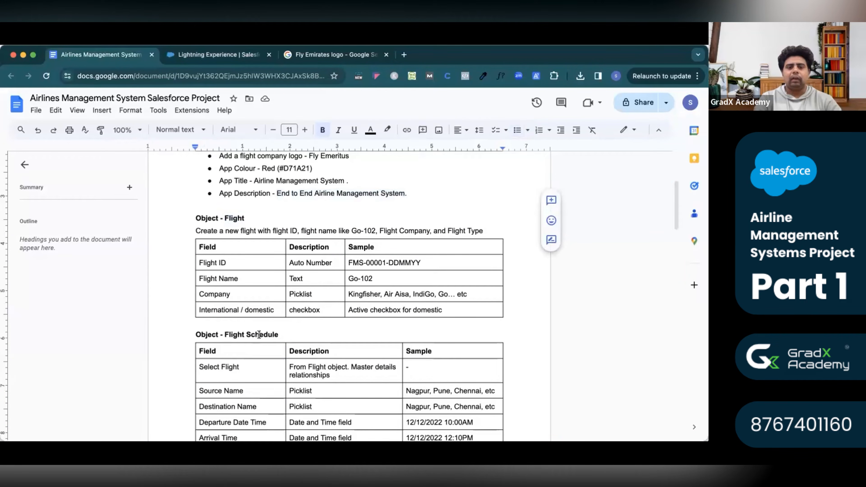
{"action": "scroll", "coordinate": [259, 334], "scroll_direction": "down", "scroll_amount": 15}
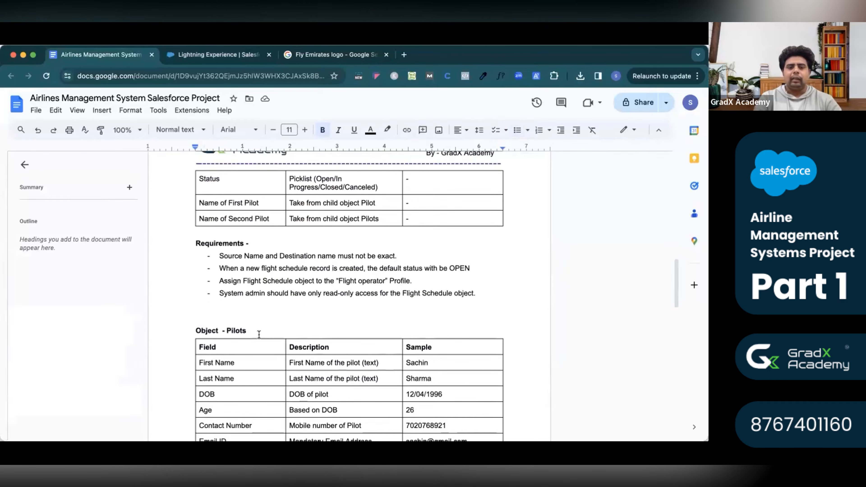
{"action": "double_click", "coordinate": [236, 331]}
{"action": "scroll", "coordinate": [241, 329], "scroll_direction": "down", "scroll_amount": 8}
{"action": "scroll", "coordinate": [240, 329], "scroll_direction": "up", "scroll_amount": 20}
{"action": "scroll", "coordinate": [241, 329], "scroll_direction": "up", "scroll_amount": 2}
{"action": "scroll", "coordinate": [240, 329], "scroll_direction": "down", "scroll_amount": 1}
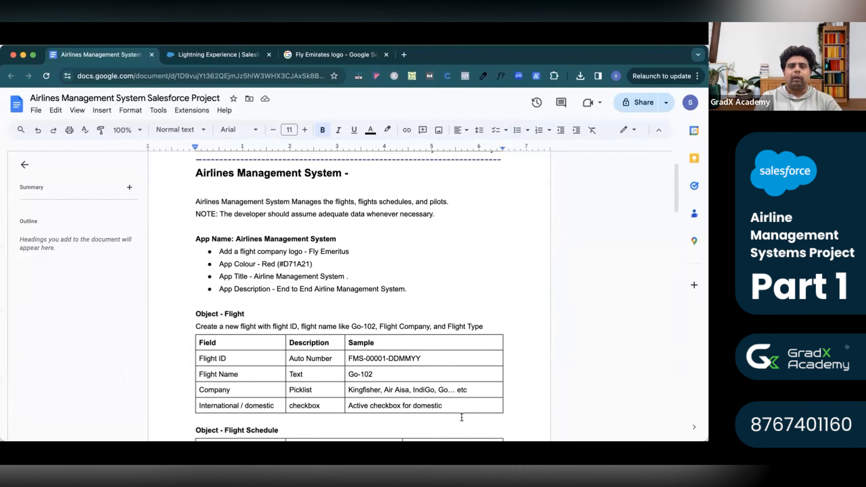
{"action": "double_click", "coordinate": [237, 312]}
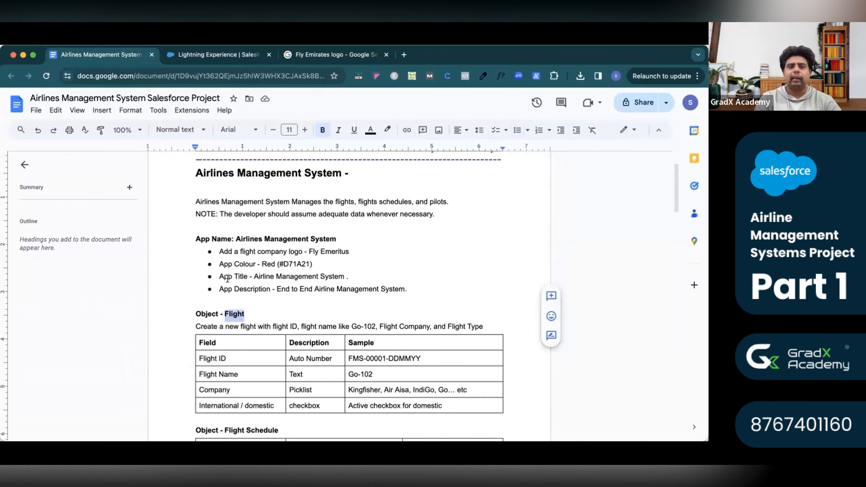
{"action": "left_click", "coordinate": [219, 55]}
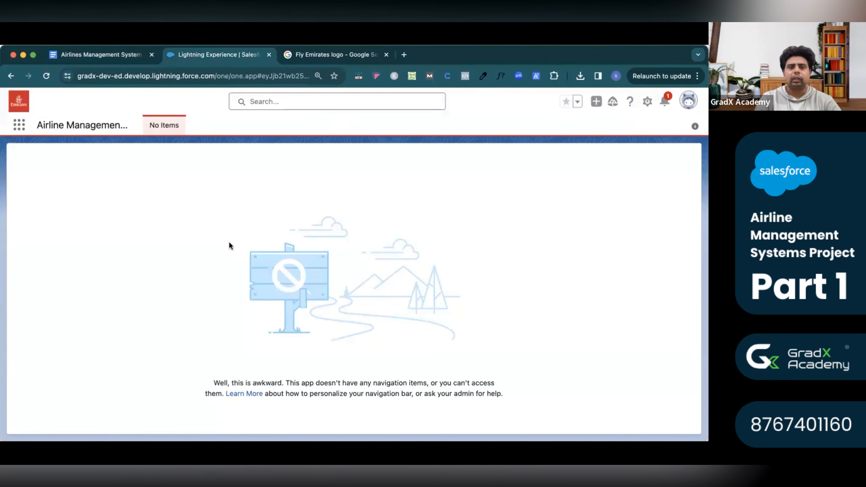
Open Setup in a new tab and start a new custom object from Object Manager's Create menu.
{"action": "left_click", "coordinate": [650, 105]}
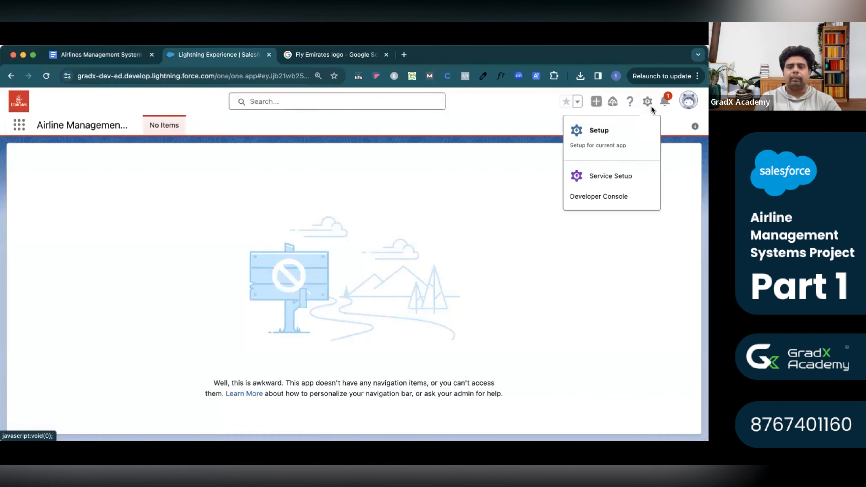
{"action": "left_click", "coordinate": [612, 138]}
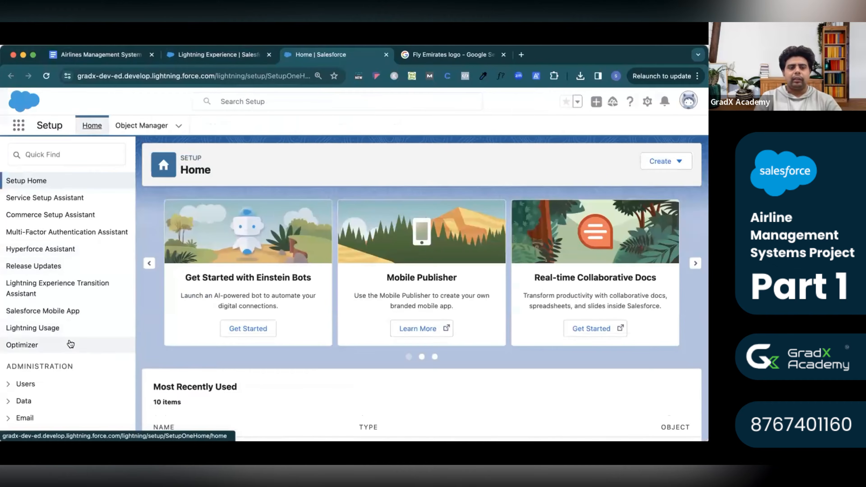
{"action": "scroll", "coordinate": [69, 345], "scroll_direction": "down", "scroll_amount": 5}
{"action": "scroll", "coordinate": [70, 345], "scroll_direction": "down", "scroll_amount": 8}
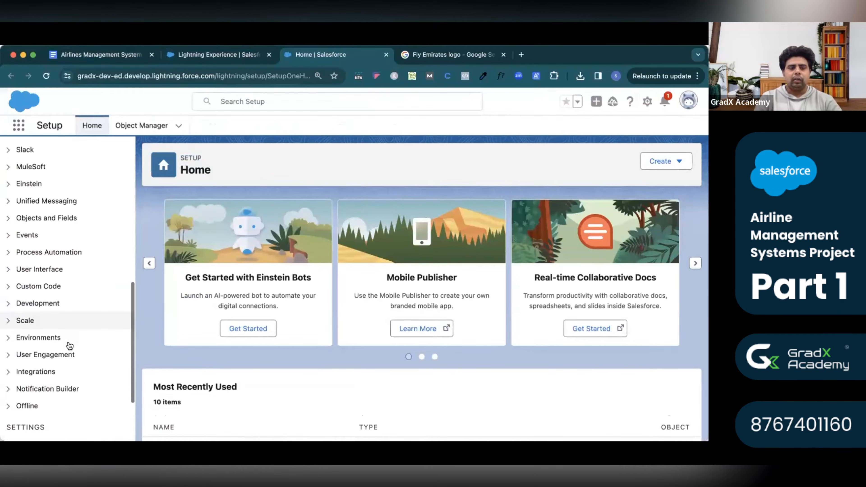
{"action": "scroll", "coordinate": [69, 345], "scroll_direction": "down", "scroll_amount": 1}
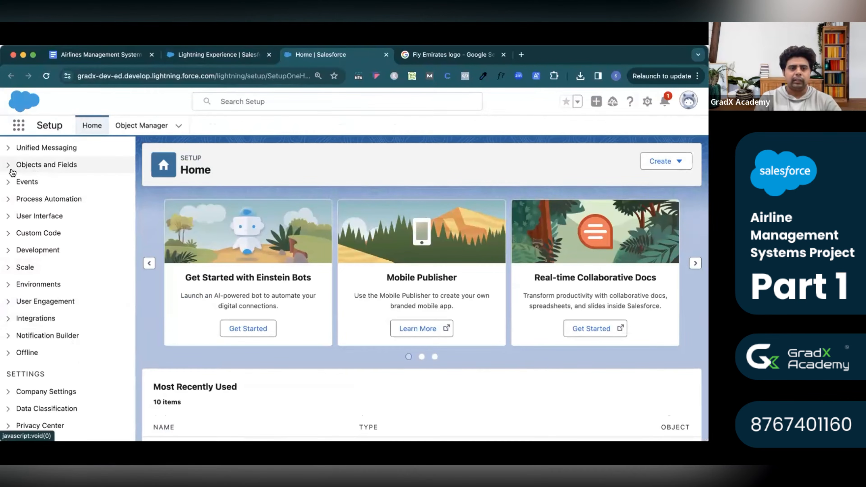
{"action": "left_click", "coordinate": [8, 166]}
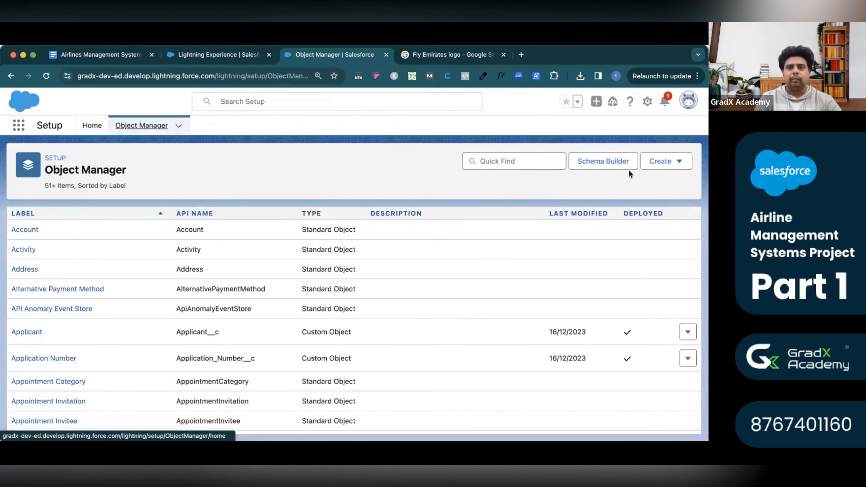
{"action": "left_click", "coordinate": [670, 165]}
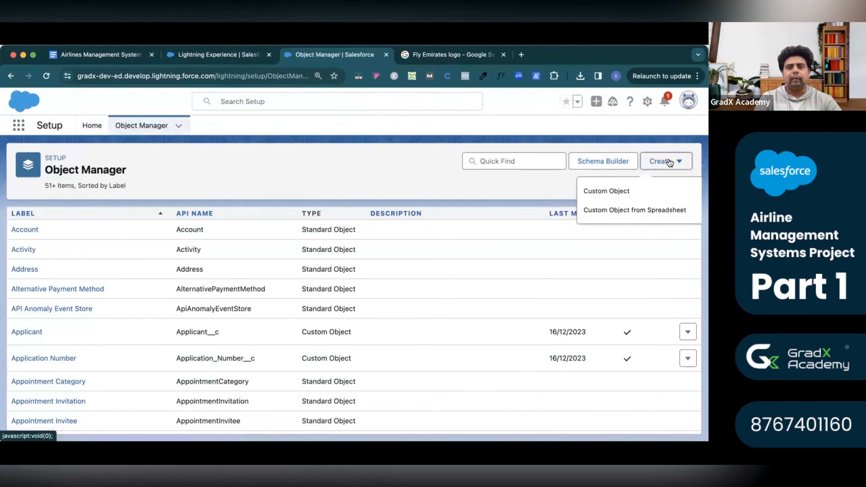
{"action": "left_click", "coordinate": [619, 190]}
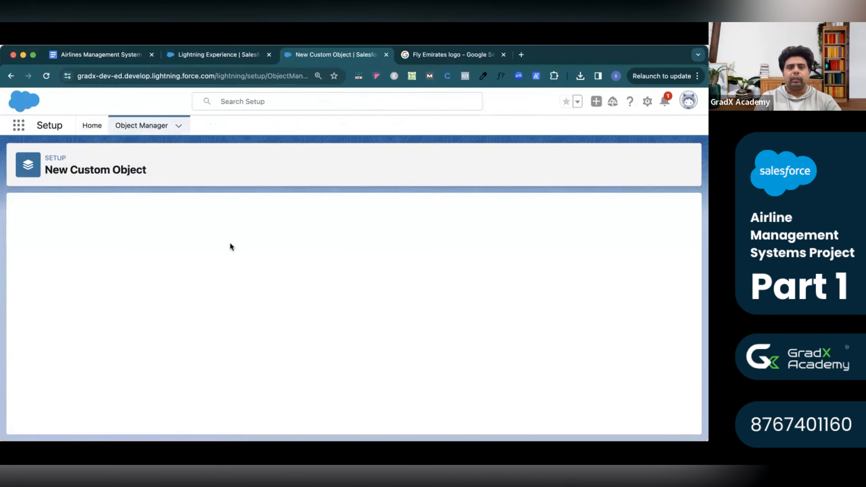
Check the Flight ID / Auto Number row of the Flight field table, then return to the New Custom Object form.
{"action": "left_click", "coordinate": [192, 57]}
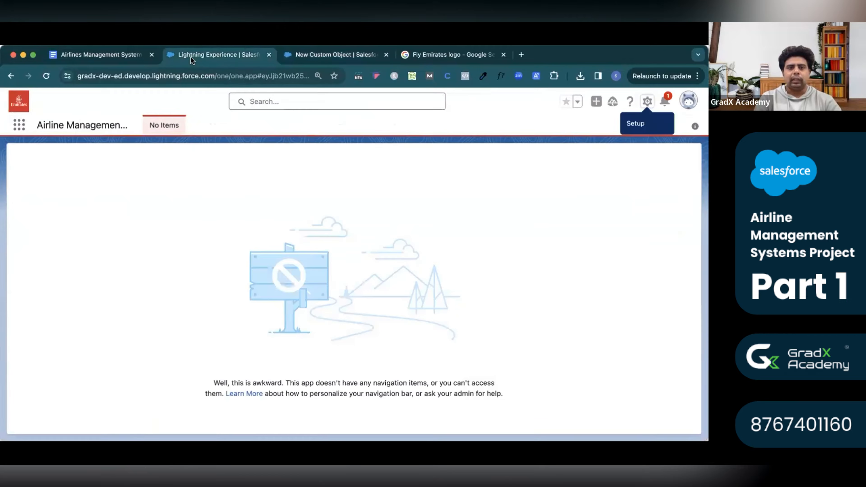
{"action": "left_click", "coordinate": [122, 53]}
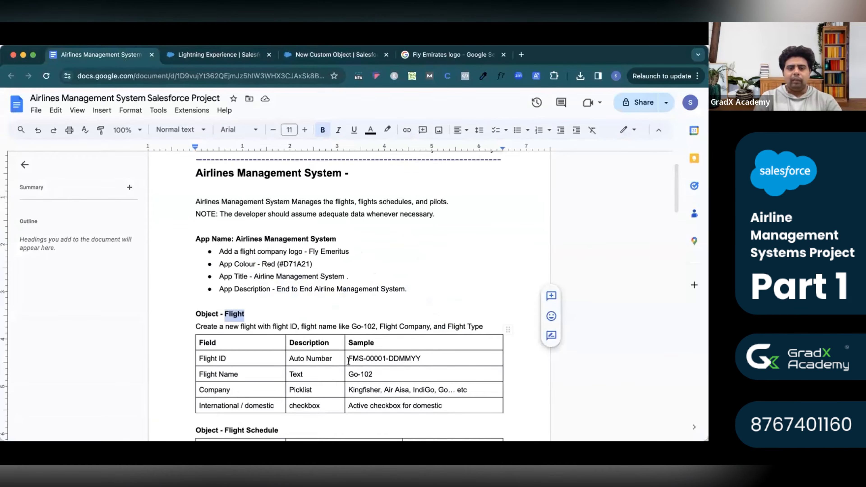
{"action": "left_click_drag", "start_coordinate": [226, 358], "coordinate": [200, 357]}
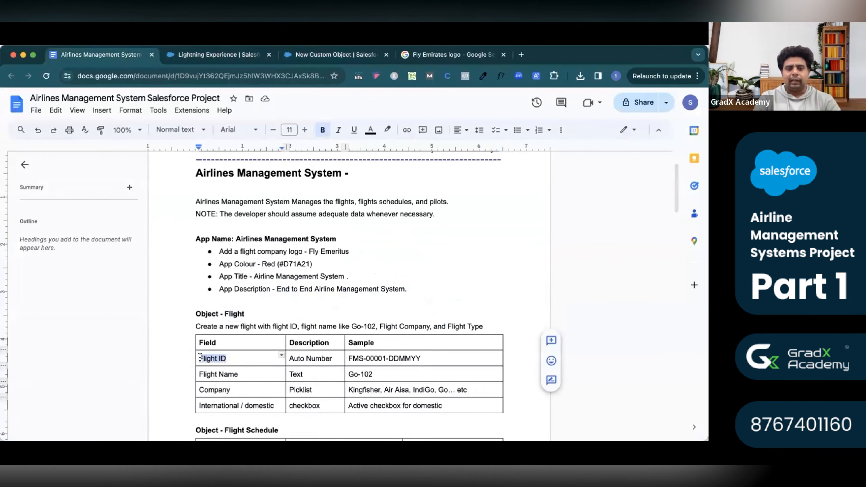
{"action": "left_click_drag", "start_coordinate": [291, 357], "coordinate": [420, 358]}
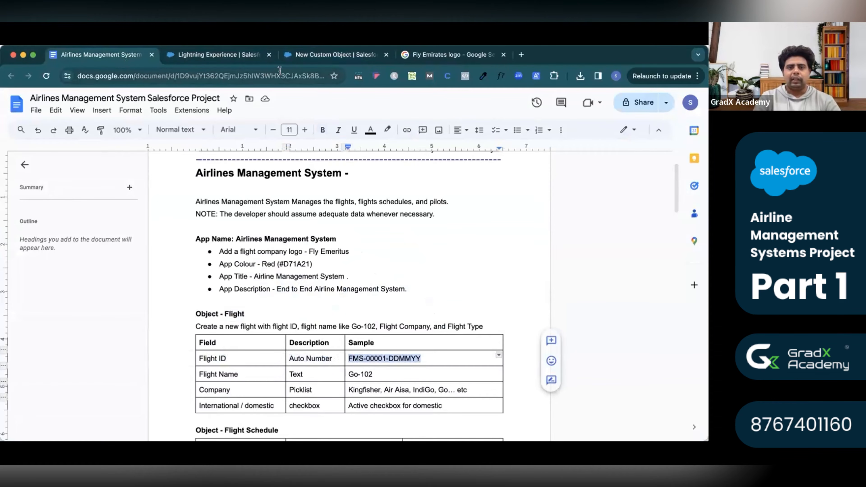
{"action": "left_click", "coordinate": [301, 60]}
{"action": "scroll", "coordinate": [202, 285], "scroll_direction": "down", "scroll_amount": 10}
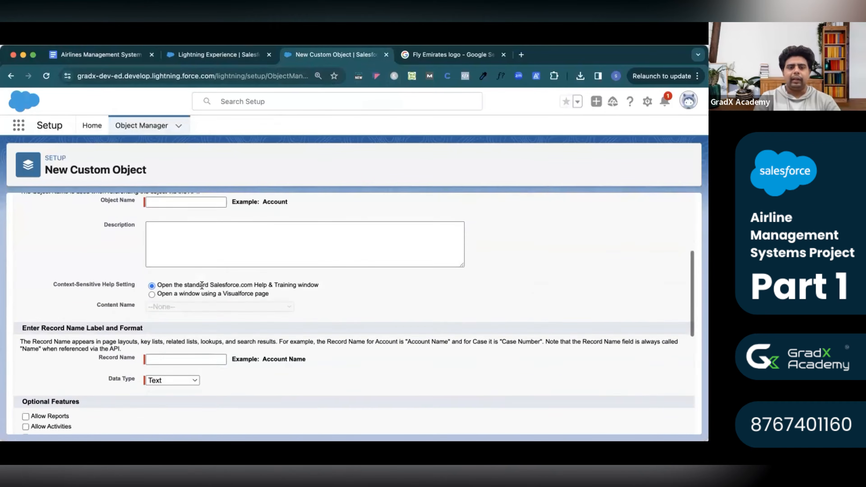
Set the object Label to 'Flight' and Plural Label to 'Flights', letting Object Name auto-fill.
{"action": "scroll", "coordinate": [177, 289], "scroll_direction": "up", "scroll_amount": 2}
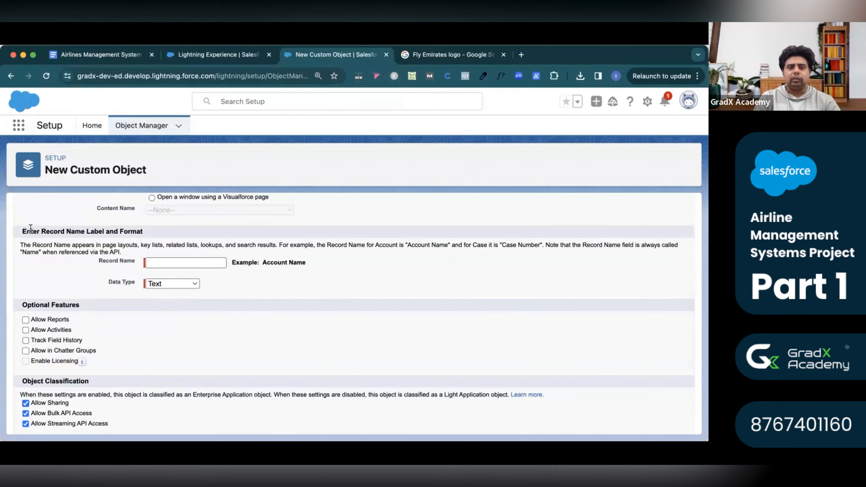
{"action": "left_click_drag", "start_coordinate": [23, 231], "coordinate": [144, 233]}
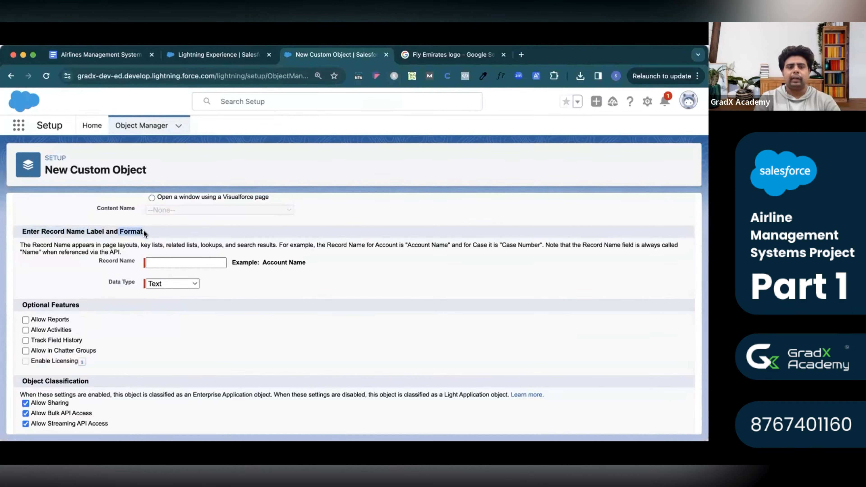
{"action": "scroll", "coordinate": [218, 242], "scroll_direction": "up", "scroll_amount": 5}
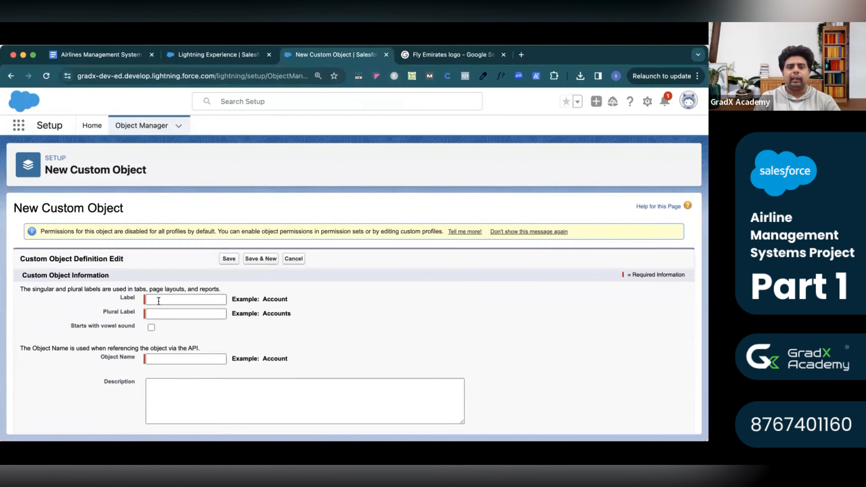
{"action": "left_click", "coordinate": [171, 300]}
{"action": "left_click", "coordinate": [116, 55]}
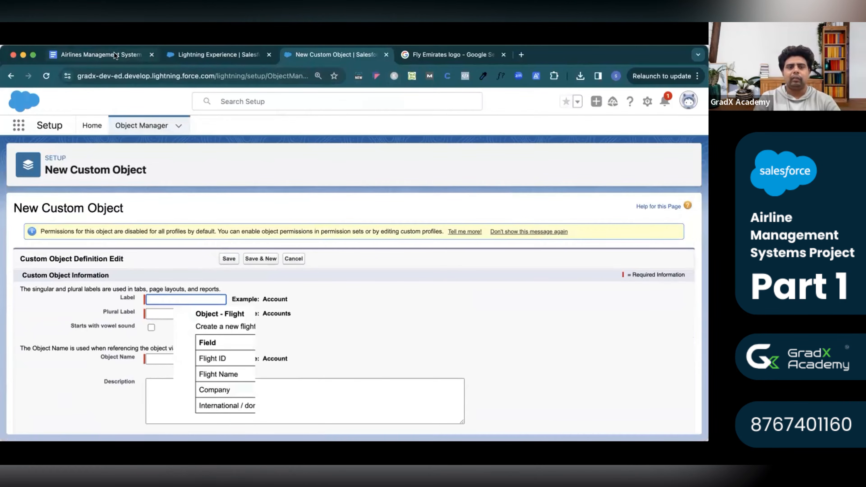
{"action": "double_click", "coordinate": [239, 314]}
{"action": "key", "text": "super+c"}
{"action": "left_click", "coordinate": [345, 56]}
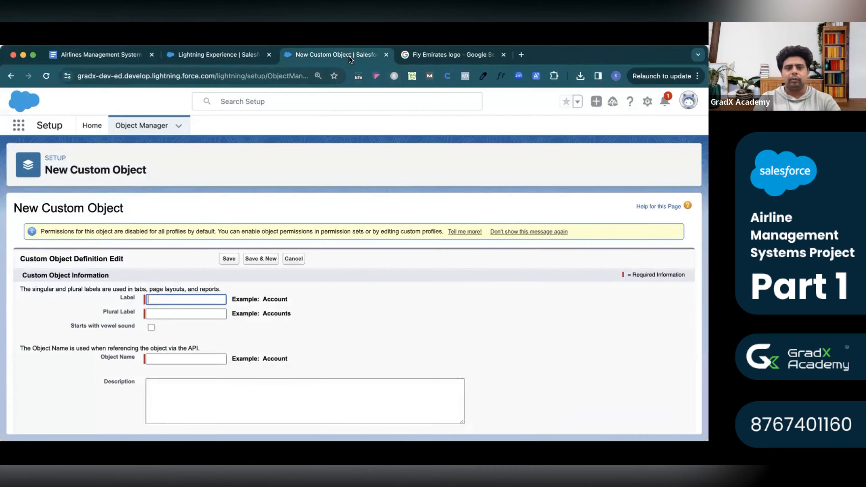
{"action": "key", "text": "super+v"}
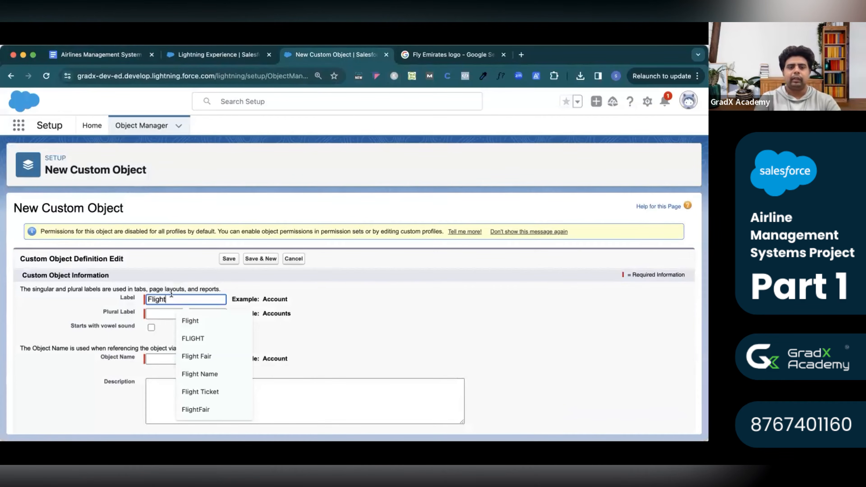
{"action": "left_click", "coordinate": [141, 327]}
{"action": "left_click", "coordinate": [152, 310]}
{"action": "key", "text": "super+v"}
{"action": "type", "text": "s"}
{"action": "left_click", "coordinate": [310, 333]}
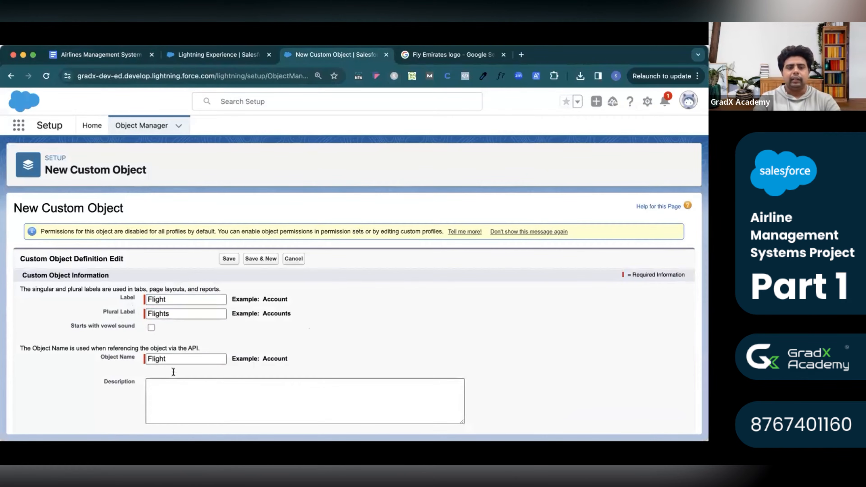
Enter the description 'Manage the flights data in this object'.
{"action": "scroll", "coordinate": [172, 372], "scroll_direction": "down", "scroll_amount": 3}
{"action": "left_click", "coordinate": [173, 301]}
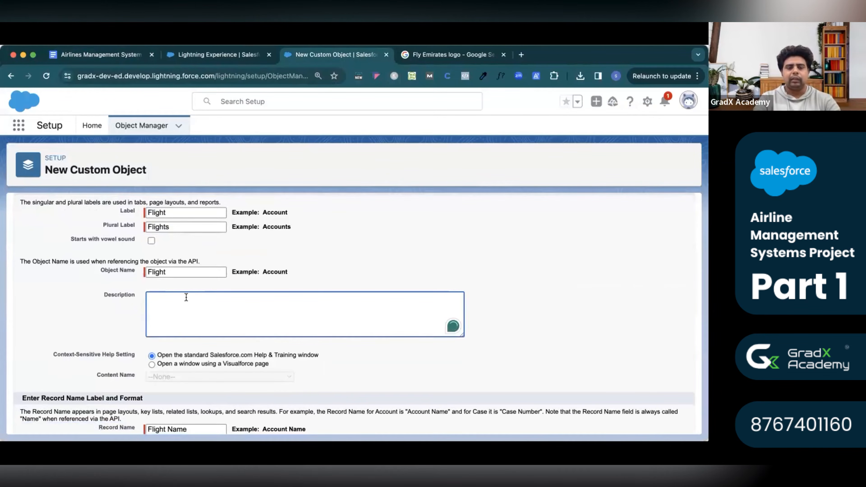
{"action": "left_click", "coordinate": [110, 57]}
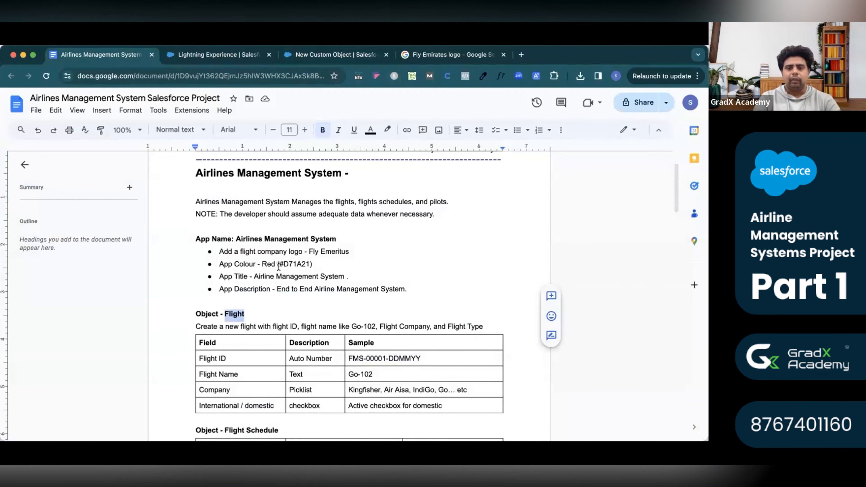
{"action": "left_click", "coordinate": [319, 58]}
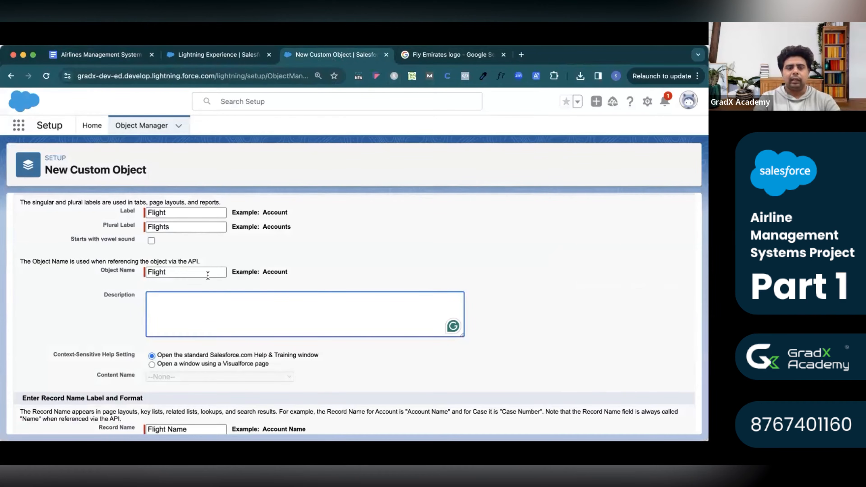
{"action": "type", "text": "Manage the flights data in"}
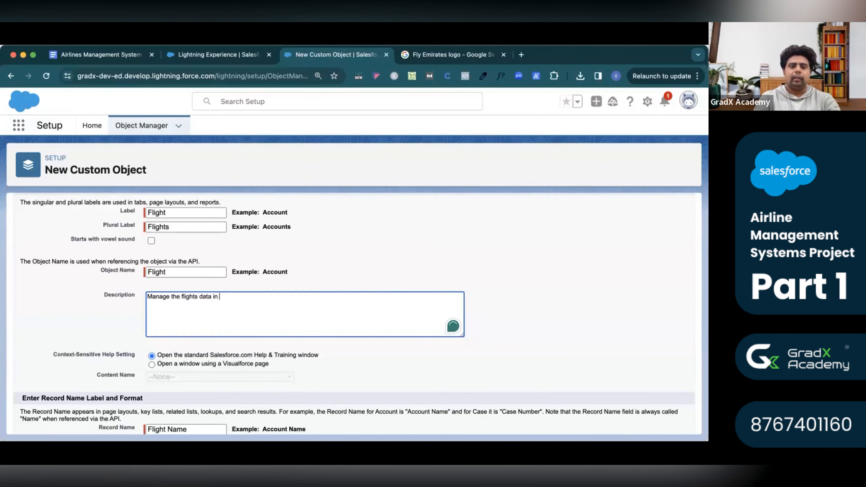
{"action": "type", "text": " this object"}
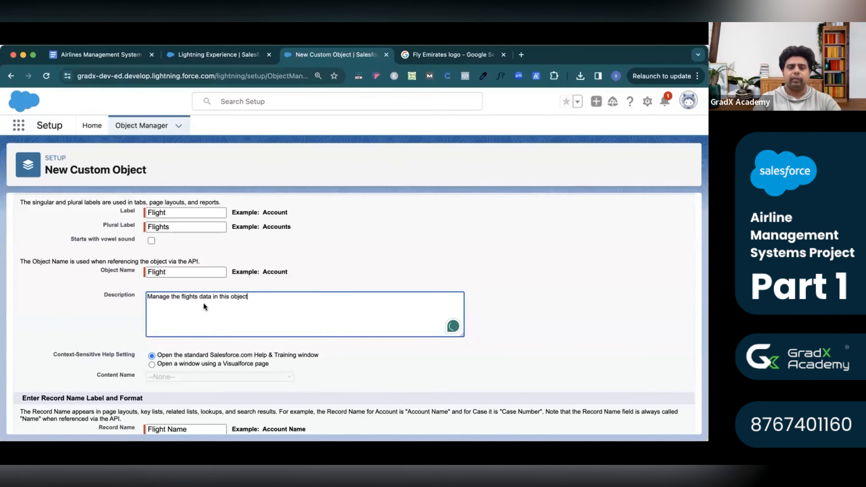
{"action": "left_click", "coordinate": [339, 368]}
{"action": "scroll", "coordinate": [339, 369], "scroll_direction": "down", "scroll_amount": 5}
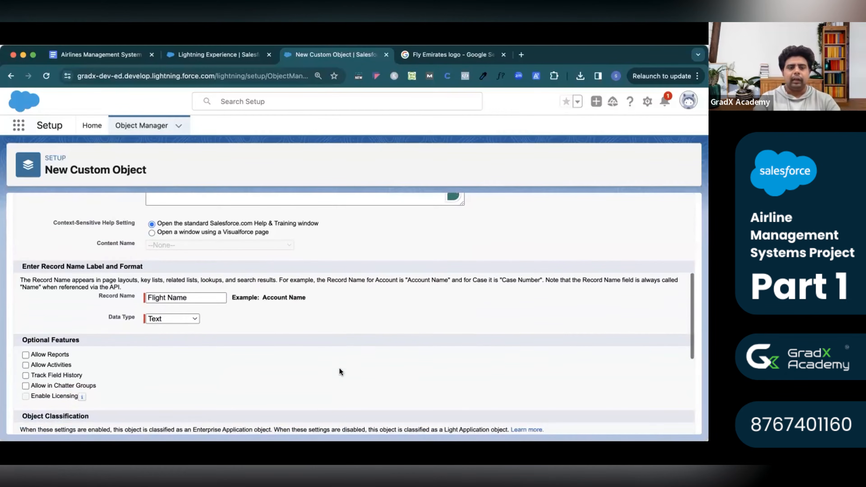
{"action": "triple_click", "coordinate": [96, 267]}
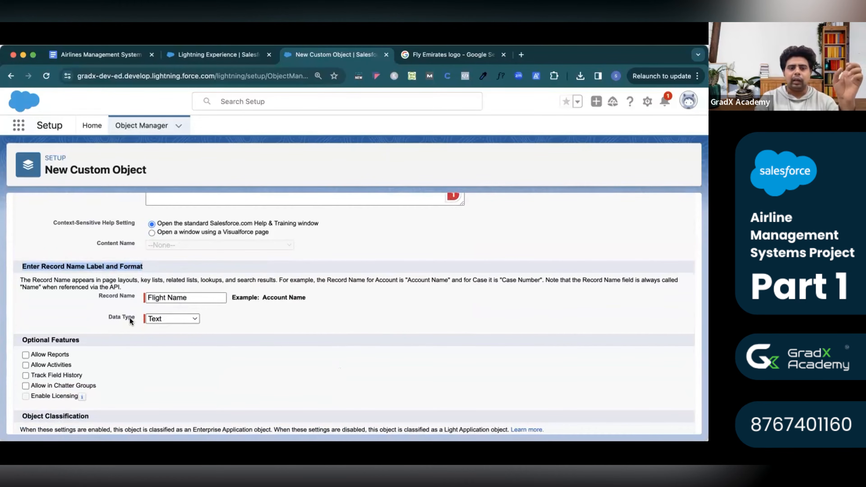
{"action": "triple_click", "coordinate": [123, 317]}
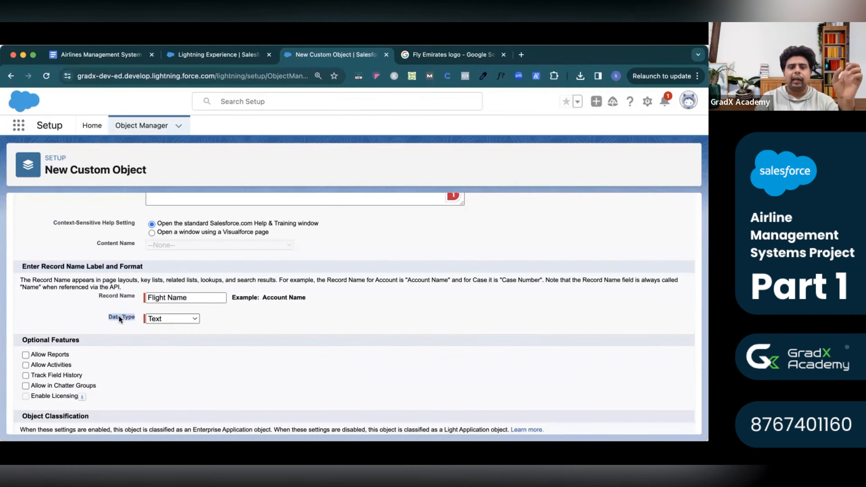
{"action": "left_click", "coordinate": [131, 58]}
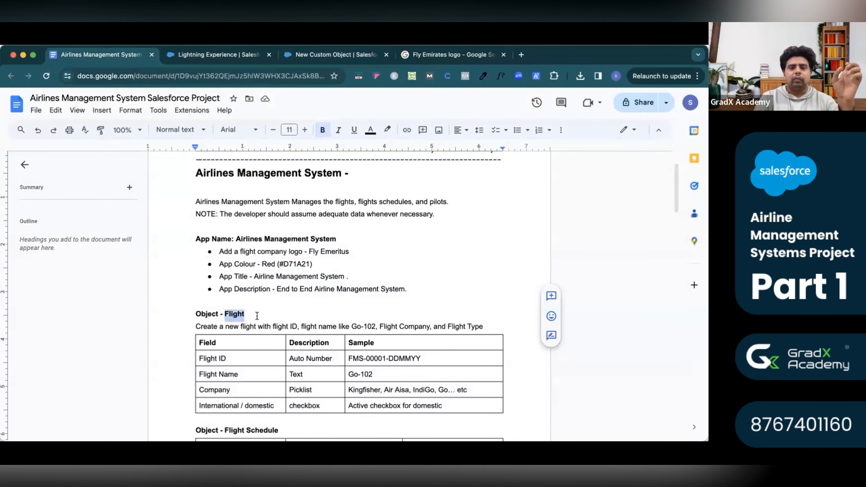
{"action": "triple_click", "coordinate": [364, 360]}
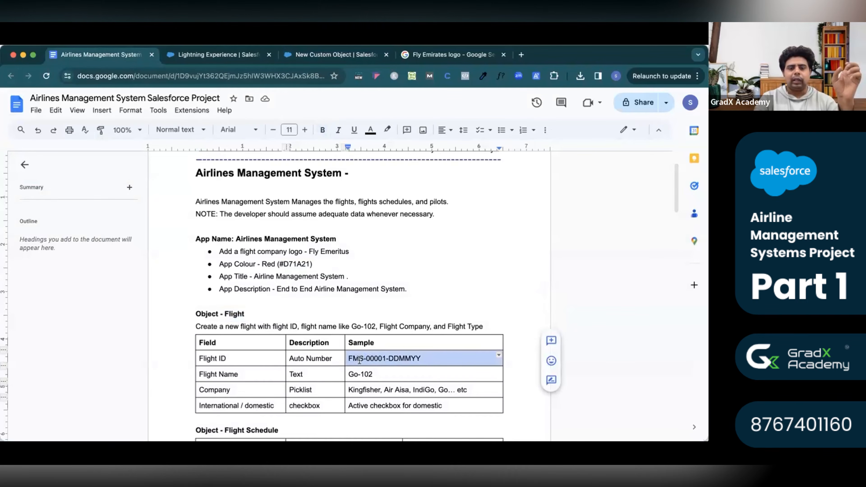
{"action": "double_click", "coordinate": [376, 358]}
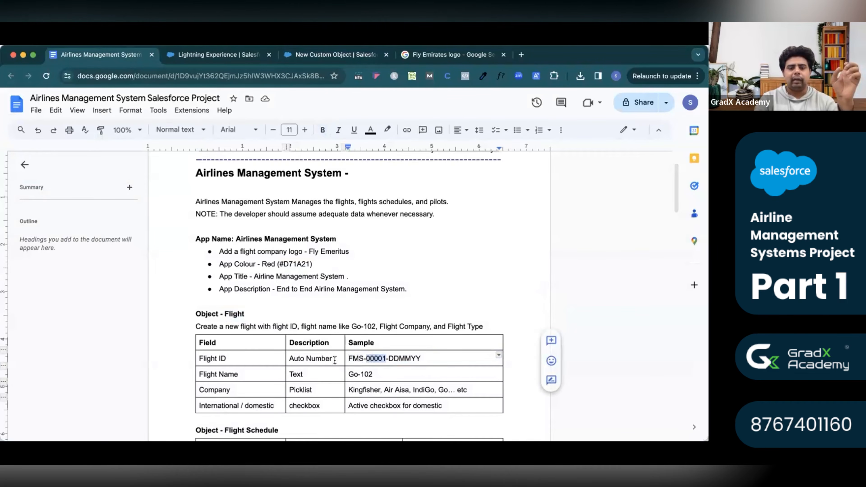
{"action": "left_click", "coordinate": [307, 57]}
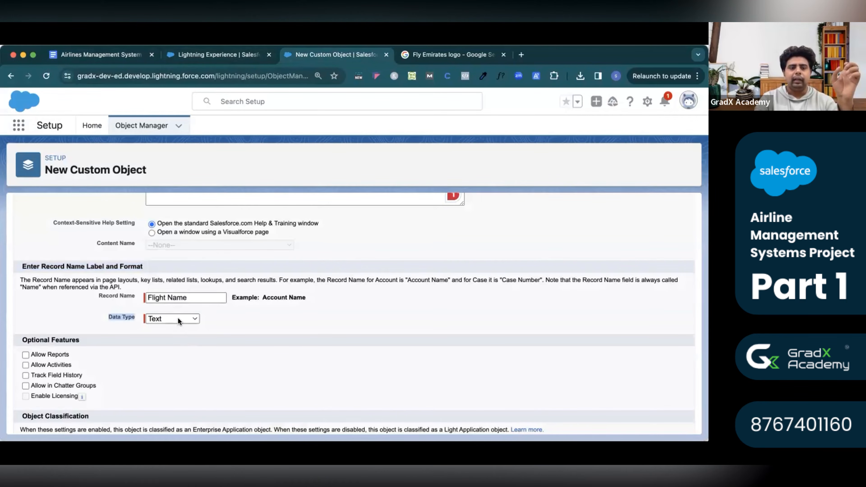
Make the record name Flight ID with data type Auto Number, copying the name from the requirements.
{"action": "left_click", "coordinate": [167, 320]}
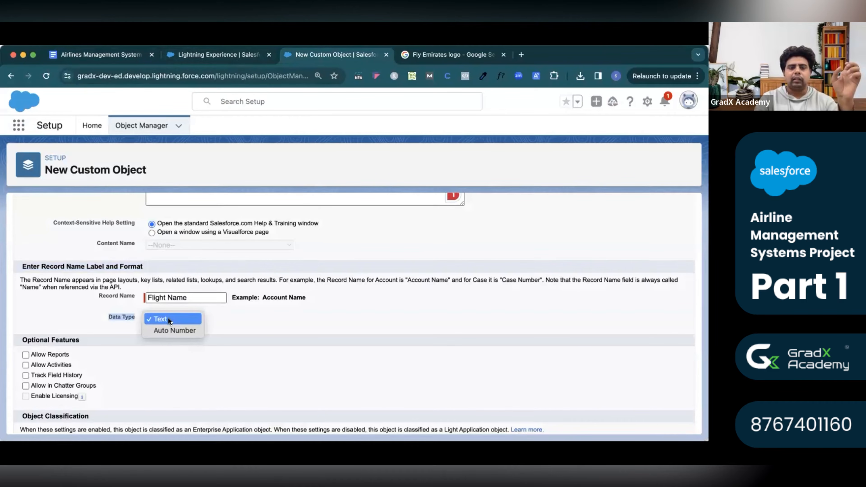
{"action": "left_click", "coordinate": [176, 330]}
{"action": "triple_click", "coordinate": [169, 298]}
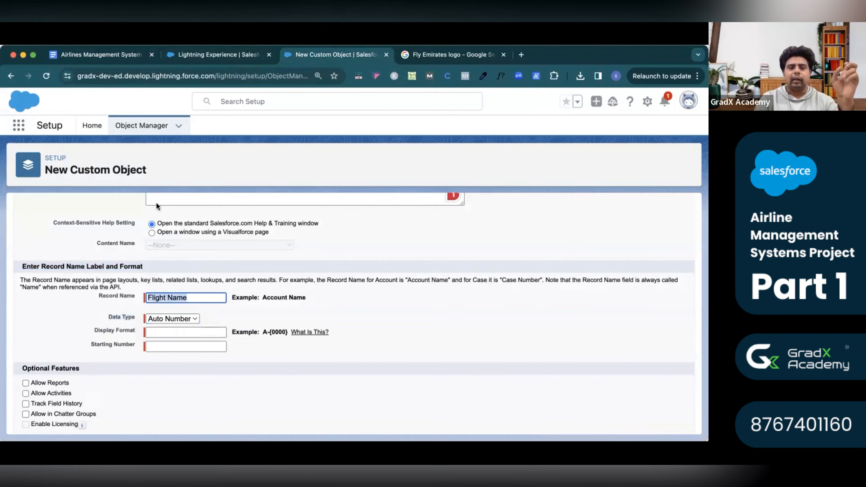
{"action": "left_click", "coordinate": [132, 56]}
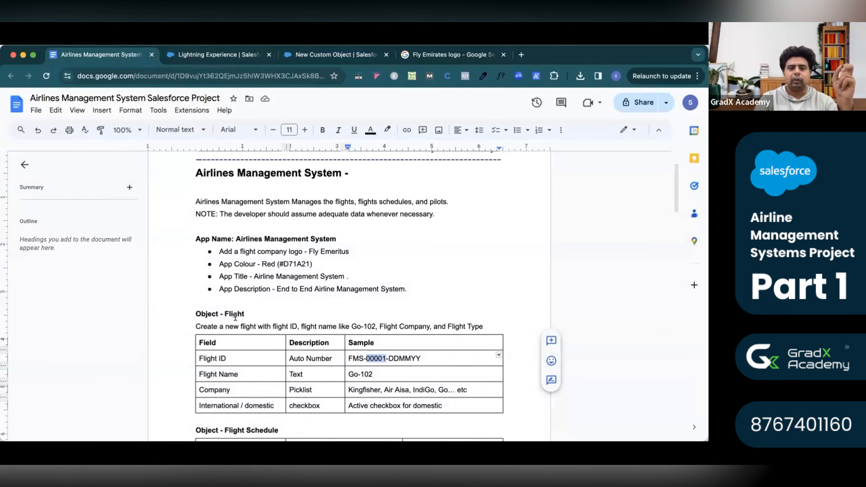
{"action": "triple_click", "coordinate": [225, 357]}
{"action": "key", "text": "cmd+c"}
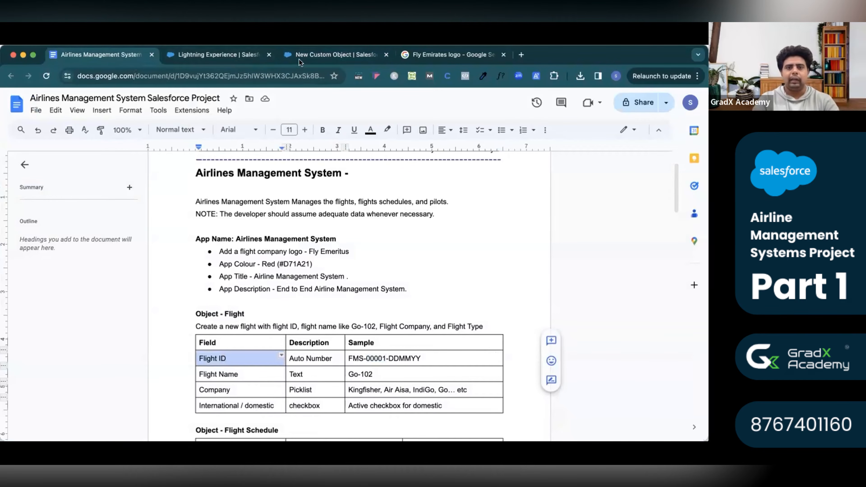
{"action": "left_click", "coordinate": [309, 52]}
{"action": "triple_click", "coordinate": [189, 294]}
{"action": "key", "text": "cmd+v"}
{"action": "left_click", "coordinate": [234, 318]}
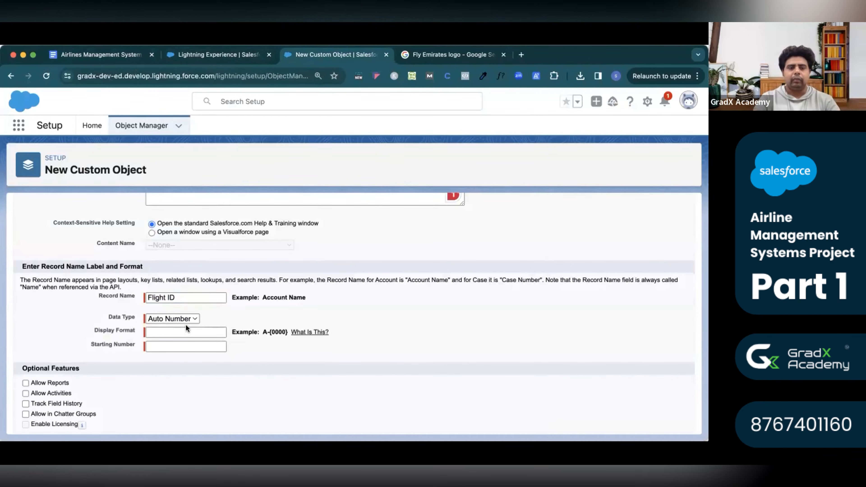
{"action": "triple_click", "coordinate": [160, 297]}
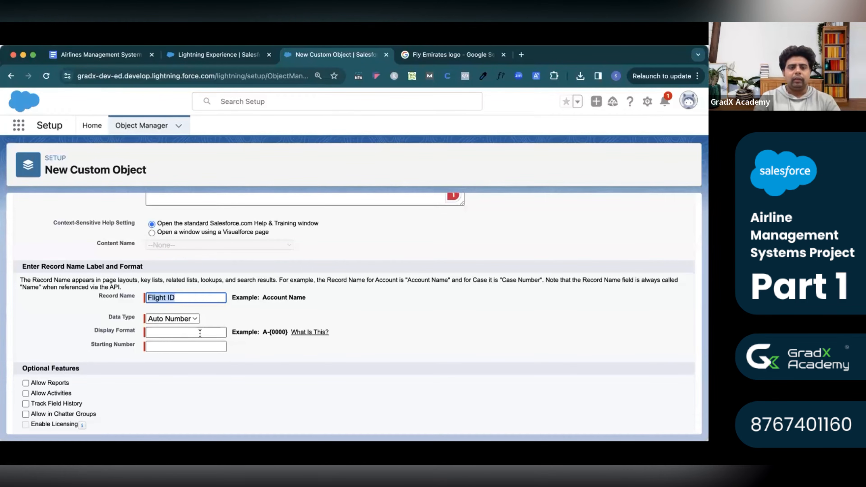
Study the sample ID's FMS prefix and zero-padded digits, then bring up the Display Format help.
{"action": "left_click", "coordinate": [95, 56]}
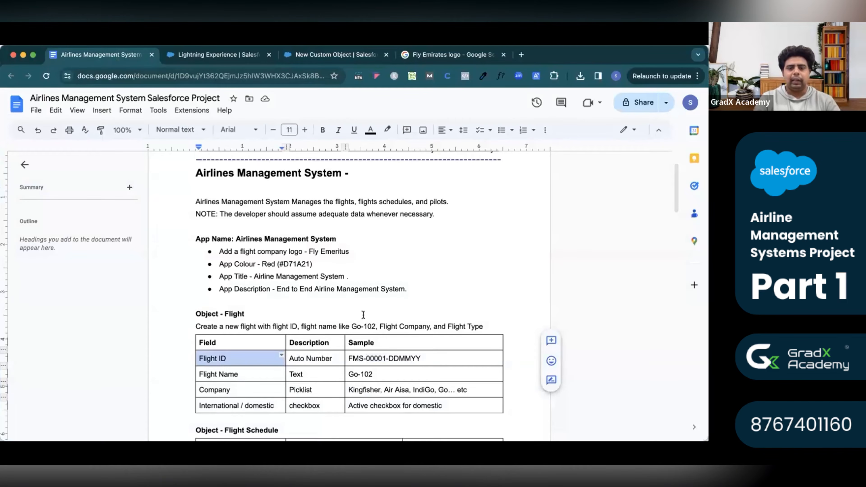
{"action": "left_click_drag", "start_coordinate": [348, 358], "coordinate": [364, 359]}
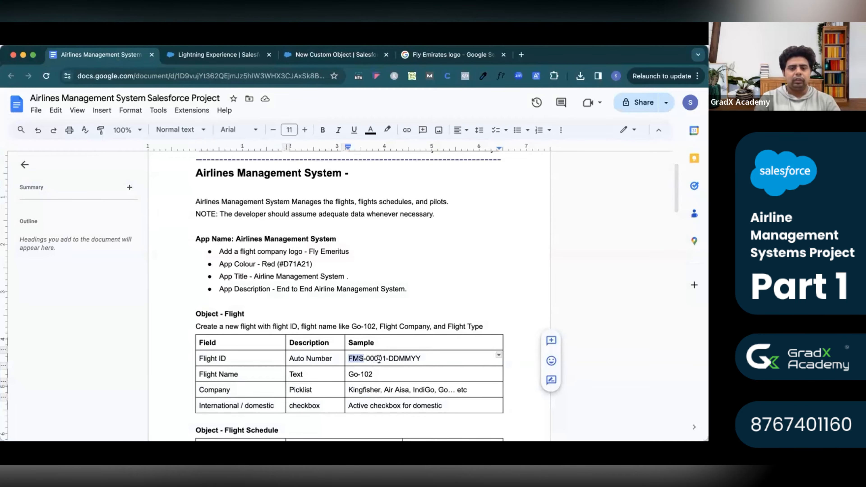
{"action": "left_click_drag", "start_coordinate": [367, 359], "coordinate": [418, 360]}
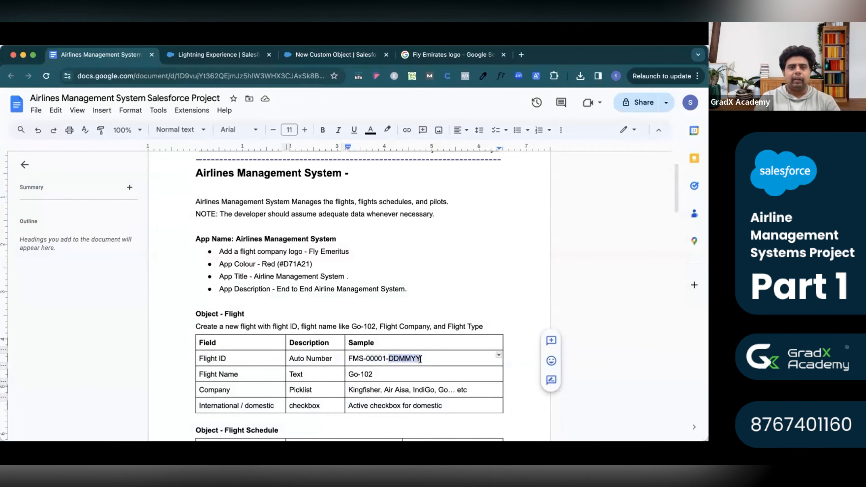
{"action": "left_click", "coordinate": [304, 56]}
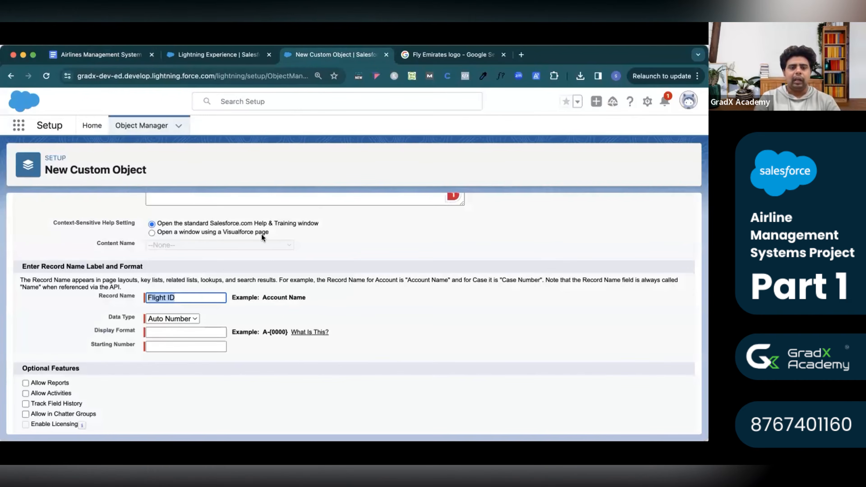
{"action": "left_click", "coordinate": [310, 333]}
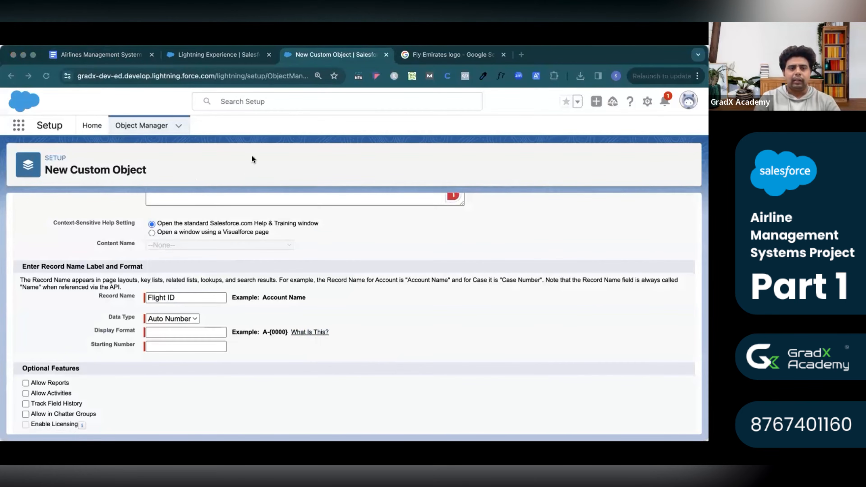
{"action": "left_click", "coordinate": [58, 146]}
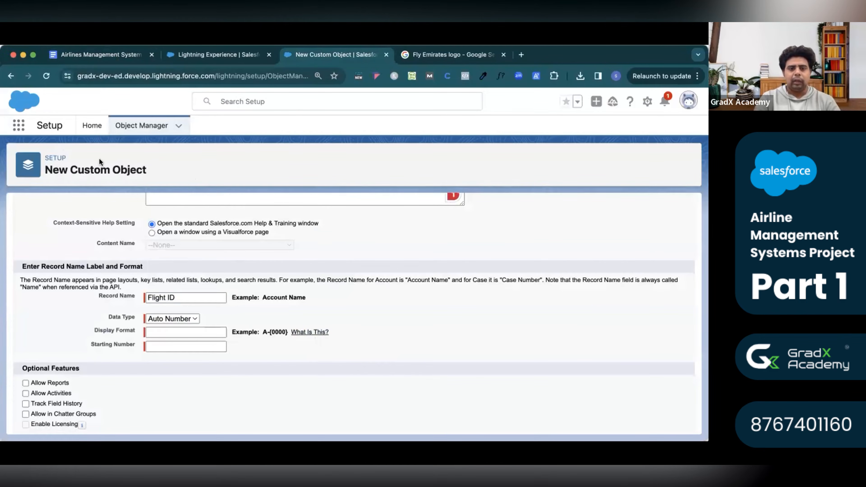
{"action": "right_click", "coordinate": [310, 332]}
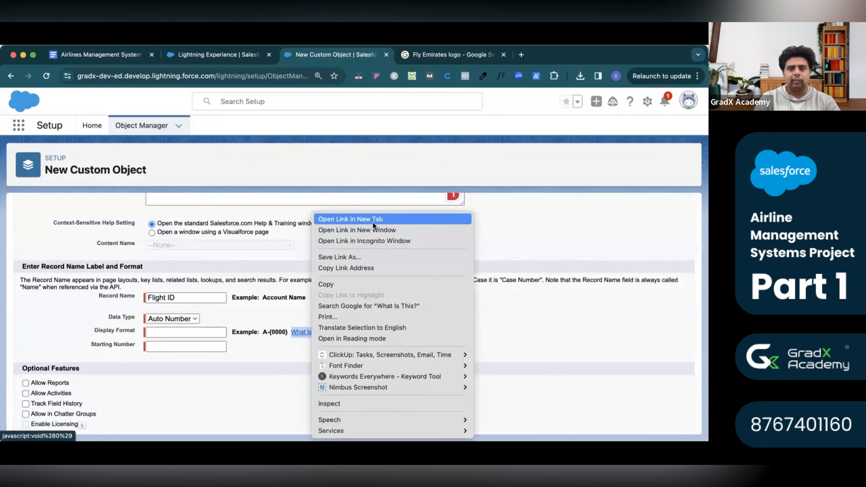
{"action": "left_click", "coordinate": [373, 220]}
{"action": "left_click", "coordinate": [437, 55]}
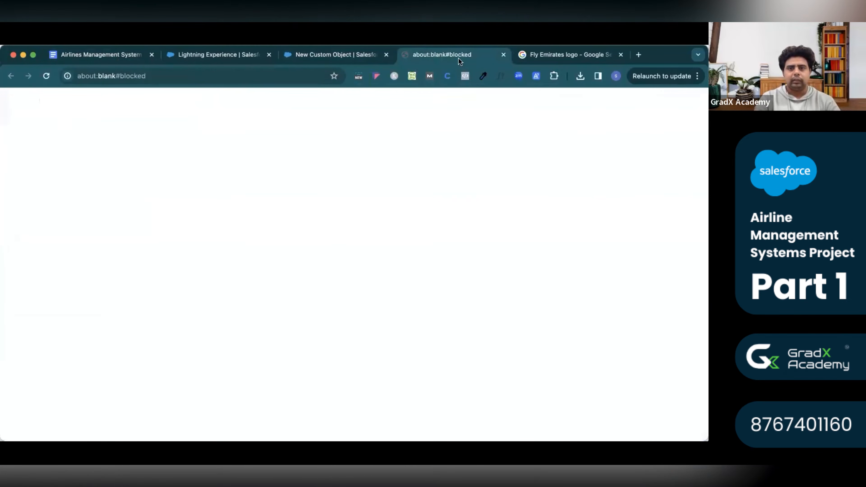
{"action": "left_click", "coordinate": [504, 55]}
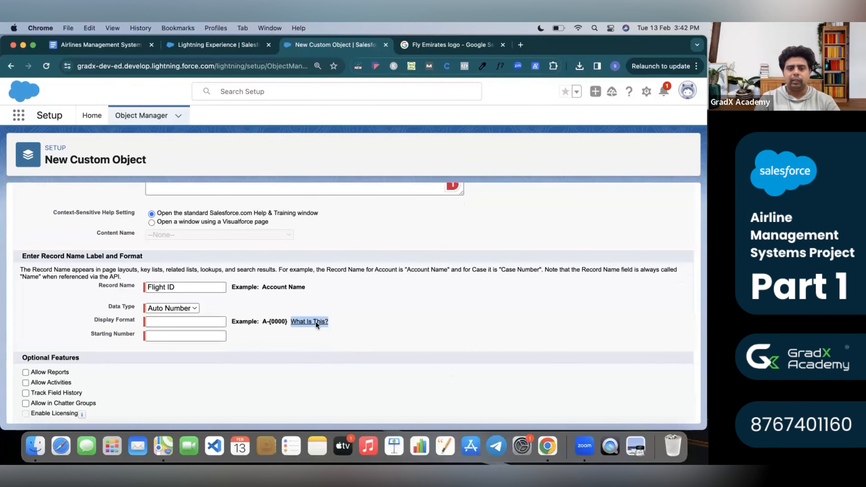
{"action": "left_click", "coordinate": [311, 321]}
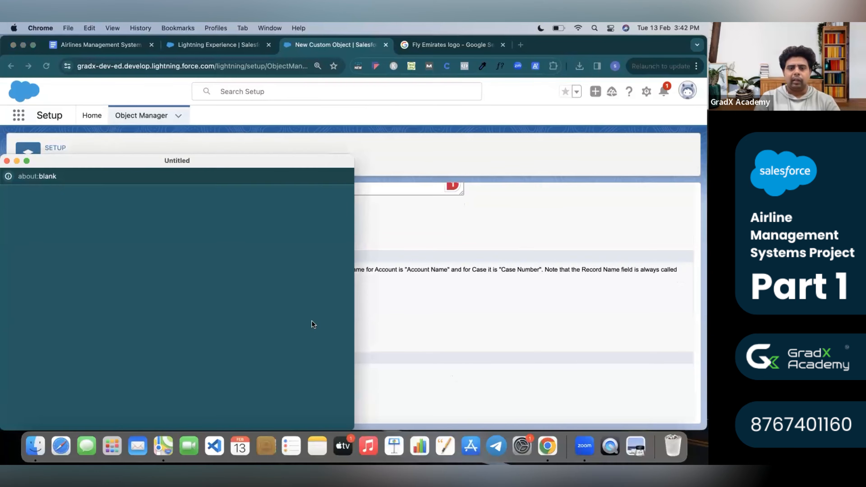
{"action": "left_click_drag", "start_coordinate": [192, 164], "coordinate": [298, 121]}
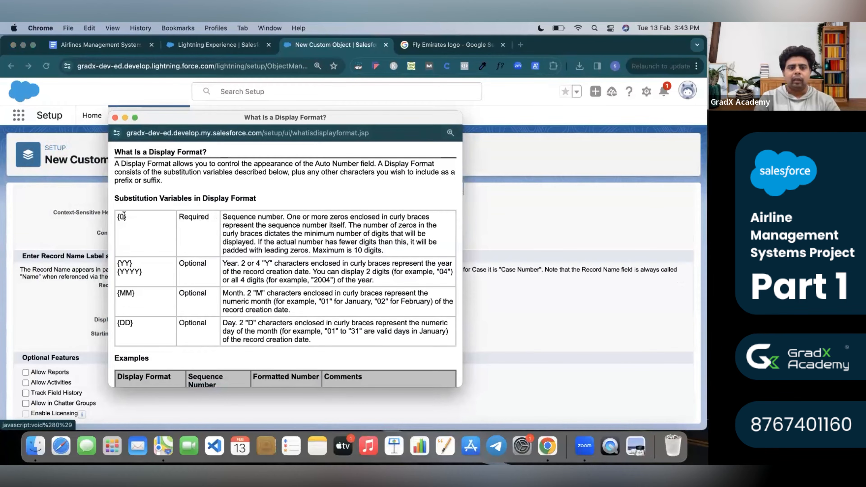
{"action": "left_click_drag", "start_coordinate": [137, 295], "coordinate": [117, 294]}
{"action": "left_click_drag", "start_coordinate": [137, 323], "coordinate": [121, 323]}
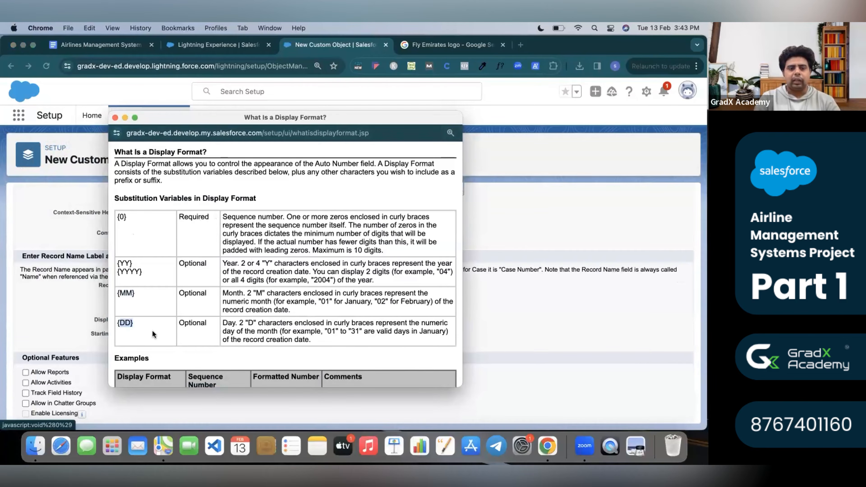
{"action": "scroll", "coordinate": [153, 334], "scroll_direction": "down", "scroll_amount": 10}
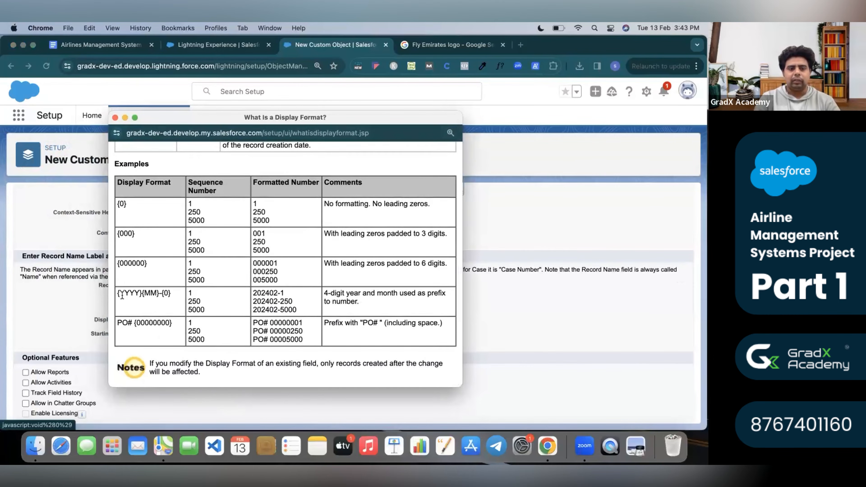
{"action": "left_click_drag", "start_coordinate": [117, 294], "coordinate": [177, 301]}
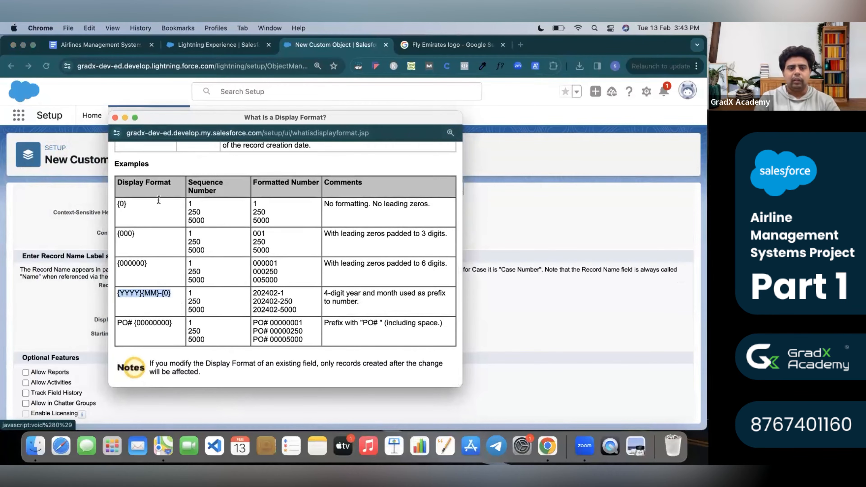
{"action": "scroll", "coordinate": [199, 230], "scroll_direction": "down", "scroll_amount": 1}
{"action": "scroll", "coordinate": [199, 231], "scroll_direction": "up", "scroll_amount": 10}
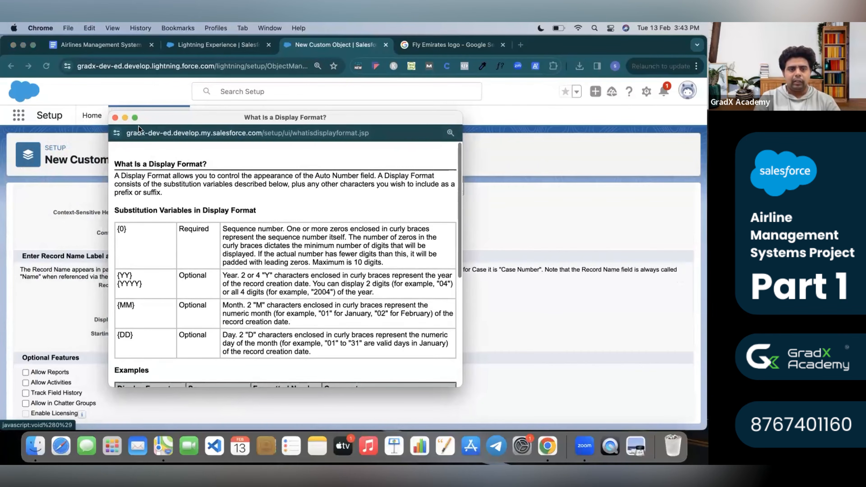
{"action": "left_click", "coordinate": [114, 117]}
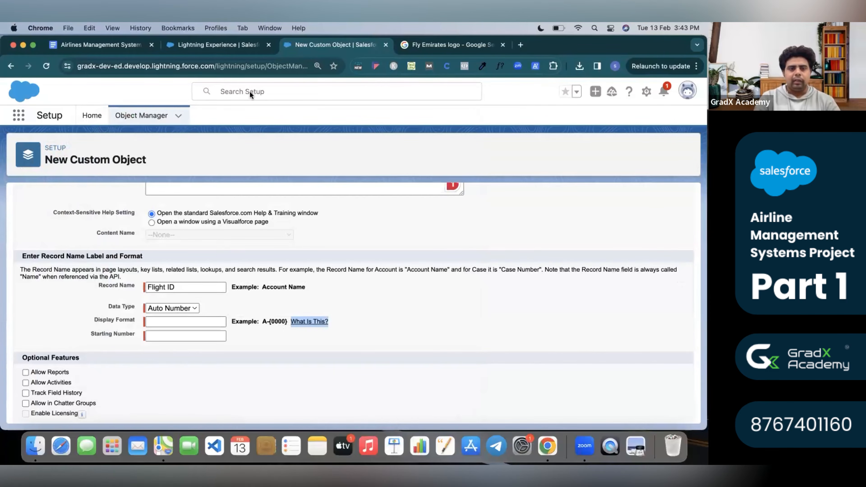
{"action": "left_click", "coordinate": [135, 46]}
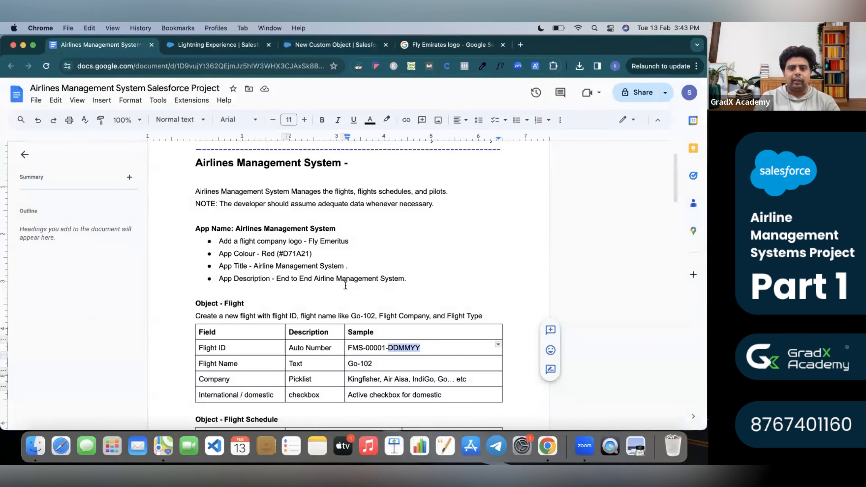
{"action": "double_click", "coordinate": [356, 347]}
{"action": "double_click", "coordinate": [374, 348]}
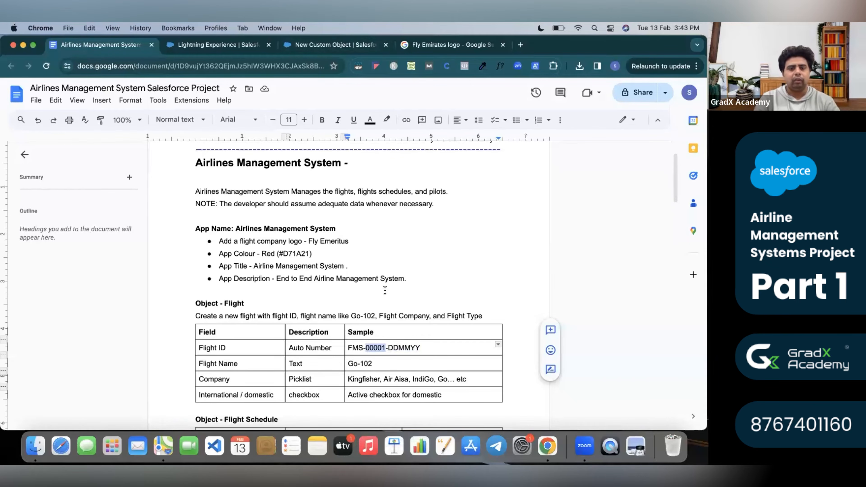
{"action": "left_click", "coordinate": [311, 52]}
Enter FMS-{00000}-{DD}{MM}{YYYY} as the Display Format, fixing a stray equals sign.
{"action": "left_click", "coordinate": [183, 322]}
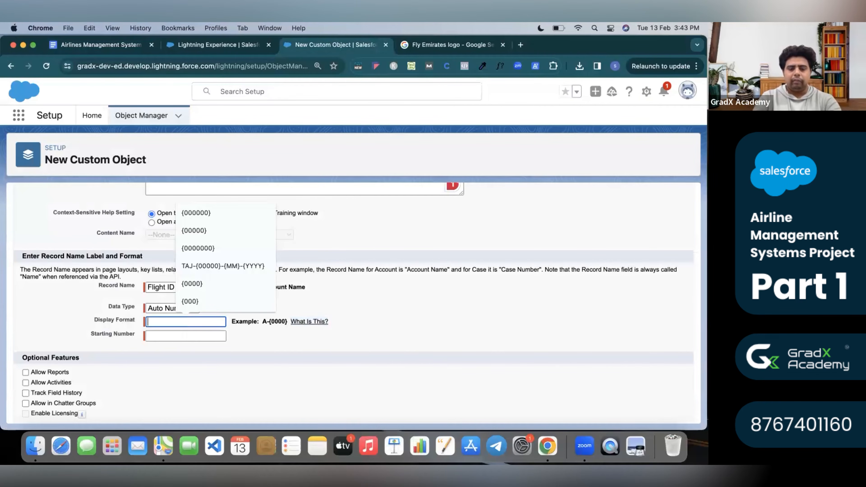
{"action": "type", "text": "FMS-"}
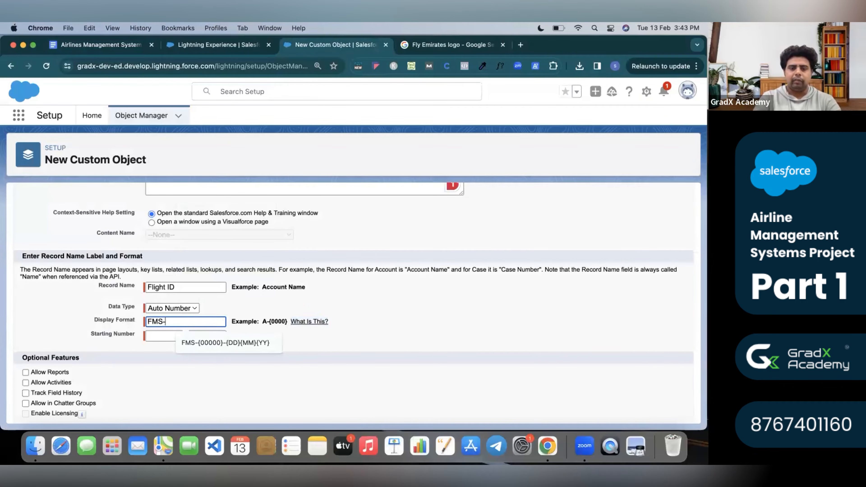
{"action": "type", "text": "{}"}
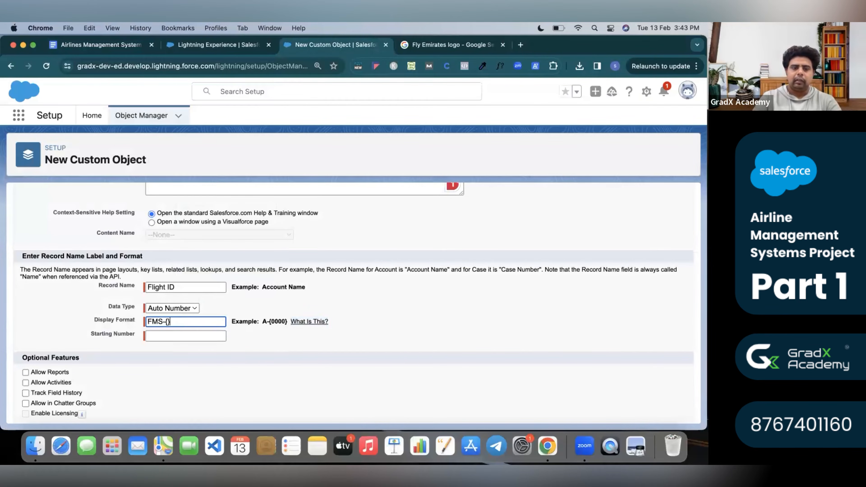
{"action": "type", "text": "000"}
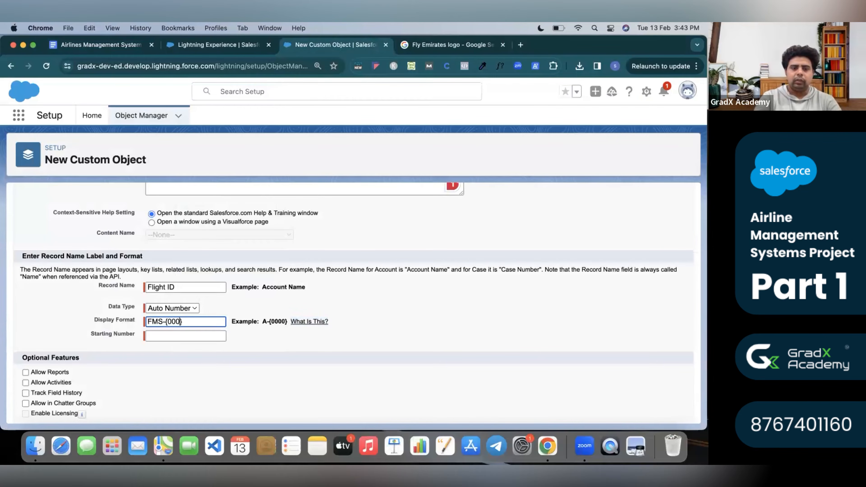
{"action": "type", "text": "00"}
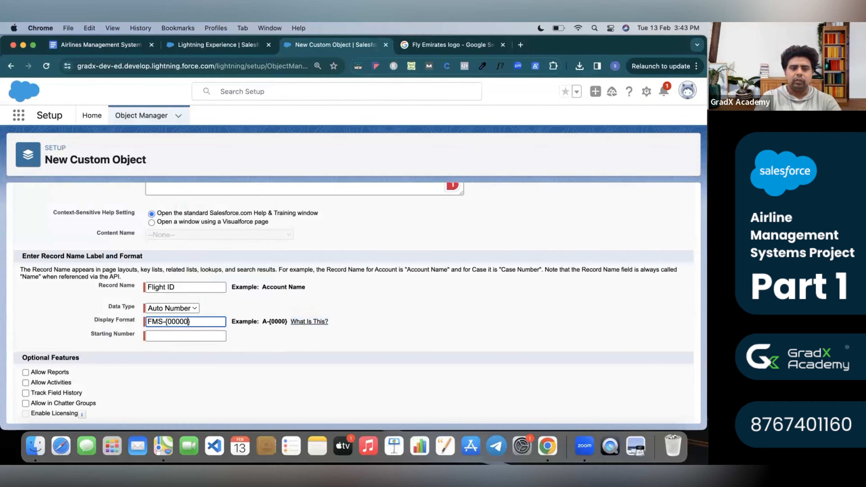
{"action": "left_click", "coordinate": [201, 321]}
{"action": "type", "text": "="}
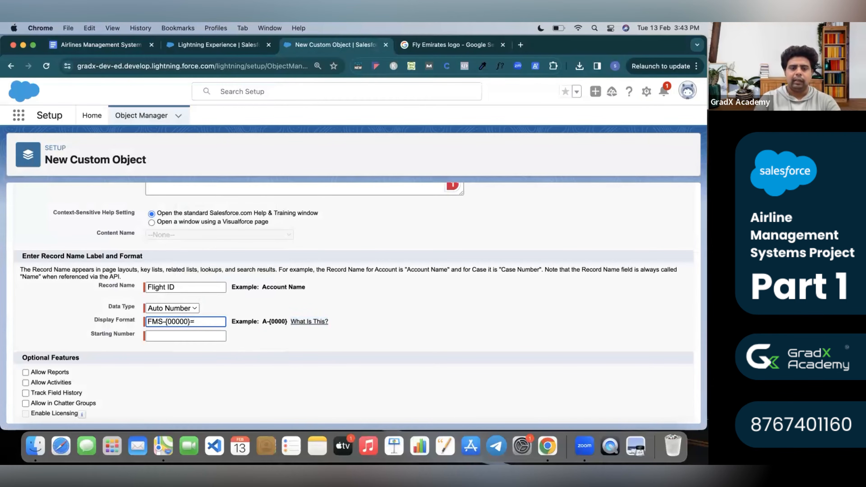
{"action": "key", "text": "BackSpace"}
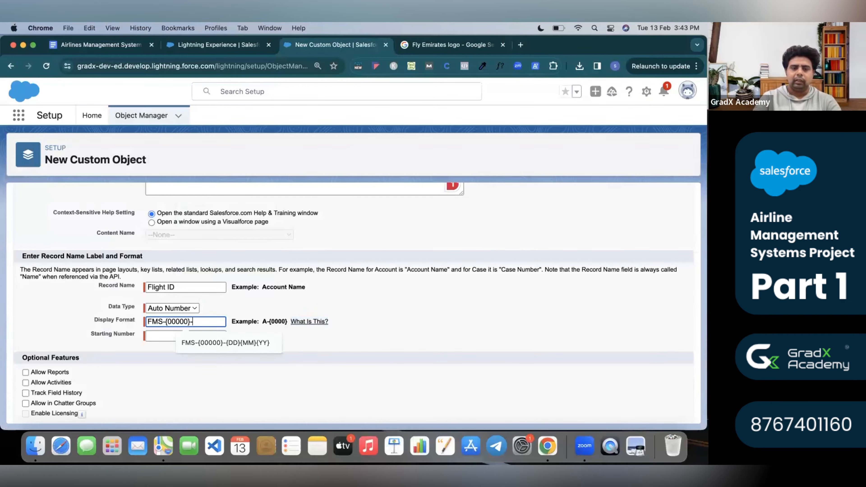
{"action": "type", "text": "-{}"}
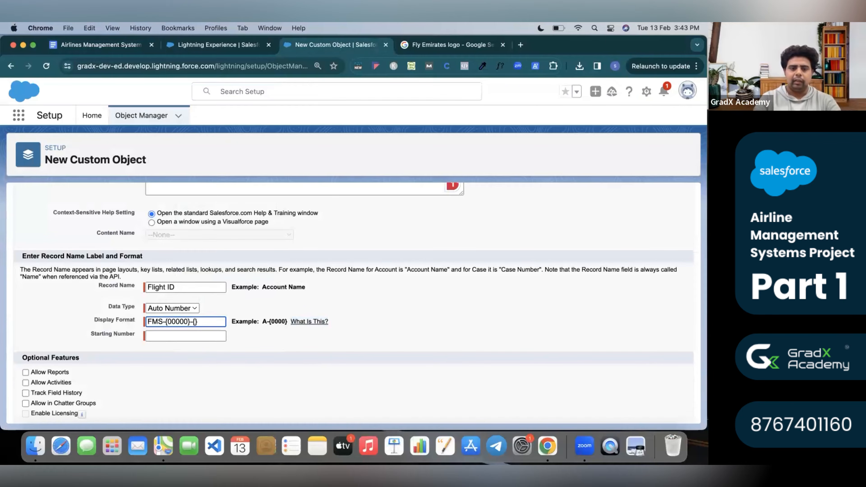
{"action": "type", "text": "DD"}
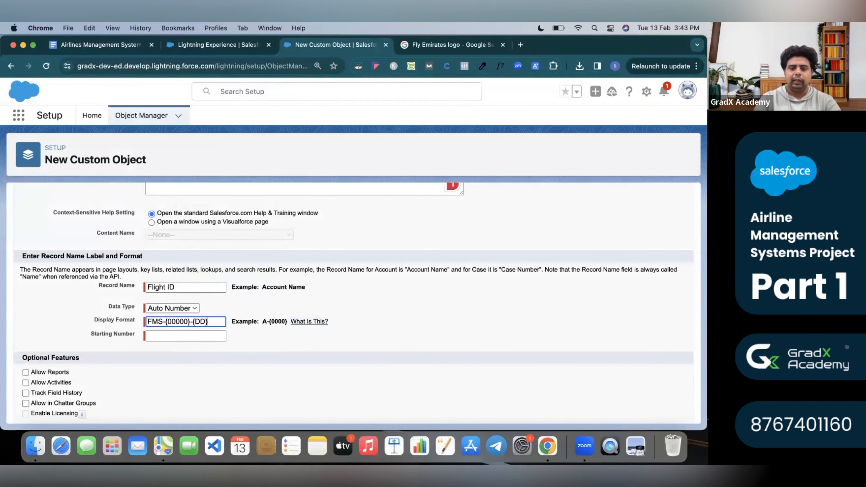
{"action": "type", "text": "{}MM"}
{"action": "key", "text": "Right"}
{"action": "type", "text": "{YYYY"}
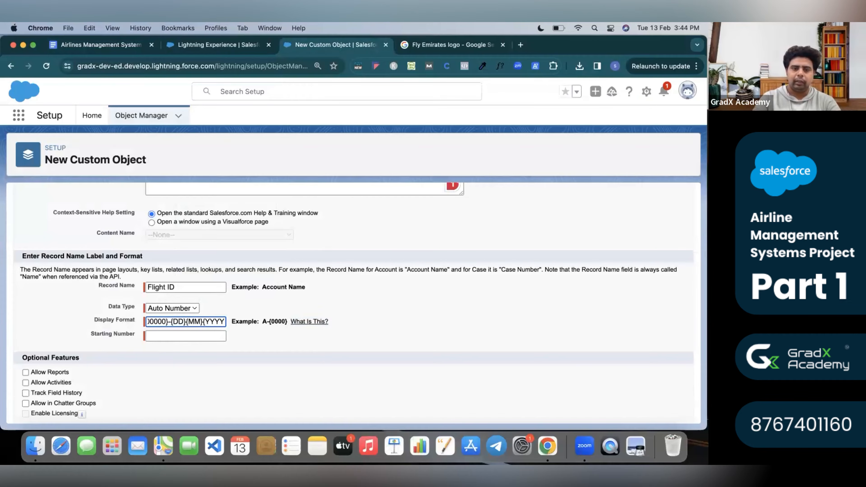
{"action": "type", "text": "}"}
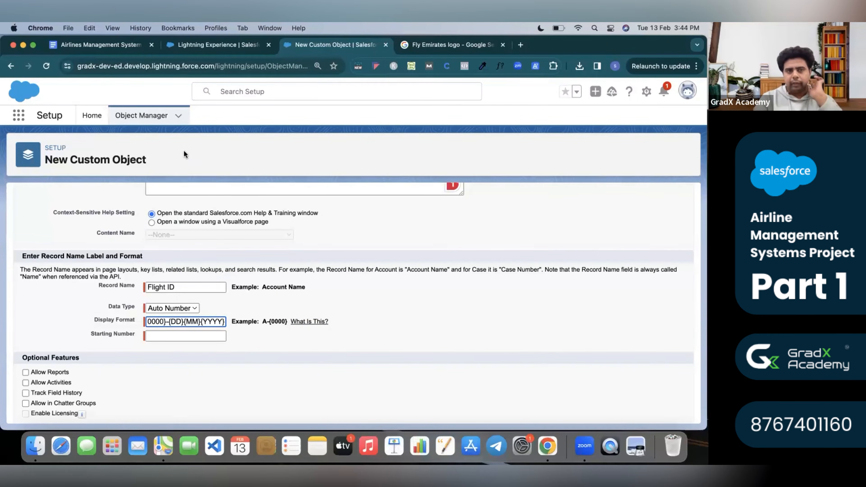
{"action": "left_click", "coordinate": [182, 46]}
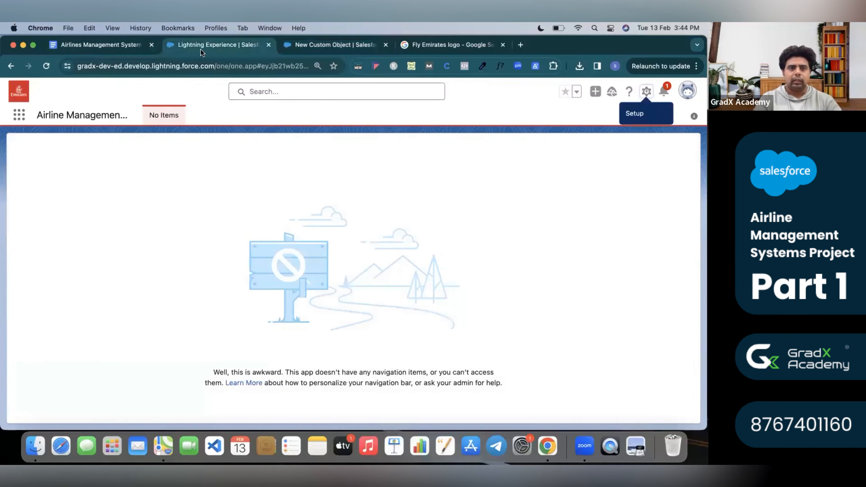
{"action": "left_click", "coordinate": [116, 46]}
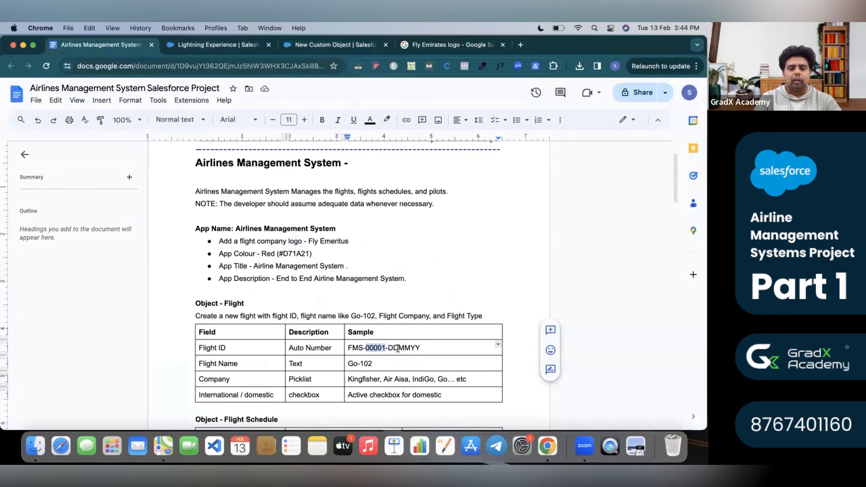
{"action": "left_click", "coordinate": [388, 348]}
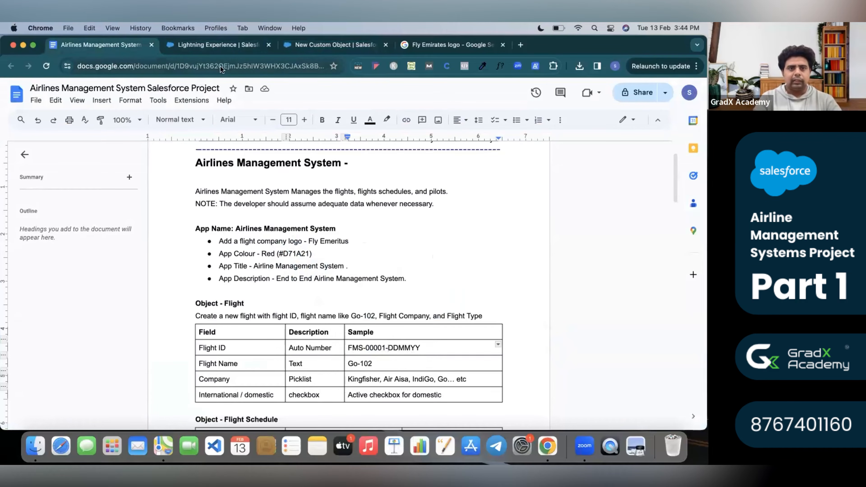
{"action": "left_click", "coordinate": [316, 44]}
{"action": "type", "text": "{YYYY}"}
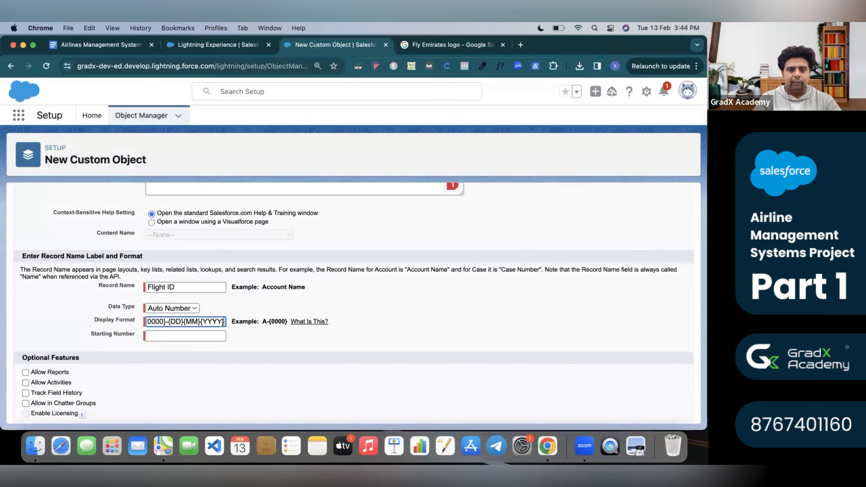
Read the Display Format help on the YY and YYYY year variables.
{"action": "left_click", "coordinate": [302, 322]}
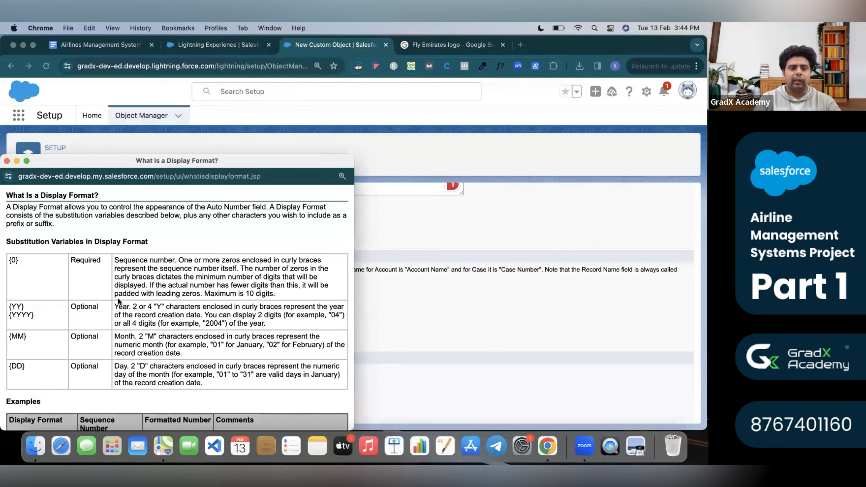
{"action": "double_click", "coordinate": [14, 303]}
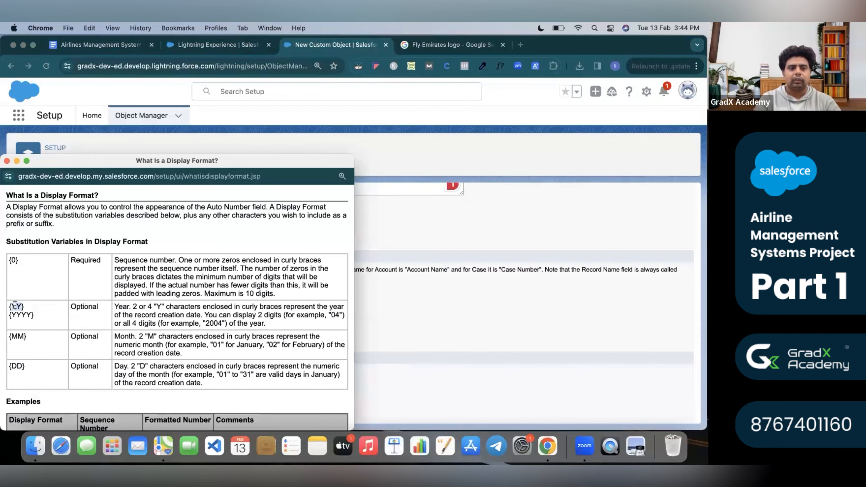
{"action": "double_click", "coordinate": [21, 315]}
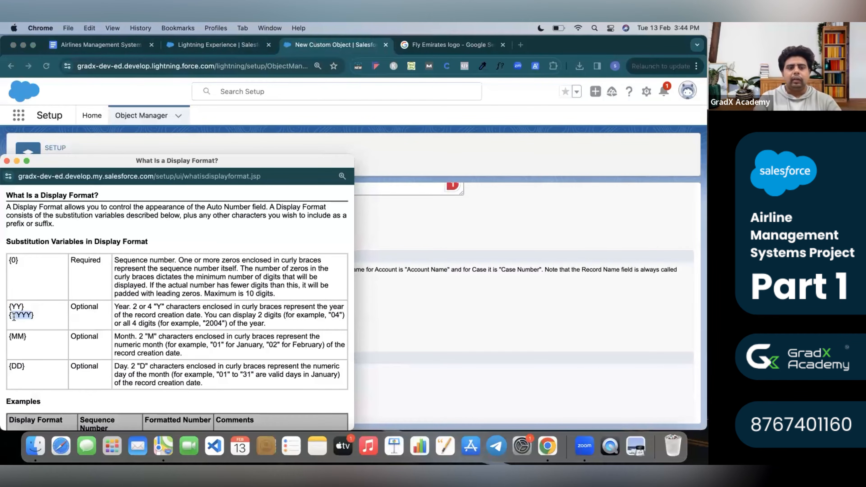
{"action": "left_click", "coordinate": [7, 160]}
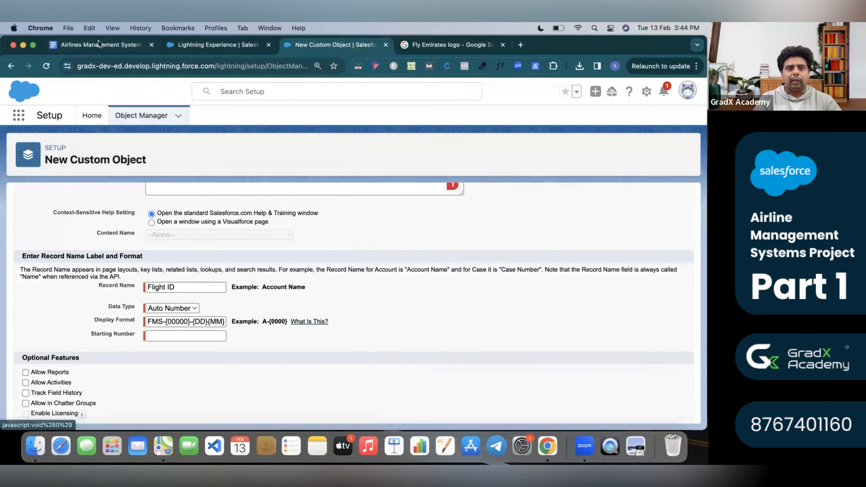
Shorten the display format's year to {YY} to match the sample ID's two-digit year.
{"action": "key", "text": "super+1"}
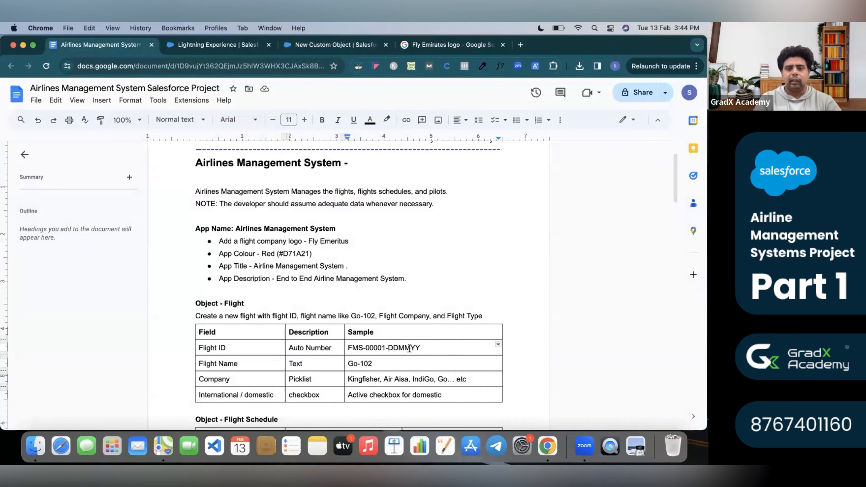
{"action": "left_click_drag", "start_coordinate": [410, 348], "coordinate": [423, 348]}
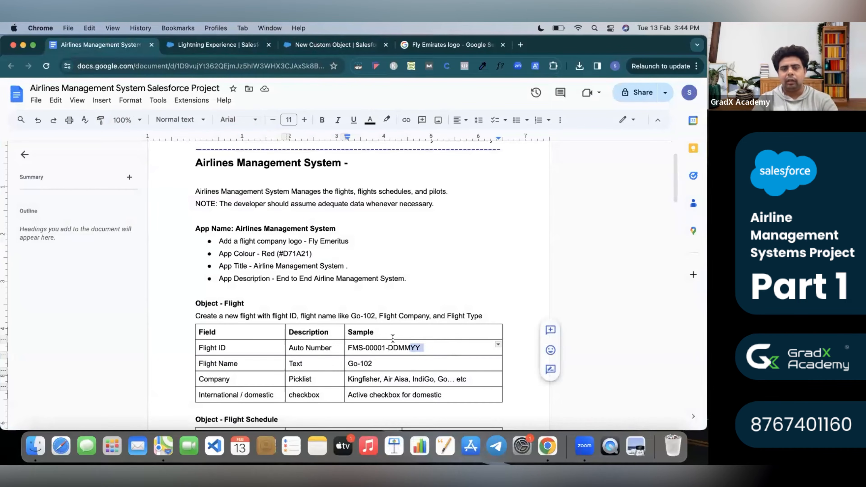
{"action": "left_click", "coordinate": [326, 45]}
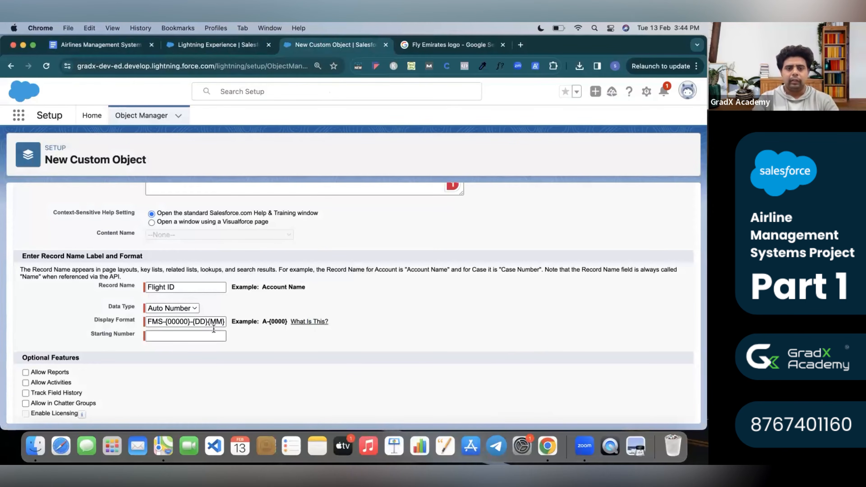
{"action": "left_click", "coordinate": [216, 322]}
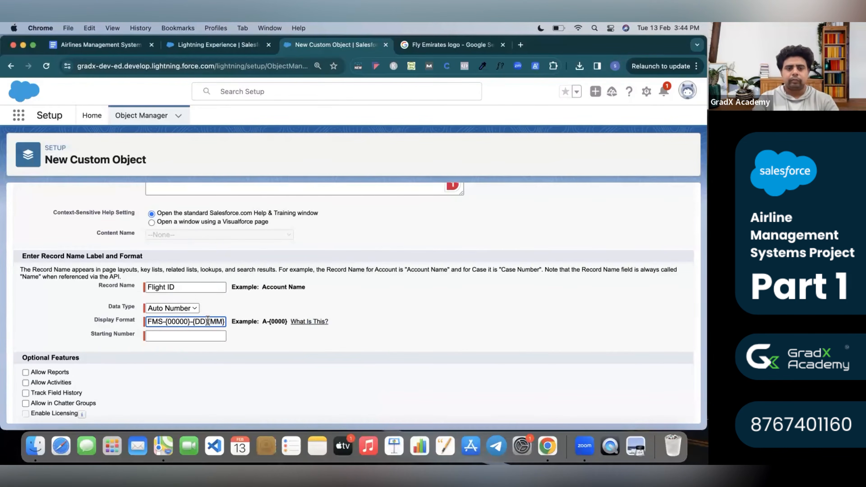
{"action": "key", "text": "Right"}
{"action": "key", "text": "Right"}
{"action": "key", "text": "Right"}
{"action": "key", "text": "Right"}
{"action": "key", "text": "Right"}
{"action": "key", "text": "Right"}
{"action": "key", "text": "Right"}
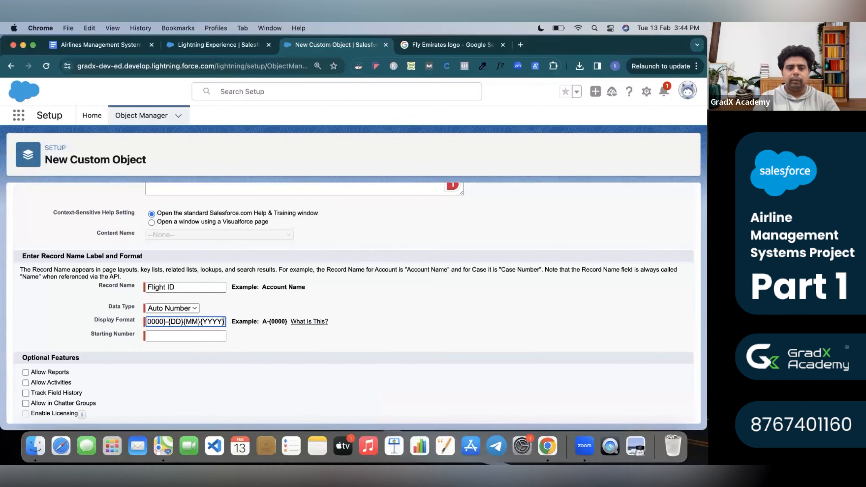
{"action": "key", "text": "BackSpace"}
{"action": "key", "text": "BackSpace"}
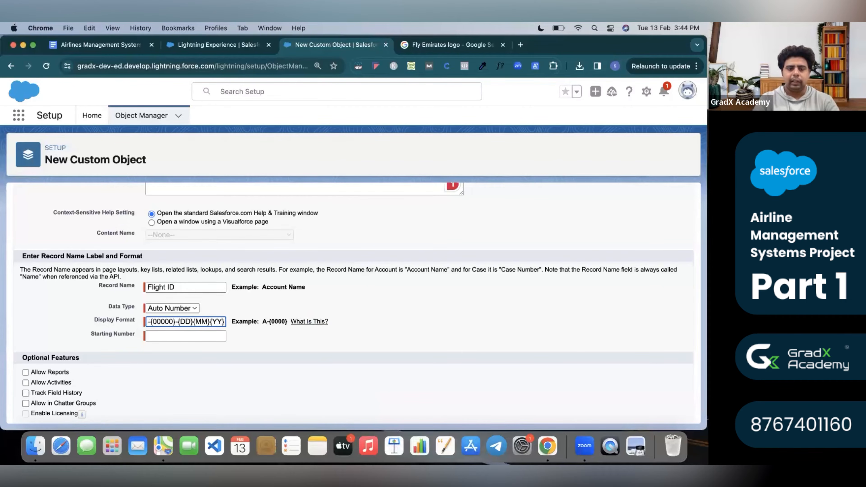
Set the Starting Number to 1.
{"action": "left_click", "coordinate": [215, 335]}
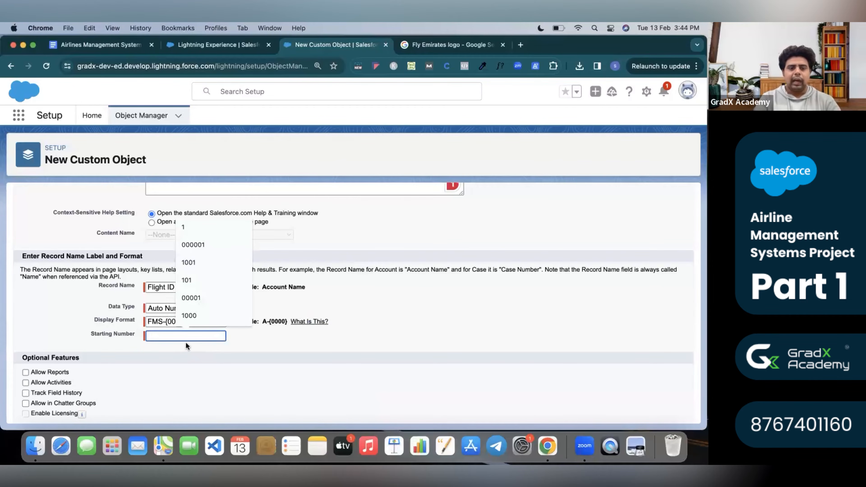
{"action": "type", "text": "1"}
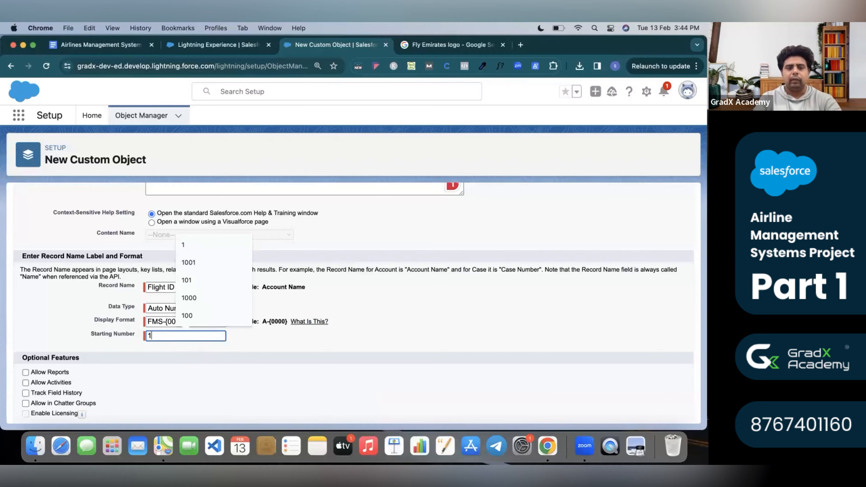
{"action": "left_click", "coordinate": [269, 336]}
{"action": "left_click_drag", "start_coordinate": [272, 322], "coordinate": [281, 321]}
{"action": "left_click", "coordinate": [151, 335]}
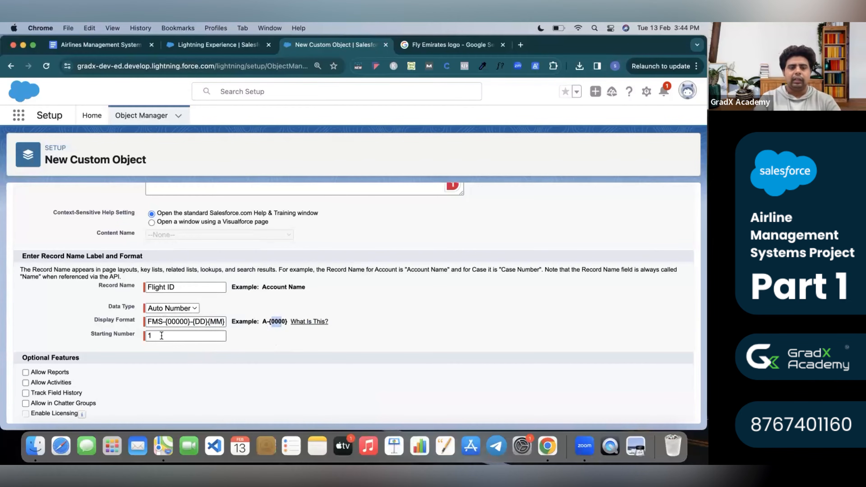
{"action": "left_click", "coordinate": [142, 372]}
Enable Allow Reports and Track Field History, then save the Flight object.
{"action": "scroll", "coordinate": [142, 372], "scroll_direction": "down", "scroll_amount": 3}
{"action": "left_click", "coordinate": [26, 327]}
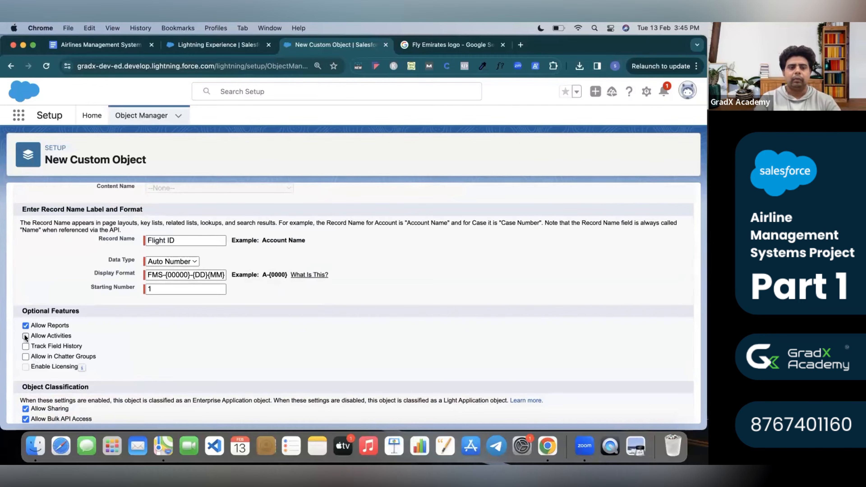
{"action": "left_click", "coordinate": [26, 347]}
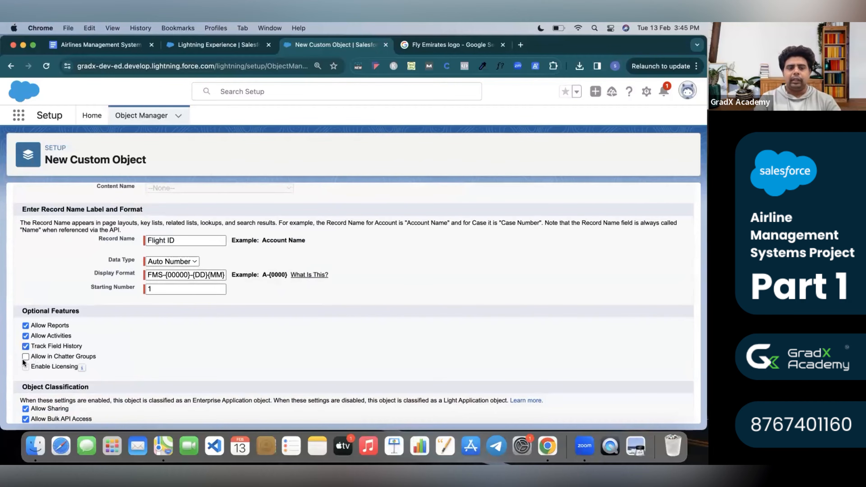
{"action": "scroll", "coordinate": [23, 358], "scroll_direction": "down", "scroll_amount": 5}
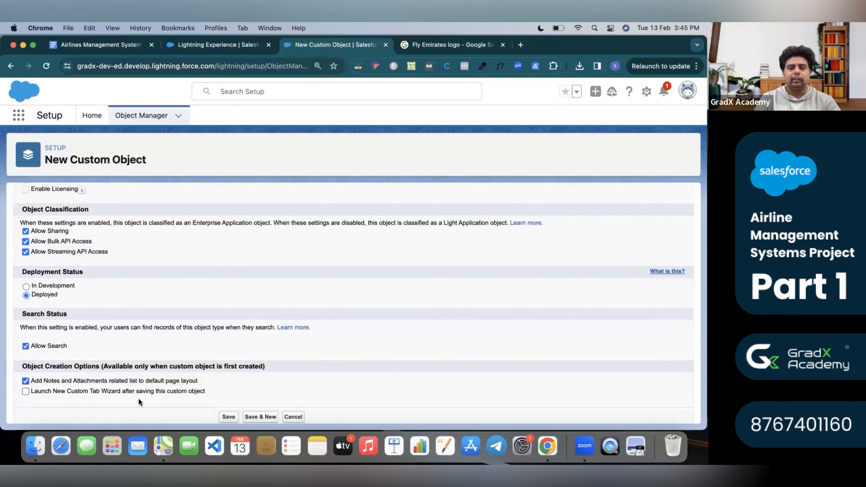
{"action": "left_click", "coordinate": [229, 417]}
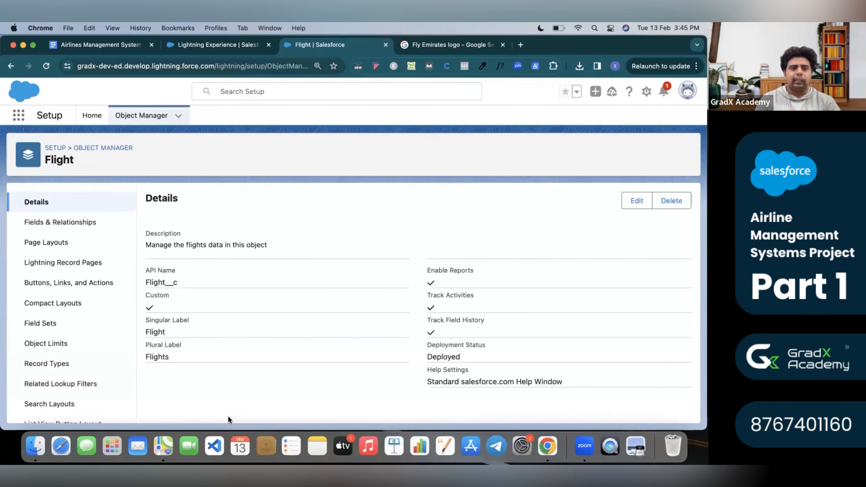
Open the Airline Management System app from the App Launcher's View All list.
{"action": "left_click", "coordinate": [19, 117]}
{"action": "left_click", "coordinate": [38, 306]}
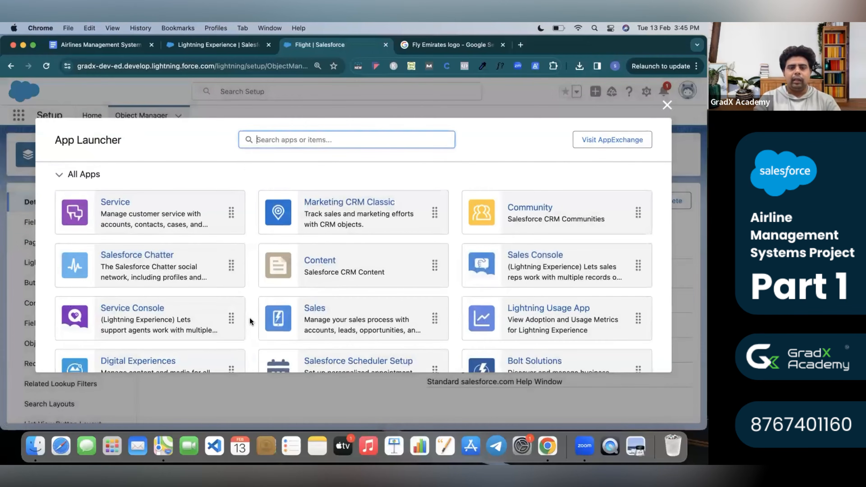
{"action": "scroll", "coordinate": [245, 315], "scroll_direction": "down", "scroll_amount": 4}
{"action": "left_click", "coordinate": [368, 280]}
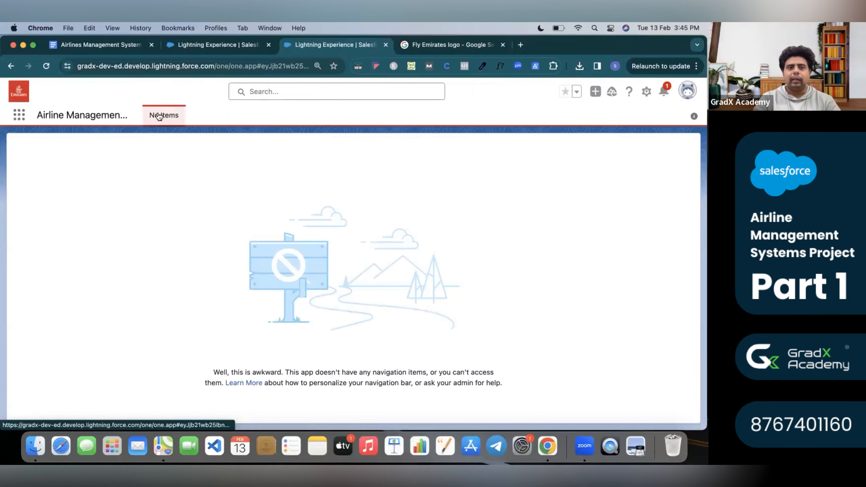
Open Setup in a new browser tab and go to User Interface > Tabs.
{"action": "left_click", "coordinate": [647, 92]}
{"action": "right_click", "coordinate": [614, 130]}
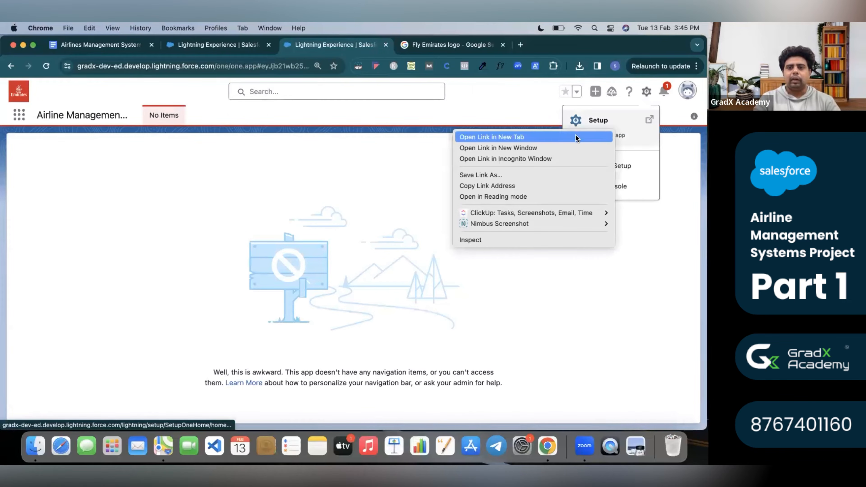
{"action": "left_click", "coordinate": [573, 134]}
{"action": "left_click", "coordinate": [417, 43]}
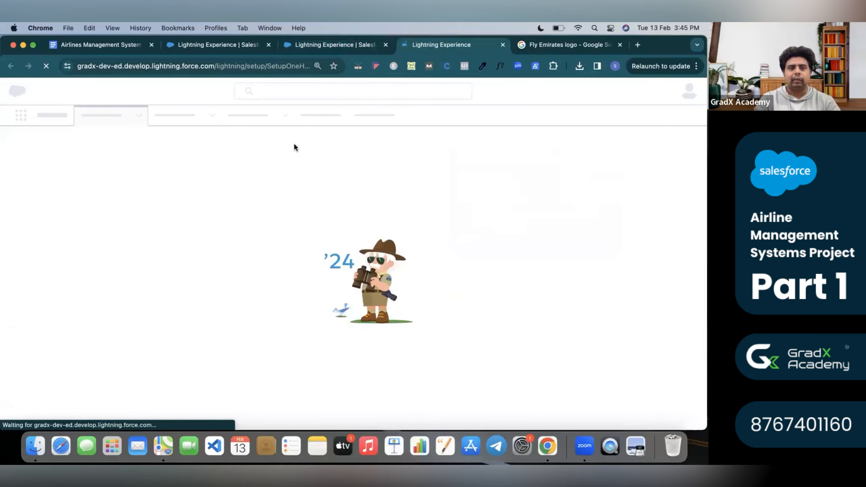
{"action": "scroll", "coordinate": [78, 336], "scroll_direction": "down", "scroll_amount": 10}
{"action": "scroll", "coordinate": [78, 336], "scroll_direction": "down", "scroll_amount": 2}
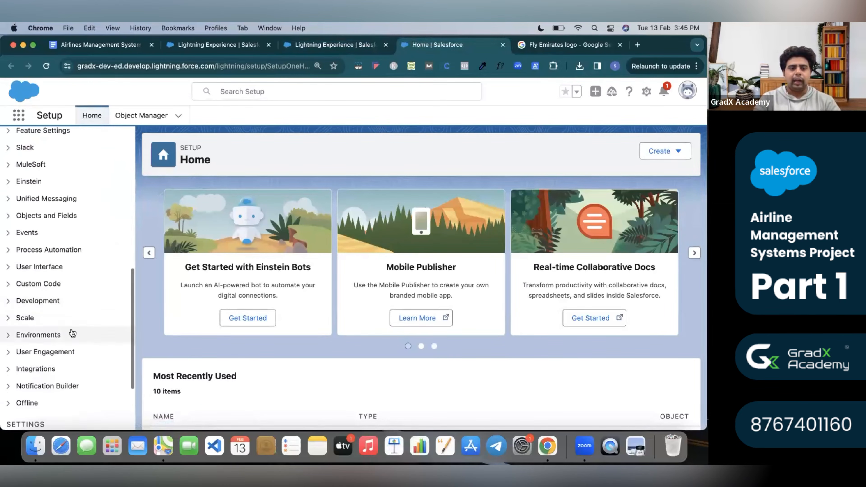
{"action": "left_click", "coordinate": [9, 269]}
{"action": "scroll", "coordinate": [68, 392], "scroll_direction": "down", "scroll_amount": 5}
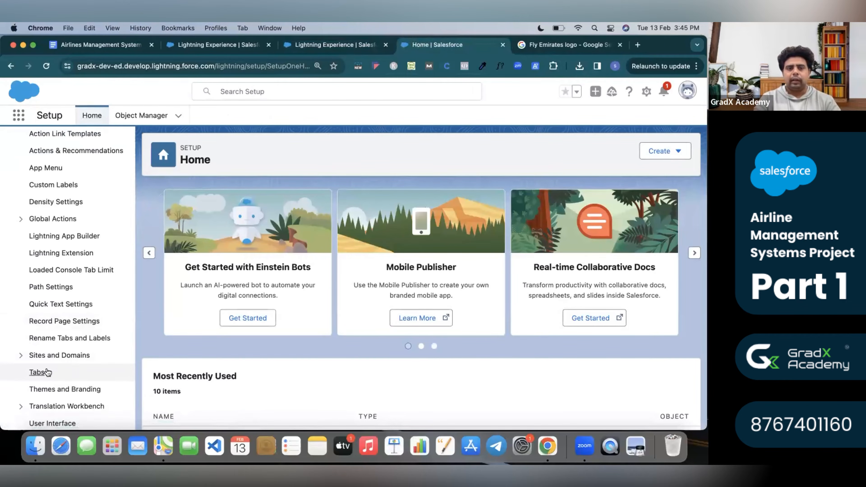
{"action": "left_click", "coordinate": [39, 373]}
{"action": "scroll", "coordinate": [237, 352], "scroll_direction": "down", "scroll_amount": 3}
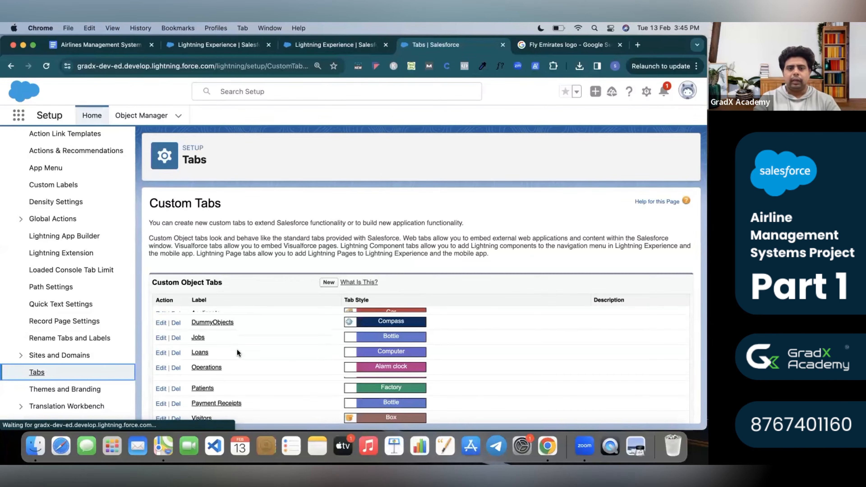
Start a new custom object tab for the Flight object using the Can tab style.
{"action": "scroll", "coordinate": [238, 350], "scroll_direction": "up", "scroll_amount": 3}
{"action": "left_click", "coordinate": [329, 283]}
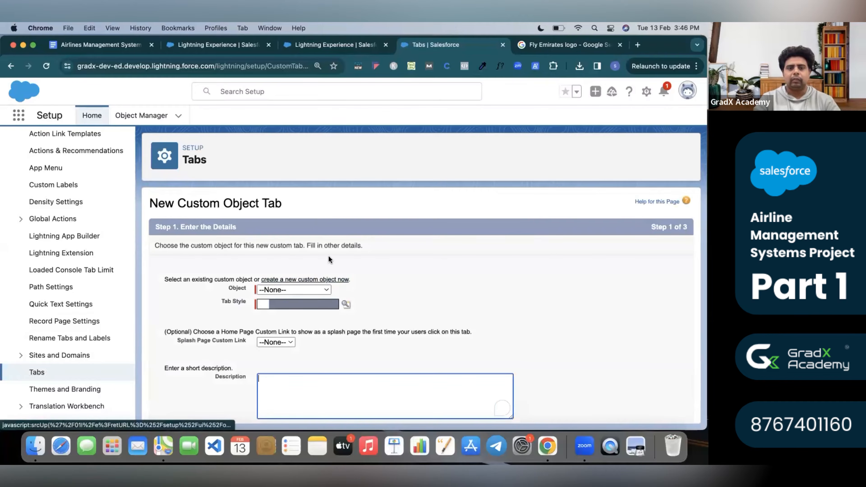
{"action": "left_click", "coordinate": [308, 289]}
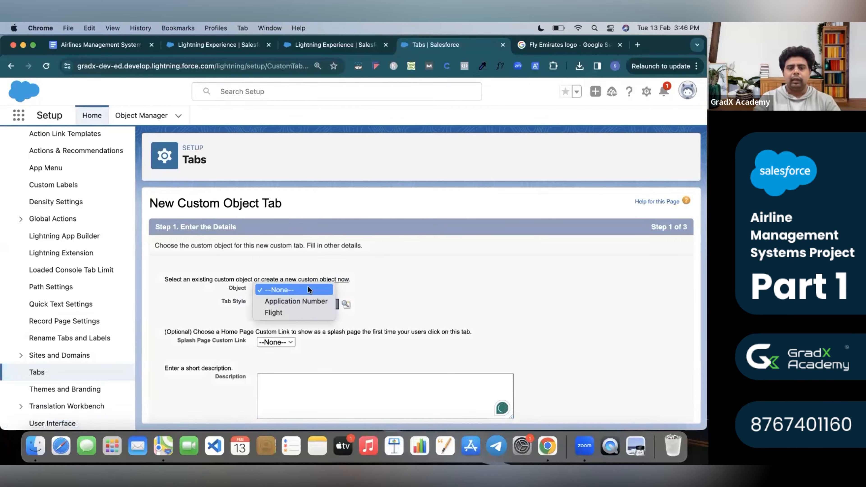
{"action": "left_click", "coordinate": [293, 312]}
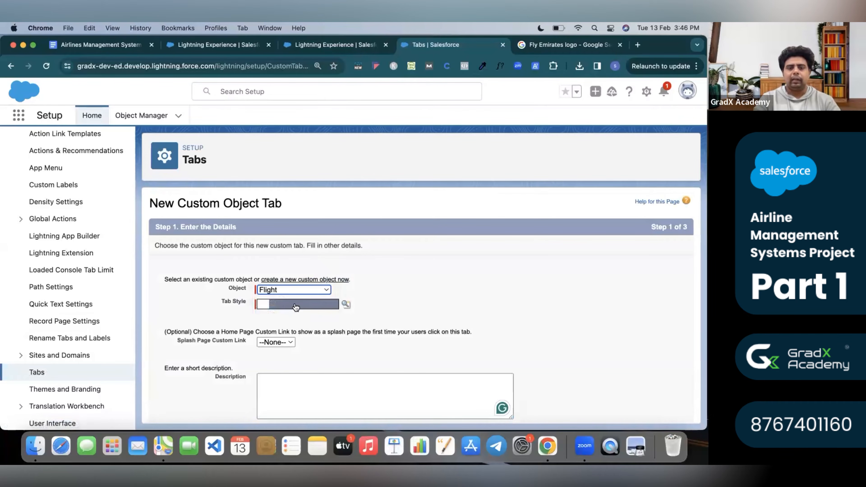
{"action": "left_click", "coordinate": [346, 304]}
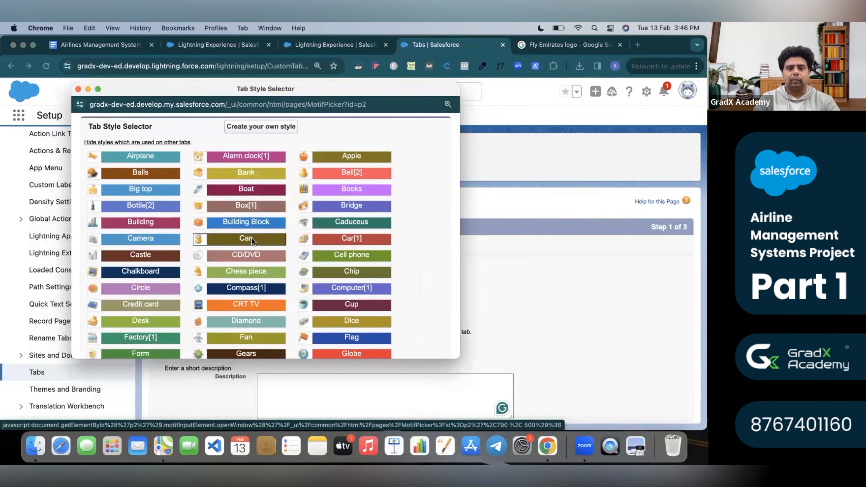
{"action": "left_click", "coordinate": [252, 238]}
{"action": "scroll", "coordinate": [291, 323], "scroll_direction": "down", "scroll_amount": 2}
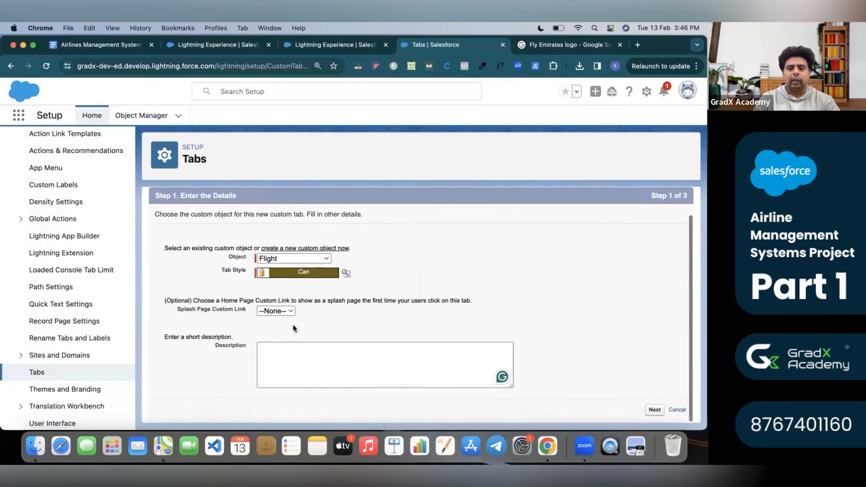
Move to the profiles step and keep Default On tab visibility for all profiles.
{"action": "left_click", "coordinate": [661, 412]}
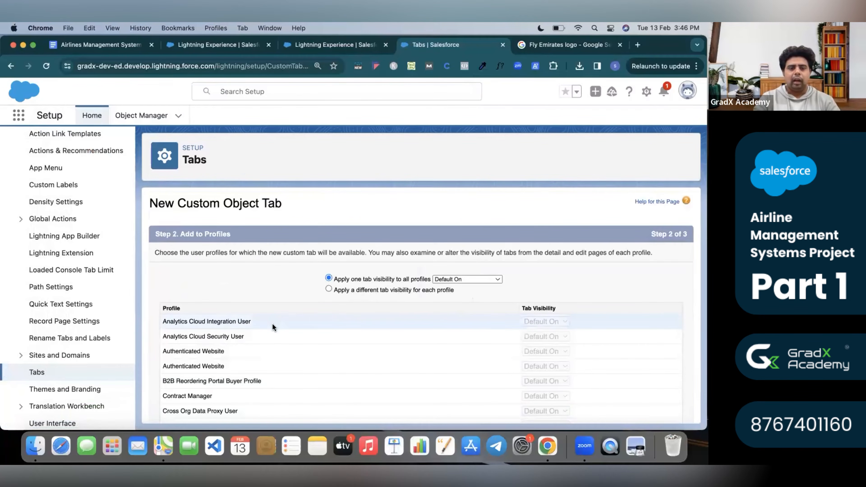
{"action": "scroll", "coordinate": [272, 324], "scroll_direction": "down", "scroll_amount": 10}
{"action": "scroll", "coordinate": [273, 323], "scroll_direction": "up", "scroll_amount": 10}
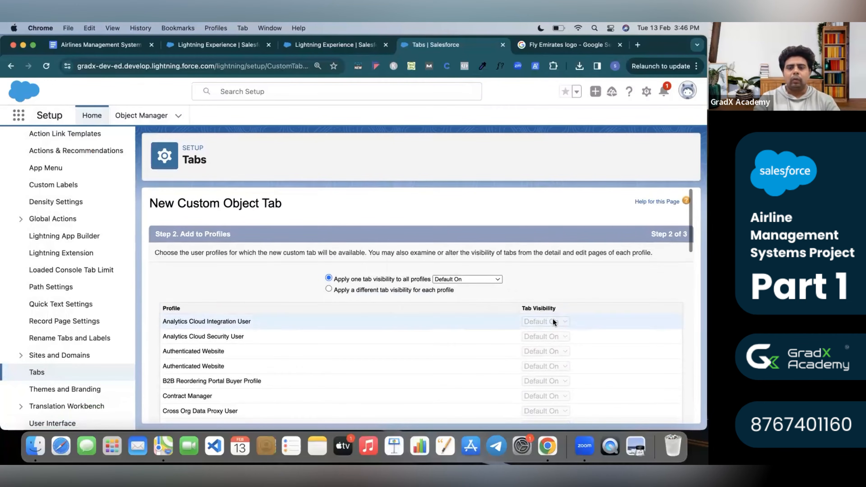
{"action": "scroll", "coordinate": [527, 331], "scroll_direction": "down", "scroll_amount": 10}
{"action": "scroll", "coordinate": [528, 333], "scroll_direction": "down", "scroll_amount": 3}
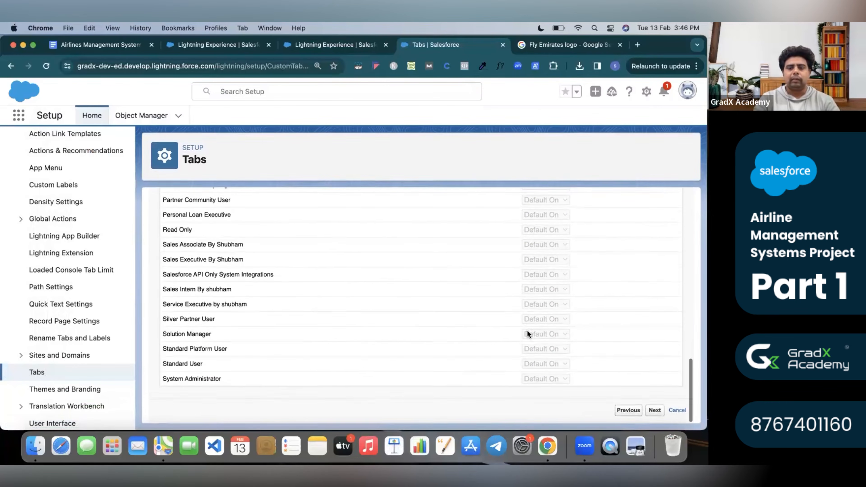
{"action": "scroll", "coordinate": [528, 333], "scroll_direction": "up", "scroll_amount": 10}
{"action": "scroll", "coordinate": [527, 330], "scroll_direction": "down", "scroll_amount": 10}
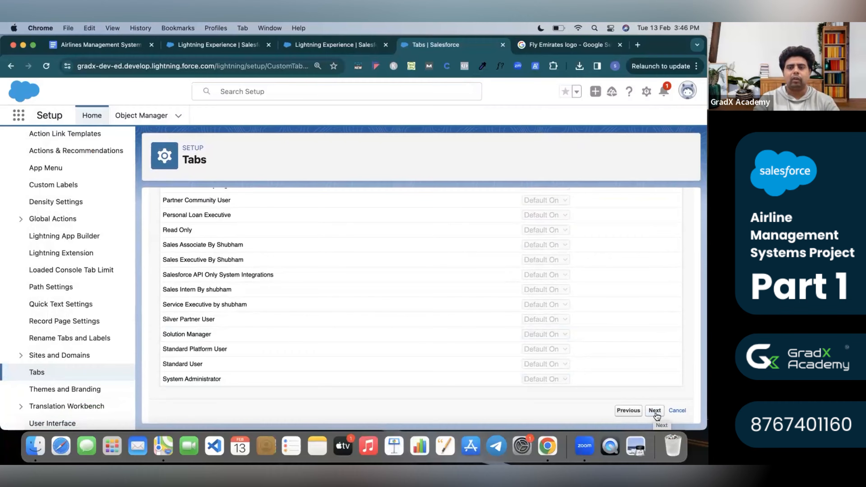
{"action": "scroll", "coordinate": [498, 283], "scroll_direction": "up", "scroll_amount": 10}
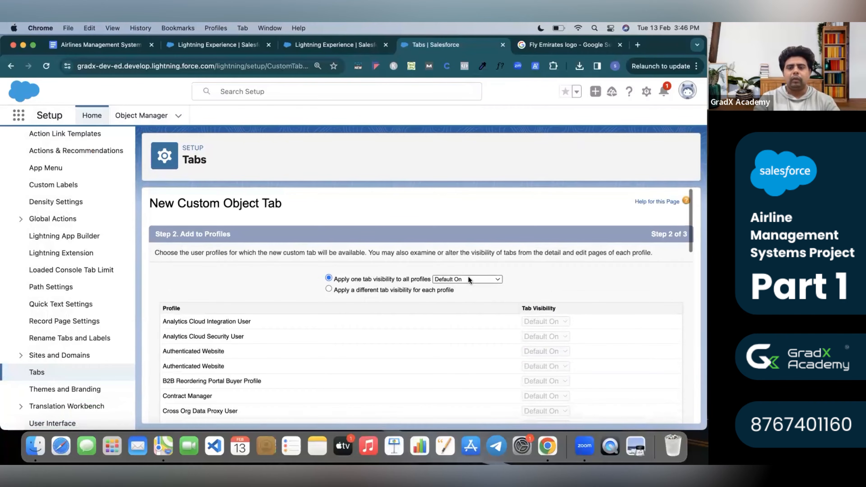
{"action": "left_click", "coordinate": [469, 278]}
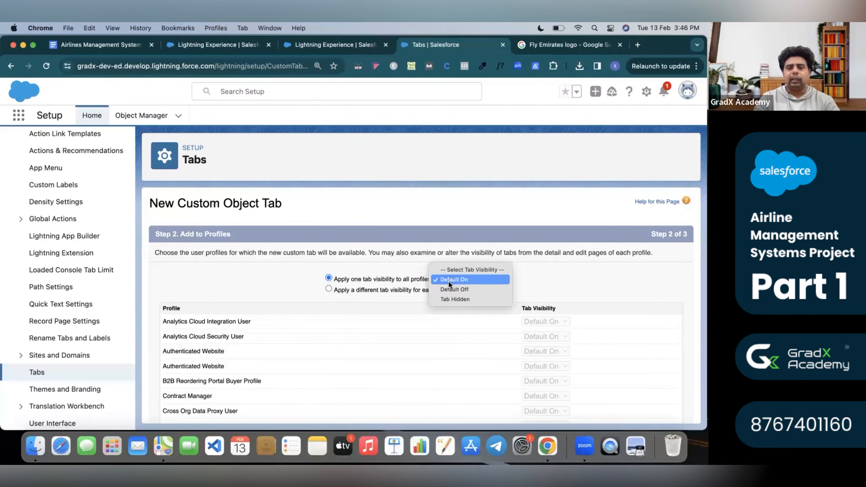
{"action": "left_click", "coordinate": [441, 282]}
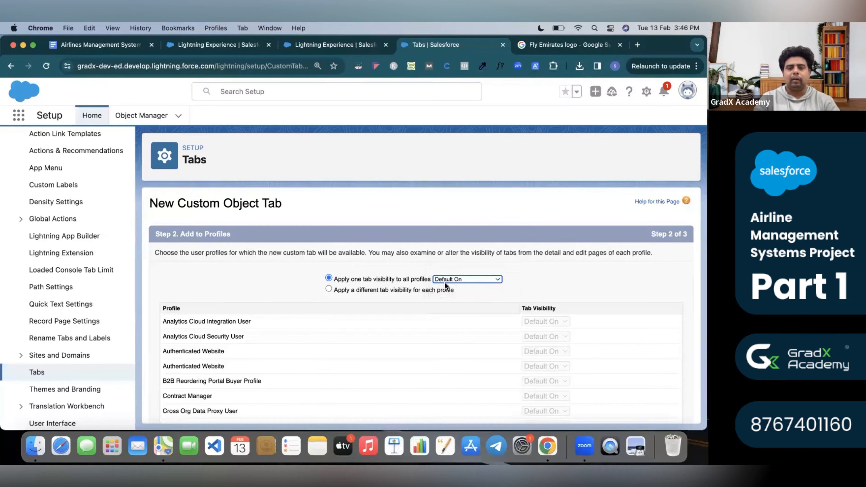
{"action": "scroll", "coordinate": [546, 352], "scroll_direction": "down", "scroll_amount": 10}
Add the Flights tab only to the Airline Management System app and save it.
{"action": "left_click", "coordinate": [655, 410]}
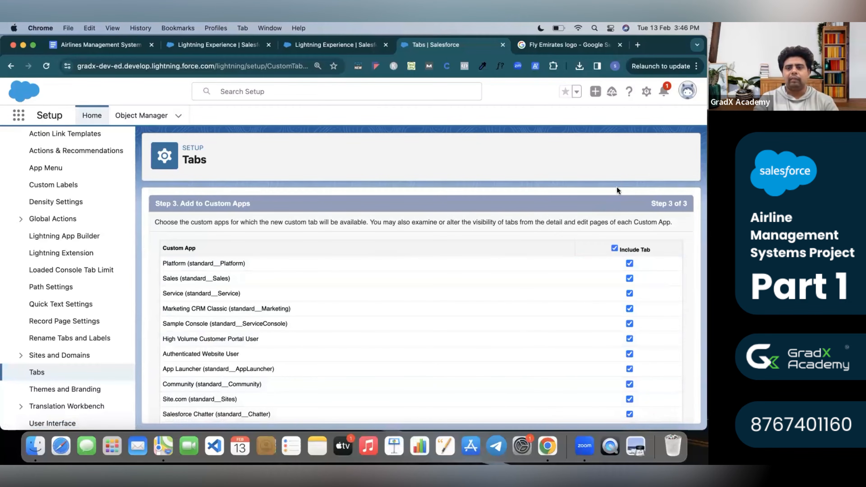
{"action": "left_click", "coordinate": [614, 249]}
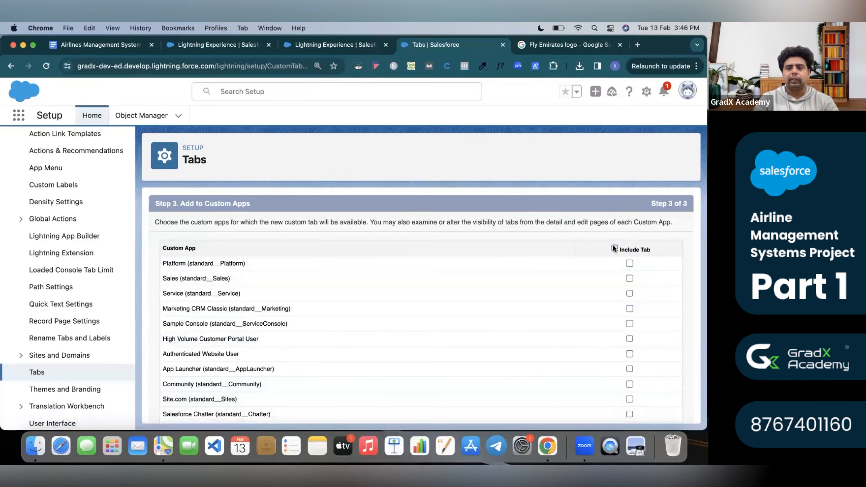
{"action": "scroll", "coordinate": [629, 282], "scroll_direction": "down", "scroll_amount": 10}
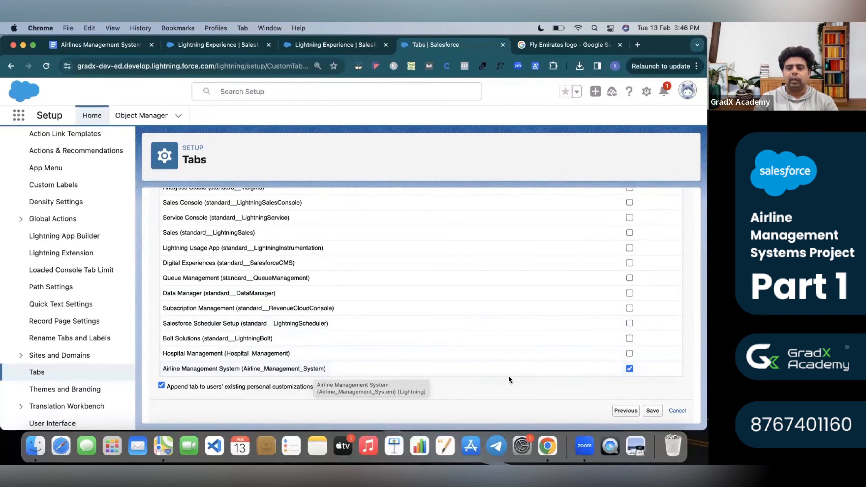
{"action": "left_click", "coordinate": [652, 411]}
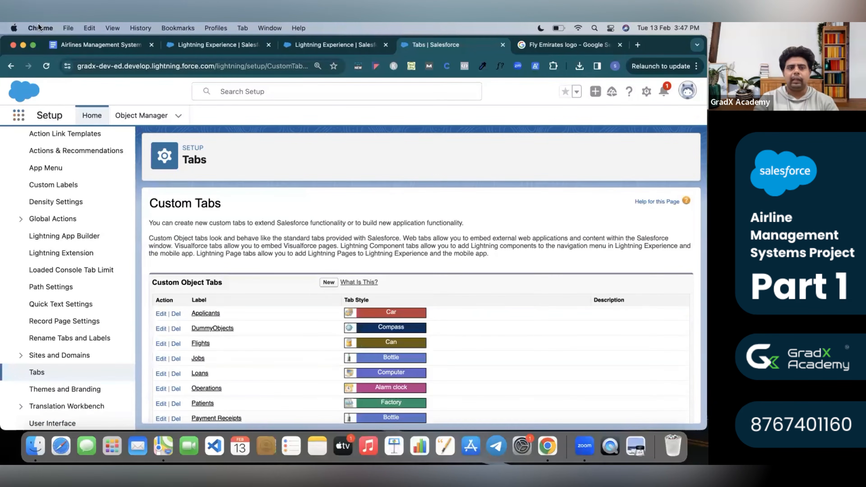
Reload and reopen the Airline Management System app from the App Launcher's View All list.
{"action": "left_click", "coordinate": [46, 65]}
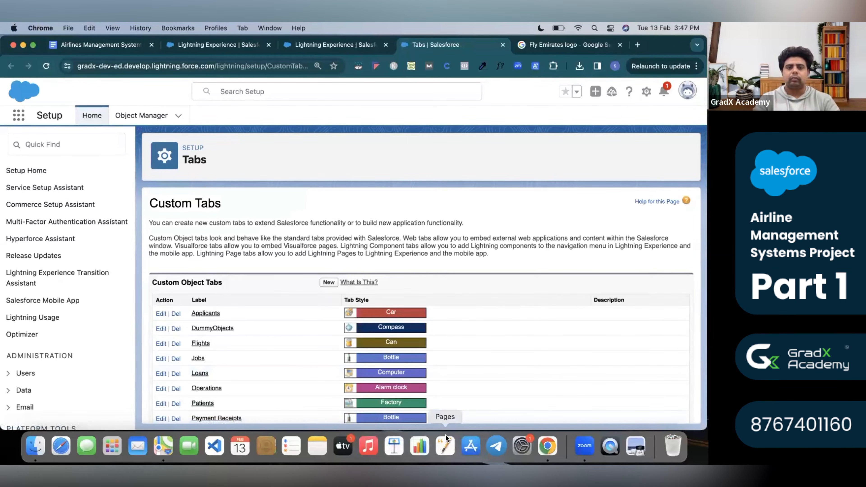
{"action": "left_click", "coordinate": [17, 118]}
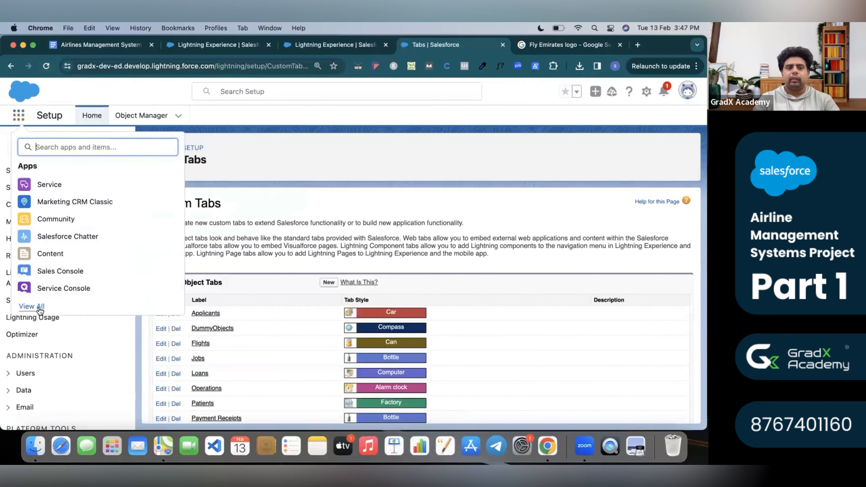
{"action": "left_click", "coordinate": [38, 307]}
{"action": "scroll", "coordinate": [229, 294], "scroll_direction": "down", "scroll_amount": 5}
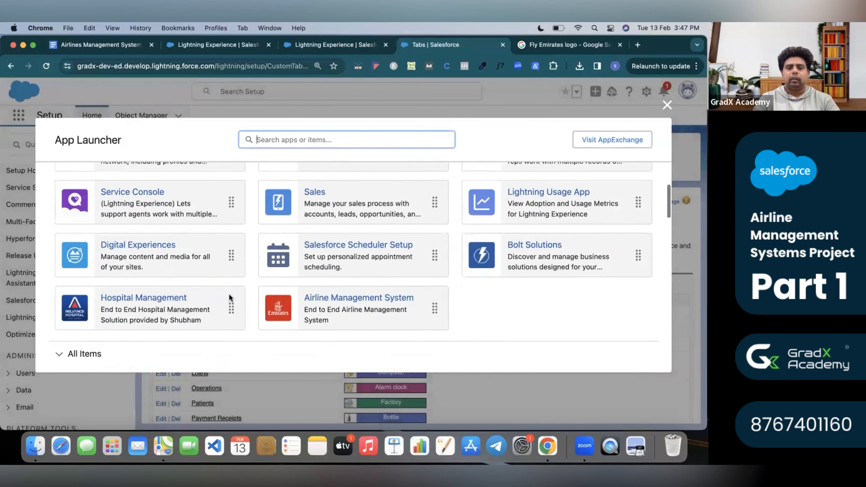
{"action": "left_click", "coordinate": [356, 242]}
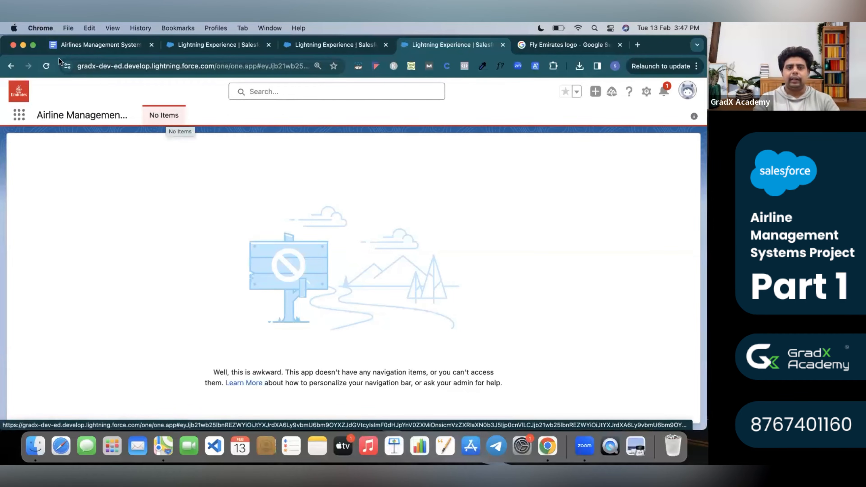
Close the duplicate browser tab and reload until Flights appears in the app's navigation.
{"action": "left_click", "coordinate": [51, 64]}
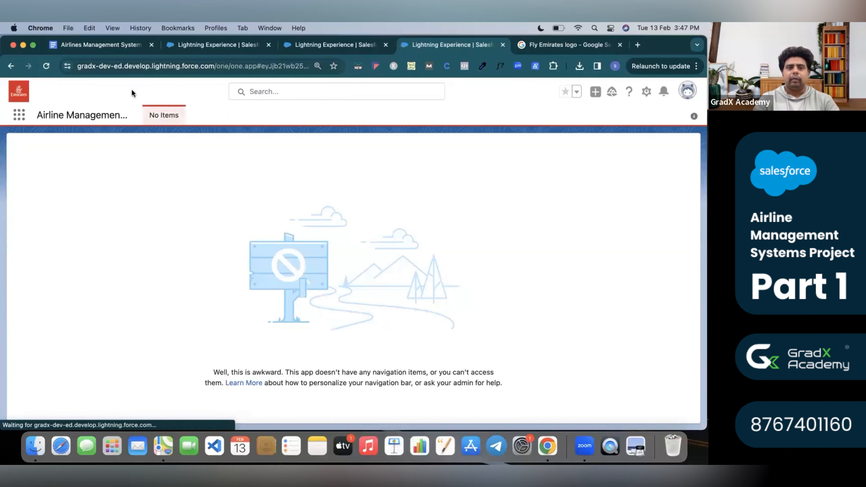
{"action": "left_click", "coordinate": [47, 68], "text": "super"}
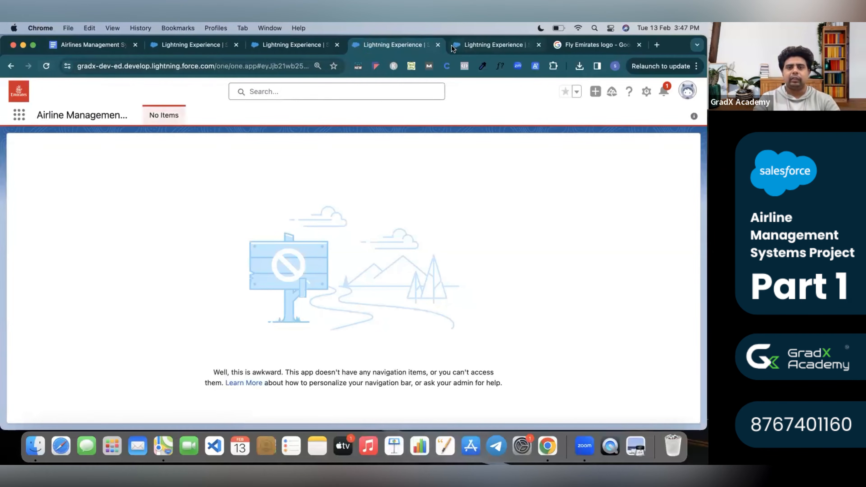
{"action": "left_click", "coordinate": [539, 45]}
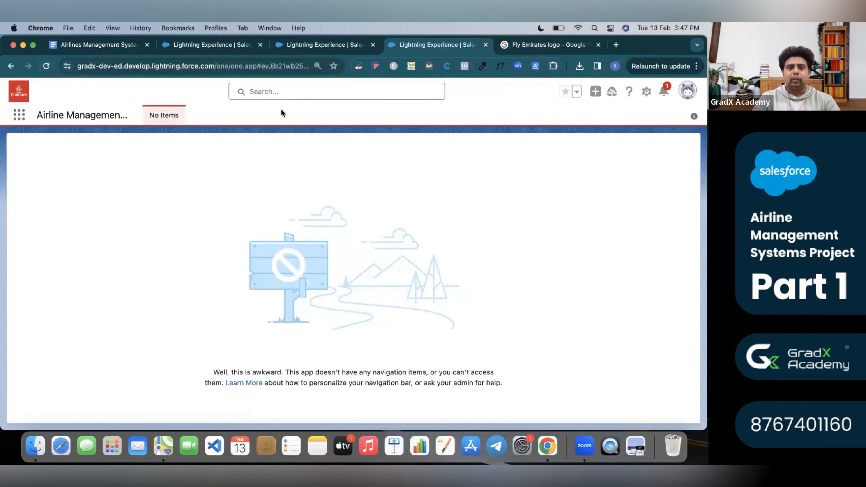
{"action": "left_click", "coordinate": [46, 65]}
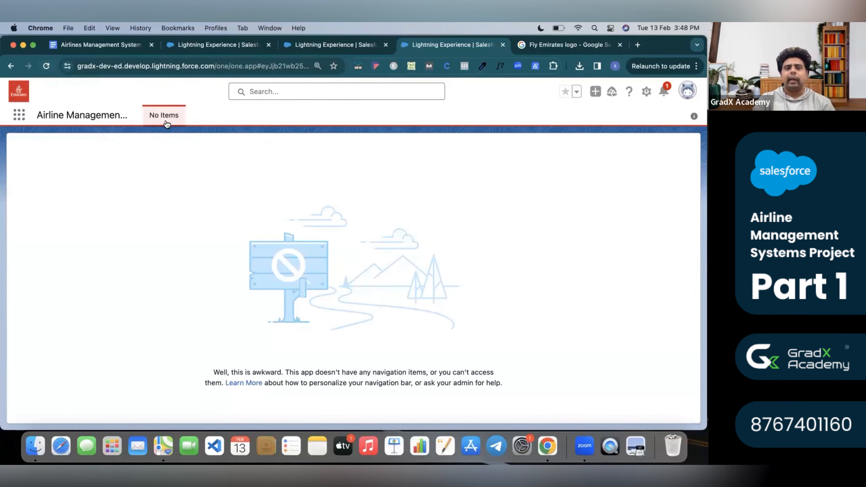
{"action": "left_click", "coordinate": [39, 62]}
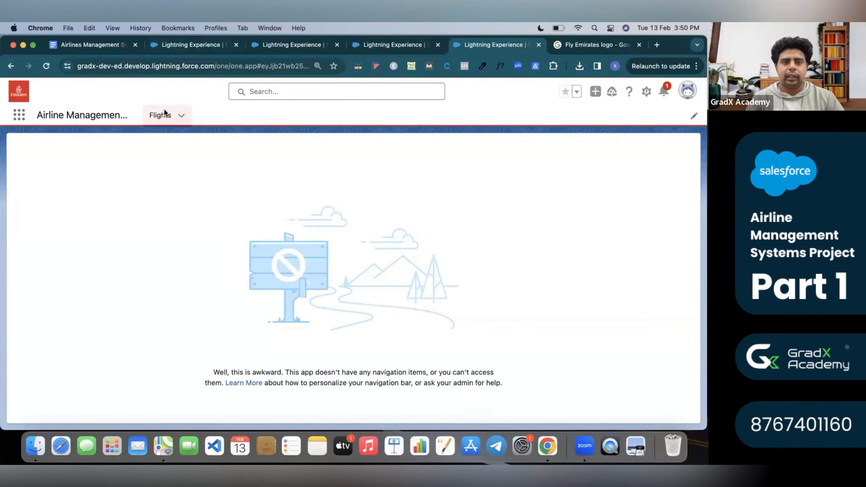
Create and save a new Flight record from the Flights tab.
{"action": "left_click", "coordinate": [169, 114]}
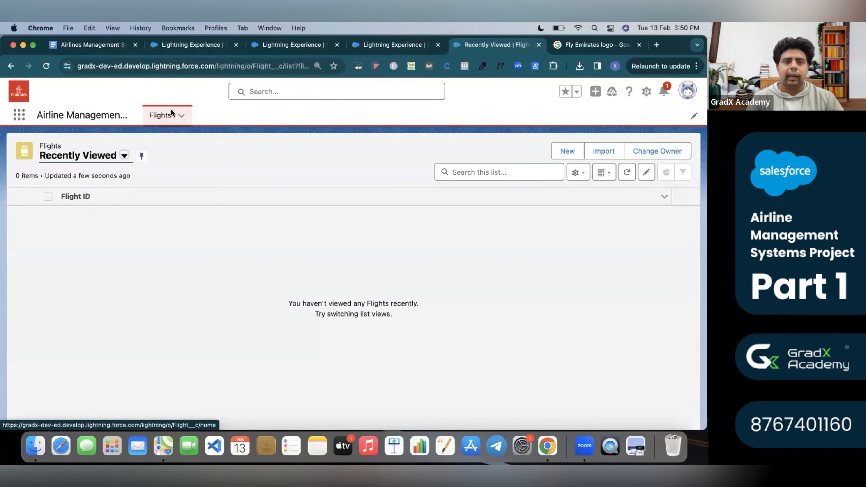
{"action": "left_click", "coordinate": [571, 147]}
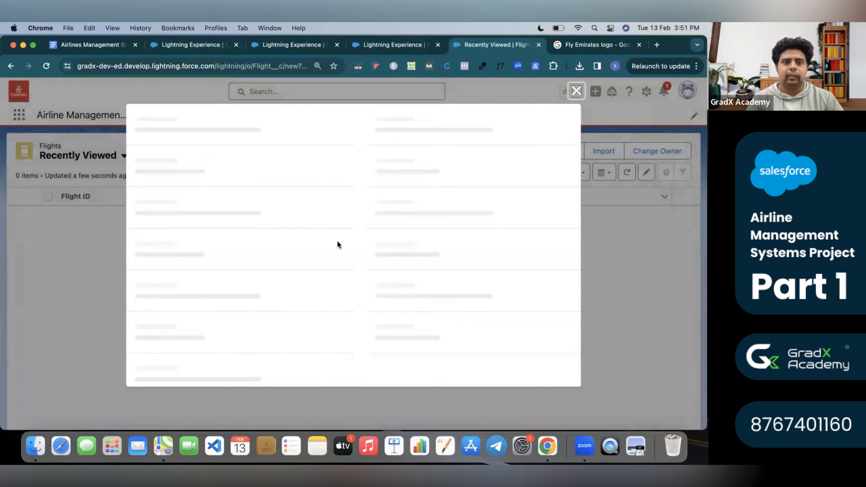
{"action": "left_click", "coordinate": [411, 305]}
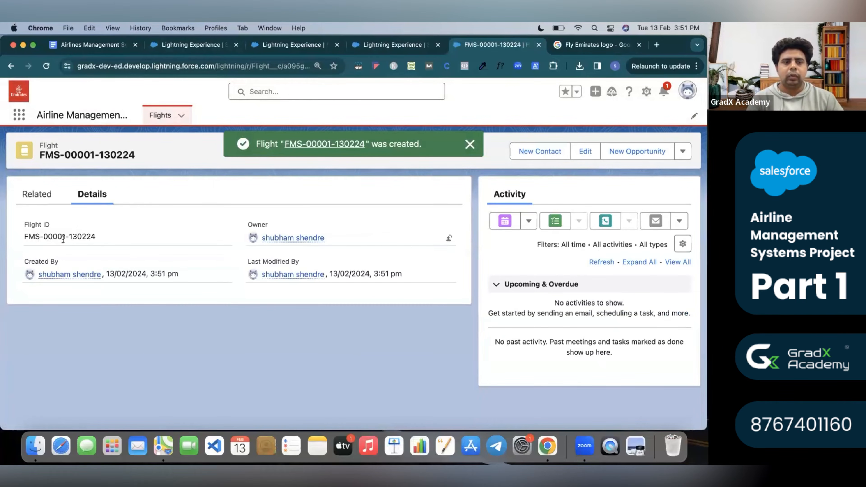
{"action": "left_click_drag", "start_coordinate": [24, 237], "coordinate": [88, 237]}
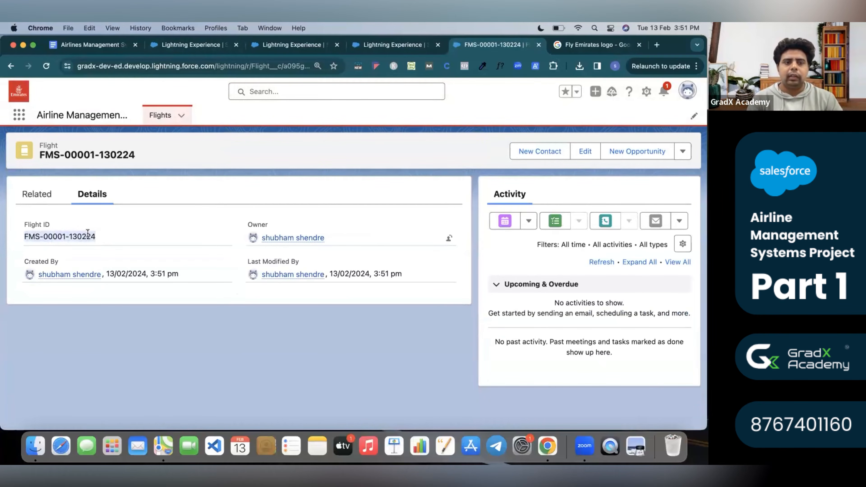
{"action": "left_click", "coordinate": [44, 237]}
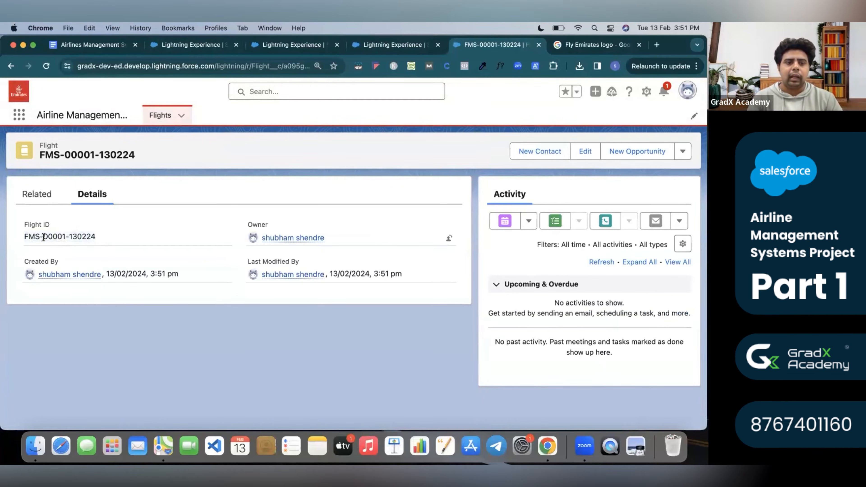
{"action": "left_click_drag", "start_coordinate": [45, 237], "coordinate": [80, 237]}
{"action": "left_click", "coordinate": [70, 236]}
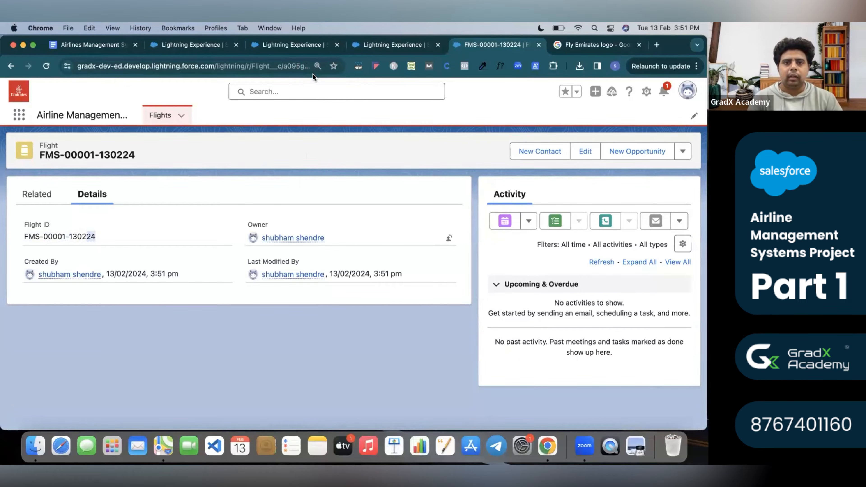
In the spec's Flight table, review the Flight Name, Company and International / domestic fields.
{"action": "left_click", "coordinate": [98, 44]}
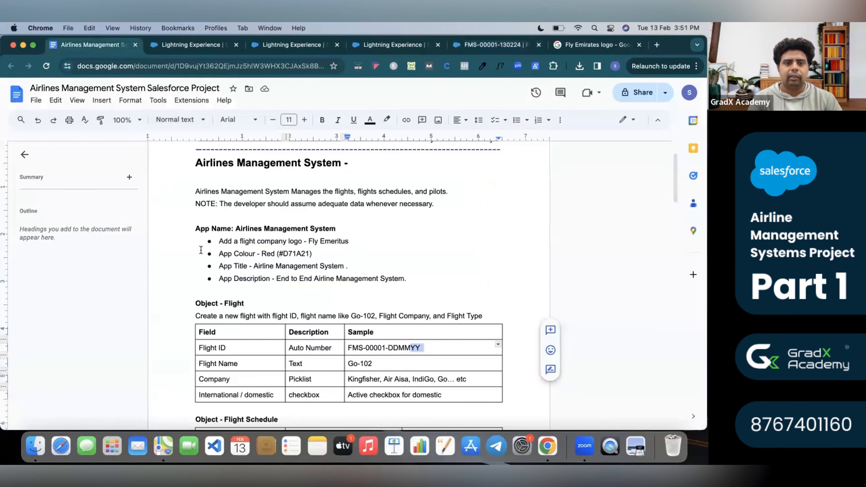
{"action": "scroll", "coordinate": [212, 279], "scroll_direction": "down", "scroll_amount": 5}
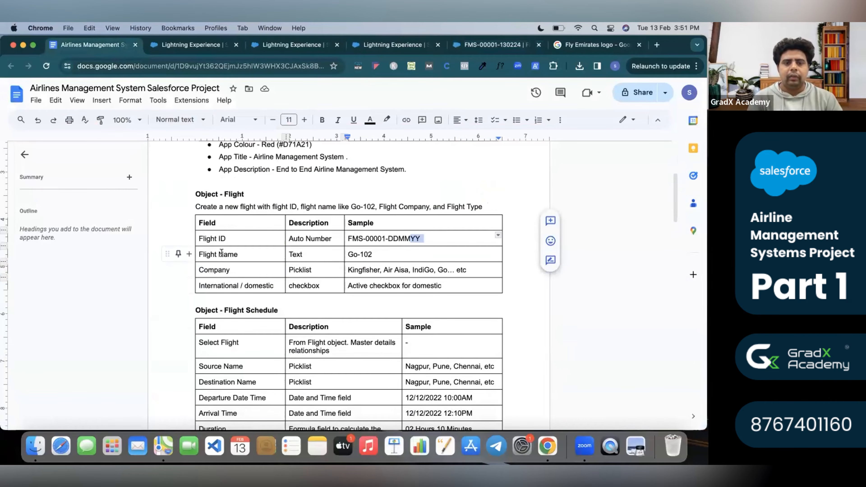
{"action": "triple_click", "coordinate": [222, 253]}
{"action": "triple_click", "coordinate": [229, 265]}
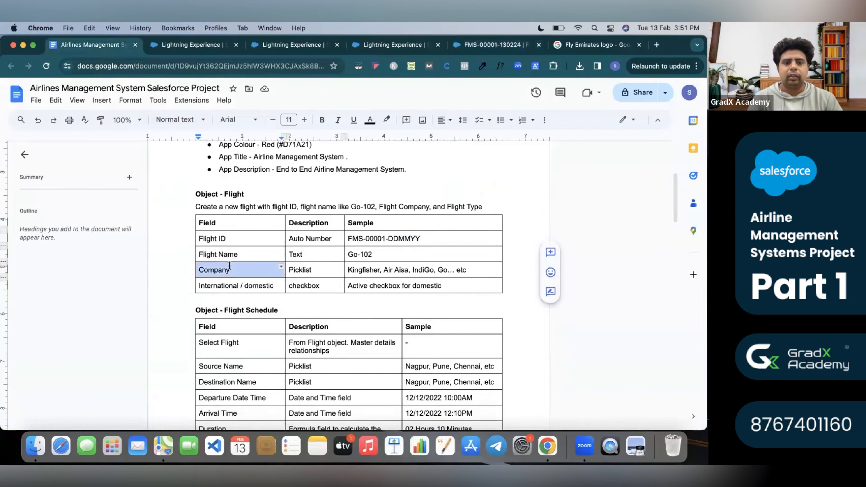
{"action": "triple_click", "coordinate": [225, 254]}
{"action": "left_click", "coordinate": [226, 275]}
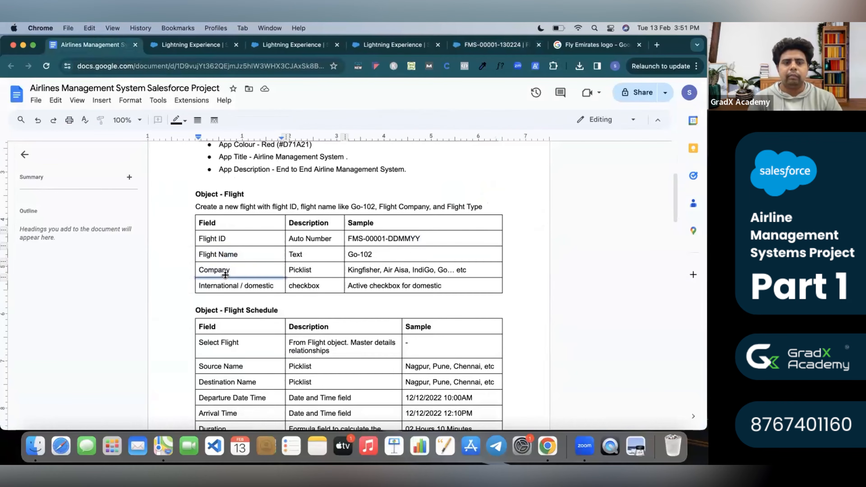
{"action": "triple_click", "coordinate": [226, 270]}
{"action": "triple_click", "coordinate": [229, 284]}
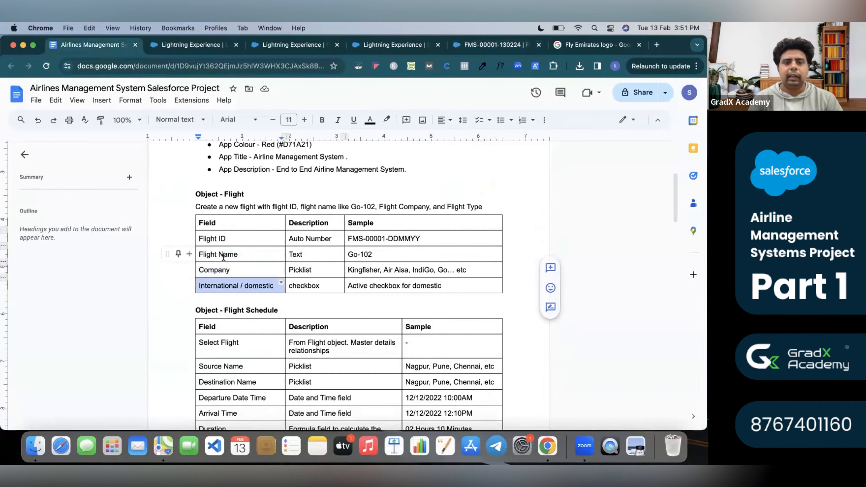
{"action": "triple_click", "coordinate": [232, 255]}
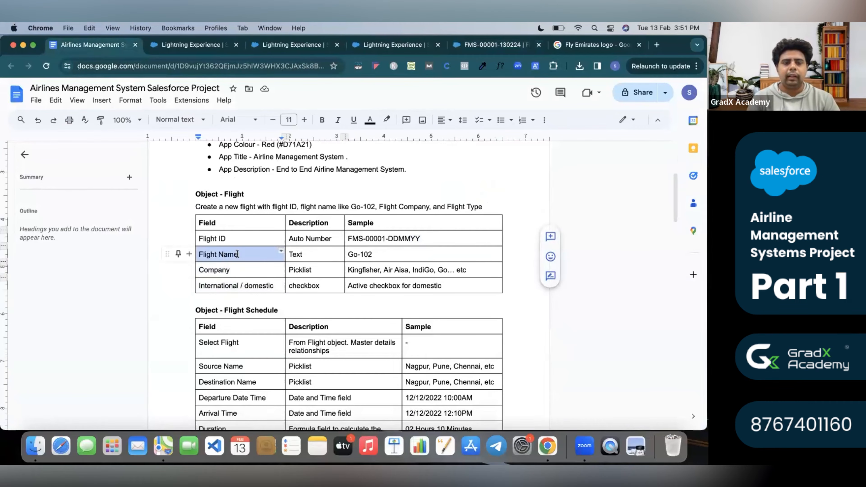
Review their field types: Text, Picklist and checkbox.
{"action": "double_click", "coordinate": [293, 254]}
{"action": "left_click", "coordinate": [293, 254]}
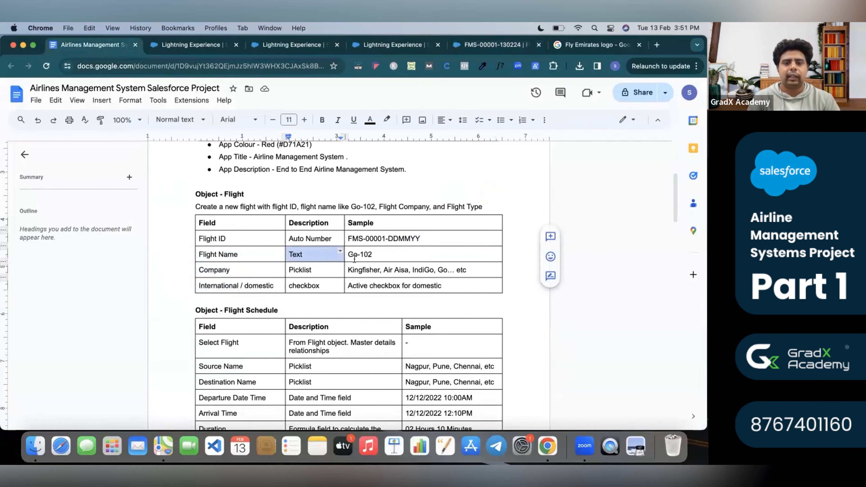
{"action": "triple_click", "coordinate": [276, 268]}
{"action": "triple_click", "coordinate": [295, 269]}
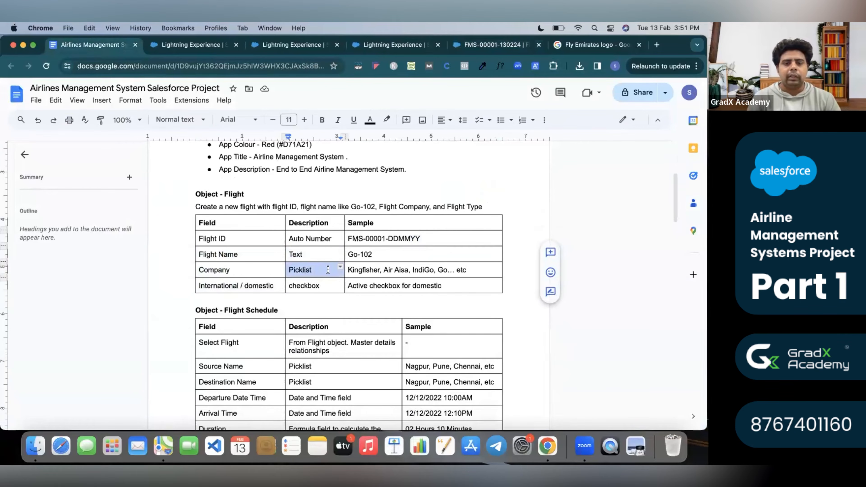
{"action": "triple_click", "coordinate": [237, 287]}
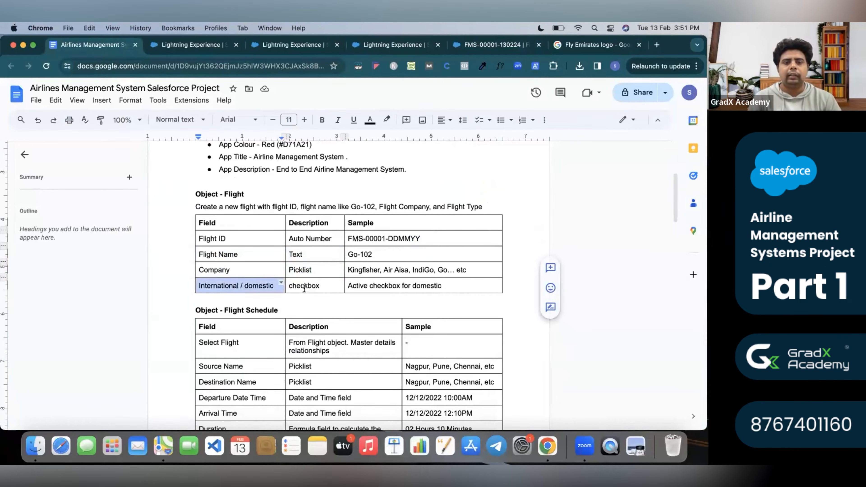
{"action": "triple_click", "coordinate": [305, 287]}
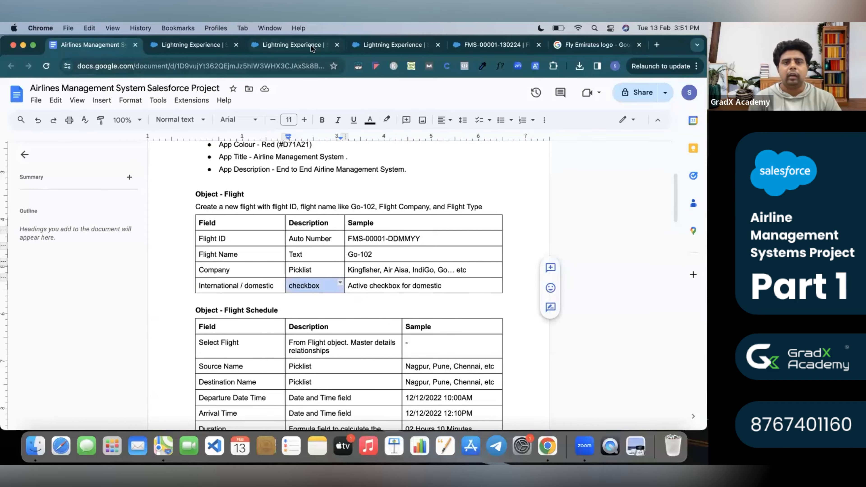
{"action": "left_click", "coordinate": [327, 46]}
In Setup's Object Manager, search 'flight' and open Flight's Fields & Relationships.
{"action": "left_click", "coordinate": [645, 92]}
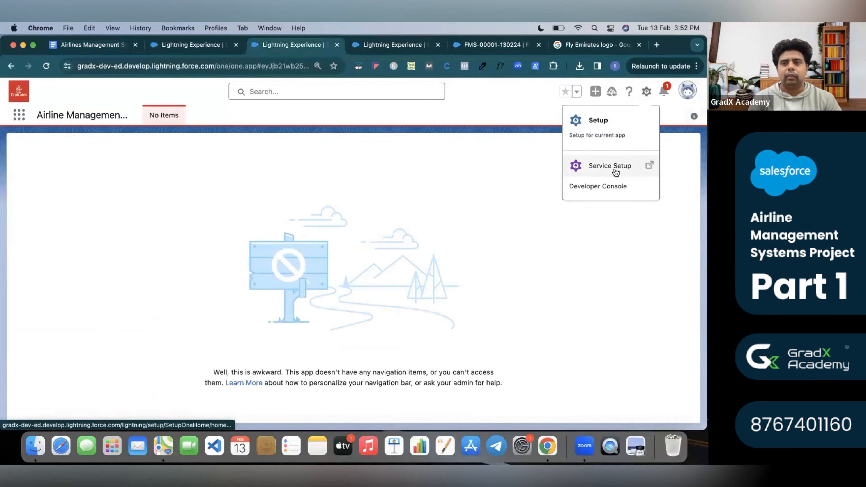
{"action": "left_click", "coordinate": [606, 122]}
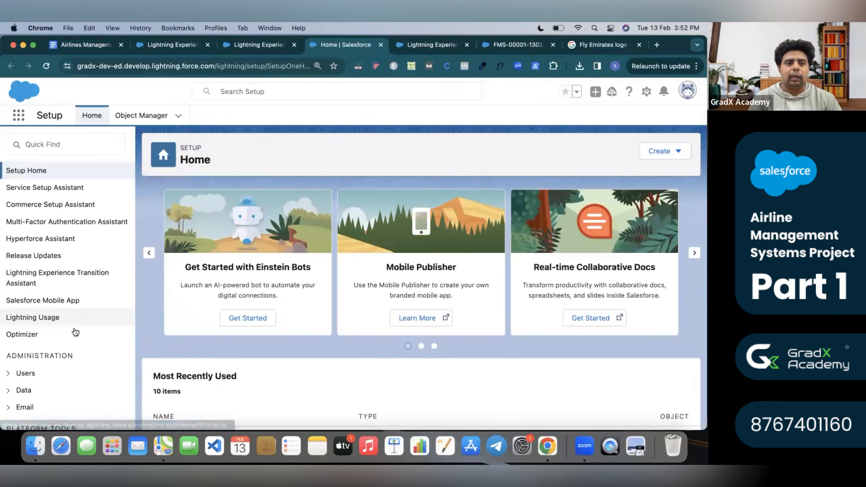
{"action": "scroll", "coordinate": [74, 333], "scroll_direction": "down", "scroll_amount": 6}
{"action": "scroll", "coordinate": [74, 333], "scroll_direction": "down", "scroll_amount": 1}
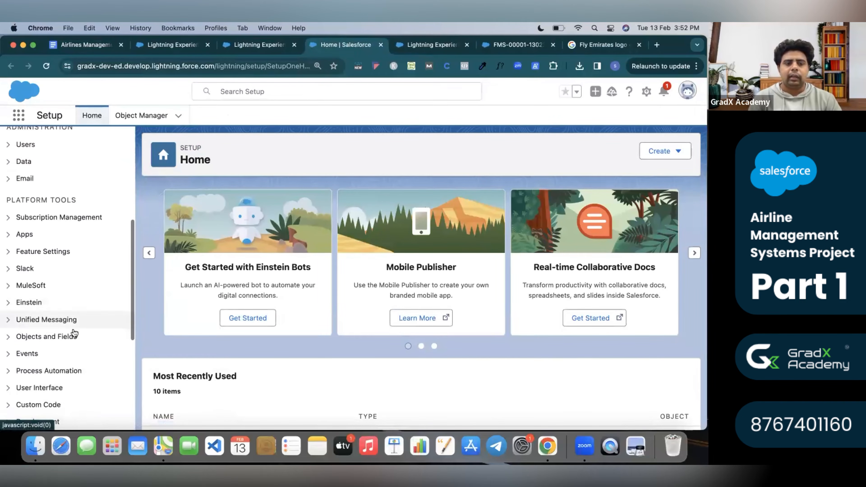
{"action": "left_click", "coordinate": [13, 338]}
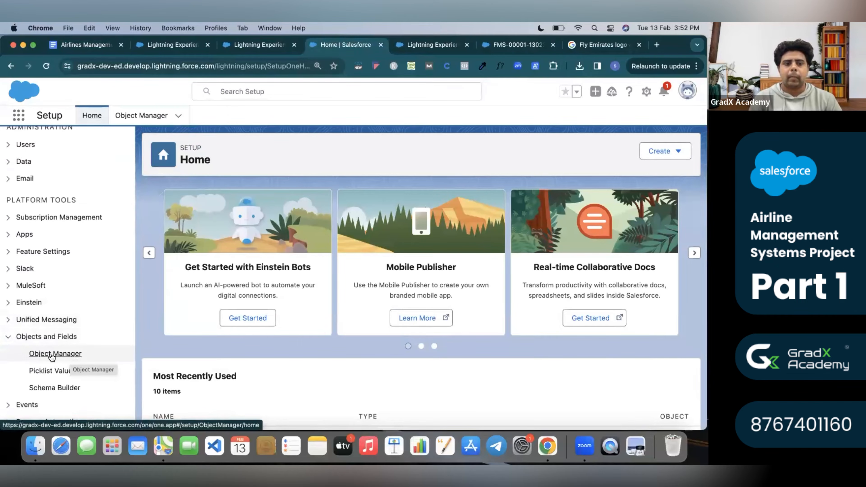
{"action": "left_click", "coordinate": [69, 355]}
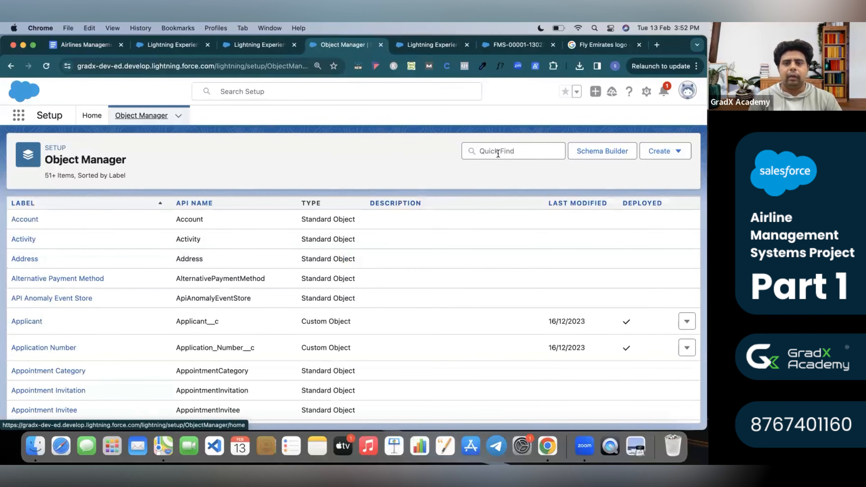
{"action": "left_click", "coordinate": [498, 153]}
{"action": "type", "text": "flight"}
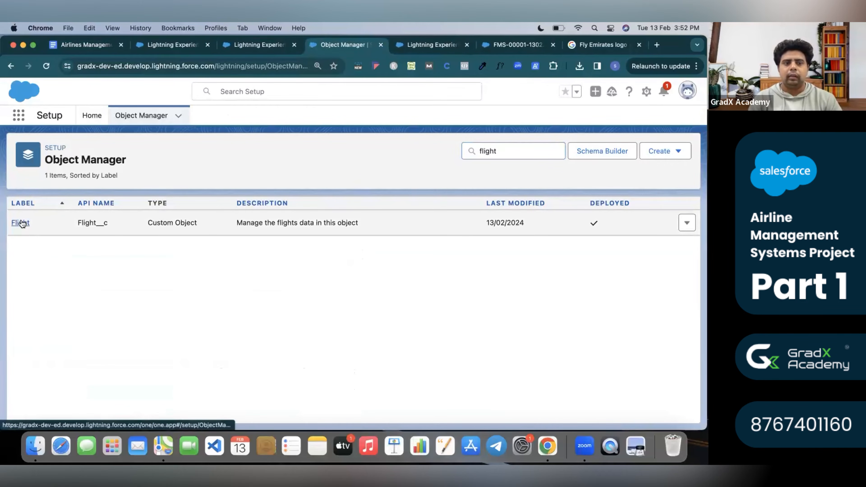
{"action": "left_click", "coordinate": [20, 223]}
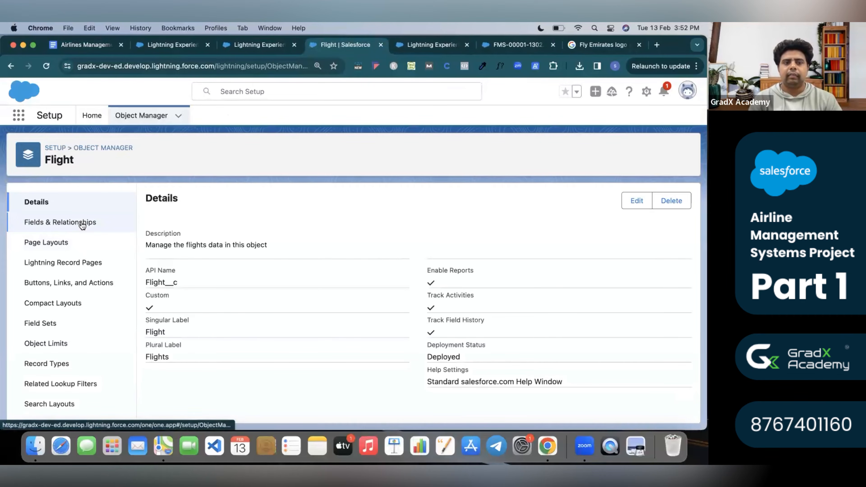
{"action": "left_click", "coordinate": [92, 222]}
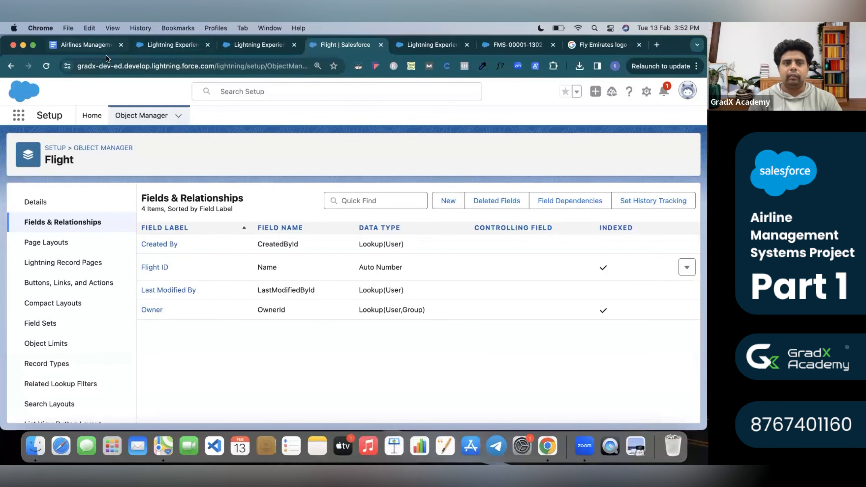
Check the Flight Name requirement in the spec, then begin a new custom field on Flight.
{"action": "left_click", "coordinate": [87, 42]}
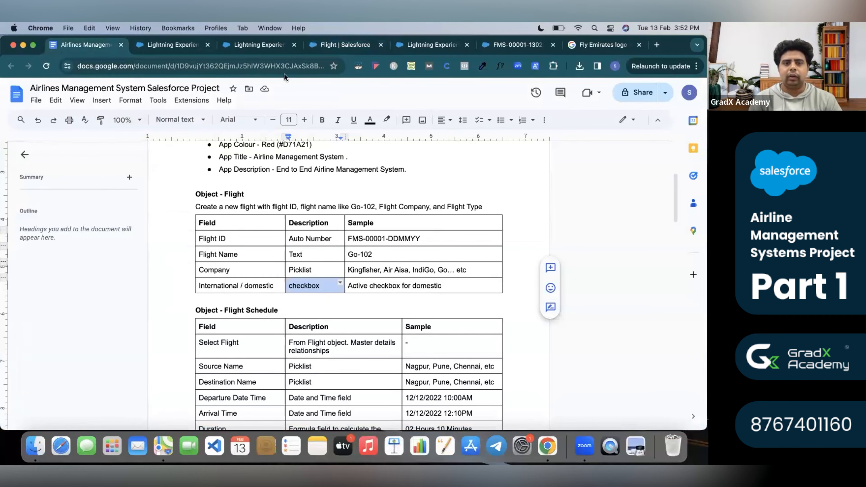
{"action": "left_click", "coordinate": [360, 46]}
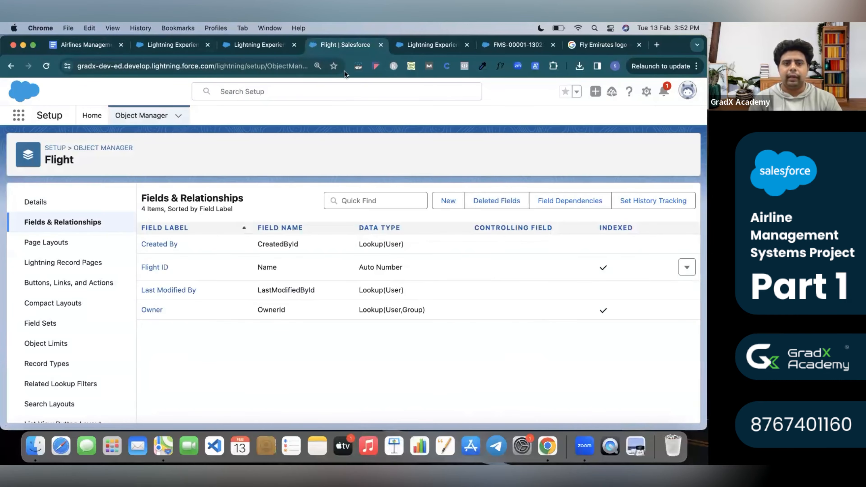
{"action": "left_click", "coordinate": [72, 44]}
{"action": "left_click", "coordinate": [240, 257]}
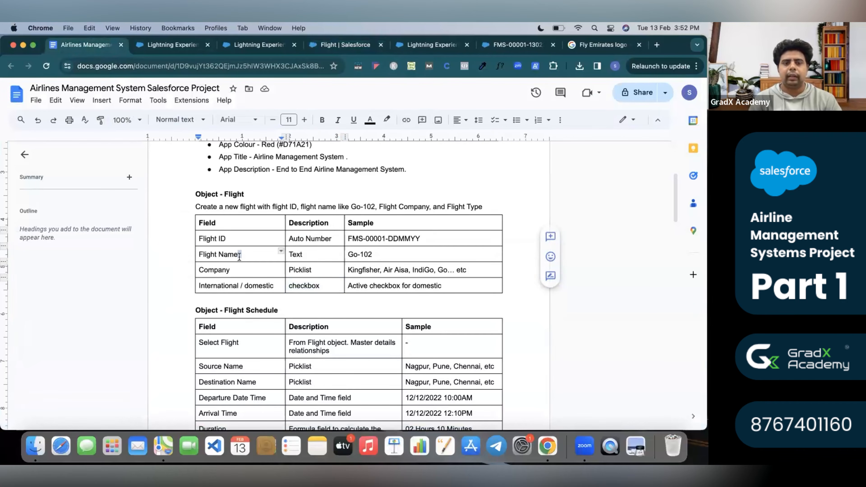
{"action": "left_click", "coordinate": [354, 47]}
{"action": "left_click", "coordinate": [447, 200]}
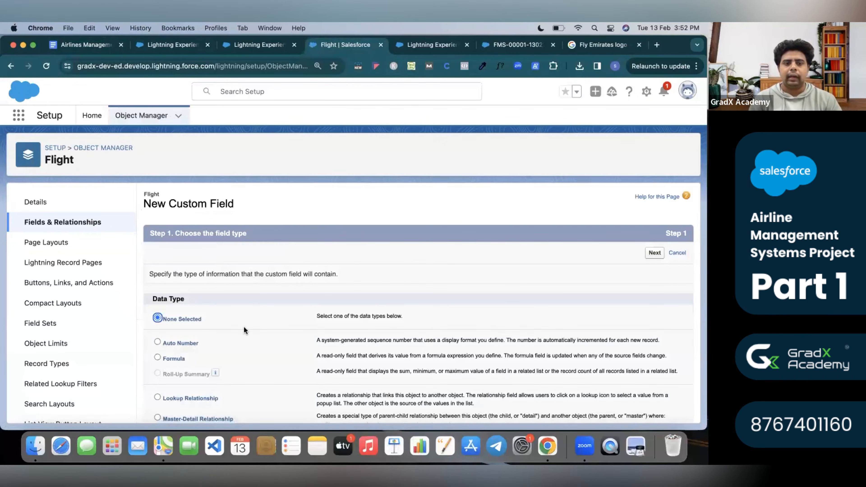
Choose Text as the new field's data type and continue to field details.
{"action": "scroll", "coordinate": [243, 326], "scroll_direction": "down", "scroll_amount": 3}
{"action": "scroll", "coordinate": [180, 312], "scroll_direction": "down", "scroll_amount": 6}
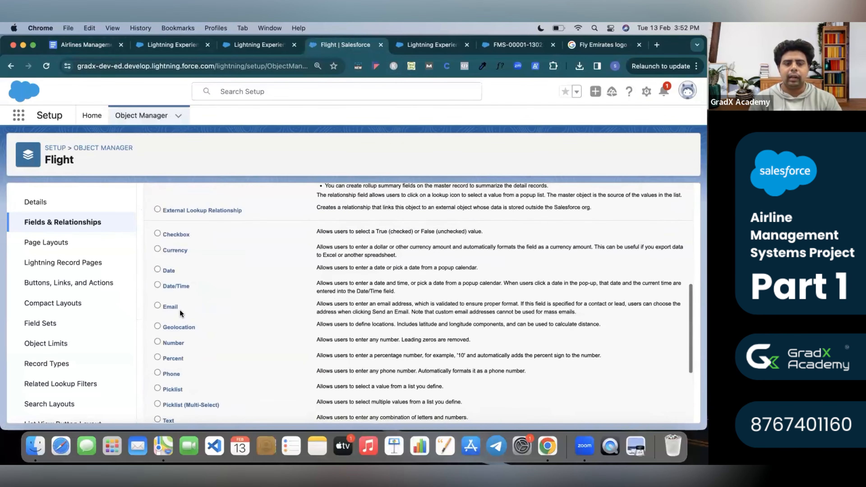
{"action": "left_click", "coordinate": [159, 382]}
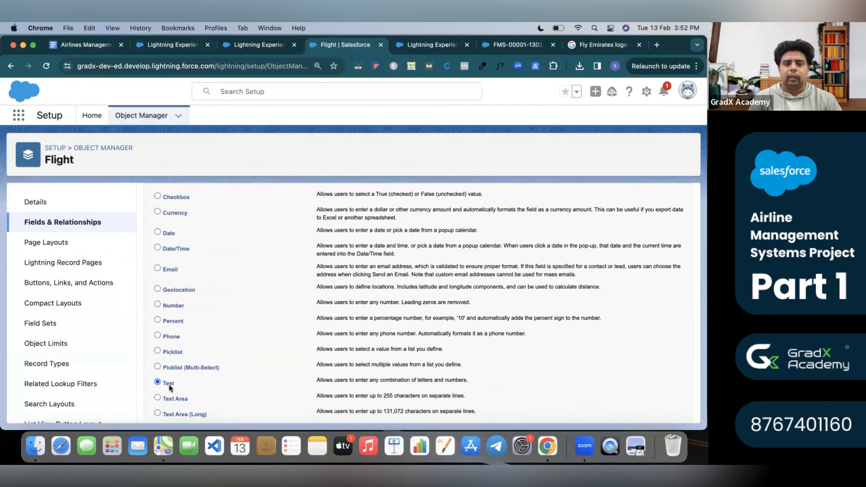
{"action": "scroll", "coordinate": [178, 383], "scroll_direction": "down", "scroll_amount": 5}
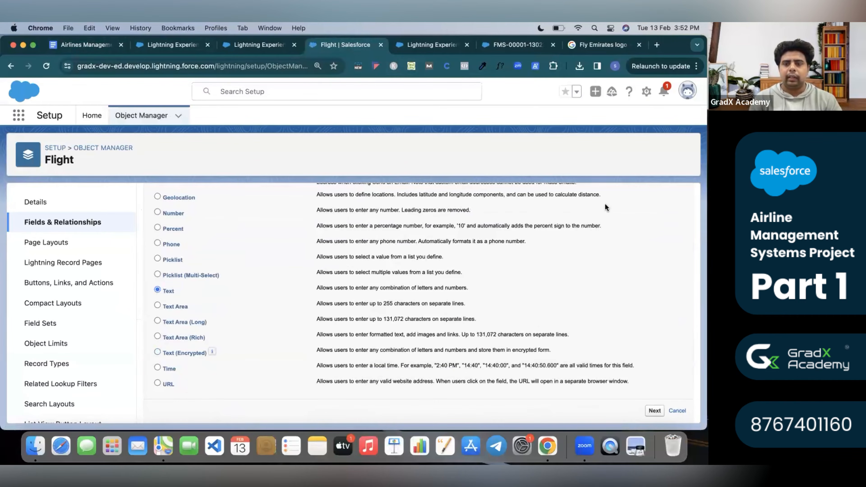
{"action": "scroll", "coordinate": [605, 203], "scroll_direction": "up", "scroll_amount": 8}
{"action": "scroll", "coordinate": [671, 215], "scroll_direction": "up", "scroll_amount": 5}
{"action": "left_click", "coordinate": [655, 256]}
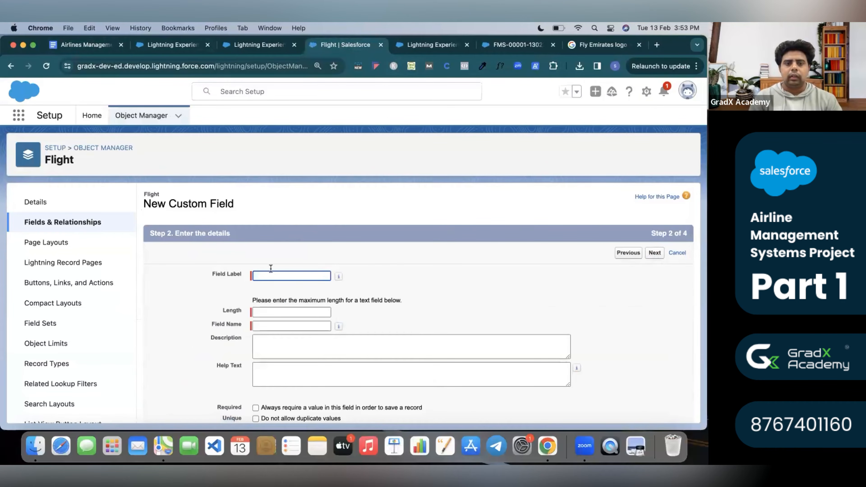
Copy 'Flight Name' from the spec and close the extra Salesforce and Fly Emirates logo tabs.
{"action": "left_click", "coordinate": [272, 275]}
{"action": "left_click", "coordinate": [70, 45]}
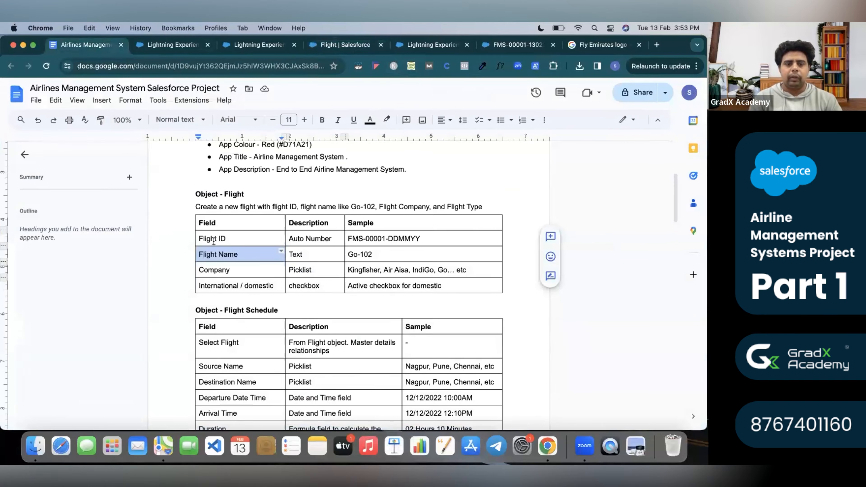
{"action": "triple_click", "coordinate": [235, 256]}
{"action": "key", "text": "super+c"}
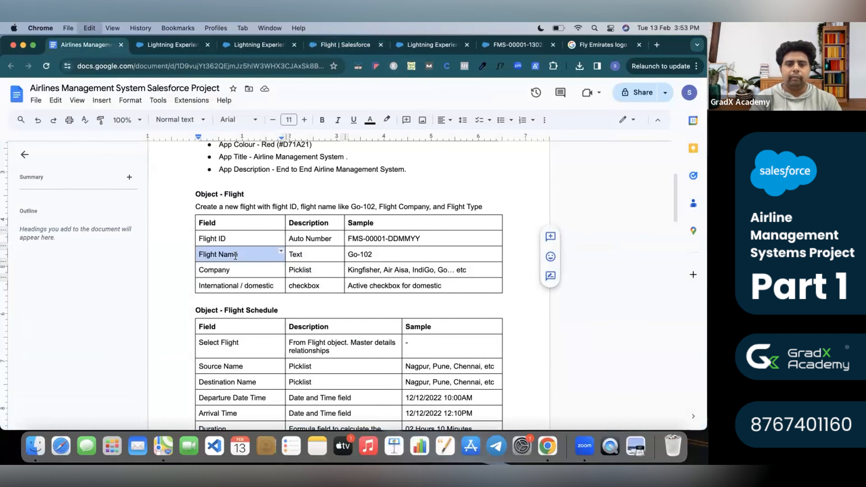
{"action": "left_click", "coordinate": [180, 48]}
{"action": "left_click", "coordinate": [256, 46]}
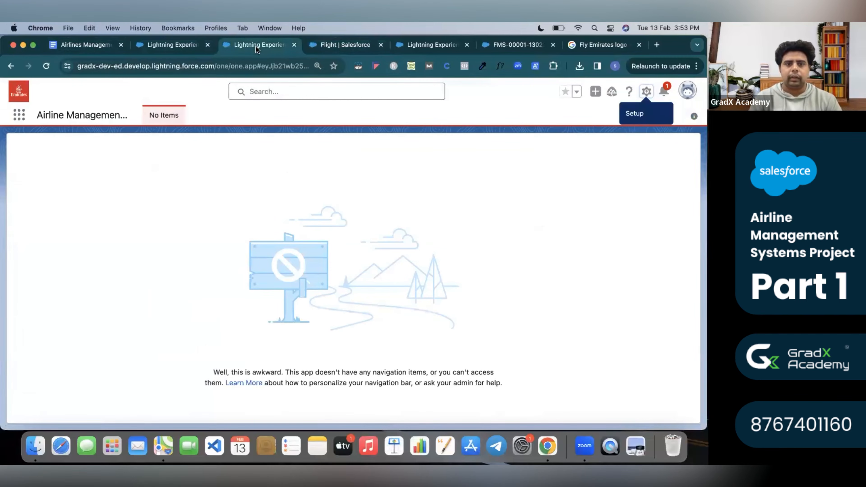
{"action": "left_click", "coordinate": [293, 44]}
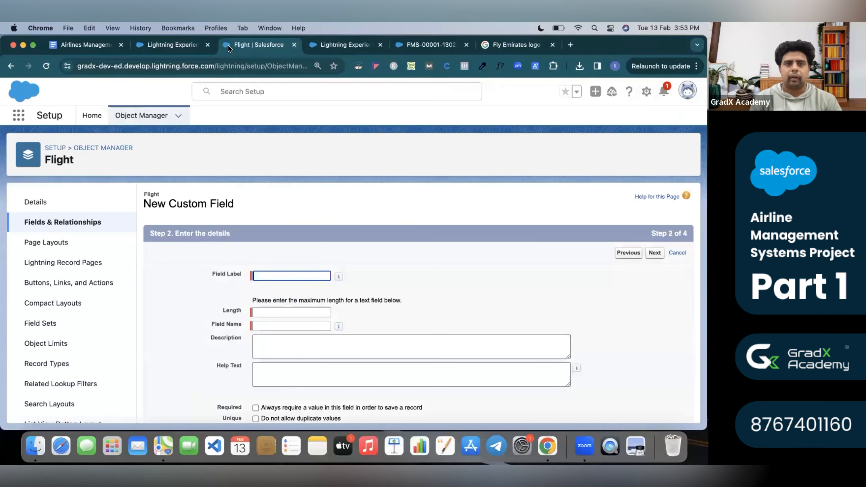
{"action": "left_click", "coordinate": [207, 44]}
{"action": "left_click", "coordinate": [295, 44]}
{"action": "left_click", "coordinate": [294, 44]}
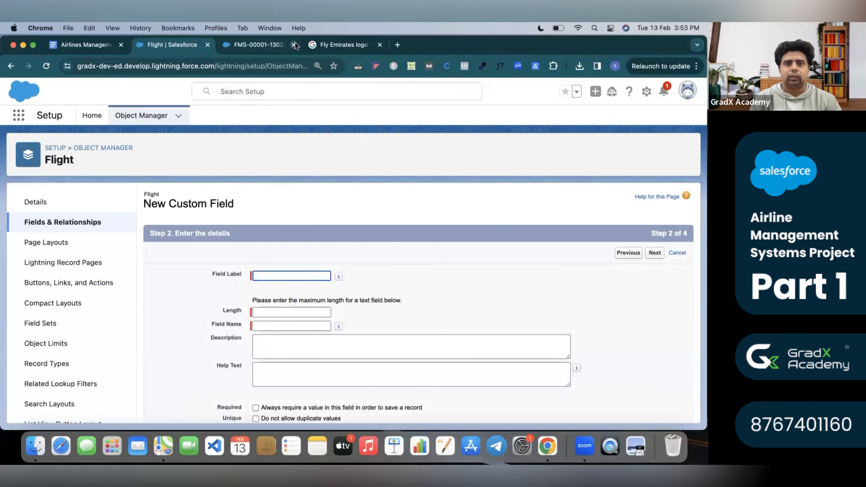
{"action": "left_click", "coordinate": [294, 45]}
Set Field Label to 'Flight Name' and Length to 10.
{"action": "left_click", "coordinate": [321, 277]}
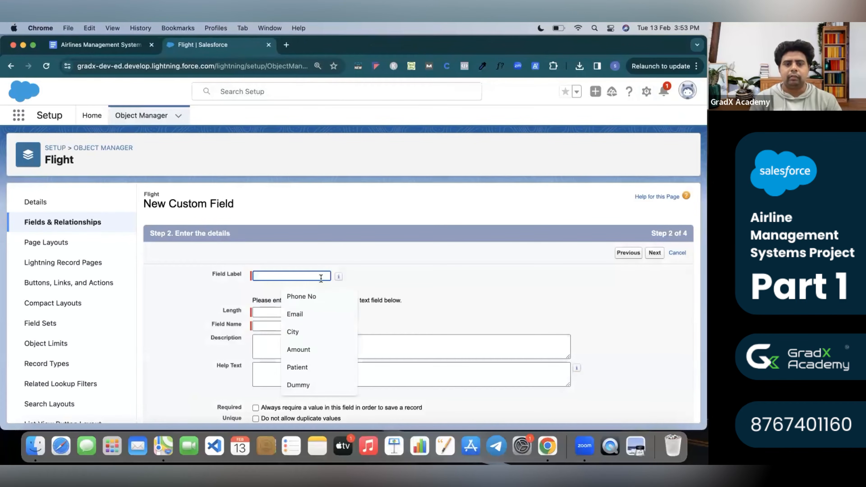
{"action": "type", "text": "Flight Name"}
{"action": "left_click", "coordinate": [264, 313]}
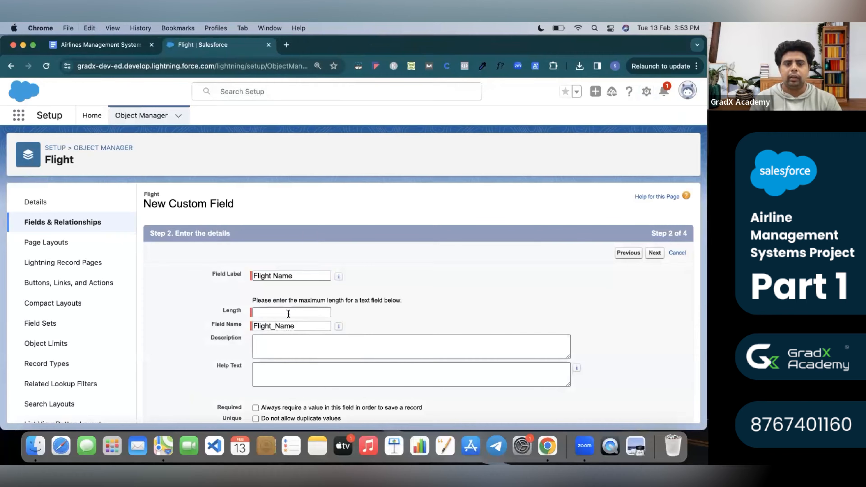
{"action": "type", "text": "10"}
{"action": "left_click", "coordinate": [388, 317]}
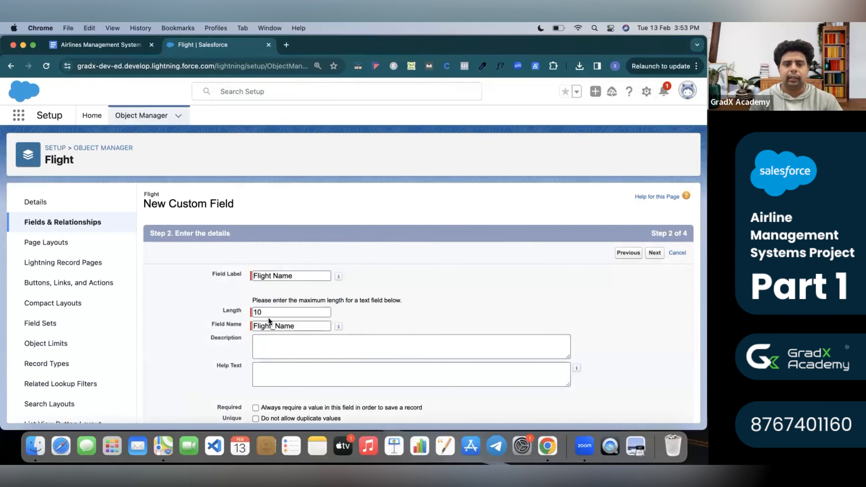
Accept the field security and page layout defaults, then Save & New.
{"action": "scroll", "coordinate": [348, 320], "scroll_direction": "down", "scroll_amount": 5}
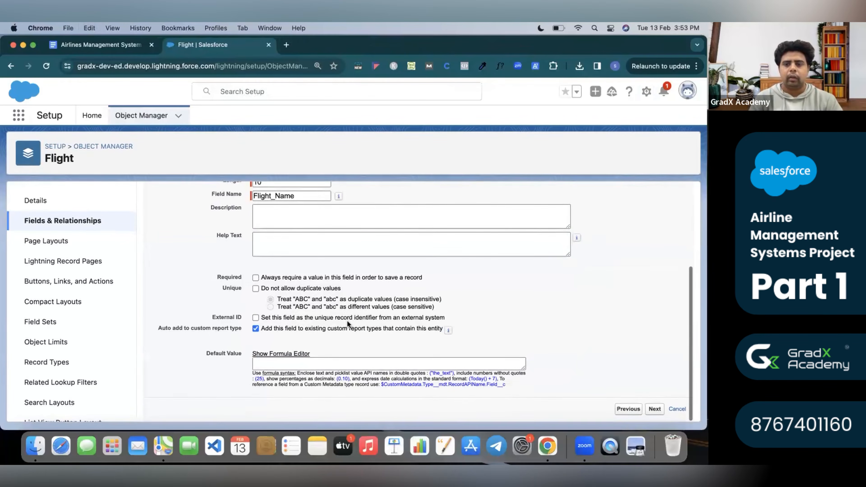
{"action": "scroll", "coordinate": [633, 282], "scroll_direction": "up", "scroll_amount": 5}
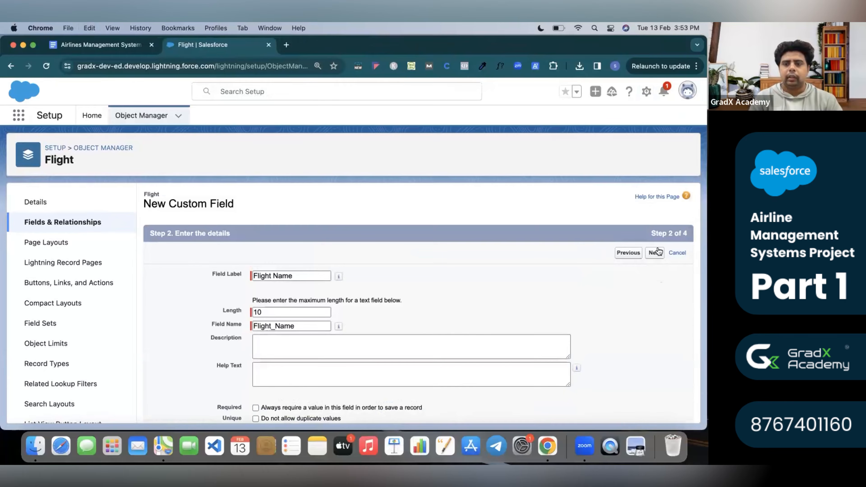
{"action": "left_click", "coordinate": [656, 252]}
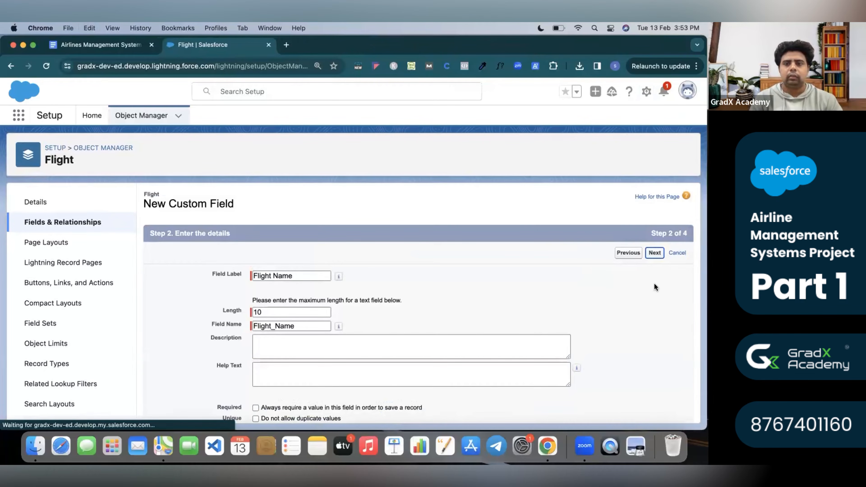
{"action": "scroll", "coordinate": [406, 279], "scroll_direction": "down", "scroll_amount": 10}
{"action": "scroll", "coordinate": [405, 277], "scroll_direction": "up", "scroll_amount": 10}
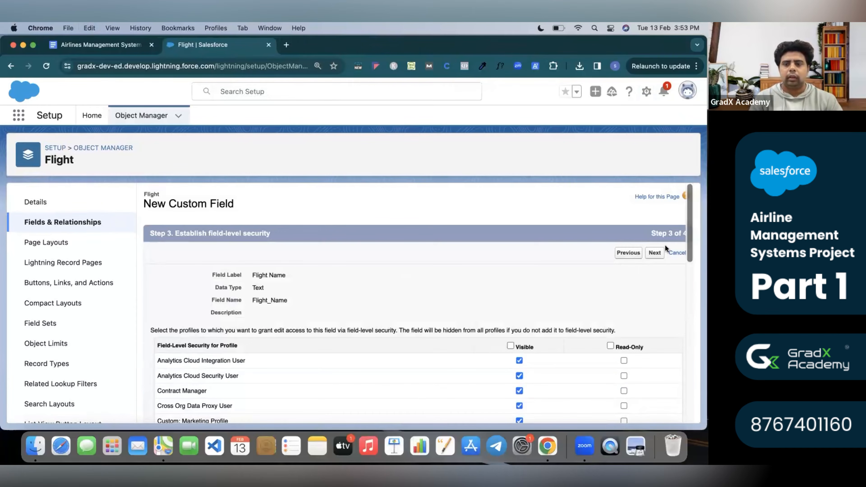
{"action": "left_click", "coordinate": [655, 252]}
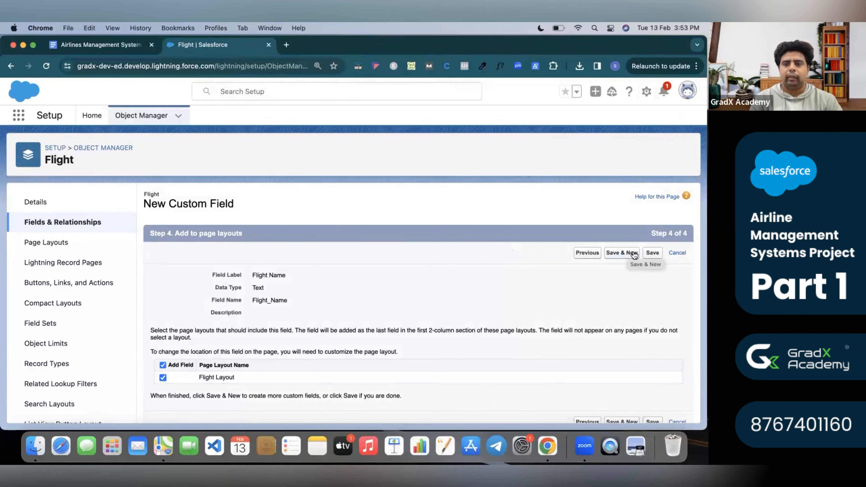
{"action": "left_click", "coordinate": [634, 254]}
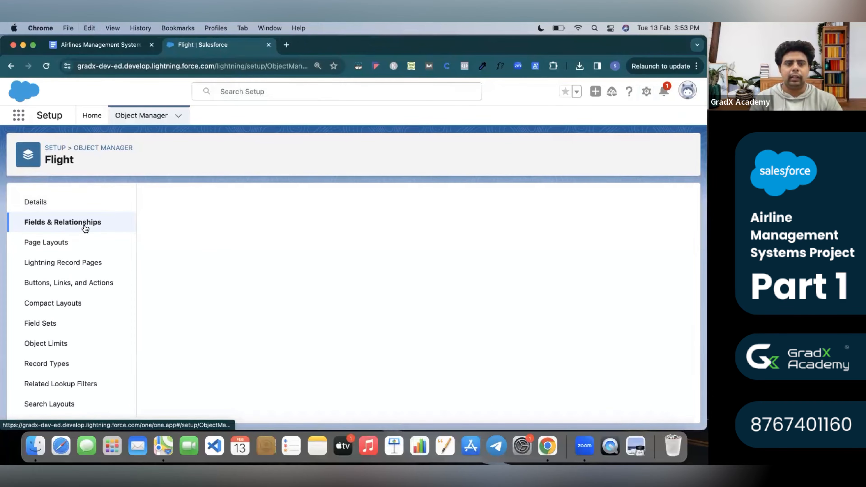
Check the Company field's spec and continue with Picklist as the field type.
{"action": "left_click", "coordinate": [121, 48]}
{"action": "left_click", "coordinate": [233, 271]}
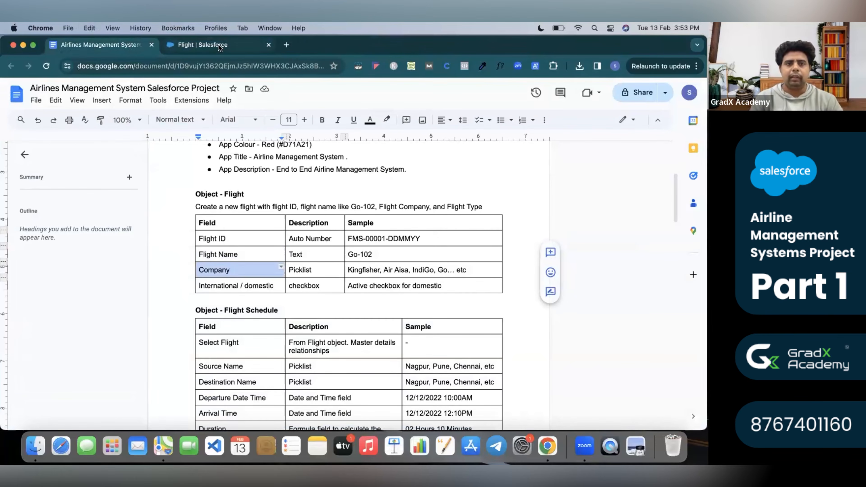
{"action": "left_click", "coordinate": [238, 44]}
{"action": "scroll", "coordinate": [224, 287], "scroll_direction": "down", "scroll_amount": 10}
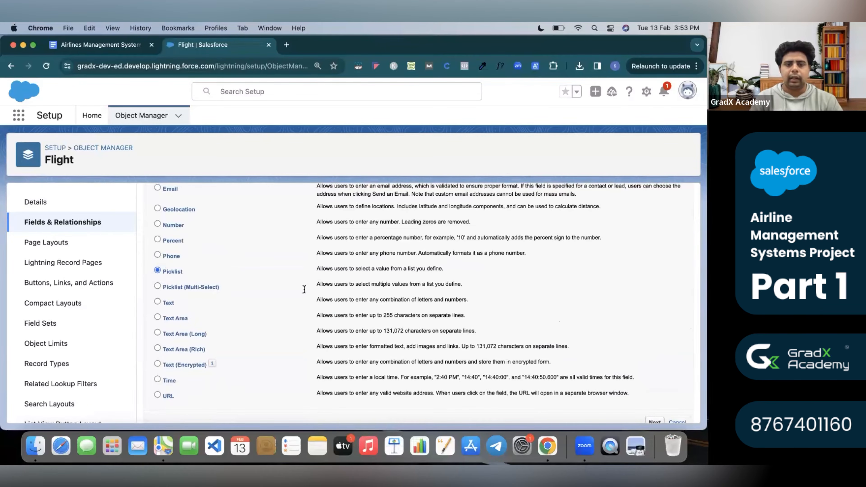
{"action": "scroll", "coordinate": [305, 290], "scroll_direction": "up", "scroll_amount": 10}
{"action": "left_click", "coordinate": [655, 253]}
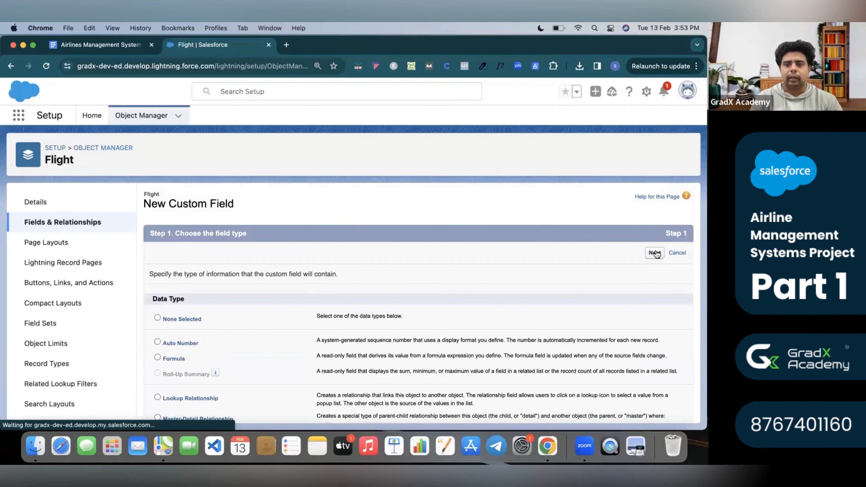
Label the field 'Company' and enter values Kingfisher, Go Air, Indigo, Air India, Tata.
{"action": "left_click", "coordinate": [280, 275]}
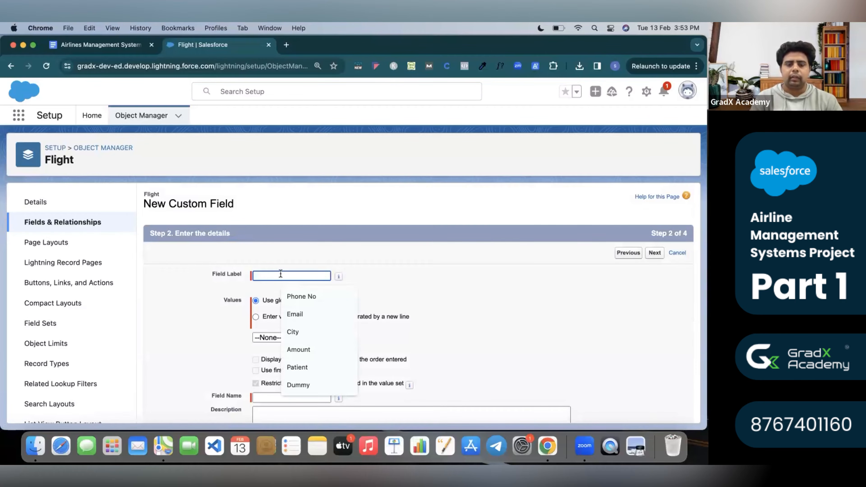
{"action": "type", "text": "Company"}
{"action": "left_click", "coordinate": [256, 317]}
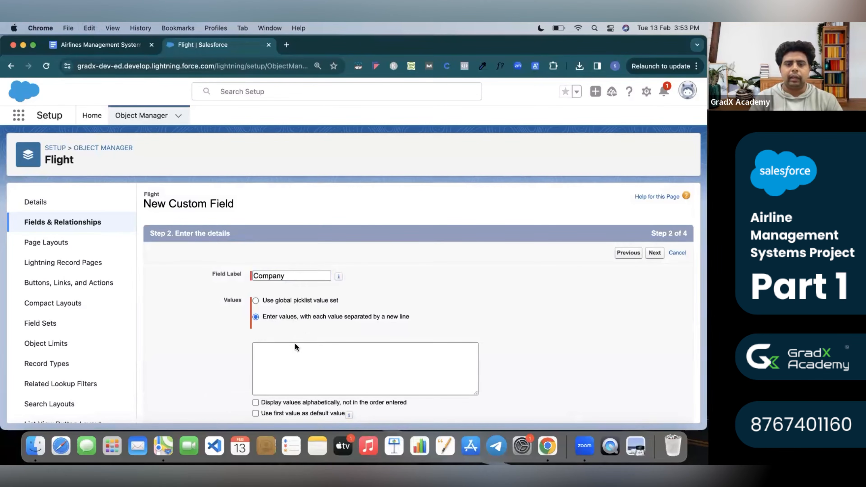
{"action": "left_click", "coordinate": [284, 365]}
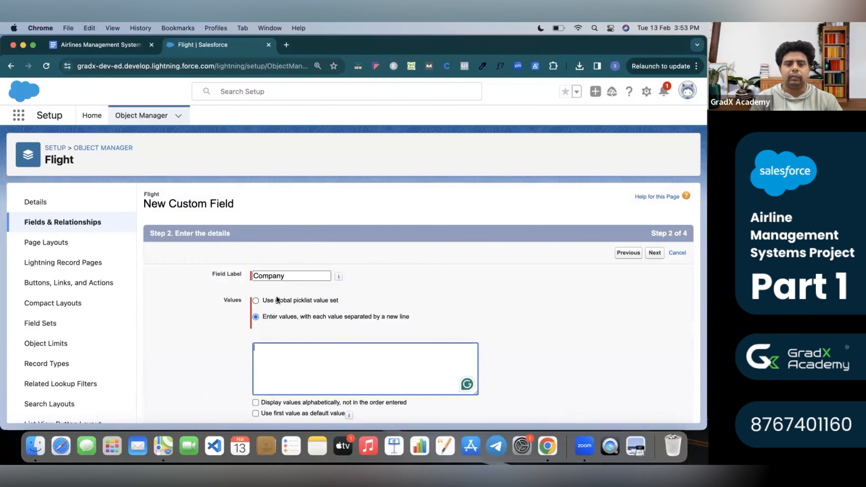
{"action": "type", "text": "Kingfisher"}
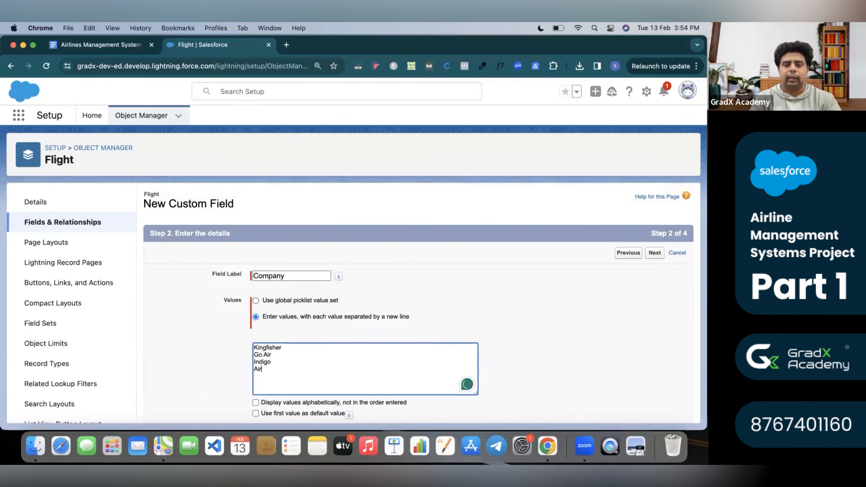
{"action": "type", "text": "India"}
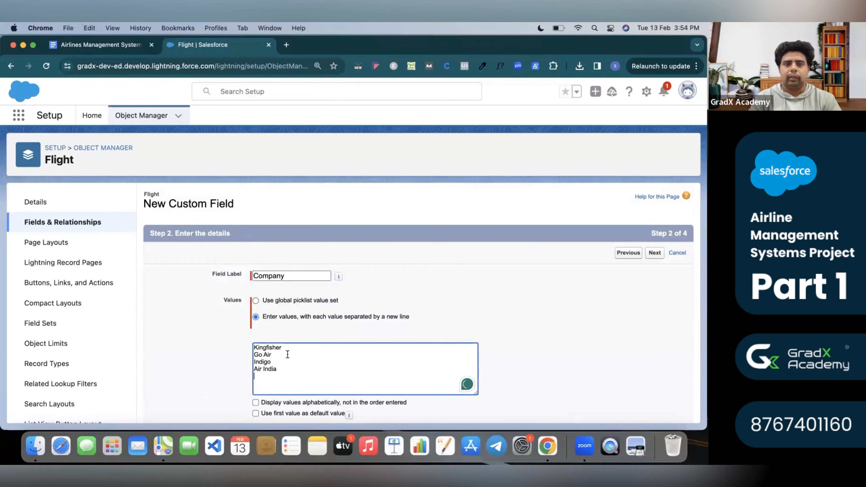
{"action": "type", "text": "Tata Visara"}
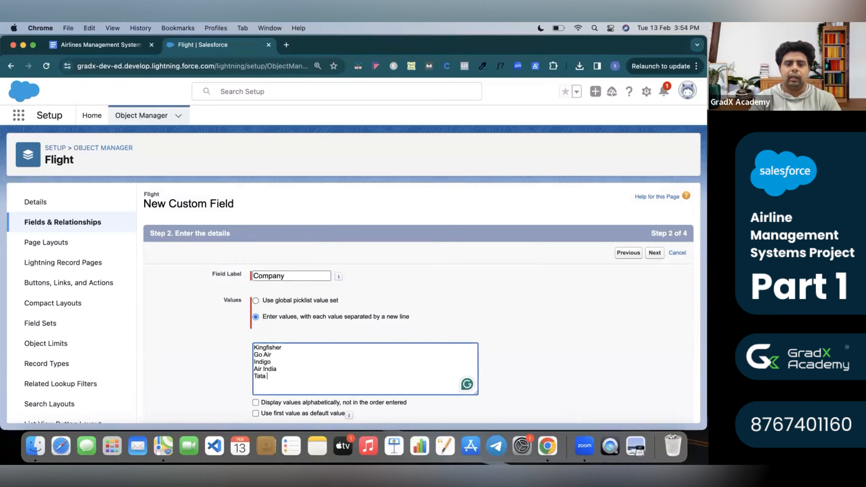
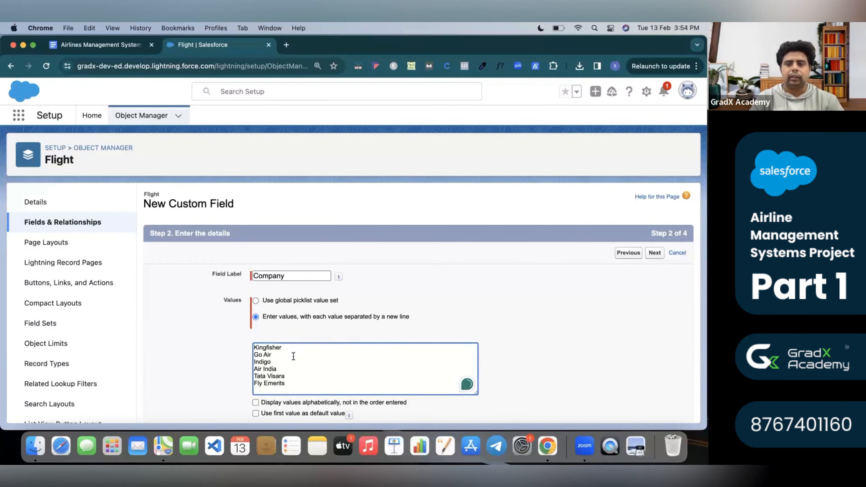
Accept the default field security and Flight Layout, and save the Company picklist field.
{"action": "left_click", "coordinate": [656, 253]}
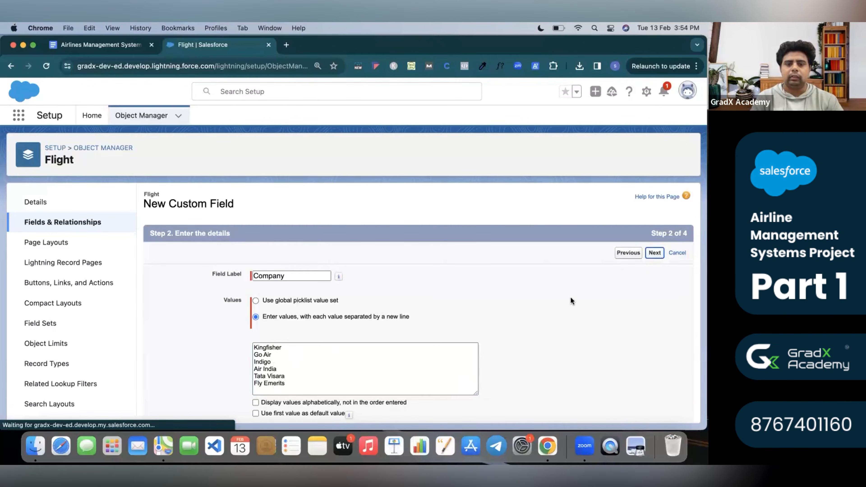
{"action": "left_click", "coordinate": [653, 254]}
{"action": "left_click", "coordinate": [646, 255]}
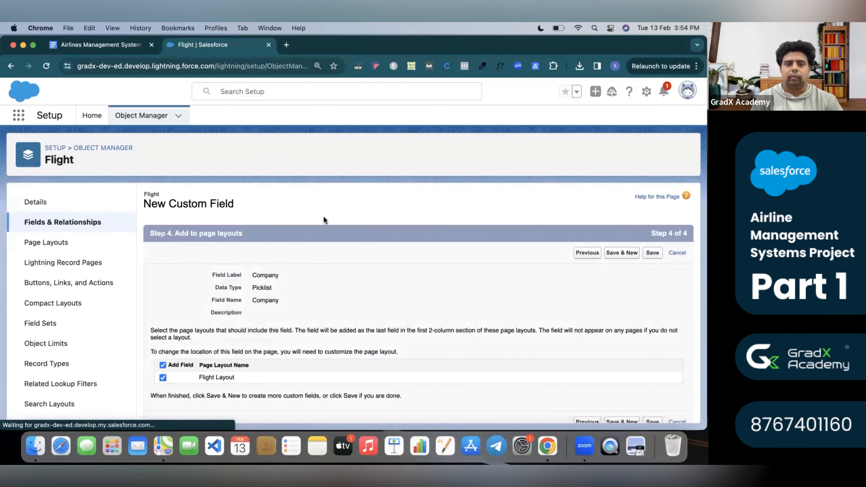
Review the International / domestic checkbox row and its sample text in the spec.
{"action": "left_click", "coordinate": [108, 44]}
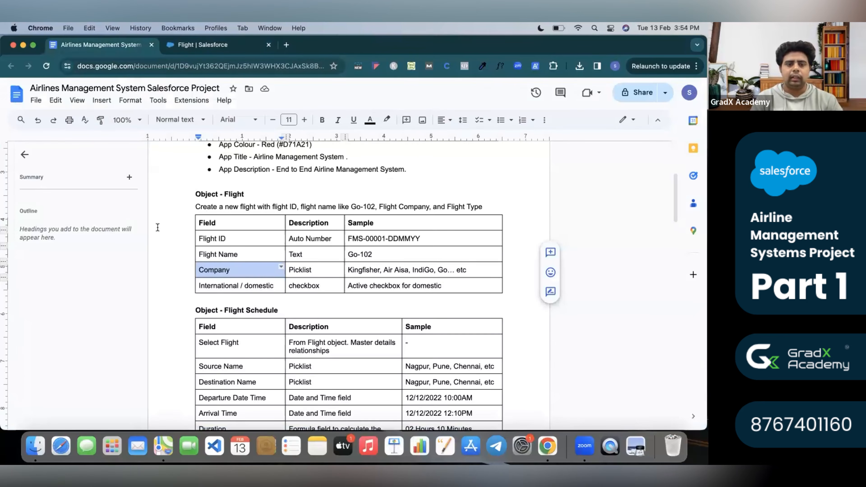
{"action": "triple_click", "coordinate": [259, 286]}
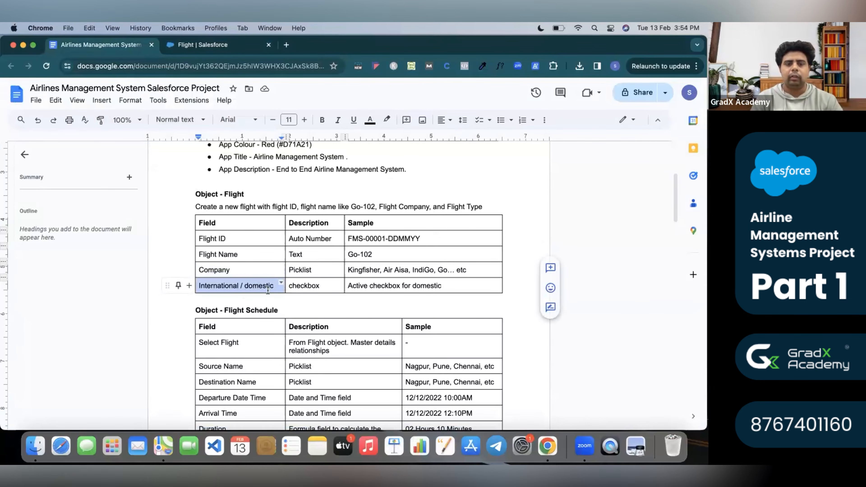
{"action": "triple_click", "coordinate": [353, 286]}
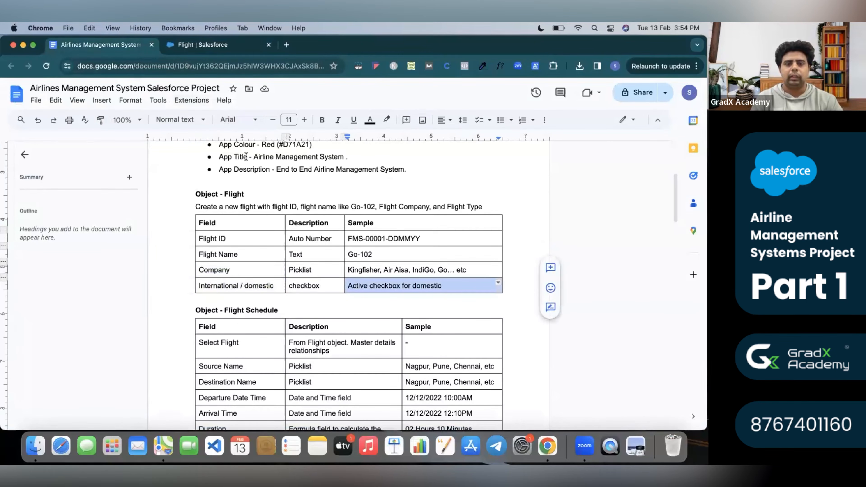
{"action": "left_click", "coordinate": [196, 41]}
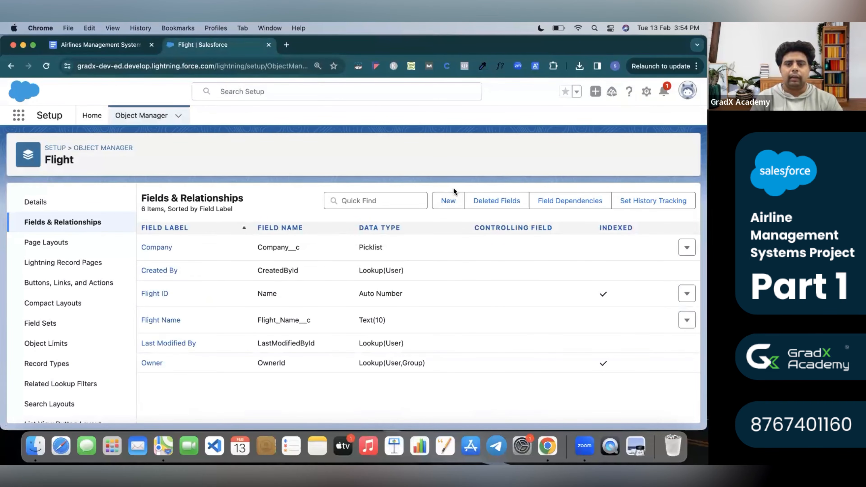
Start a new Checkbox field on Flight labelled International / Domestic.
{"action": "left_click", "coordinate": [453, 208]}
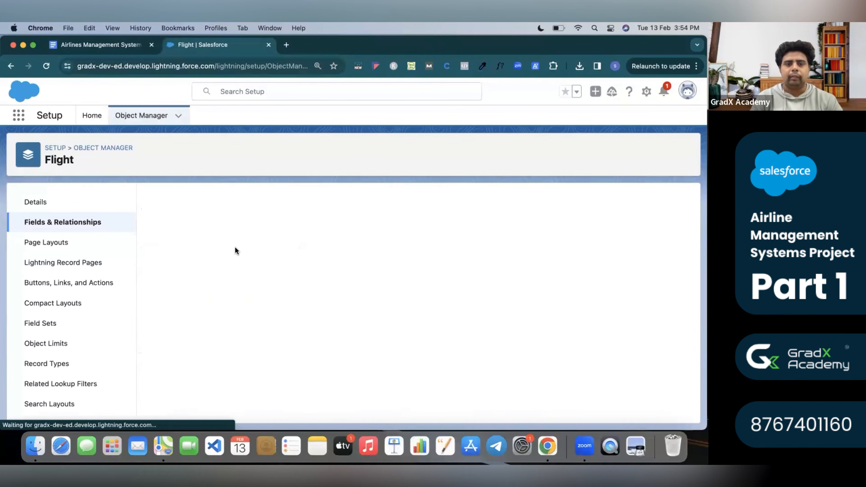
{"action": "scroll", "coordinate": [221, 317], "scroll_direction": "down", "scroll_amount": 8}
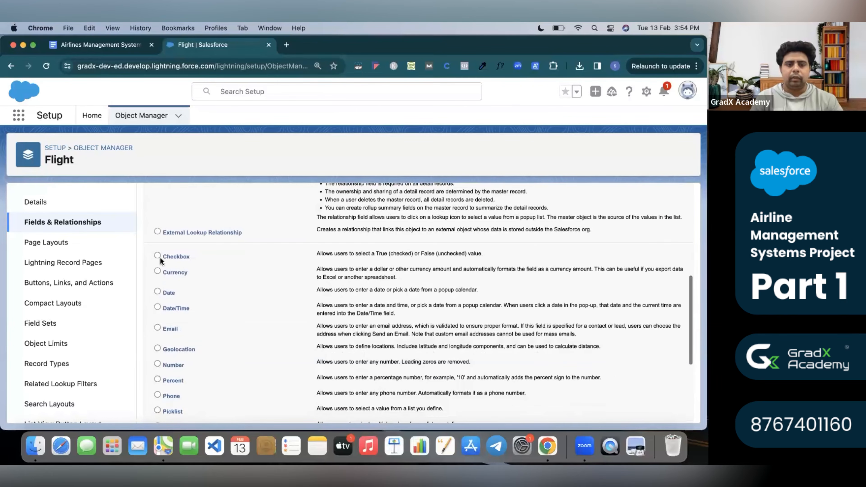
{"action": "scroll", "coordinate": [348, 281], "scroll_direction": "up", "scroll_amount": 8}
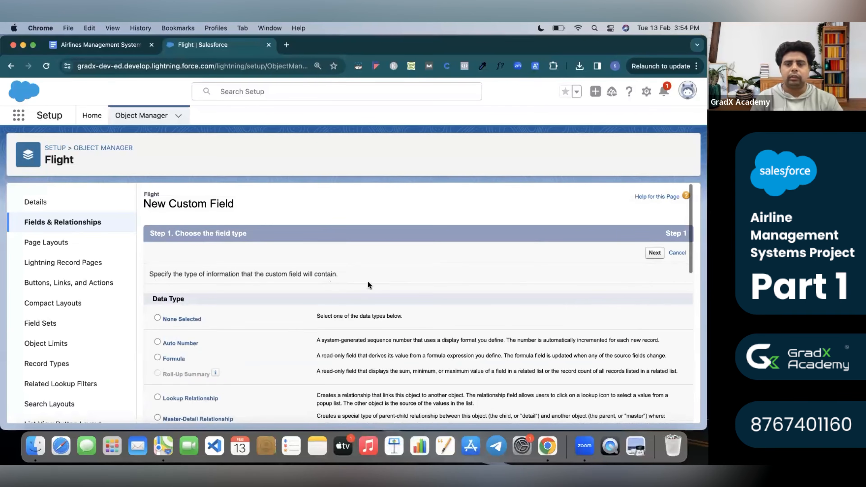
{"action": "left_click", "coordinate": [653, 255]}
{"action": "type", "text": "Int"}
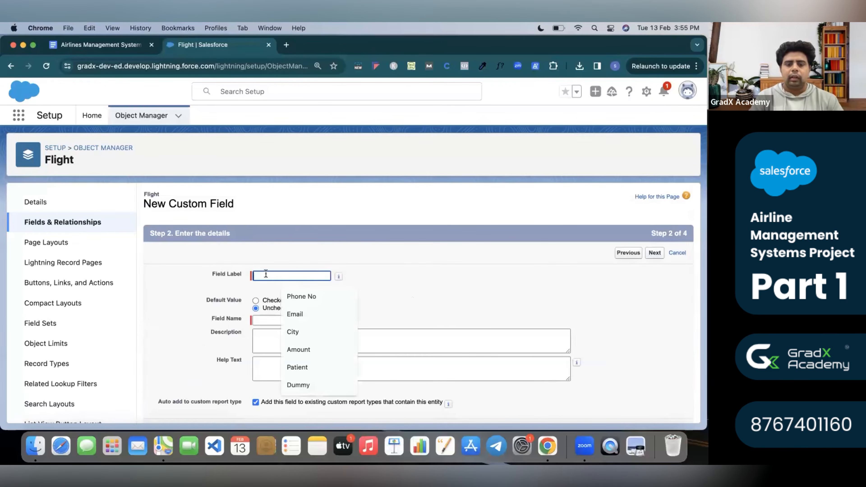
{"action": "type", "text": "ernational / Domestic"}
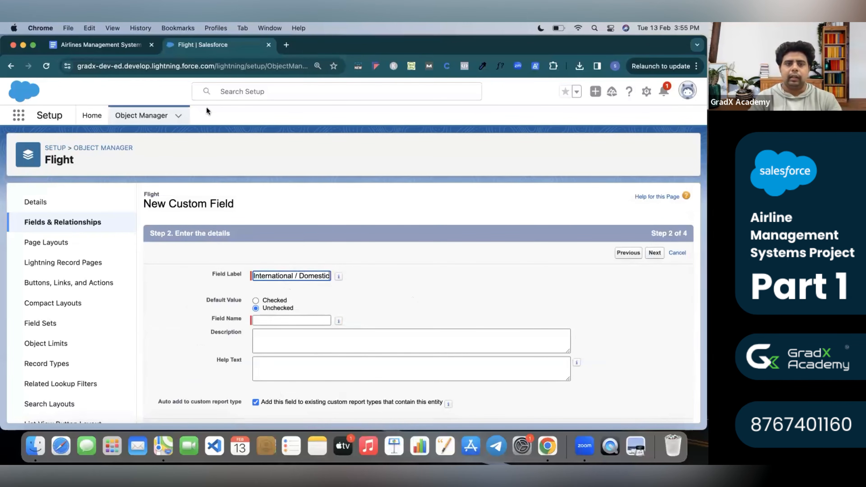
Copy 'Active checkbox for domestic' from the spec into the field's help text.
{"action": "left_click", "coordinate": [100, 48]}
{"action": "left_click", "coordinate": [382, 287]}
{"action": "triple_click", "coordinate": [383, 288]}
{"action": "key", "text": "super+c"}
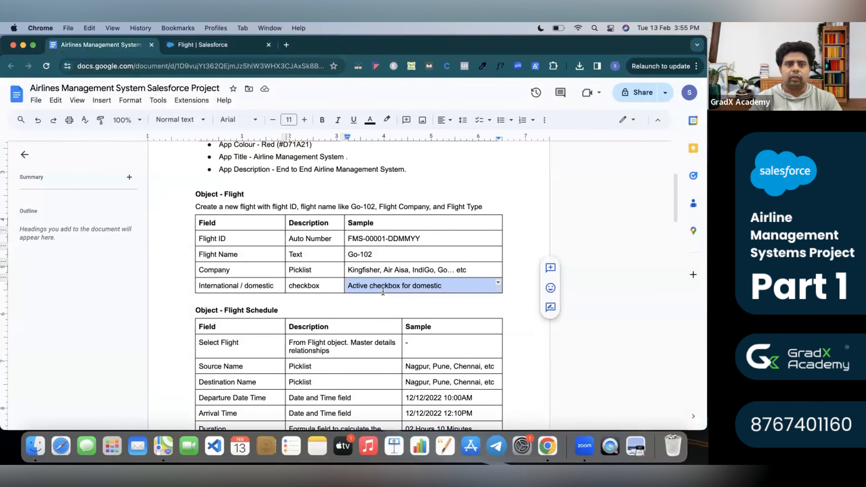
{"action": "left_click", "coordinate": [237, 42]}
{"action": "left_click", "coordinate": [271, 362]}
{"action": "key", "text": "super+v"}
Default the checkbox to Checked, accept field security, and save the field.
{"action": "left_click", "coordinate": [255, 301]}
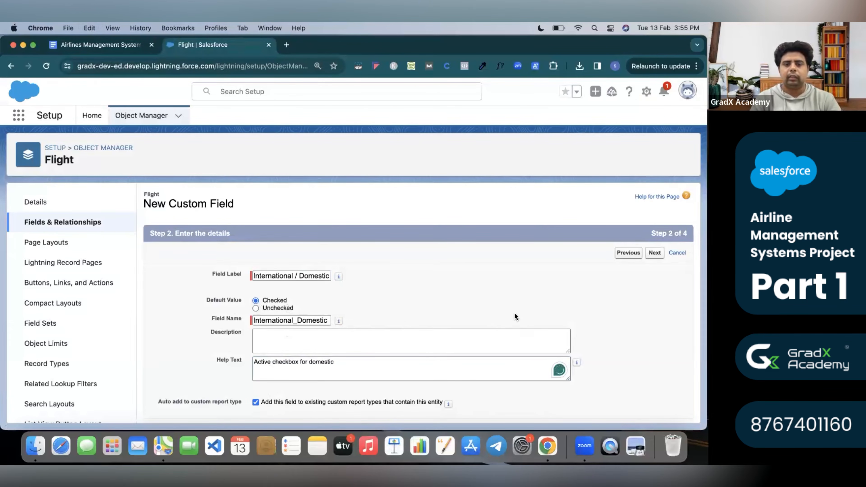
{"action": "scroll", "coordinate": [514, 313], "scroll_direction": "down", "scroll_amount": 1}
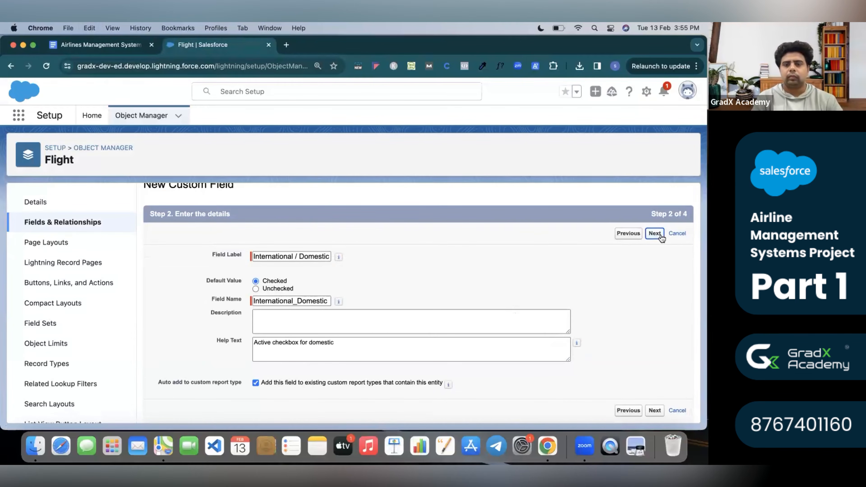
{"action": "left_click", "coordinate": [655, 233]}
{"action": "left_click", "coordinate": [655, 253]}
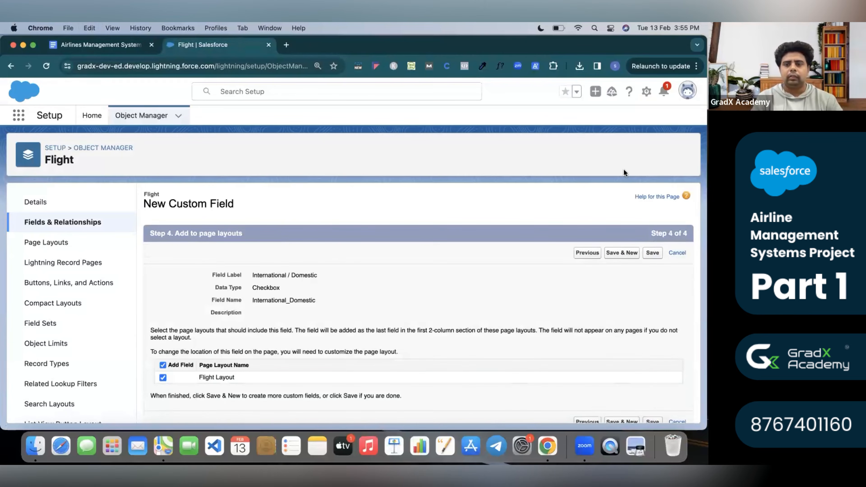
{"action": "left_click", "coordinate": [655, 253]}
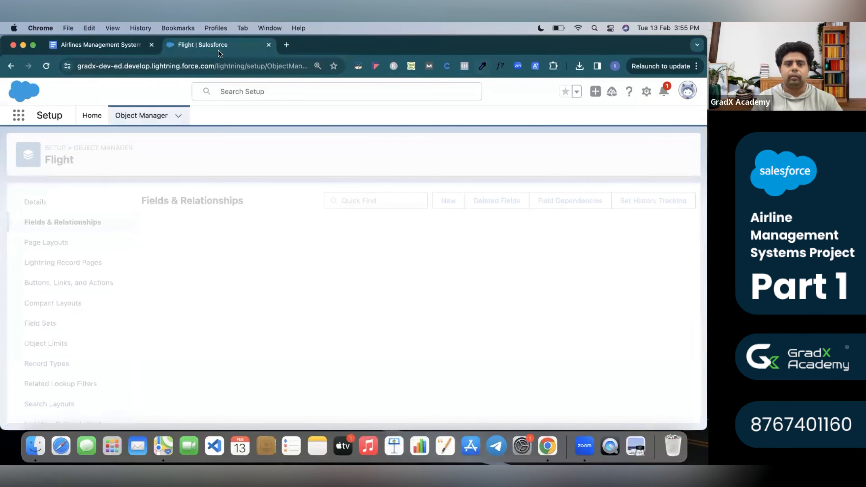
Review the Flight Schedule fields: Select Flight, Source/Destination Name, Departure and Arrival Time.
{"action": "left_click", "coordinate": [95, 40]}
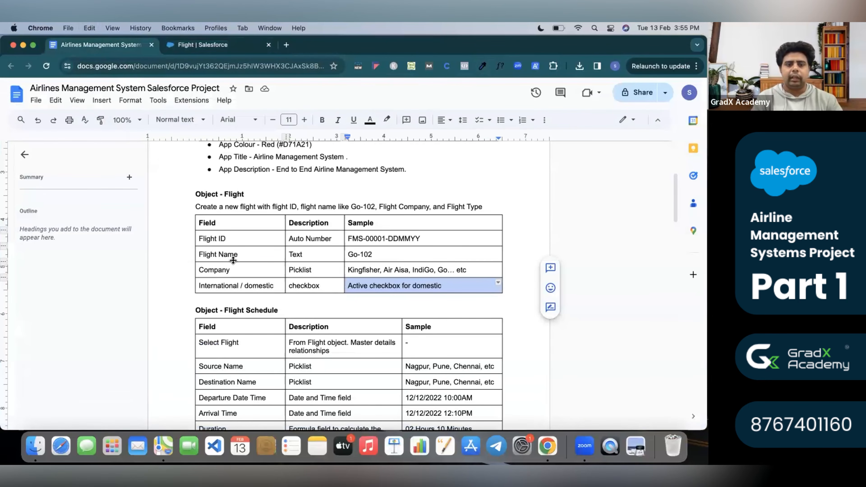
{"action": "left_click_drag", "start_coordinate": [200, 222], "coordinate": [448, 281]}
{"action": "scroll", "coordinate": [448, 281], "scroll_direction": "down", "scroll_amount": 5}
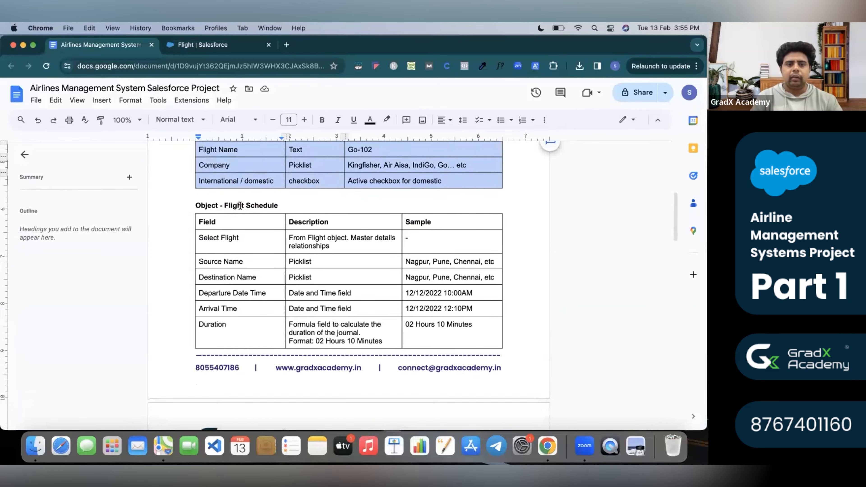
{"action": "double_click", "coordinate": [231, 205]}
{"action": "double_click", "coordinate": [266, 206]}
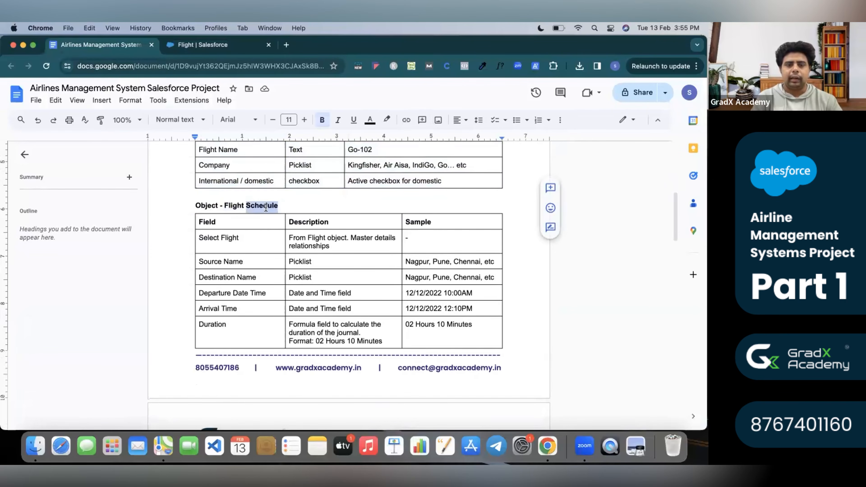
{"action": "double_click", "coordinate": [233, 238]}
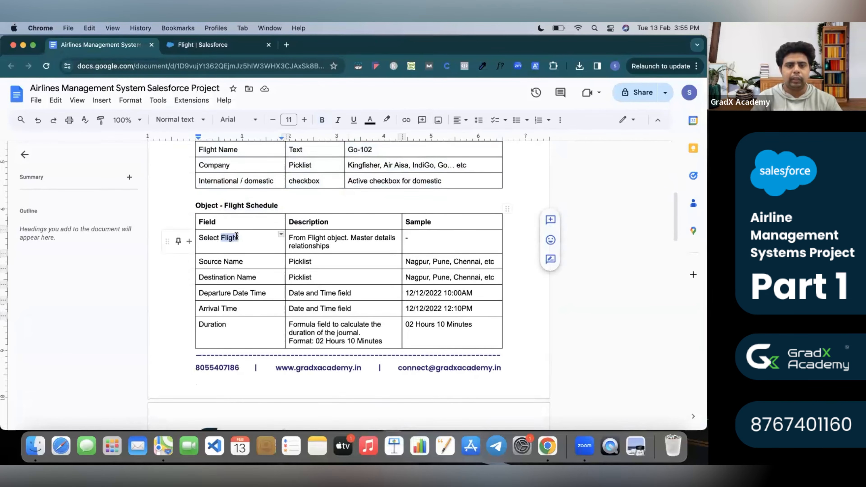
{"action": "double_click", "coordinate": [237, 261]}
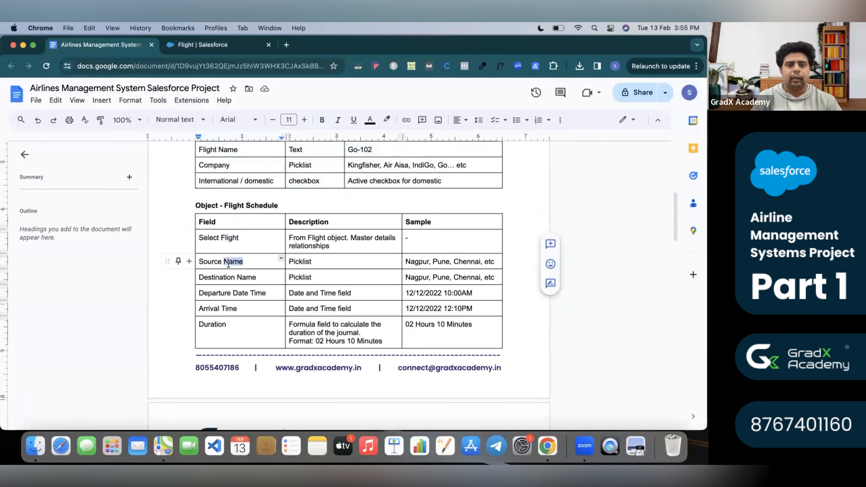
{"action": "double_click", "coordinate": [242, 277]}
{"action": "left_click", "coordinate": [242, 293]}
{"action": "double_click", "coordinate": [258, 293]}
{"action": "double_click", "coordinate": [231, 309]}
Review the First and Second Pilot name fields, taken from the child object Pilots.
{"action": "scroll", "coordinate": [226, 328], "scroll_direction": "down", "scroll_amount": 5}
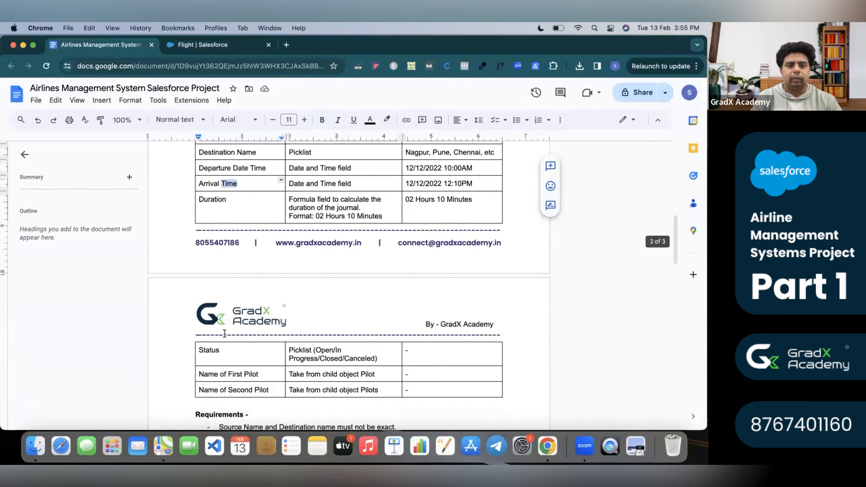
{"action": "left_click", "coordinate": [236, 340]}
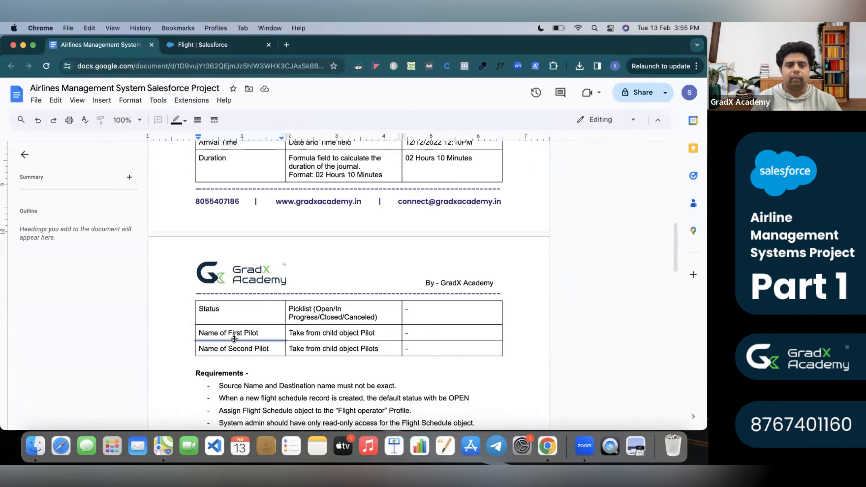
{"action": "double_click", "coordinate": [235, 333]}
{"action": "triple_click", "coordinate": [238, 348]}
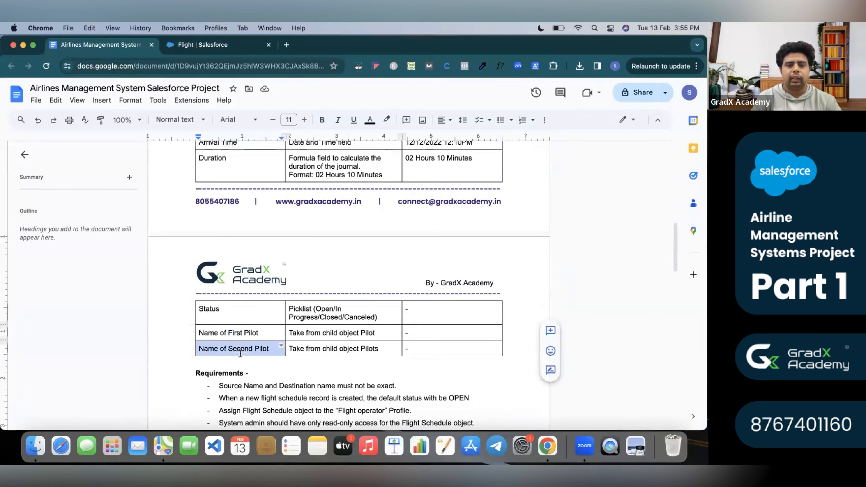
{"action": "scroll", "coordinate": [248, 338], "scroll_direction": "up", "scroll_amount": 15}
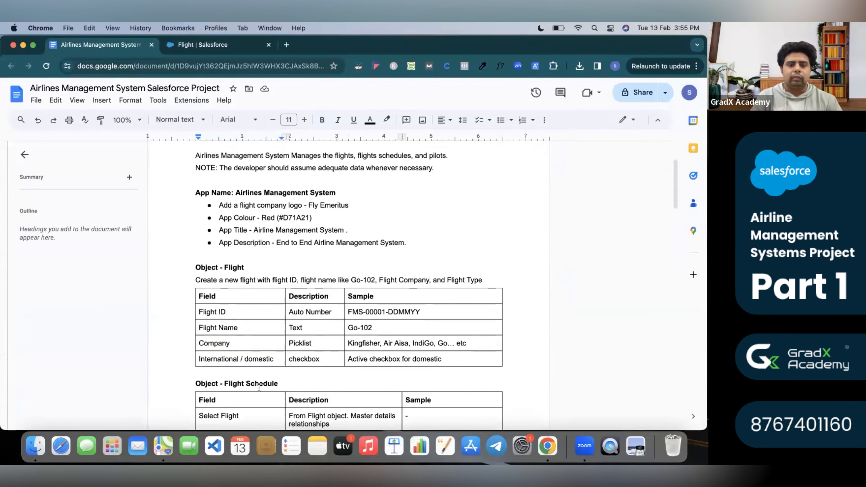
{"action": "left_click_drag", "start_coordinate": [228, 382], "coordinate": [287, 380]}
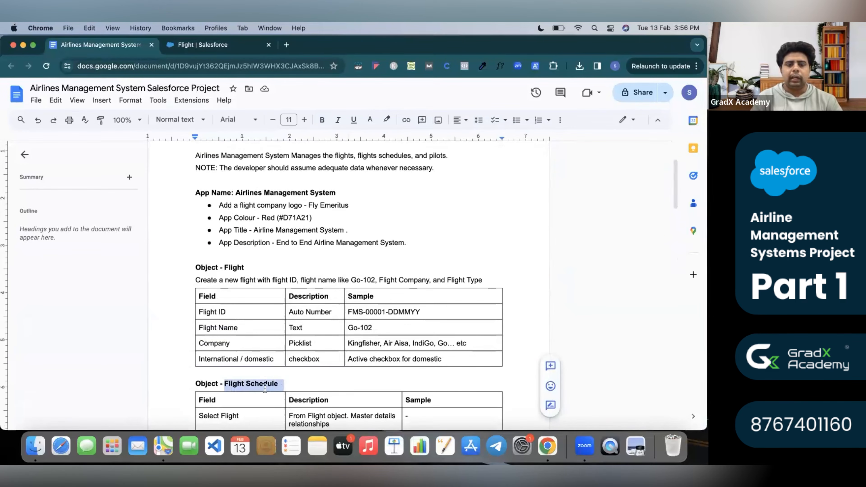
{"action": "scroll", "coordinate": [265, 389], "scroll_direction": "down", "scroll_amount": 12}
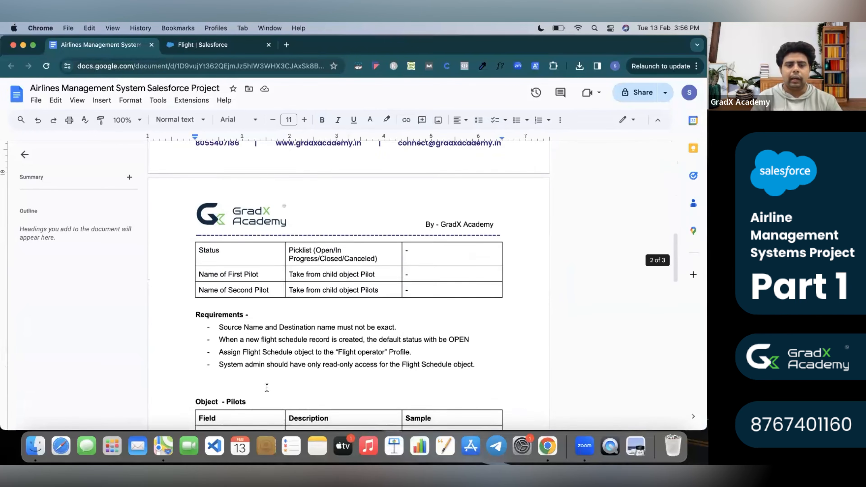
{"action": "scroll", "coordinate": [267, 388], "scroll_direction": "down", "scroll_amount": 2}
{"action": "left_click_drag", "start_coordinate": [228, 355], "coordinate": [251, 352]}
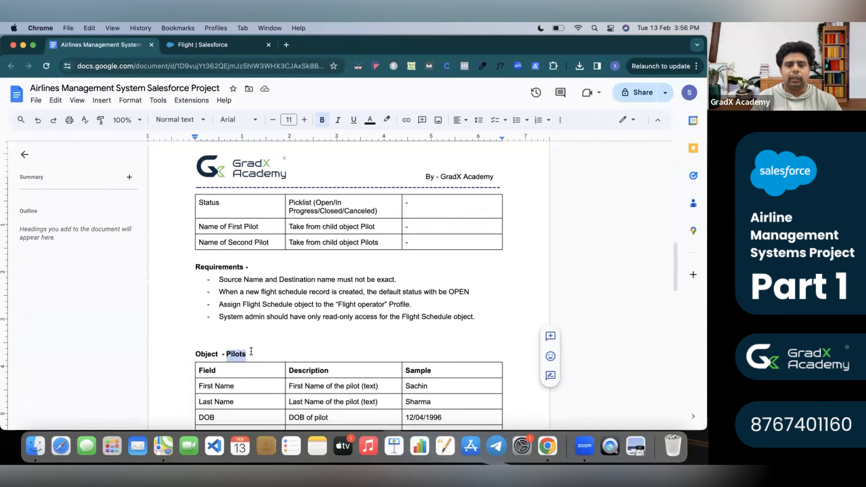
{"action": "scroll", "coordinate": [252, 352], "scroll_direction": "up", "scroll_amount": 2}
{"action": "left_click_drag", "start_coordinate": [288, 258], "coordinate": [377, 255]}
{"action": "left_click_drag", "start_coordinate": [289, 273], "coordinate": [380, 273]}
Read the master-detail relationship note and copy the object name Pilots.
{"action": "scroll", "coordinate": [380, 274], "scroll_direction": "up", "scroll_amount": 6}
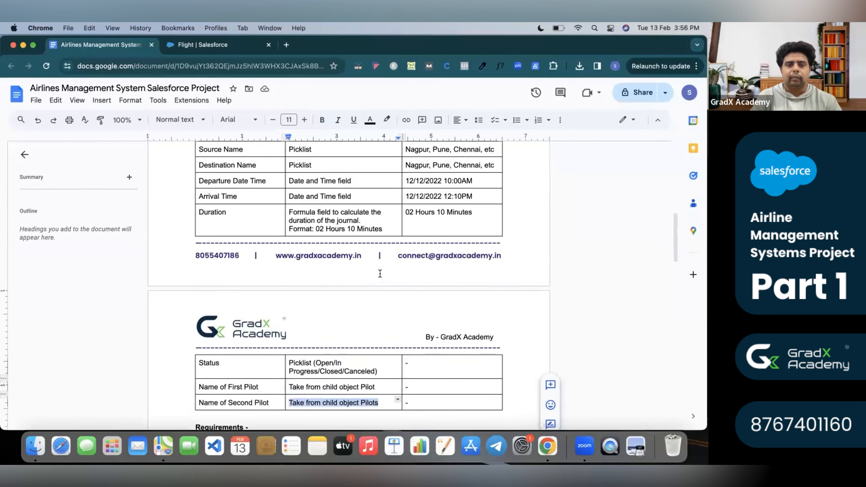
{"action": "scroll", "coordinate": [380, 273], "scroll_direction": "up", "scroll_amount": 9}
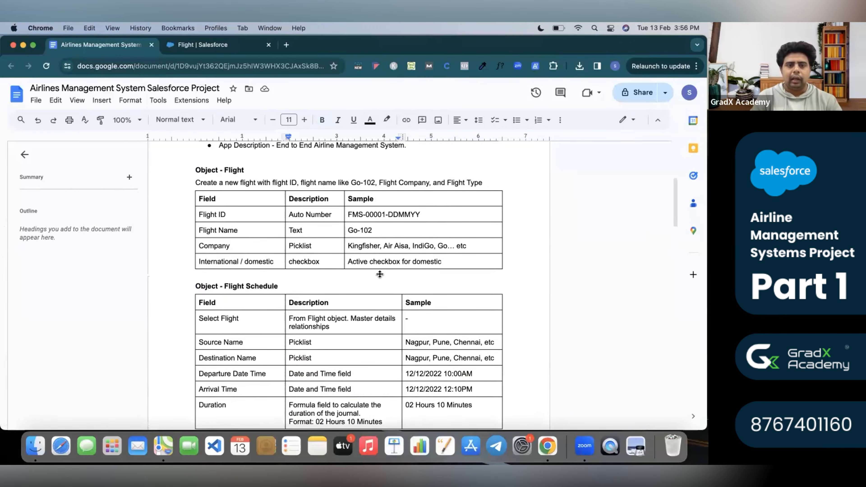
{"action": "scroll", "coordinate": [310, 321], "scroll_direction": "down", "scroll_amount": 5}
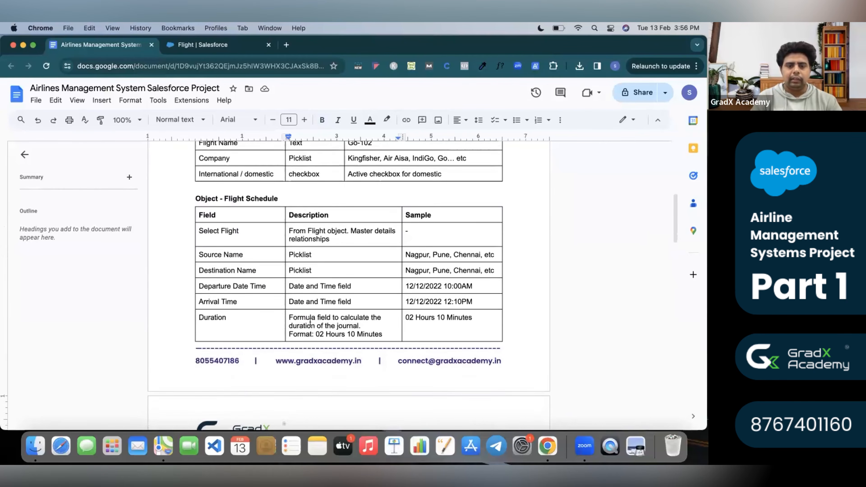
{"action": "triple_click", "coordinate": [314, 232]}
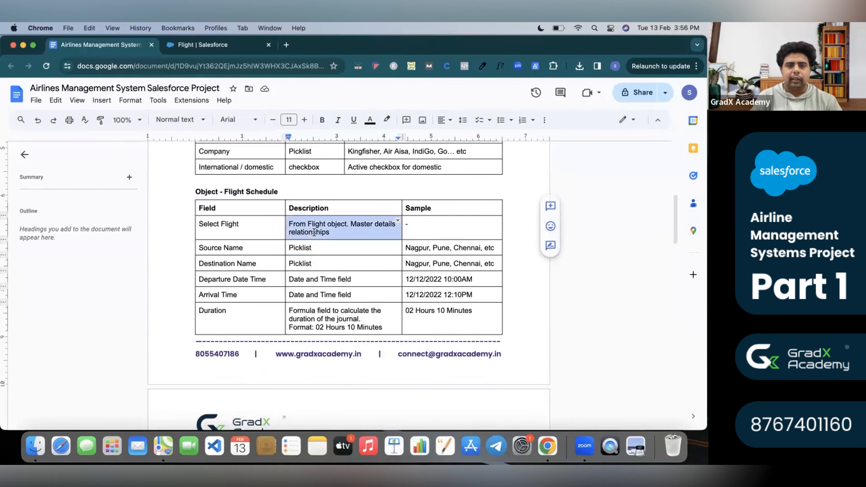
{"action": "scroll", "coordinate": [309, 233], "scroll_direction": "up", "scroll_amount": 3}
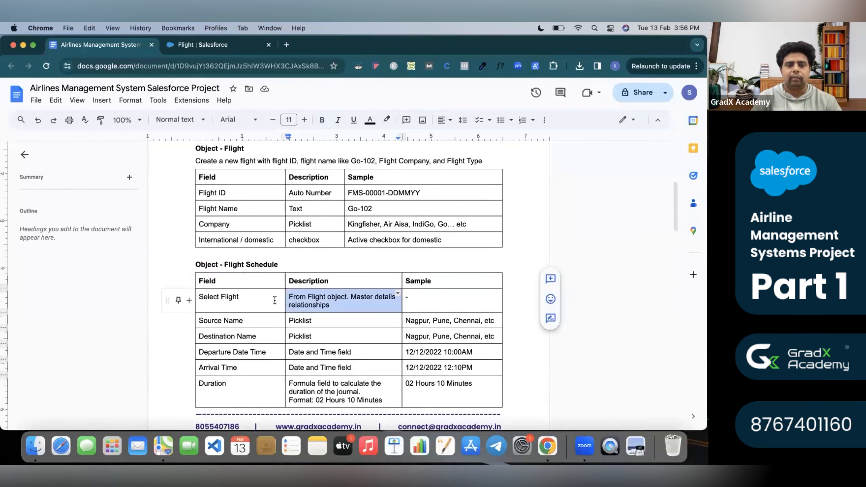
{"action": "scroll", "coordinate": [306, 314], "scroll_direction": "down", "scroll_amount": 10}
{"action": "scroll", "coordinate": [307, 314], "scroll_direction": "down", "scroll_amount": 5}
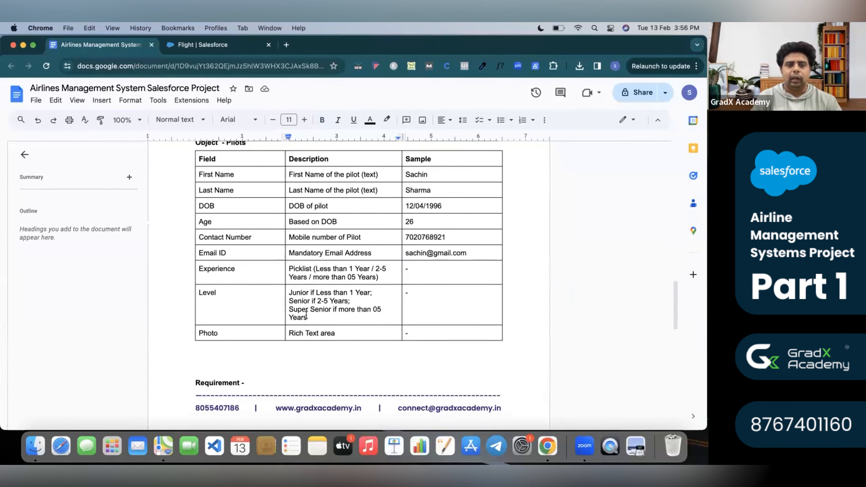
{"action": "scroll", "coordinate": [238, 177], "scroll_direction": "up", "scroll_amount": 2}
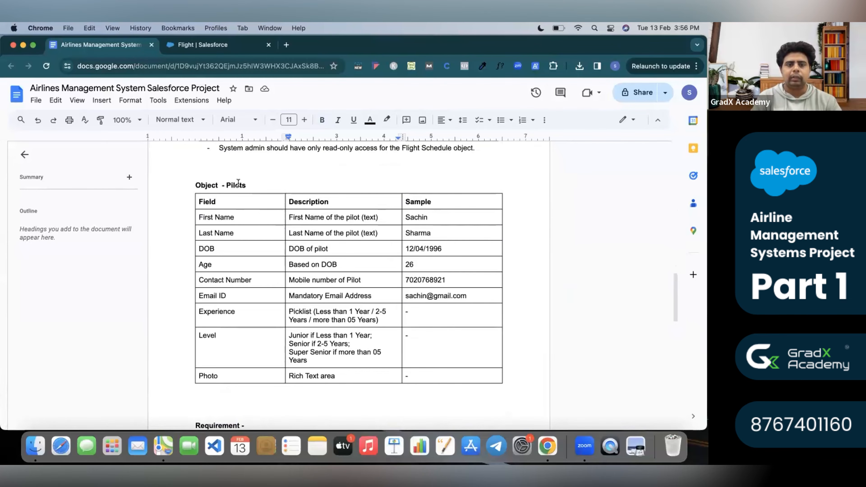
{"action": "double_click", "coordinate": [238, 185]}
{"action": "scroll", "coordinate": [238, 184], "scroll_direction": "up", "scroll_amount": 15}
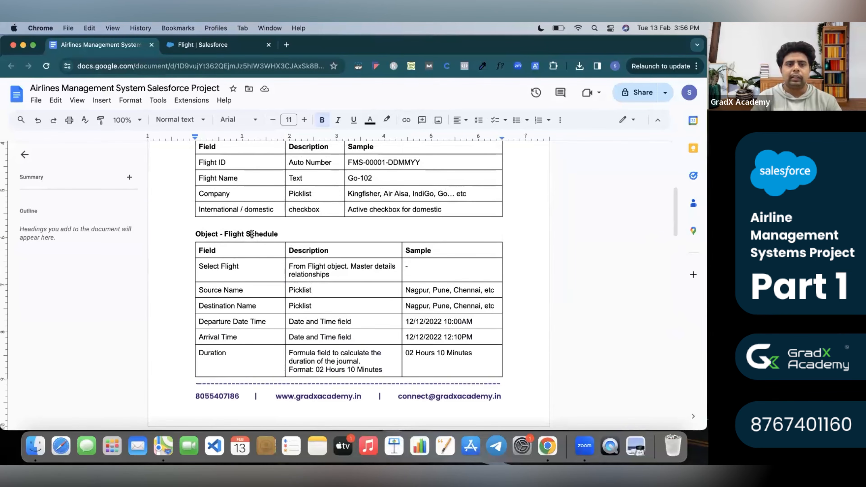
{"action": "double_click", "coordinate": [253, 235]}
{"action": "scroll", "coordinate": [232, 225], "scroll_direction": "down", "scroll_amount": 10}
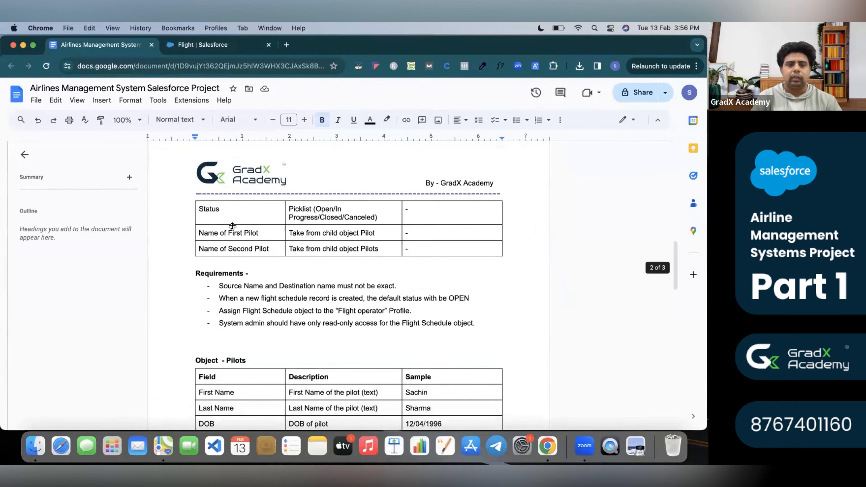
{"action": "double_click", "coordinate": [236, 328]}
{"action": "key", "text": "super+c"}
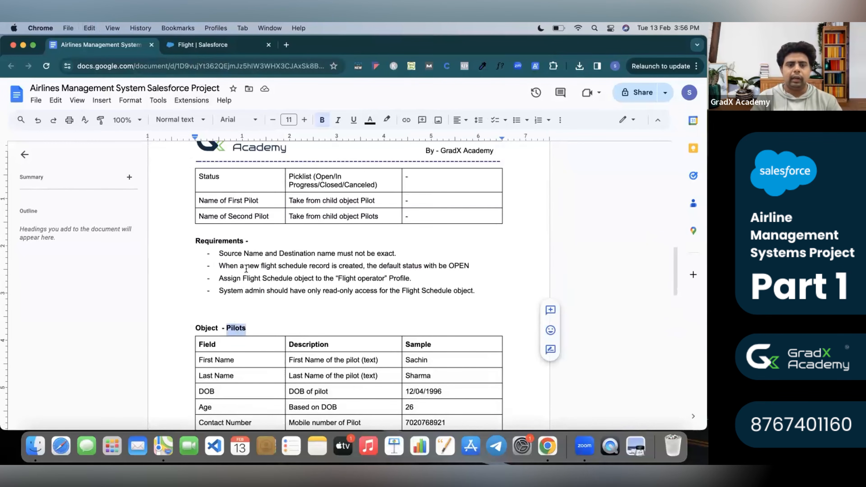
Go from Flight's setup page to Object Manager and start Create > Custom Object.
{"action": "left_click", "coordinate": [235, 47]}
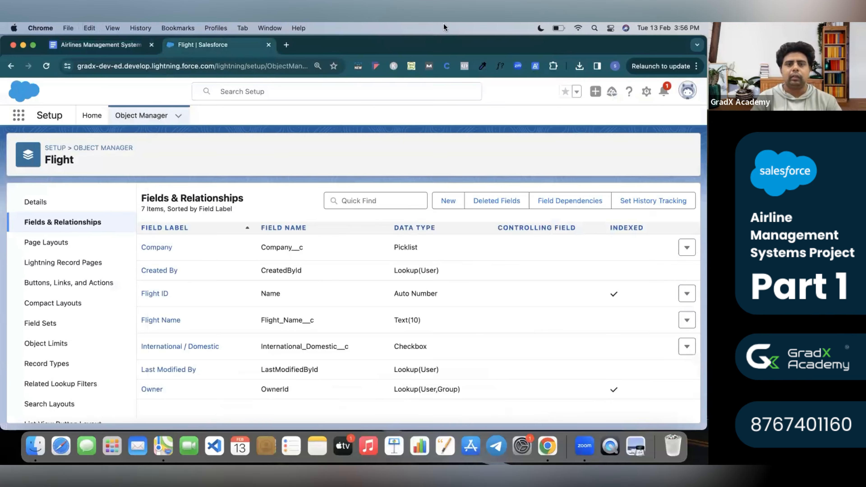
{"action": "left_click", "coordinate": [451, 205]}
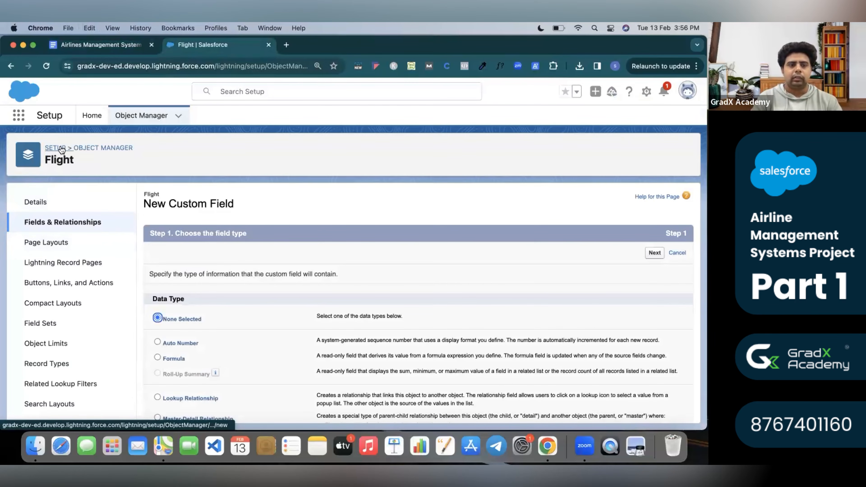
{"action": "left_click", "coordinate": [103, 148]}
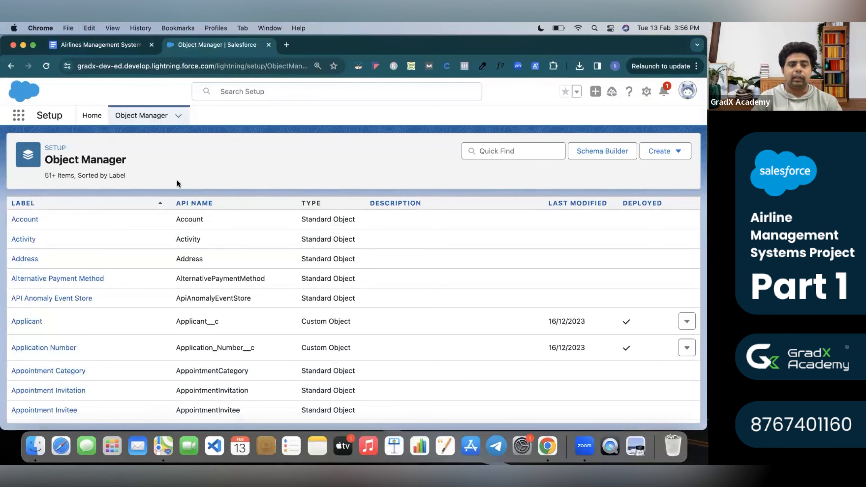
{"action": "left_click", "coordinate": [667, 156]}
{"action": "left_click", "coordinate": [645, 183]}
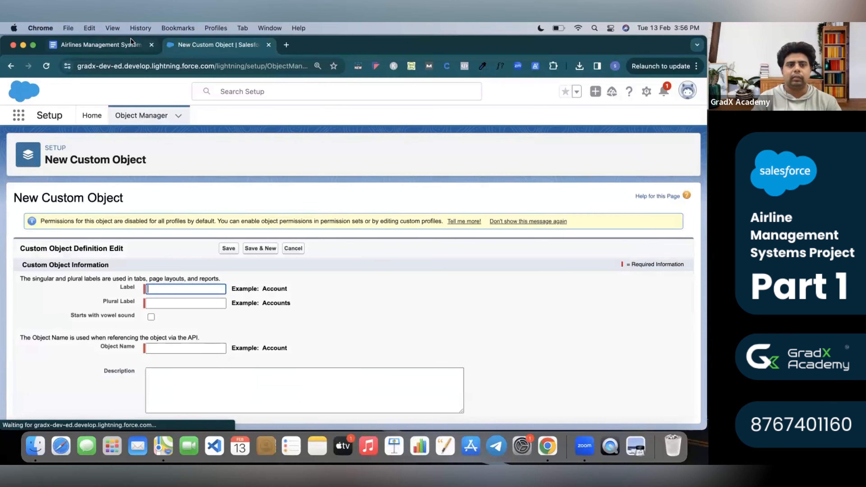
{"action": "left_click", "coordinate": [99, 44]}
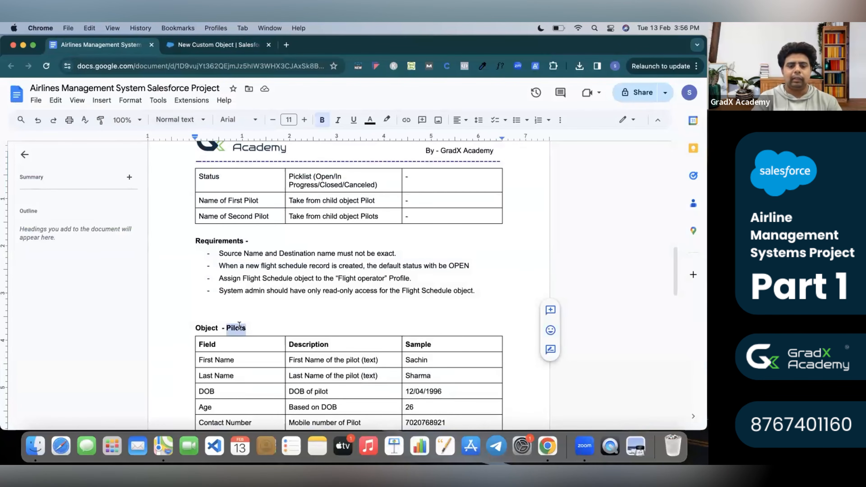
Paste Pilots as the label, trim it to Pilot, and set Plural Label and Object Name to Pilots.
{"action": "left_click", "coordinate": [225, 45]}
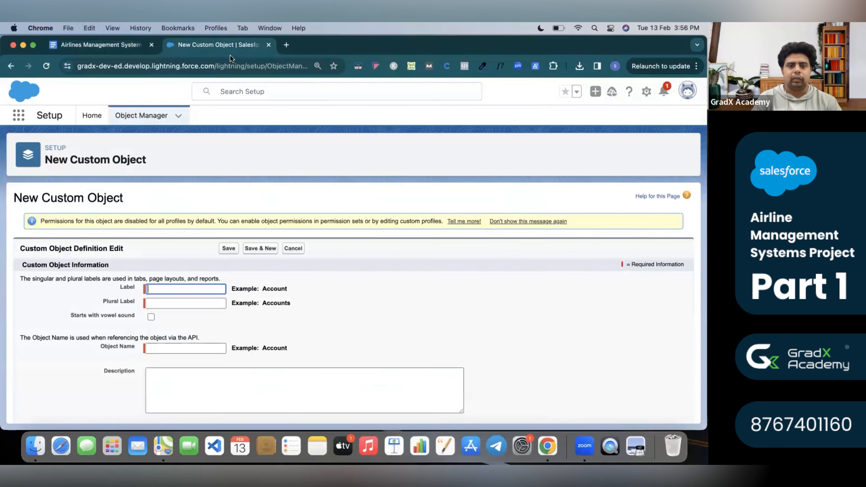
{"action": "key", "text": "super+v"}
{"action": "left_click", "coordinate": [237, 311]}
{"action": "left_click", "coordinate": [199, 304]}
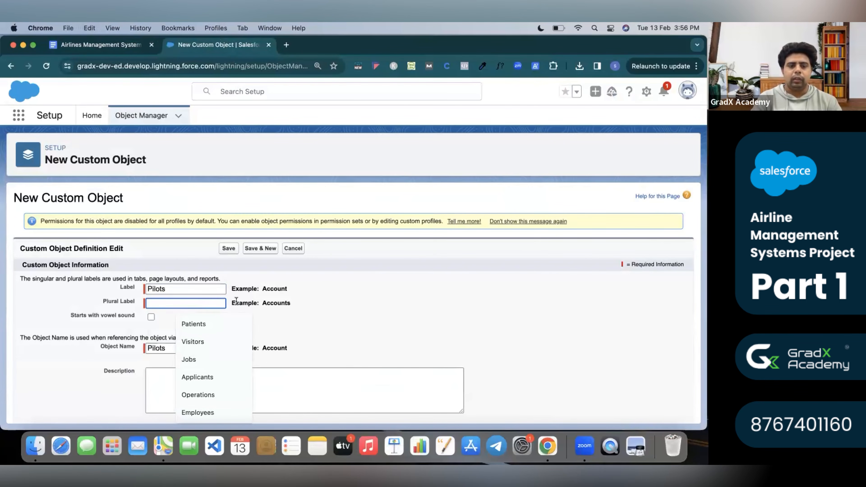
{"action": "left_click", "coordinate": [187, 289]}
{"action": "key", "text": "BackSpace"}
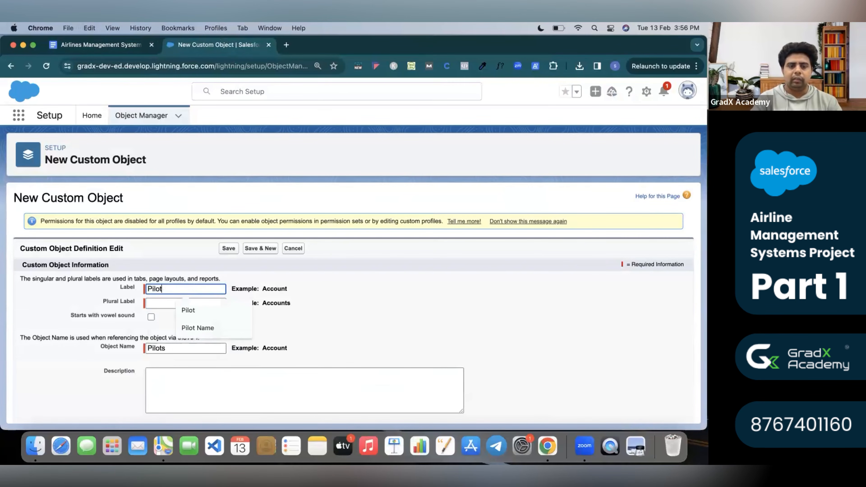
{"action": "double_click", "coordinate": [177, 289]}
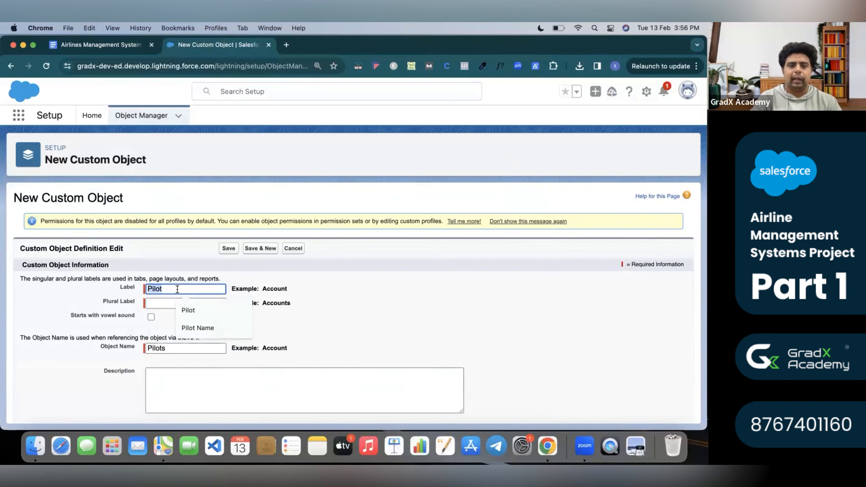
{"action": "left_click", "coordinate": [153, 304]}
{"action": "left_click", "coordinate": [230, 328]}
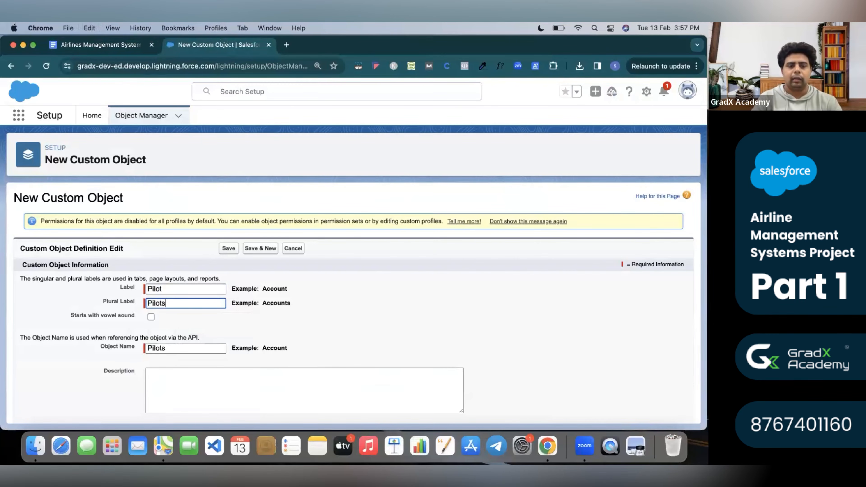
{"action": "left_click", "coordinate": [196, 348]}
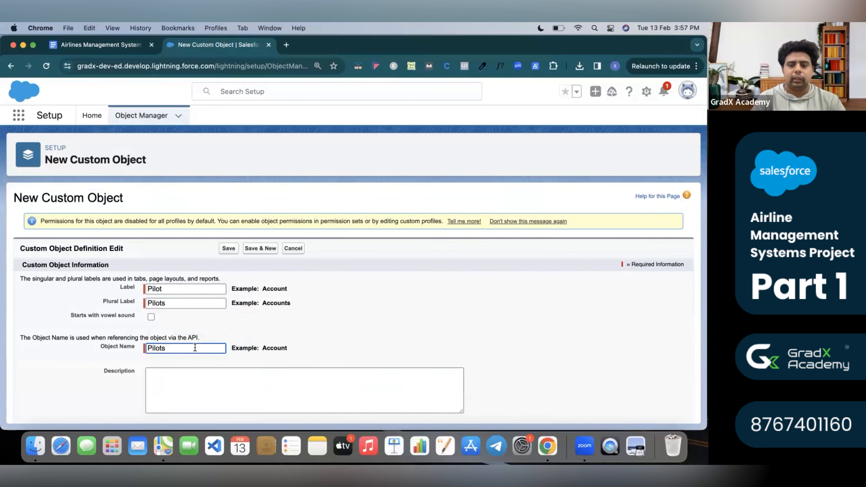
{"action": "left_click", "coordinate": [368, 329]}
{"action": "scroll", "coordinate": [367, 329], "scroll_direction": "down", "scroll_amount": 10}
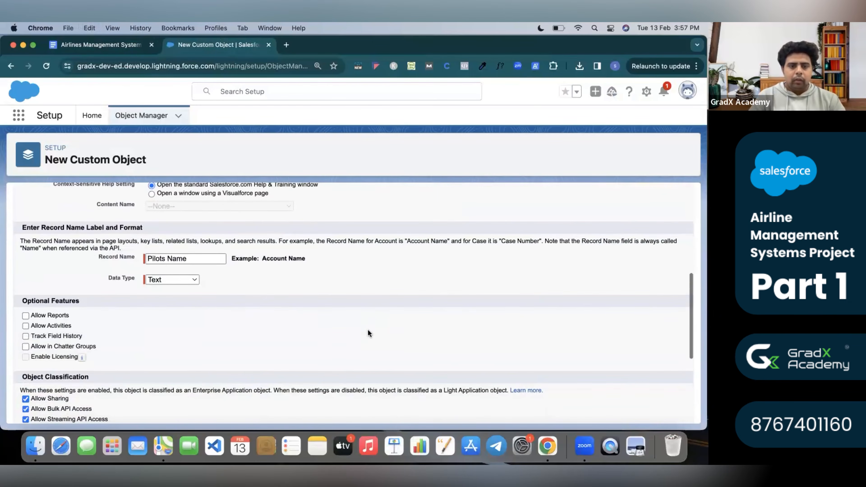
Check the First Name row in the spec's Pilots field table.
{"action": "left_click", "coordinate": [114, 46]}
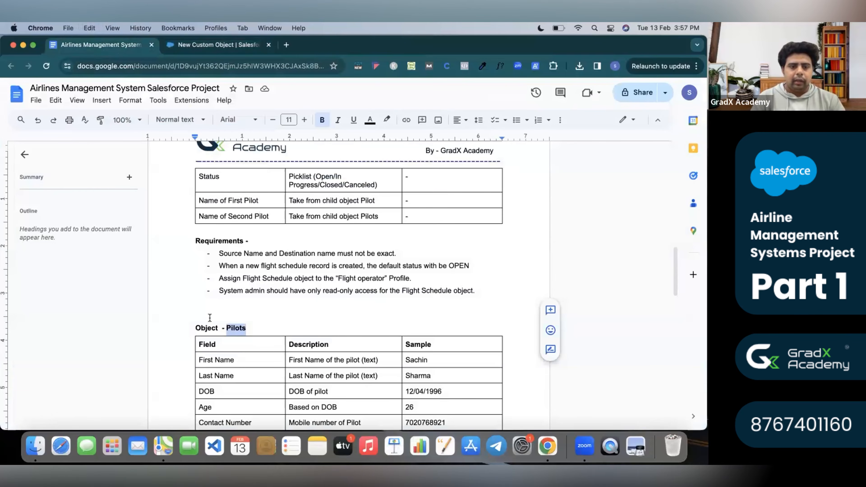
{"action": "left_click_drag", "start_coordinate": [241, 359], "coordinate": [272, 366]}
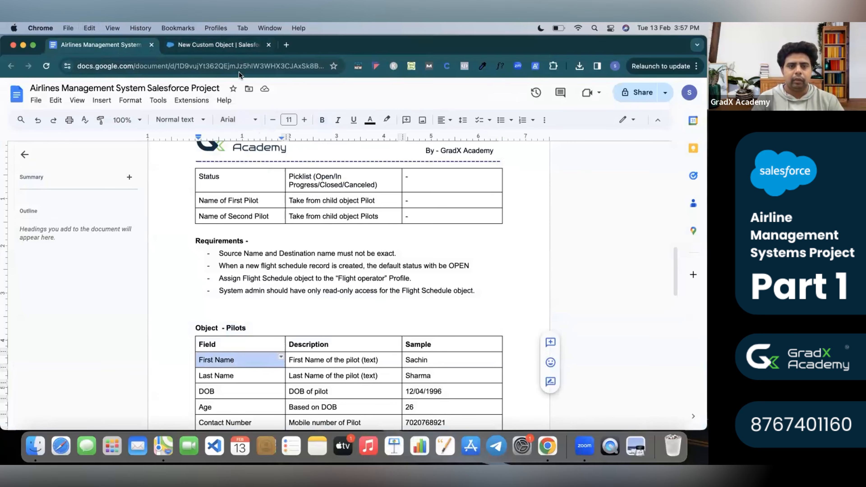
{"action": "left_click", "coordinate": [220, 46]}
Set Record Name to 'Last Name', allow reports and activities, and Save & New the Pilot object.
{"action": "scroll", "coordinate": [211, 337], "scroll_direction": "down", "scroll_amount": 2}
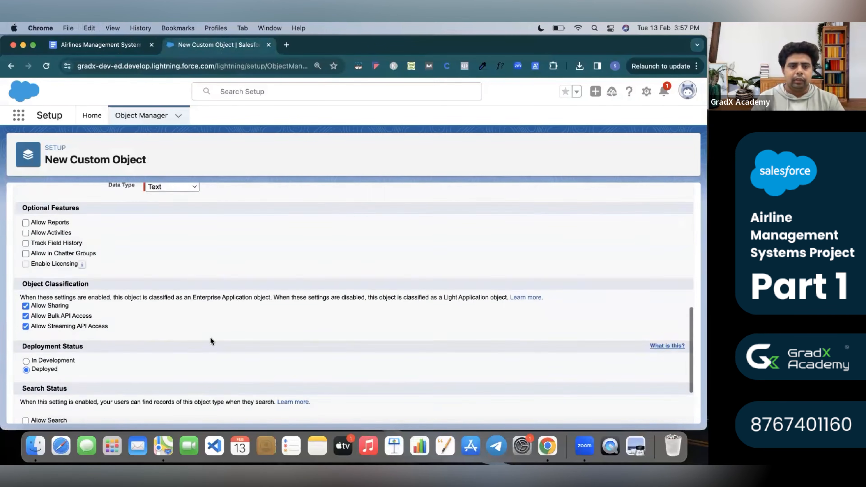
{"action": "scroll", "coordinate": [210, 337], "scroll_direction": "up", "scroll_amount": 2}
{"action": "triple_click", "coordinate": [160, 233]}
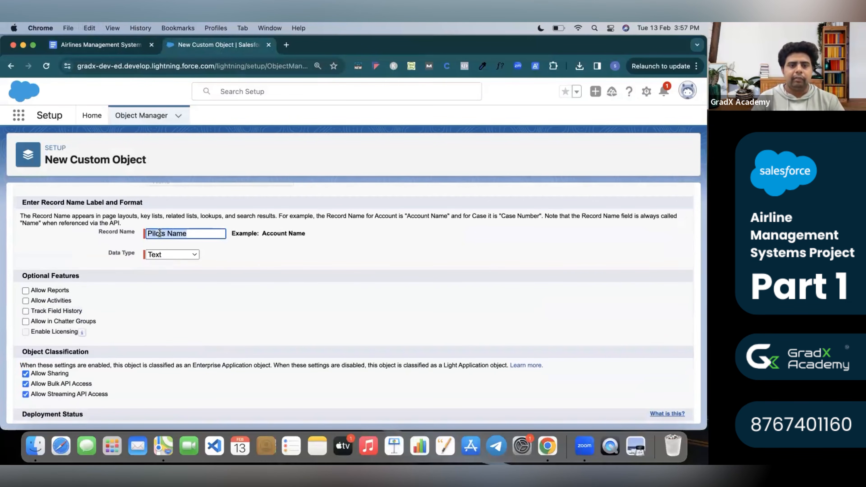
{"action": "type", "text": "Last Na"}
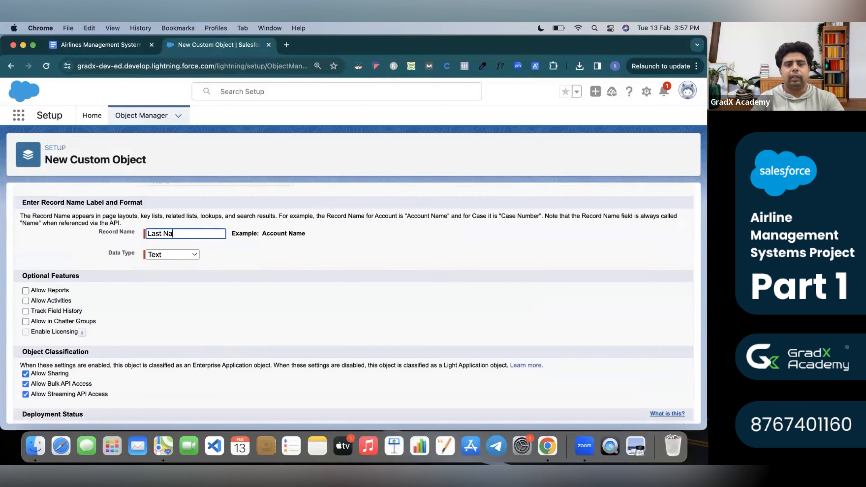
{"action": "type", "text": "me"}
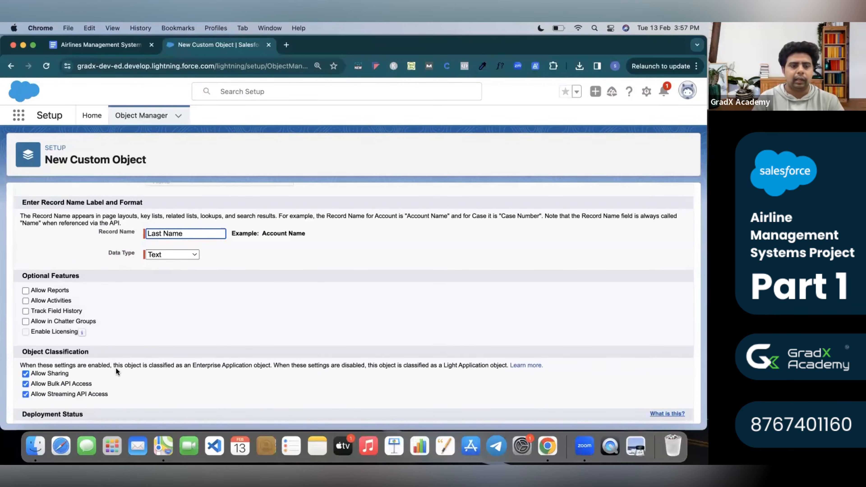
{"action": "scroll", "coordinate": [116, 368], "scroll_direction": "down", "scroll_amount": 5}
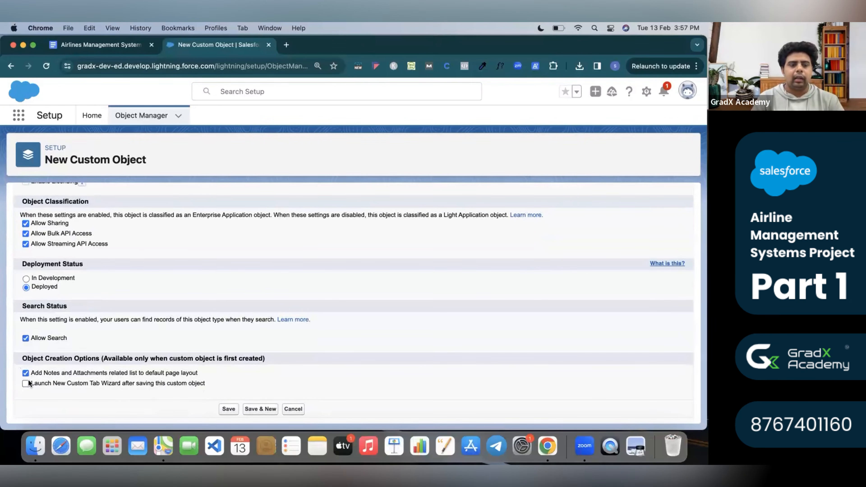
{"action": "scroll", "coordinate": [26, 382], "scroll_direction": "up", "scroll_amount": 5}
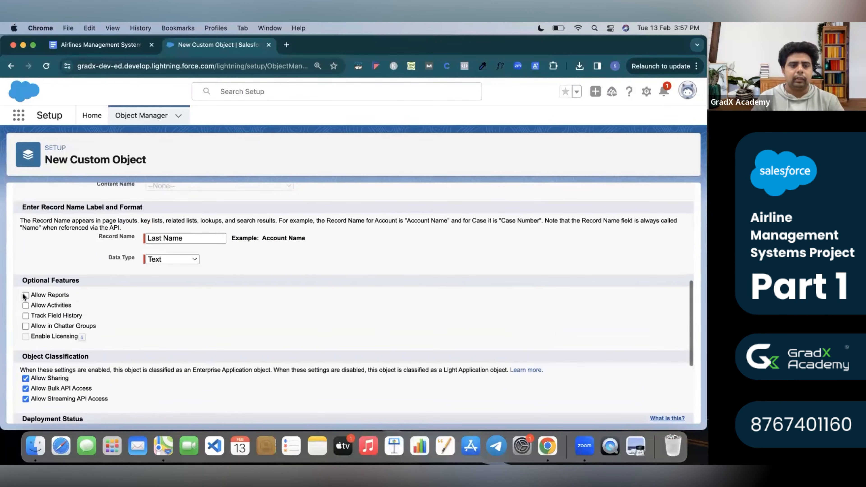
{"action": "left_click", "coordinate": [25, 296]}
{"action": "left_click", "coordinate": [25, 306]}
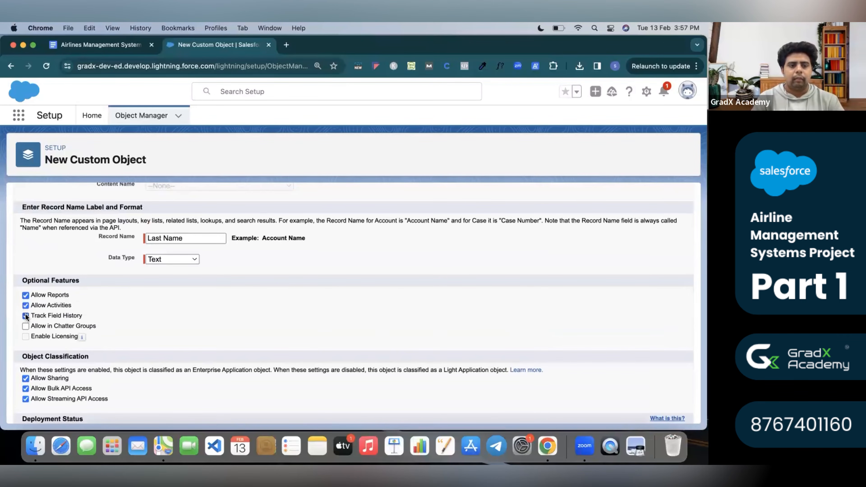
{"action": "scroll", "coordinate": [27, 326], "scroll_direction": "down", "scroll_amount": 5}
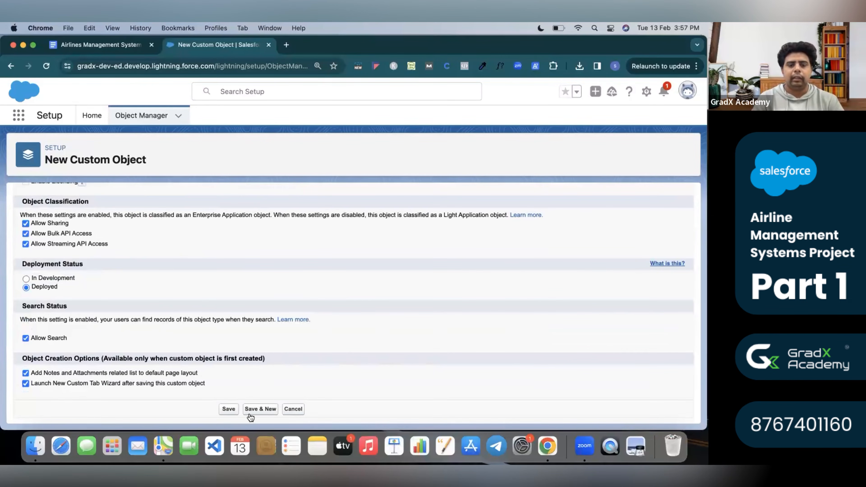
{"action": "left_click", "coordinate": [254, 411]}
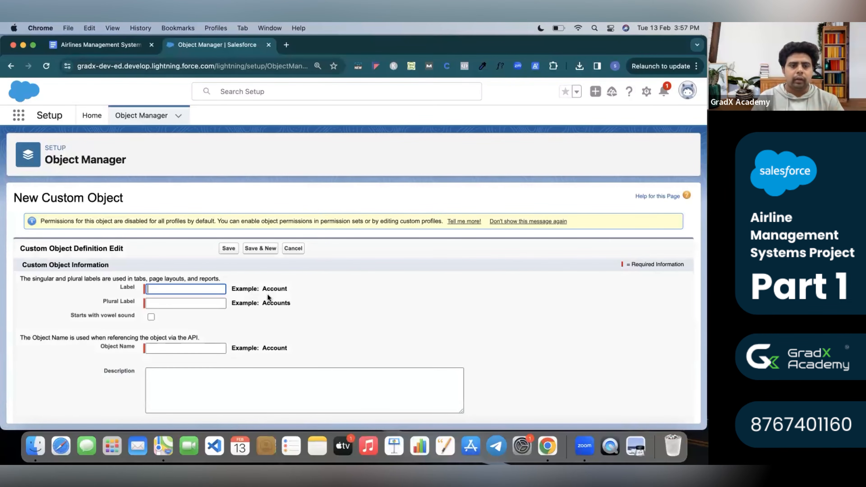
Find the Object - Flight Schedule heading in the spec and copy 'Flight Schedule'.
{"action": "left_click", "coordinate": [95, 48]}
{"action": "scroll", "coordinate": [252, 219], "scroll_direction": "down", "scroll_amount": 5}
{"action": "scroll", "coordinate": [252, 218], "scroll_direction": "down", "scroll_amount": 5}
{"action": "scroll", "coordinate": [252, 219], "scroll_direction": "up", "scroll_amount": 1}
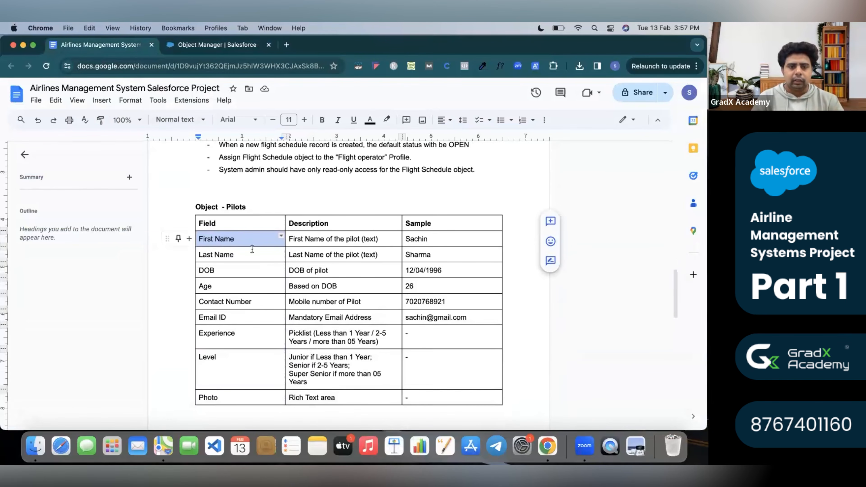
{"action": "scroll", "coordinate": [298, 267], "scroll_direction": "up", "scroll_amount": 13}
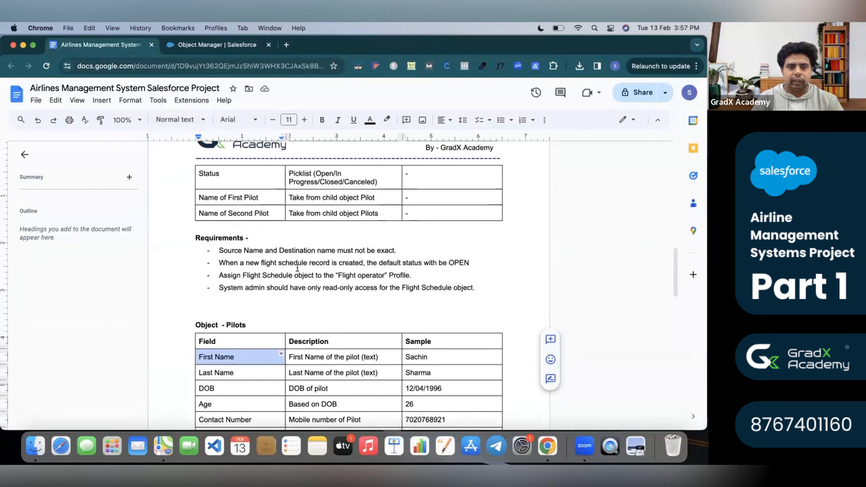
{"action": "scroll", "coordinate": [298, 268], "scroll_direction": "down", "scroll_amount": 9}
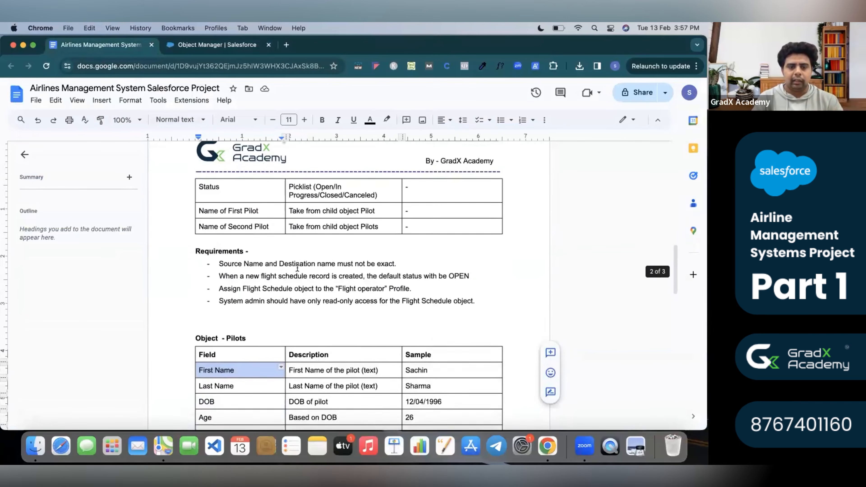
{"action": "double_click", "coordinate": [237, 339]}
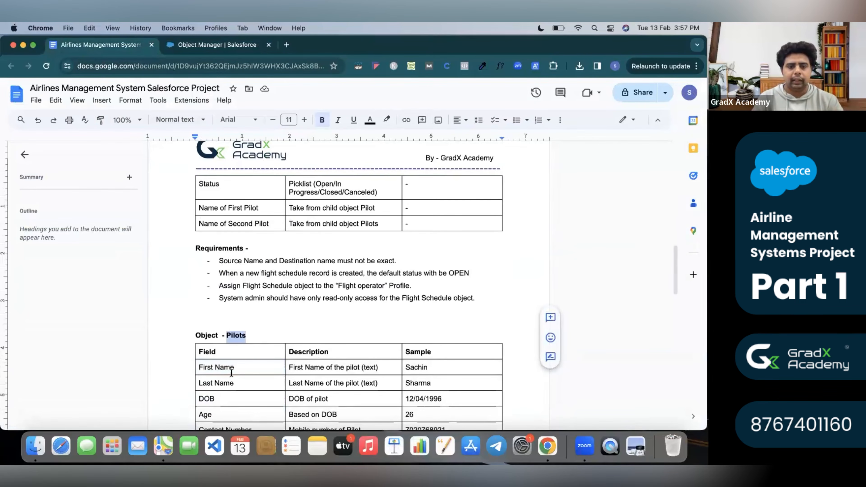
{"action": "scroll", "coordinate": [315, 397], "scroll_direction": "up", "scroll_amount": 10}
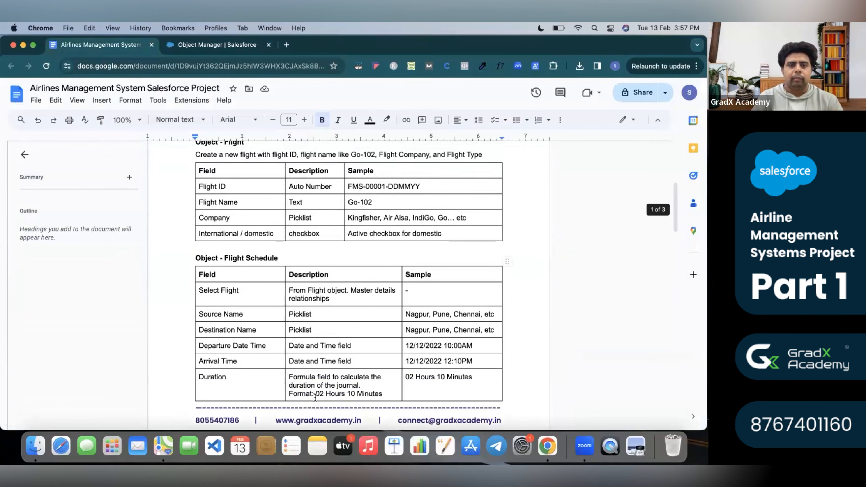
{"action": "left_click_drag", "start_coordinate": [279, 259], "coordinate": [223, 256]}
{"action": "key", "text": "super+c"}
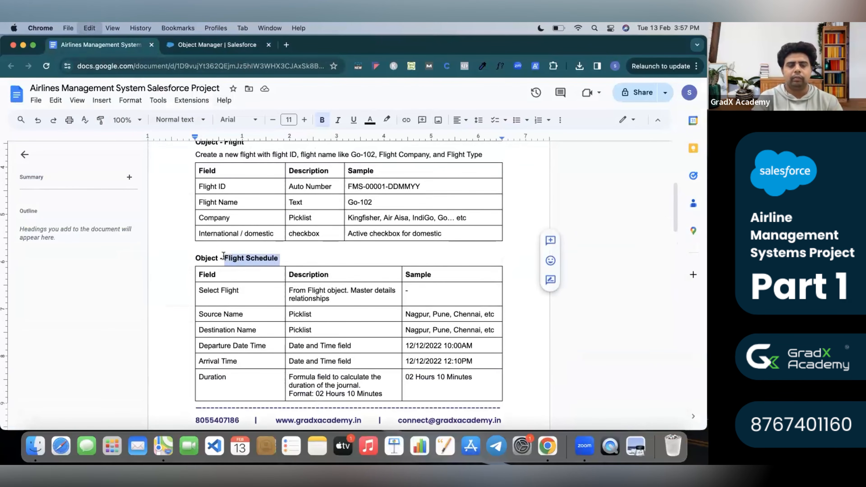
{"action": "left_click", "coordinate": [213, 45]}
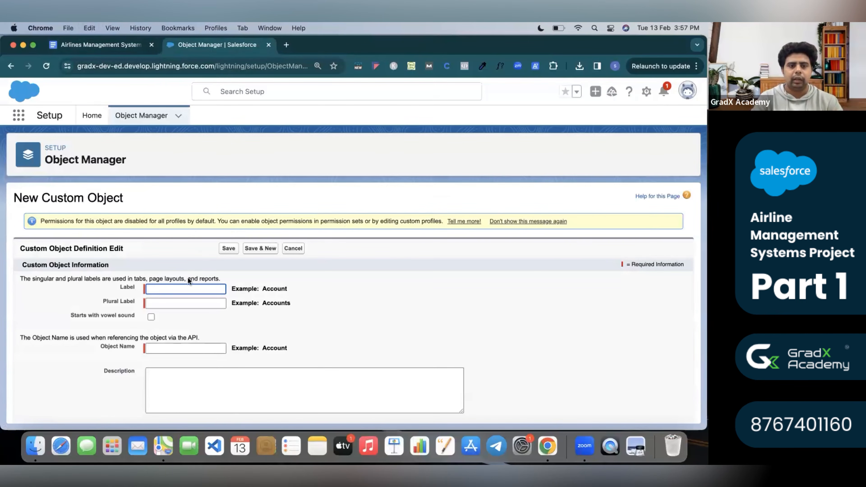
Paste Flight Schedule into Label and Plural Label, letting Object Name become Flight_Schedule.
{"action": "left_click", "coordinate": [188, 288]}
{"action": "key", "text": "super+v"}
{"action": "left_click", "coordinate": [285, 289]}
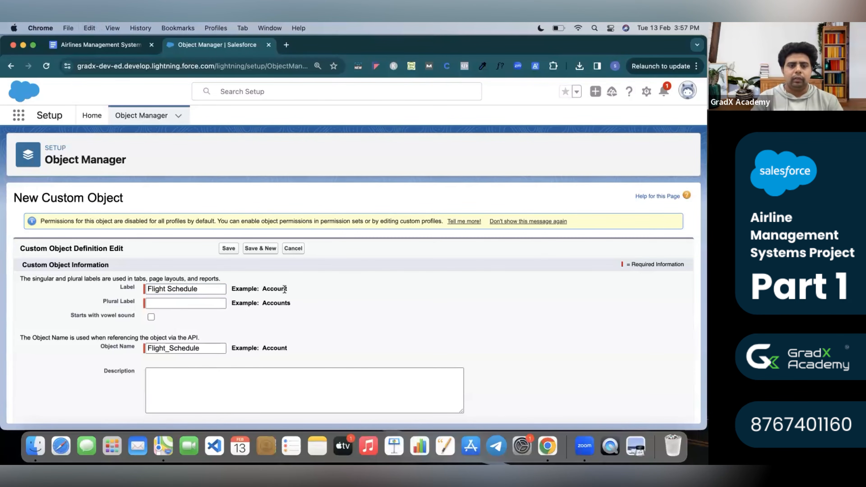
{"action": "triple_click", "coordinate": [193, 289]}
{"action": "key", "text": "super+c"}
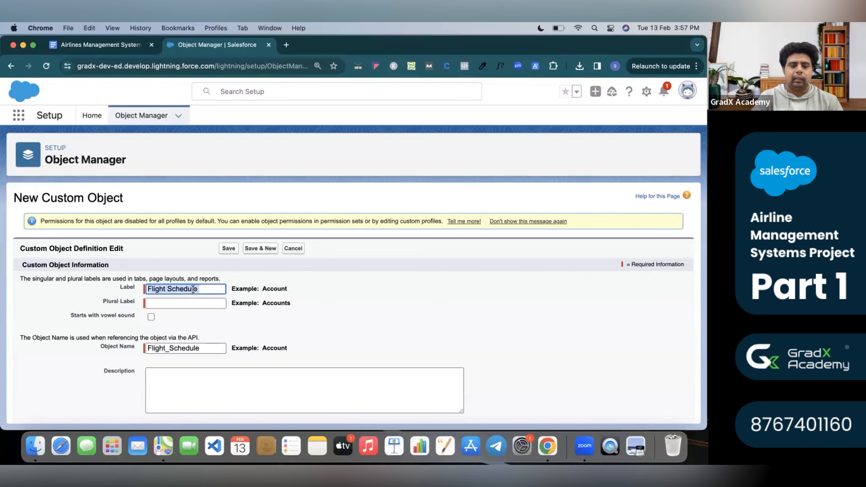
{"action": "left_click", "coordinate": [187, 304]}
{"action": "key", "text": "super+v"}
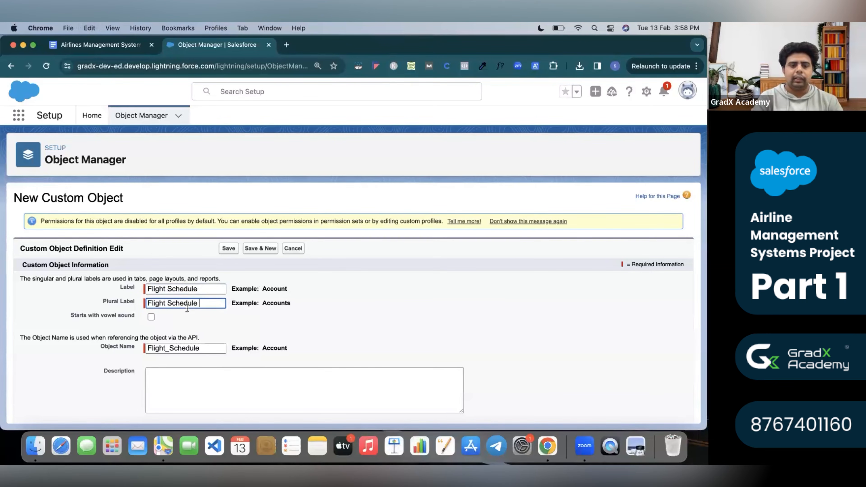
{"action": "left_click", "coordinate": [352, 305]}
Compare the default record name 'Flight Schedule Name' with the spec's record name format.
{"action": "scroll", "coordinate": [352, 305], "scroll_direction": "down", "scroll_amount": 5}
{"action": "scroll", "coordinate": [352, 305], "scroll_direction": "up", "scroll_amount": 2}
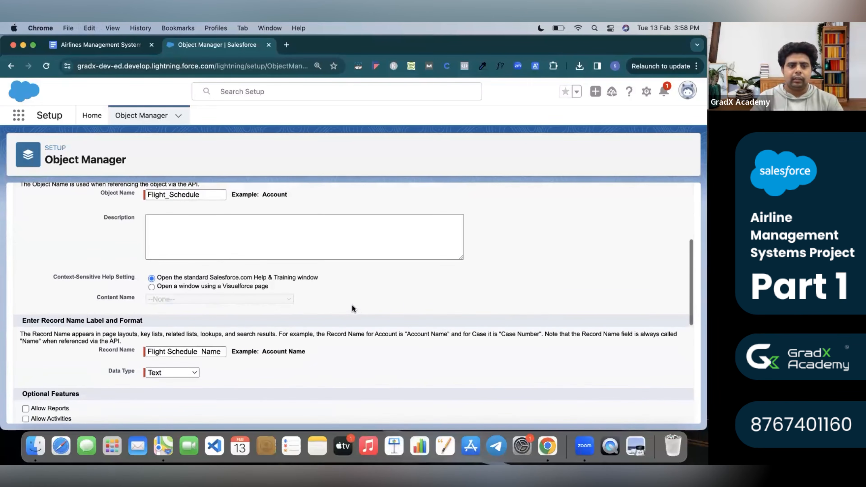
{"action": "scroll", "coordinate": [352, 307], "scroll_direction": "down", "scroll_amount": 1}
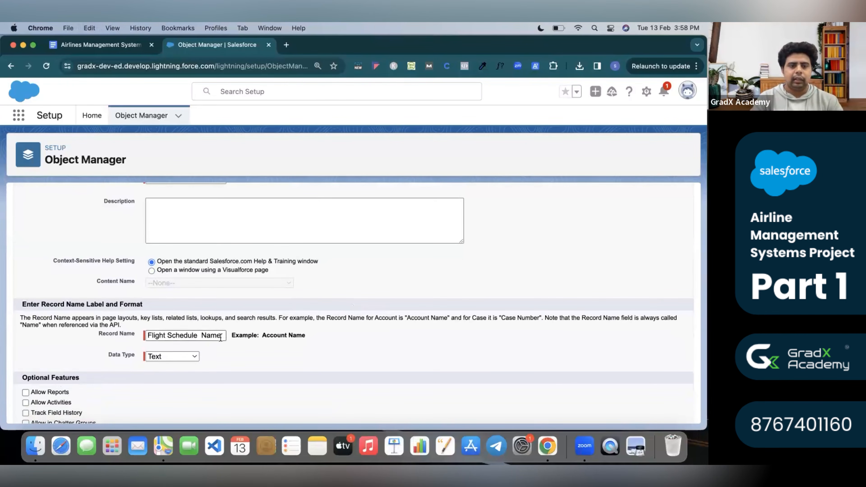
{"action": "triple_click", "coordinate": [202, 335]}
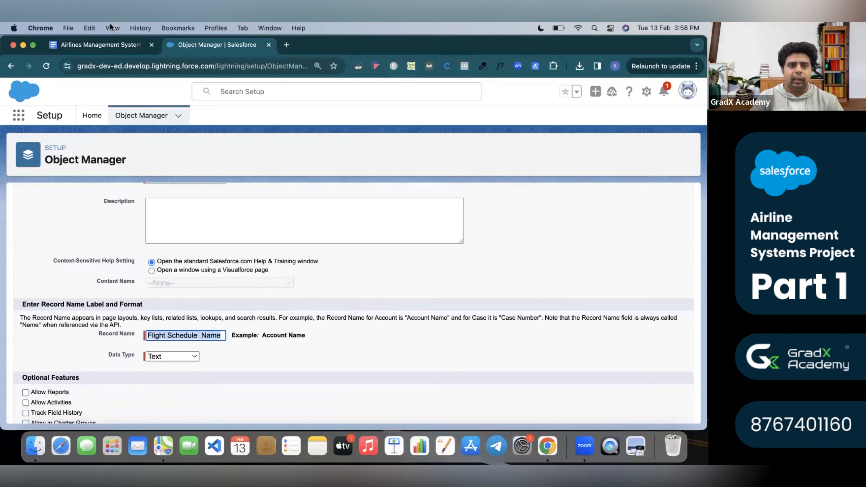
{"action": "left_click", "coordinate": [101, 45]}
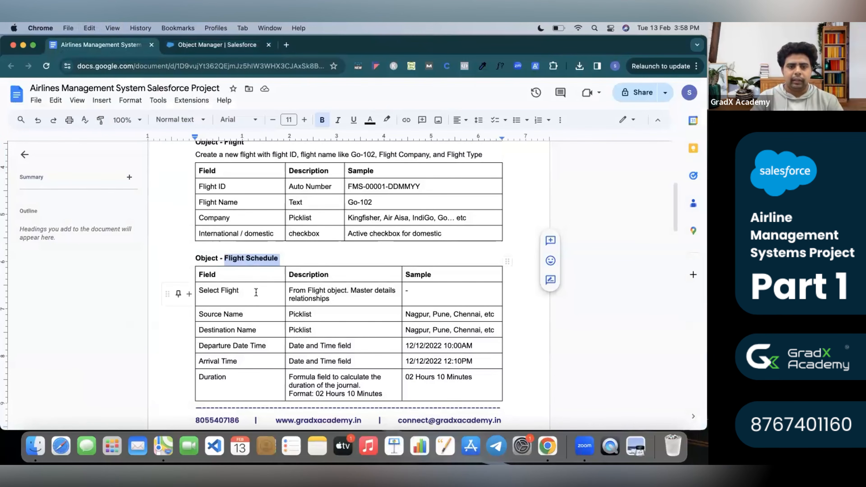
{"action": "scroll", "coordinate": [256, 293], "scroll_direction": "down", "scroll_amount": 6}
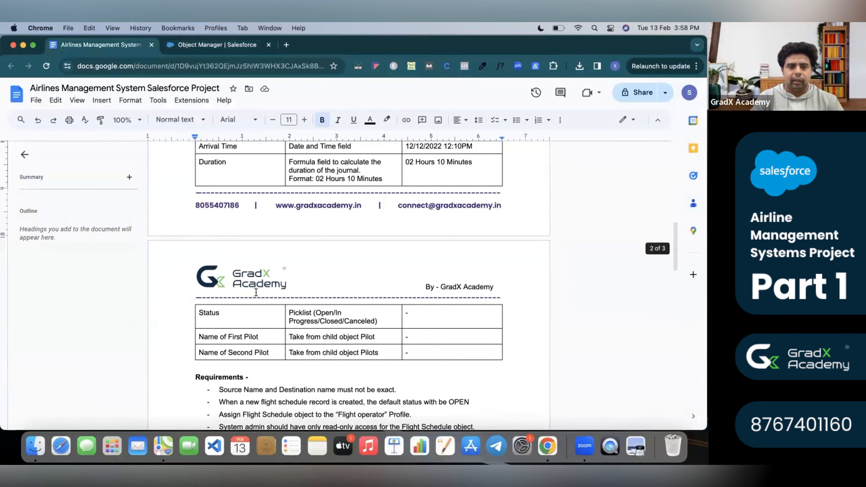
{"action": "scroll", "coordinate": [256, 292], "scroll_direction": "up", "scroll_amount": 1}
{"action": "left_click", "coordinate": [201, 45]}
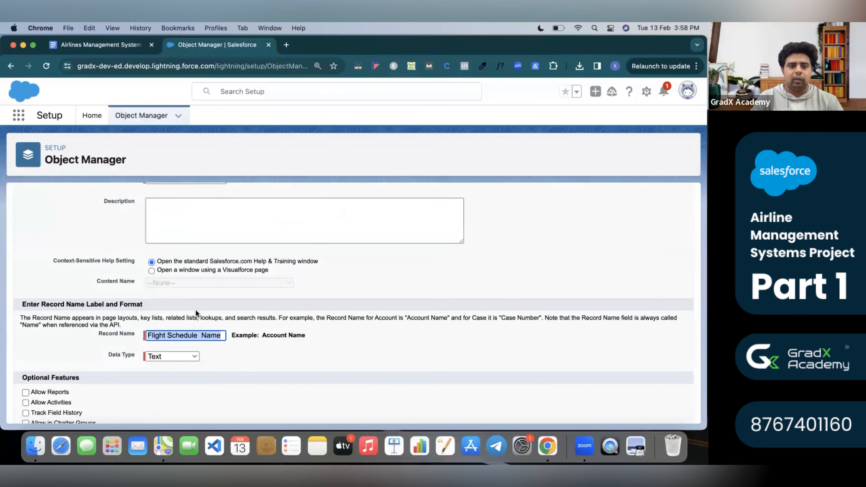
Change the Flight Schedule record name label to Flight Schedule ID.
{"action": "triple_click", "coordinate": [180, 334]}
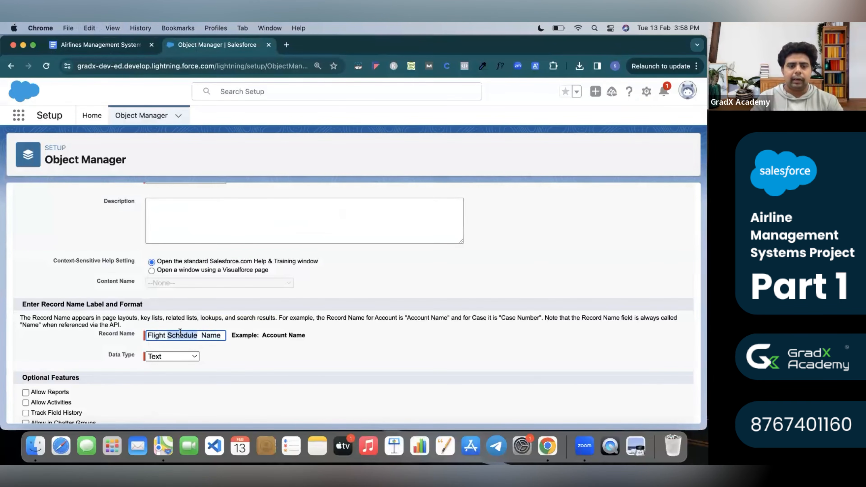
{"action": "double_click", "coordinate": [207, 335]}
{"action": "key", "text": "BackSpace"}
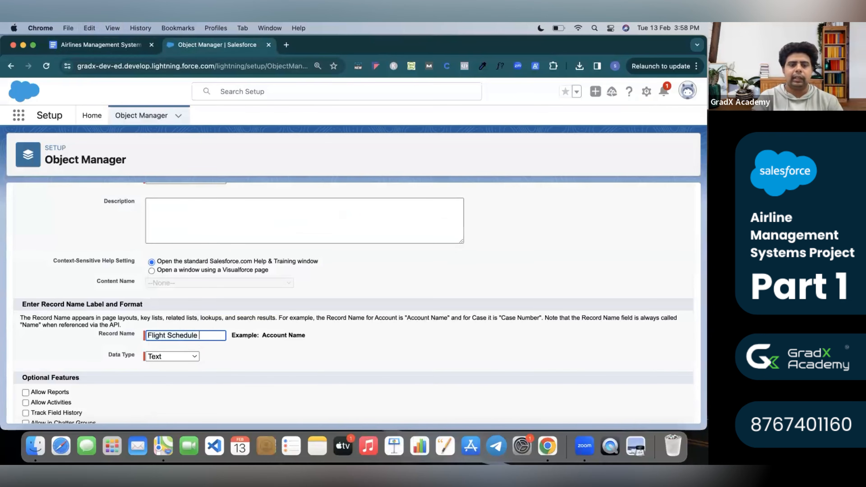
{"action": "key", "text": "Tab"}
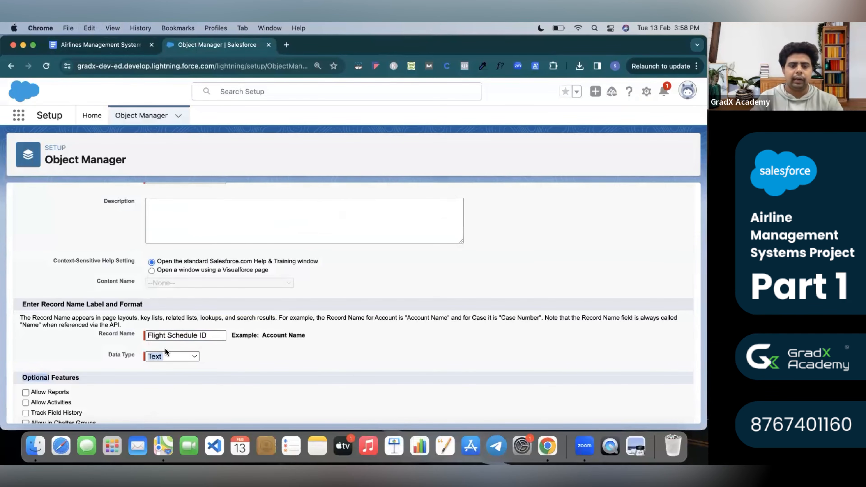
Make the record name an Auto Number with display format FMS-{000000}, starting at 1.
{"action": "left_click", "coordinate": [175, 355]}
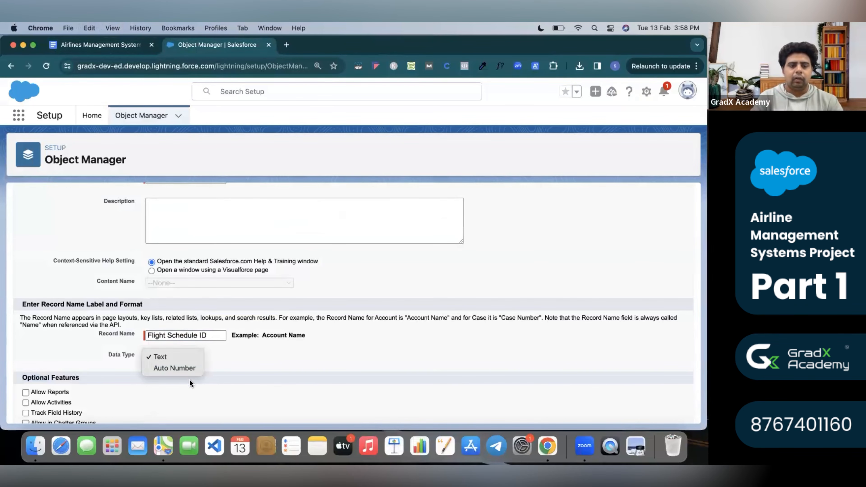
{"action": "left_click", "coordinate": [184, 368]}
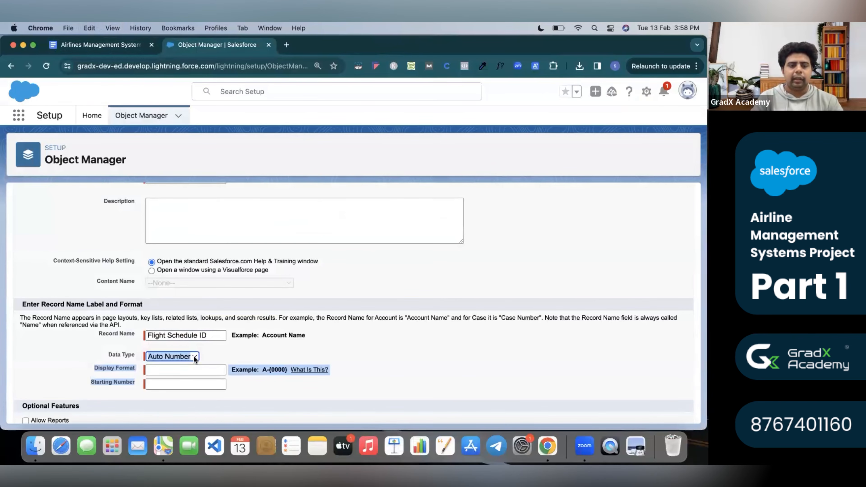
{"action": "left_click", "coordinate": [243, 347]}
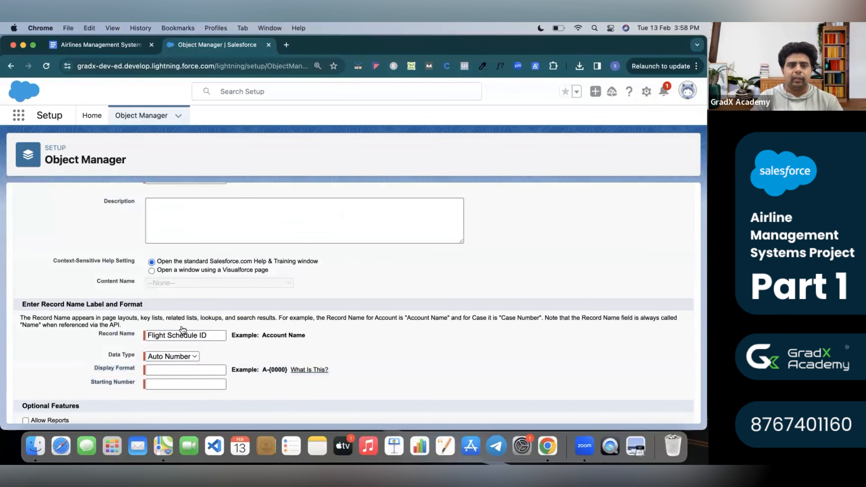
{"action": "left_click", "coordinate": [195, 371]}
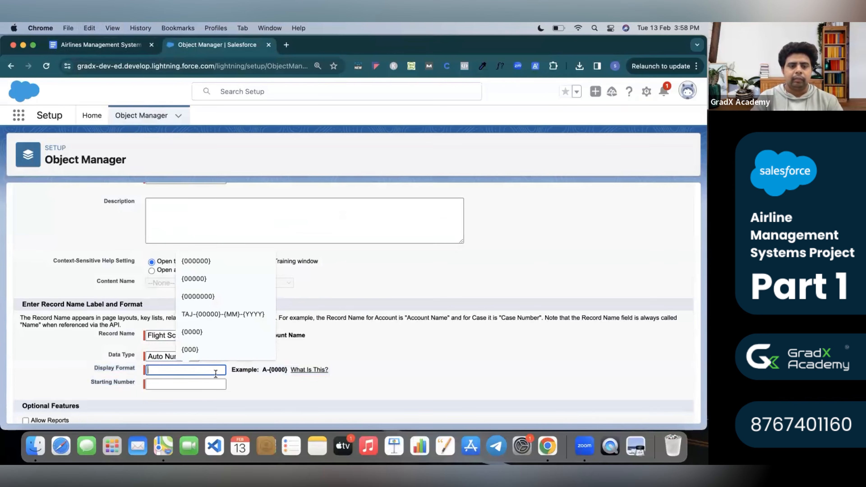
{"action": "type", "text": "FM"}
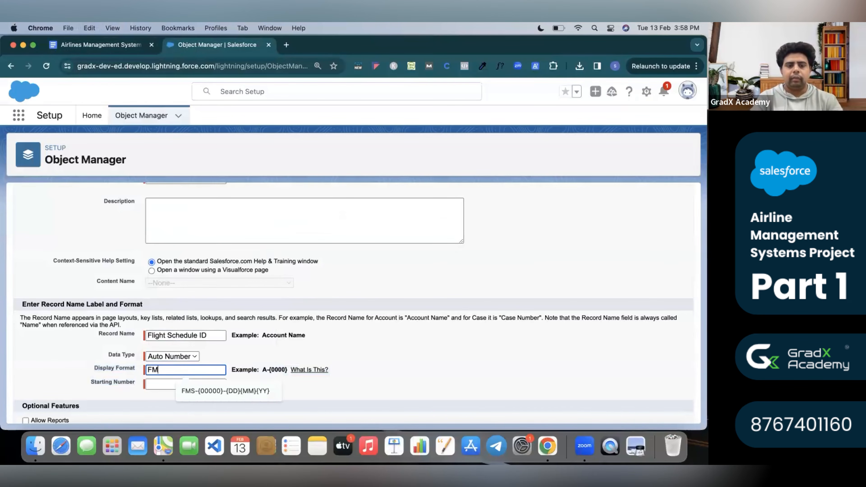
{"action": "type", "text": "S"}
{"action": "key", "text": "BackSpace"}
{"action": "type", "text": "-"}
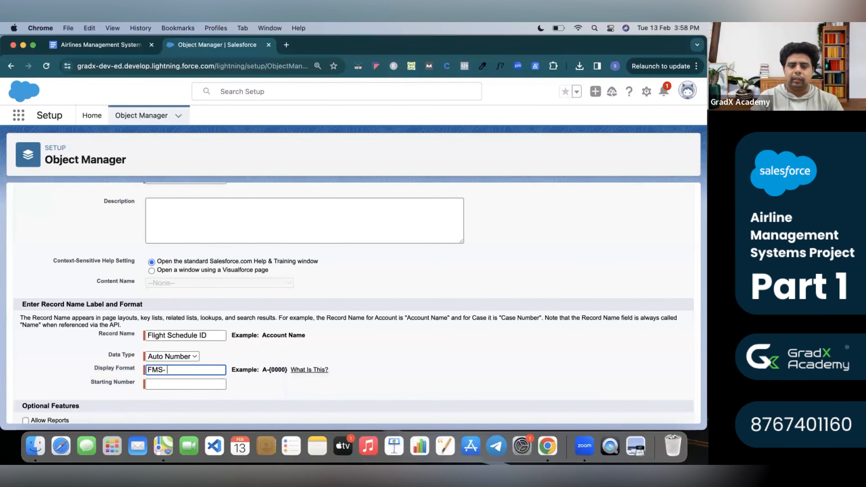
{"action": "type", "text": "{"}
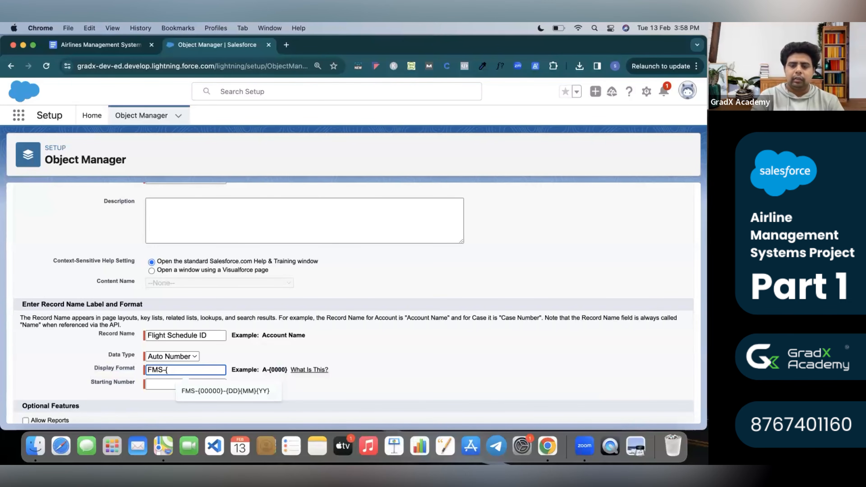
{"action": "type", "text": "}"}
{"action": "key", "text": "BackSpace"}
{"action": "key", "text": "BackSpace"}
{"action": "key", "text": "BackSpace"}
{"action": "type", "text": "{}000000"}
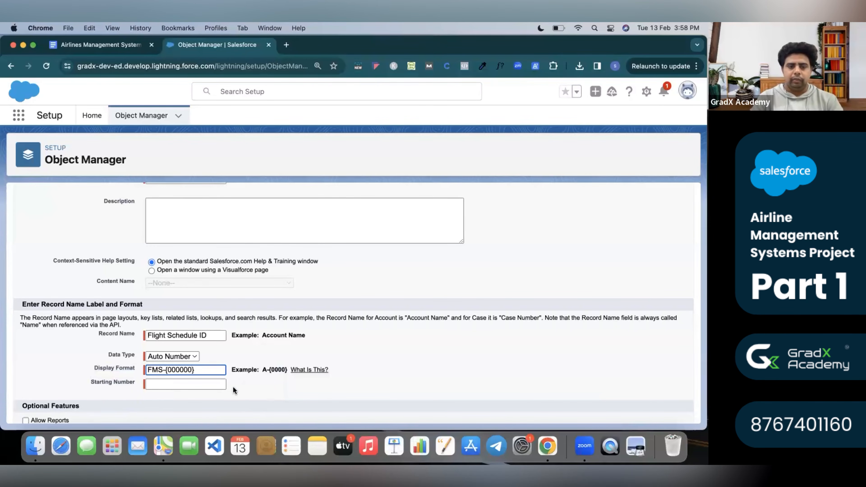
{"action": "left_click", "coordinate": [208, 384]}
{"action": "type", "text": "1"}
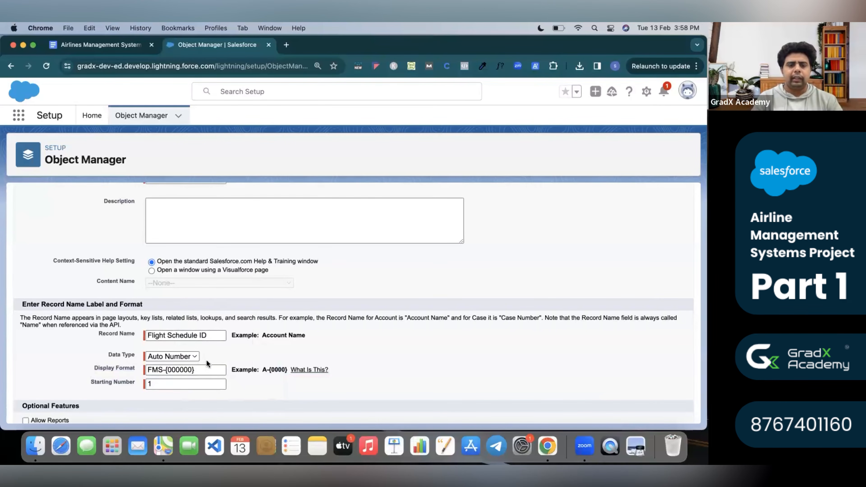
Allow Activities and Chatter Groups, then save the Flight Schedule object.
{"action": "scroll", "coordinate": [206, 360], "scroll_direction": "down", "scroll_amount": 2}
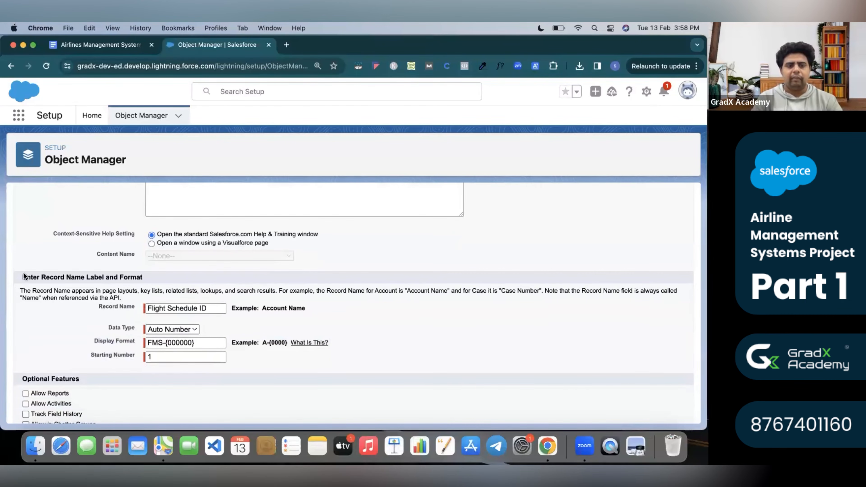
{"action": "scroll", "coordinate": [200, 358], "scroll_direction": "down", "scroll_amount": 10}
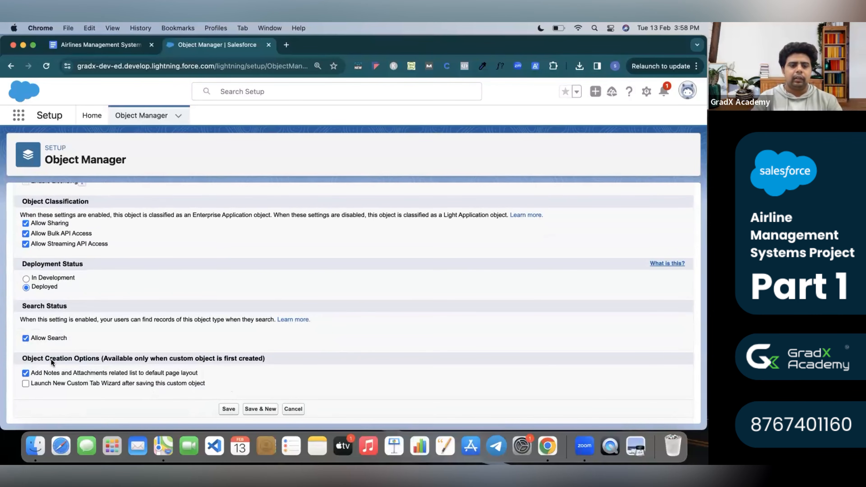
{"action": "scroll", "coordinate": [24, 378], "scroll_direction": "up", "scroll_amount": 5}
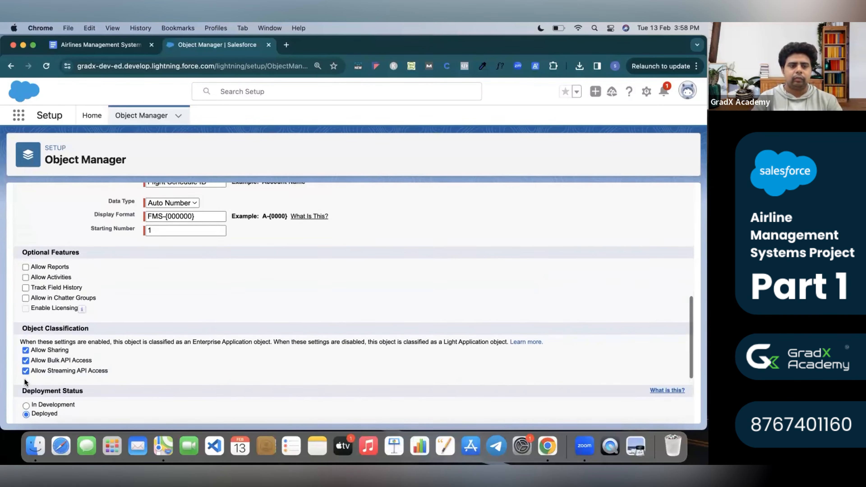
{"action": "left_click", "coordinate": [26, 300]}
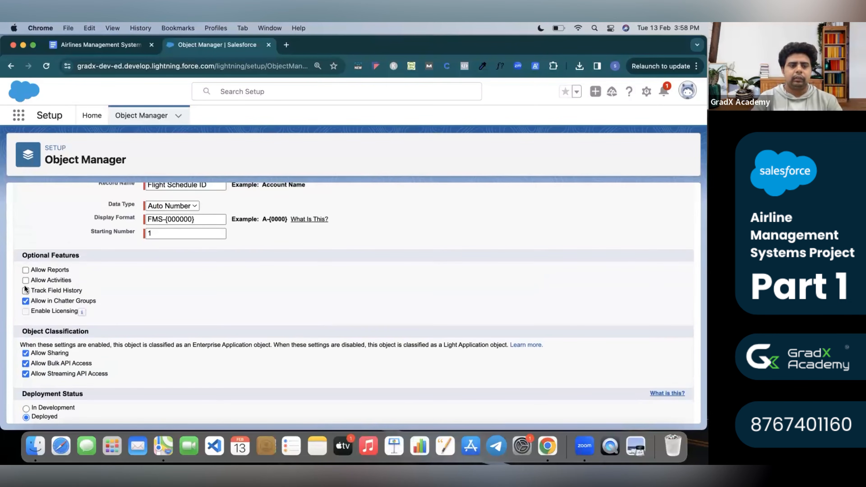
{"action": "left_click", "coordinate": [25, 280]}
{"action": "scroll", "coordinate": [150, 283], "scroll_direction": "down", "scroll_amount": 5}
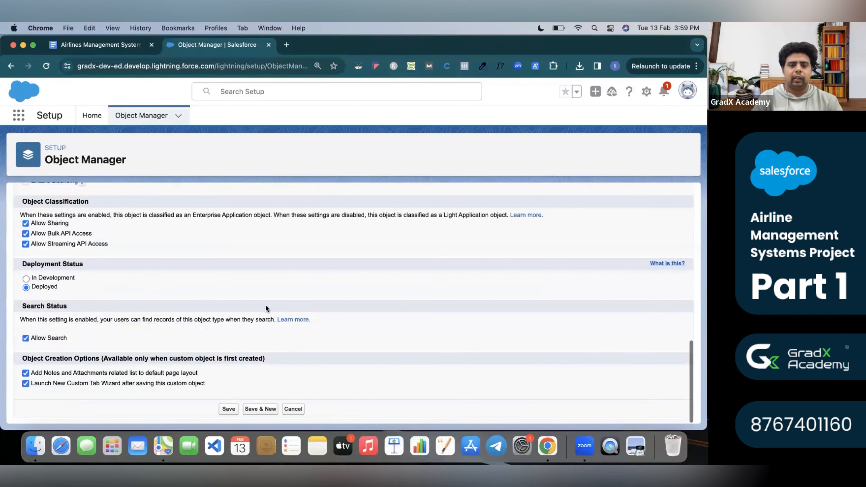
{"action": "left_click", "coordinate": [253, 411]}
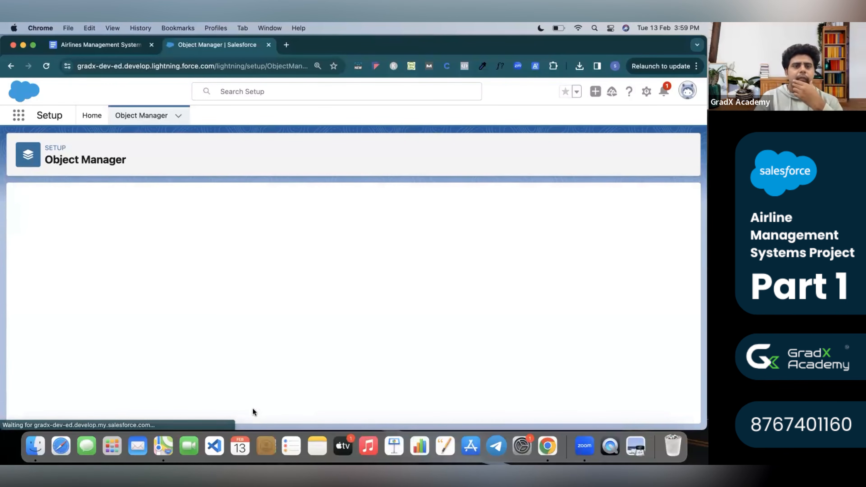
Find the Pilot object in Object Manager with search 'pi' and show its Fields & Relationships.
{"action": "left_click", "coordinate": [127, 49]}
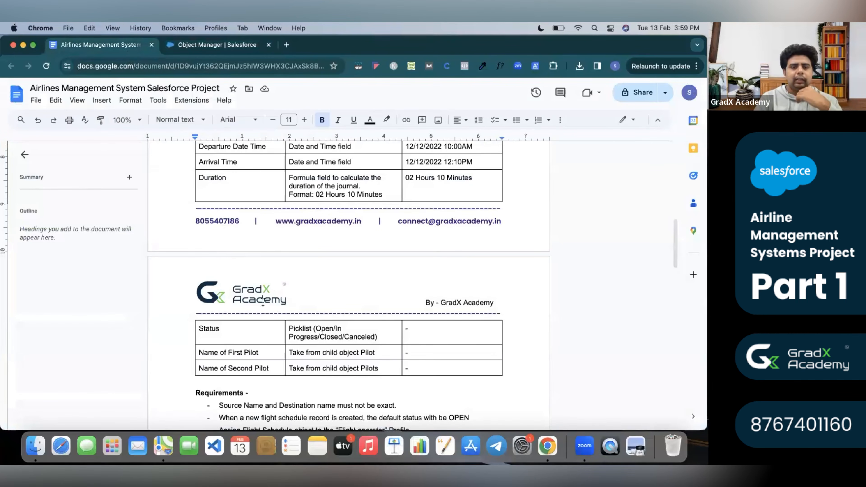
{"action": "scroll", "coordinate": [262, 302], "scroll_direction": "up", "scroll_amount": 4}
{"action": "scroll", "coordinate": [263, 302], "scroll_direction": "up", "scroll_amount": 2}
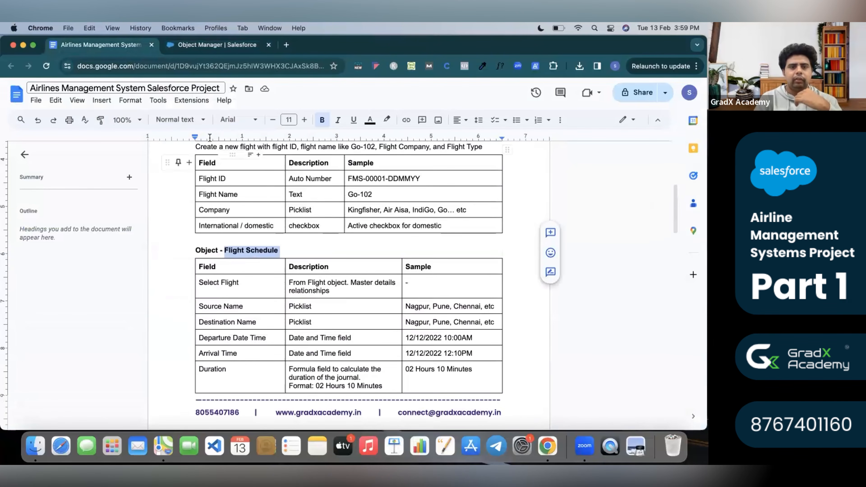
{"action": "left_click", "coordinate": [198, 48]}
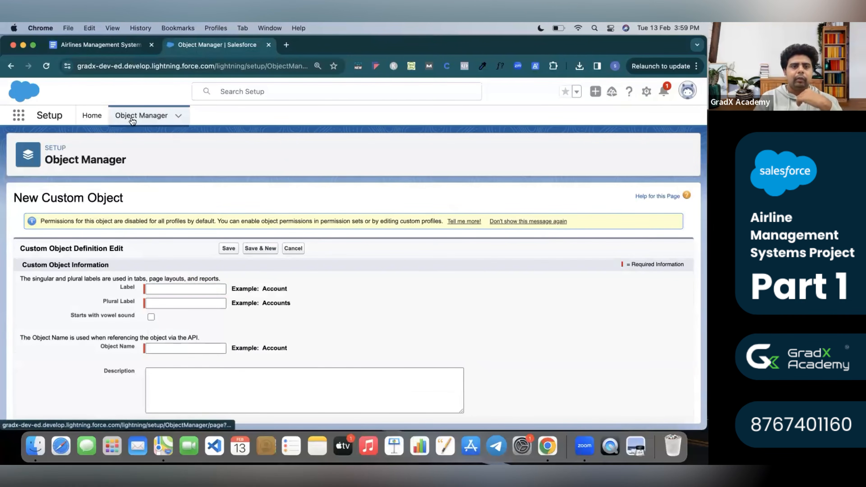
{"action": "left_click", "coordinate": [131, 117]}
{"action": "left_click", "coordinate": [505, 156]}
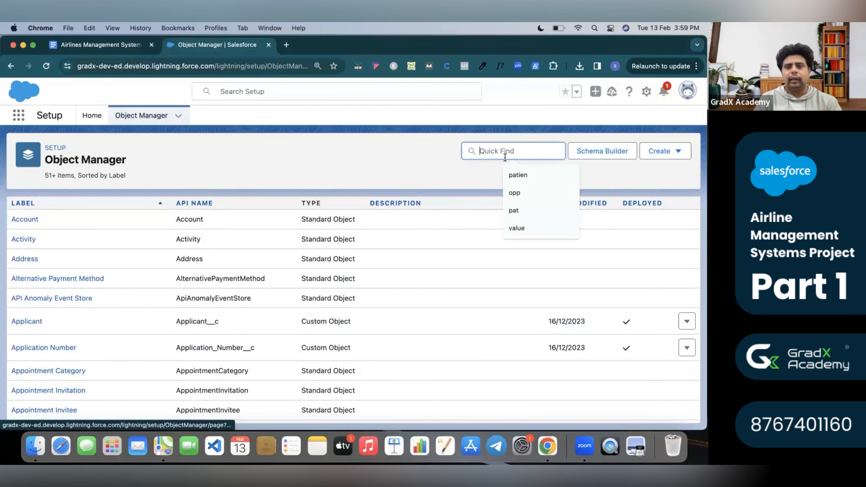
{"action": "type", "text": "pil"}
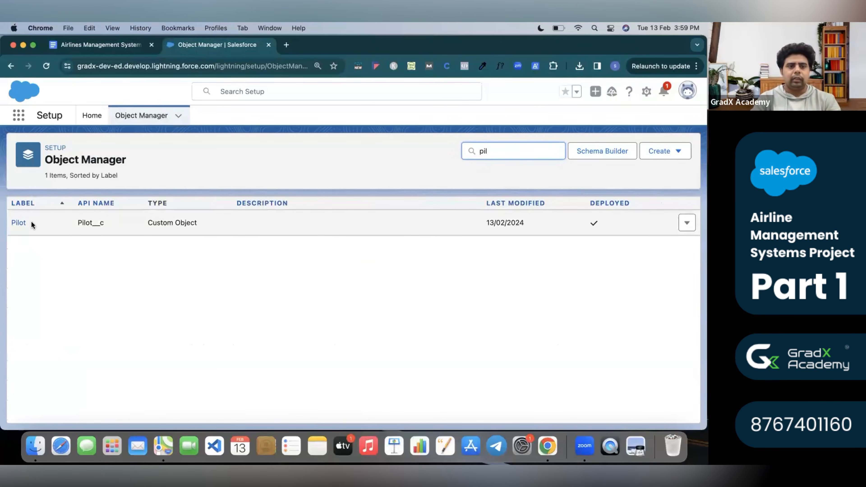
{"action": "left_click", "coordinate": [19, 222]}
{"action": "left_click", "coordinate": [76, 225]}
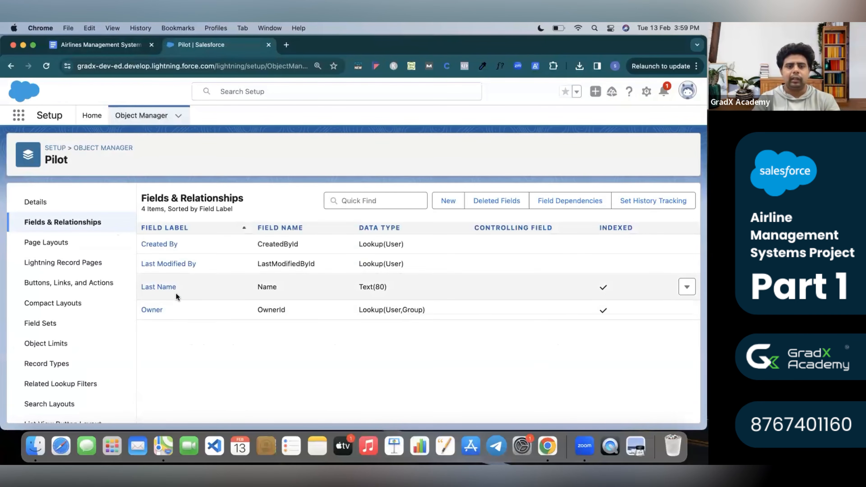
Compare Last Name with the spec's Pilots table, picking out the First Name entry.
{"action": "left_click_drag", "start_coordinate": [180, 285], "coordinate": [140, 285]}
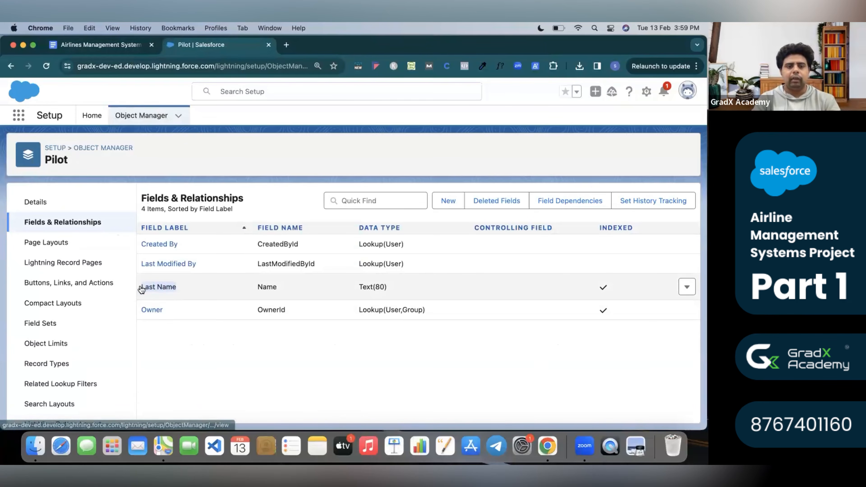
{"action": "left_click", "coordinate": [126, 45]}
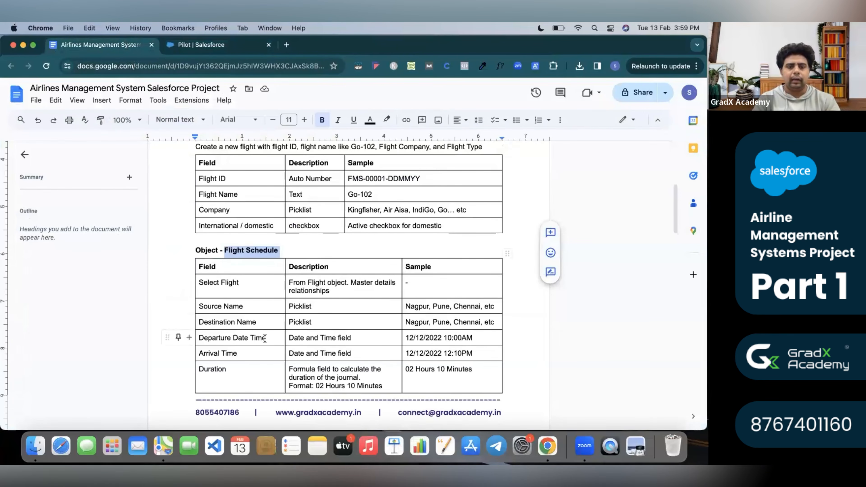
{"action": "scroll", "coordinate": [264, 338], "scroll_direction": "up", "scroll_amount": 5}
{"action": "scroll", "coordinate": [264, 338], "scroll_direction": "down", "scroll_amount": 5}
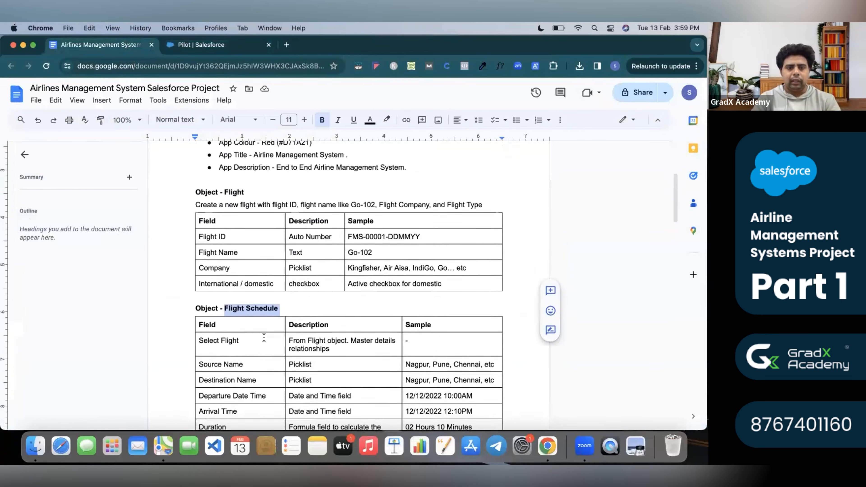
{"action": "scroll", "coordinate": [264, 338], "scroll_direction": "down", "scroll_amount": 20}
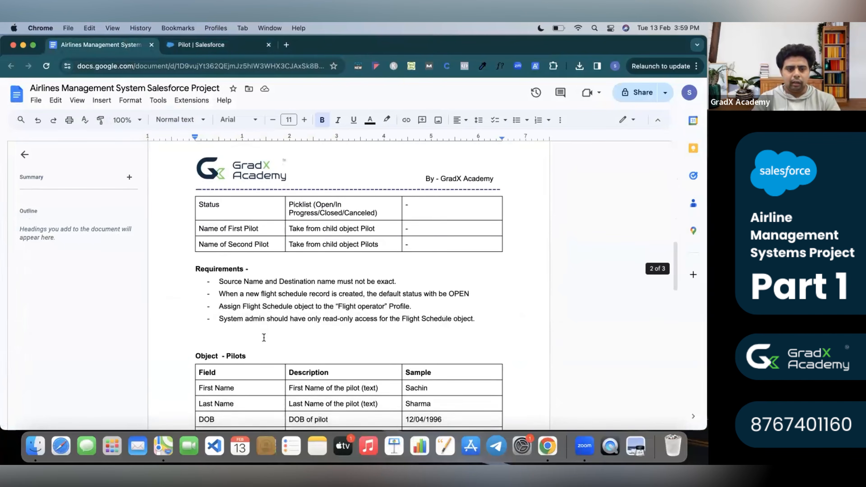
{"action": "triple_click", "coordinate": [229, 243]}
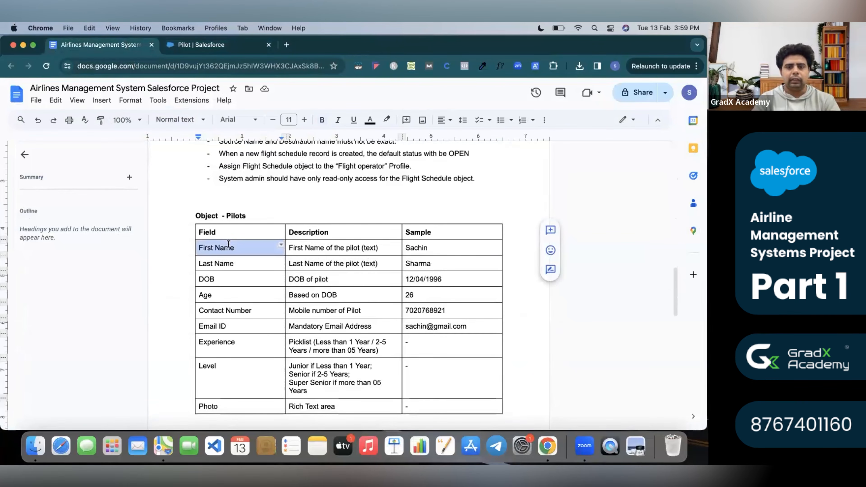
{"action": "left_click", "coordinate": [220, 46]}
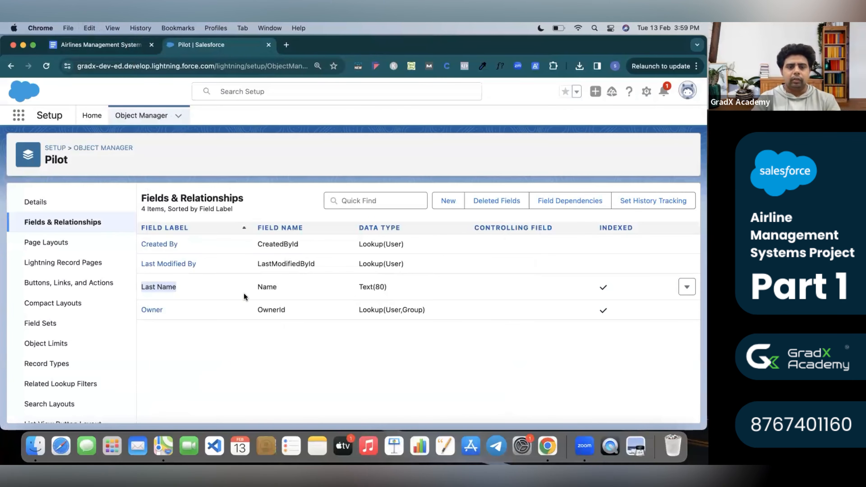
Start a new custom field on Pilot with the Text data type.
{"action": "left_click", "coordinate": [444, 203]}
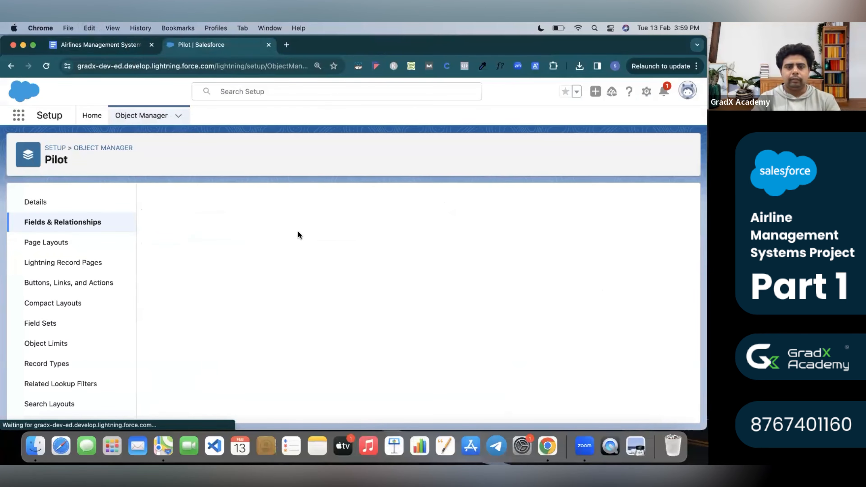
{"action": "scroll", "coordinate": [192, 372], "scroll_direction": "down", "scroll_amount": 10}
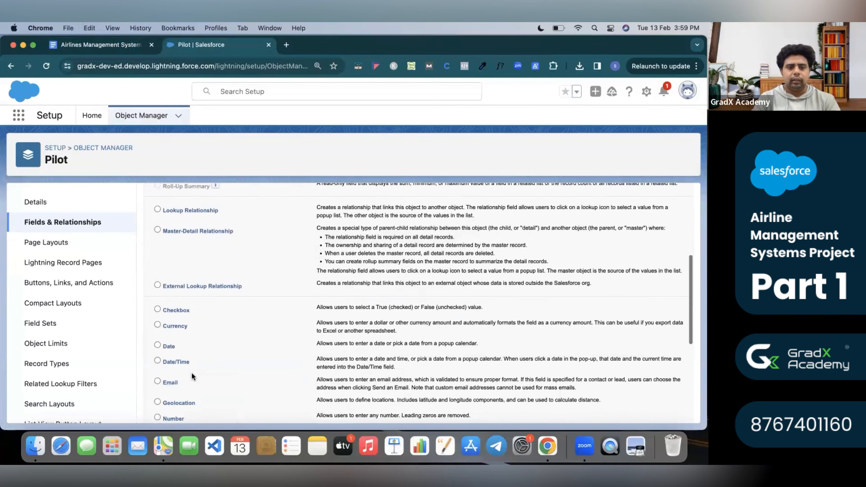
{"action": "scroll", "coordinate": [170, 351], "scroll_direction": "down", "scroll_amount": 5}
{"action": "left_click", "coordinate": [156, 353]}
{"action": "scroll", "coordinate": [286, 354], "scroll_direction": "down", "scroll_amount": 3}
{"action": "scroll", "coordinate": [648, 273], "scroll_direction": "up", "scroll_amount": 15}
{"action": "left_click", "coordinate": [657, 253]}
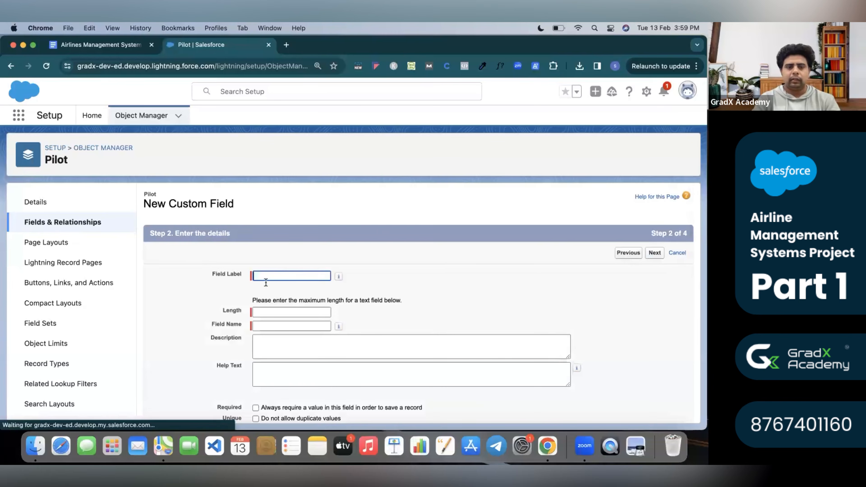
Label the field First Name with length 10, mark it required, and save it.
{"action": "left_click", "coordinate": [274, 276]}
{"action": "type", "text": "First Name"}
{"action": "left_click", "coordinate": [444, 313]}
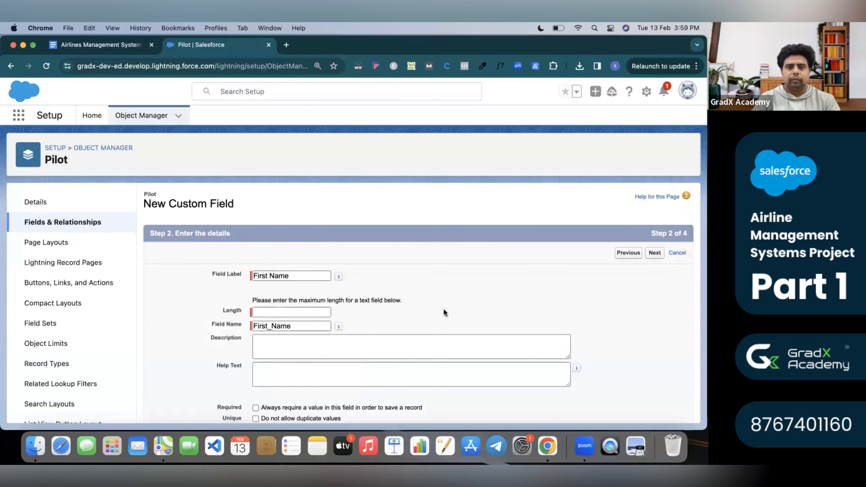
{"action": "left_click", "coordinate": [303, 314]}
{"action": "type", "text": "10"}
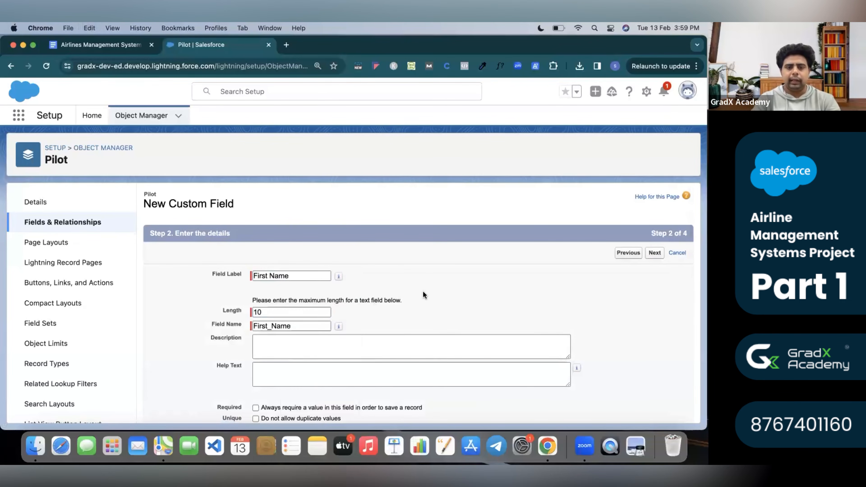
{"action": "left_click", "coordinate": [423, 291]}
{"action": "scroll", "coordinate": [424, 291], "scroll_direction": "down", "scroll_amount": 4}
{"action": "scroll", "coordinate": [633, 208], "scroll_direction": "up", "scroll_amount": 1}
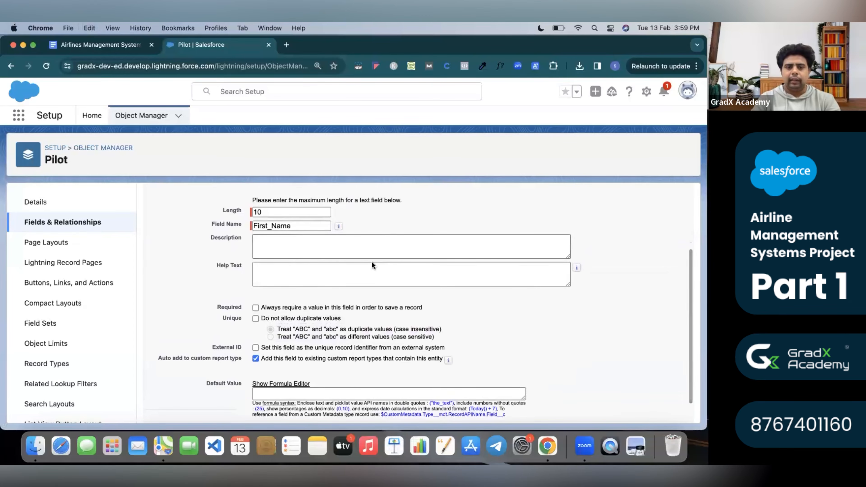
{"action": "left_click", "coordinate": [256, 308]}
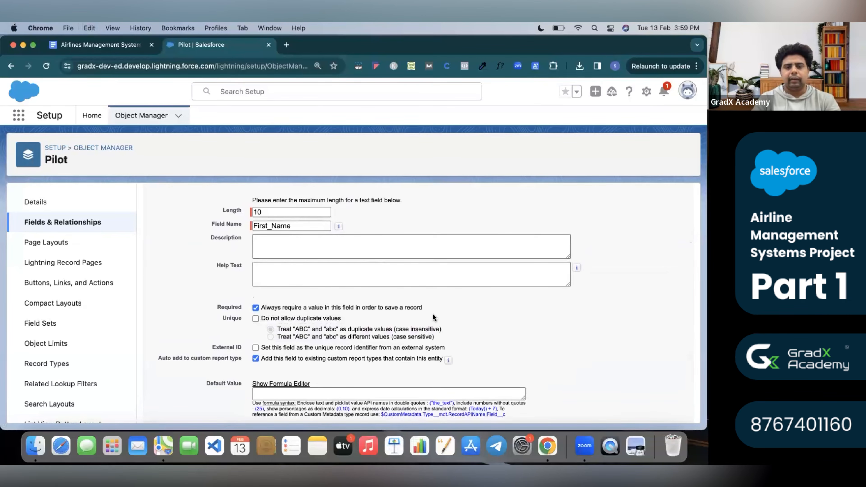
{"action": "scroll", "coordinate": [433, 317], "scroll_direction": "up", "scroll_amount": 3}
{"action": "left_click", "coordinate": [662, 253]}
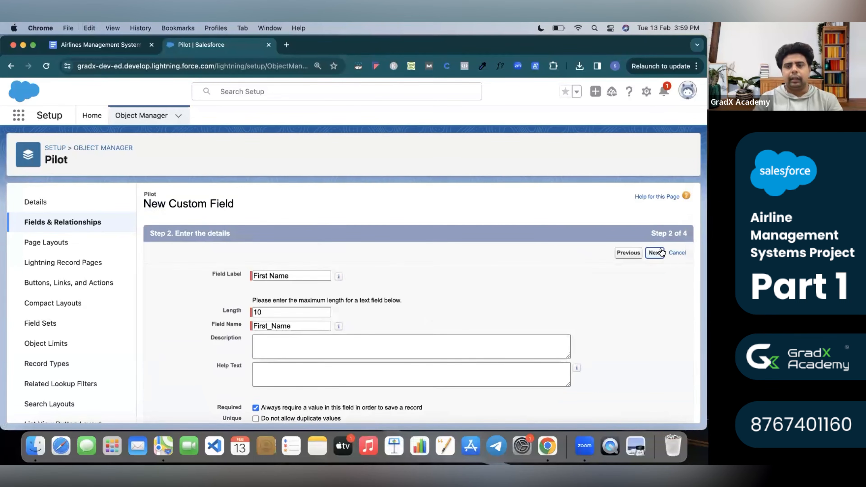
{"action": "left_click", "coordinate": [652, 254]}
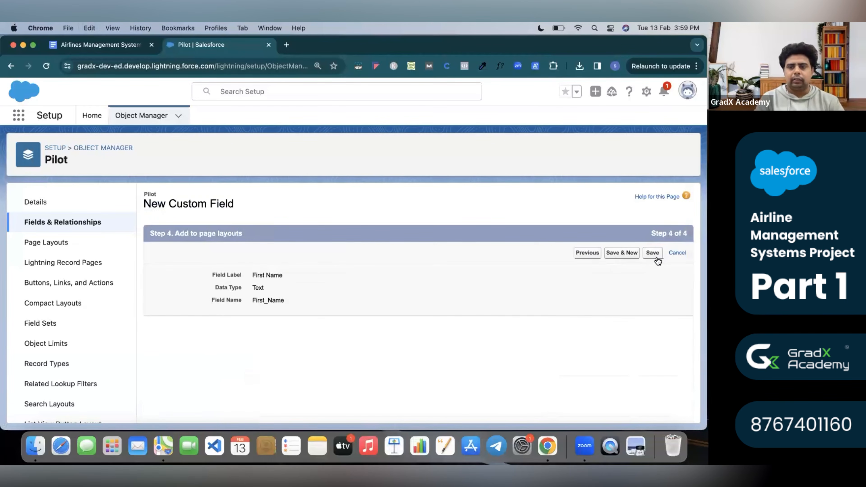
{"action": "left_click", "coordinate": [652, 253]}
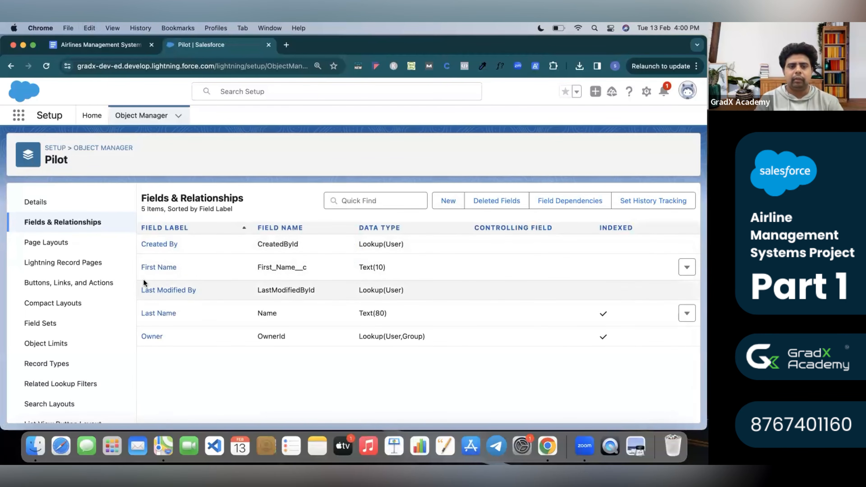
Check the DOB row in the spec and start a new Date field on Pilot.
{"action": "left_click", "coordinate": [119, 42]}
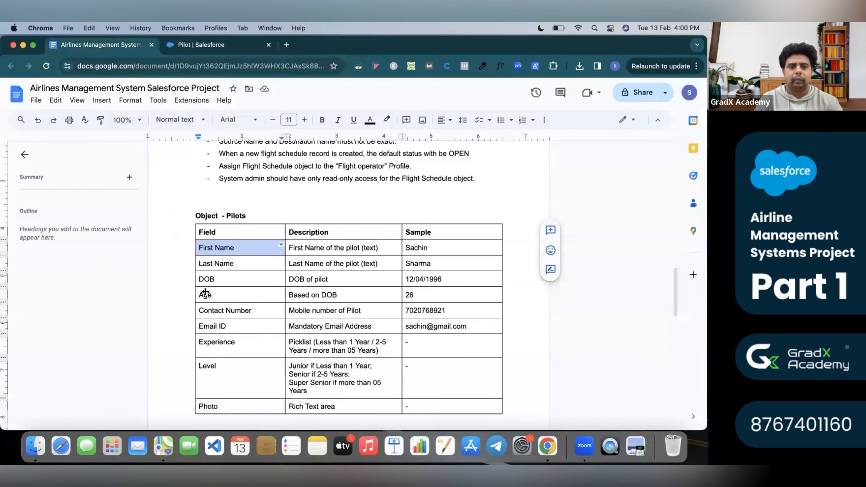
{"action": "left_click", "coordinate": [224, 274]}
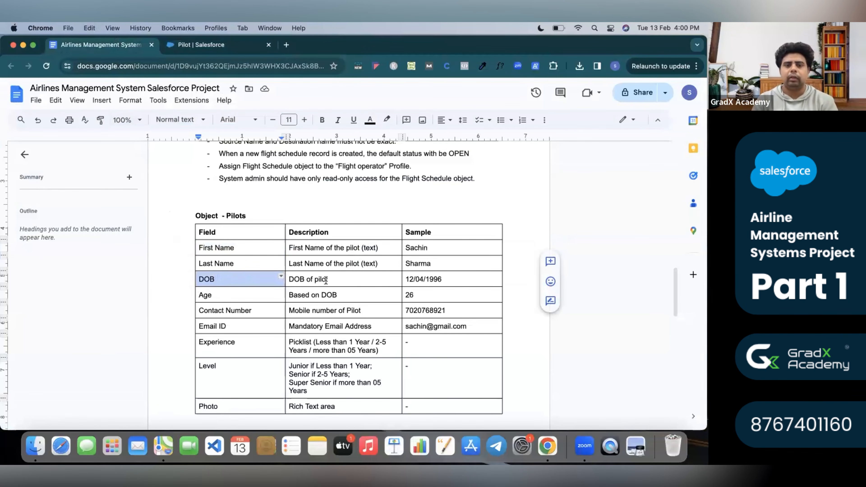
{"action": "left_click", "coordinate": [231, 46]}
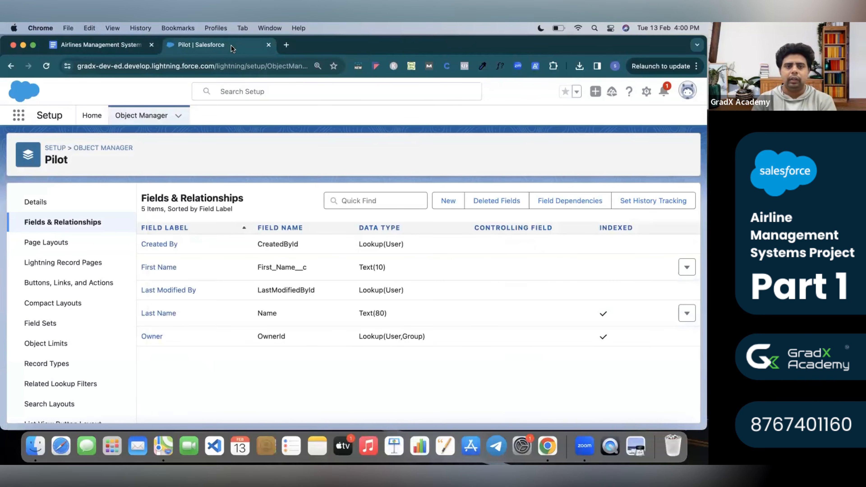
{"action": "left_click", "coordinate": [446, 200]}
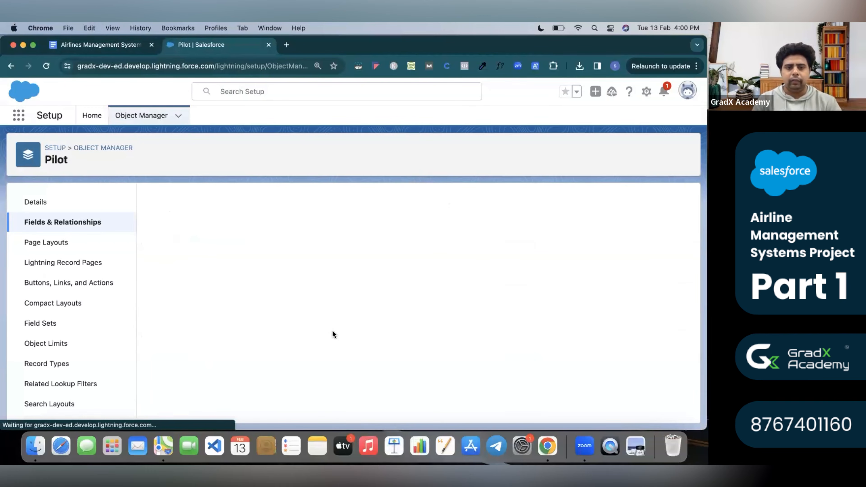
{"action": "scroll", "coordinate": [220, 330], "scroll_direction": "down", "scroll_amount": 5}
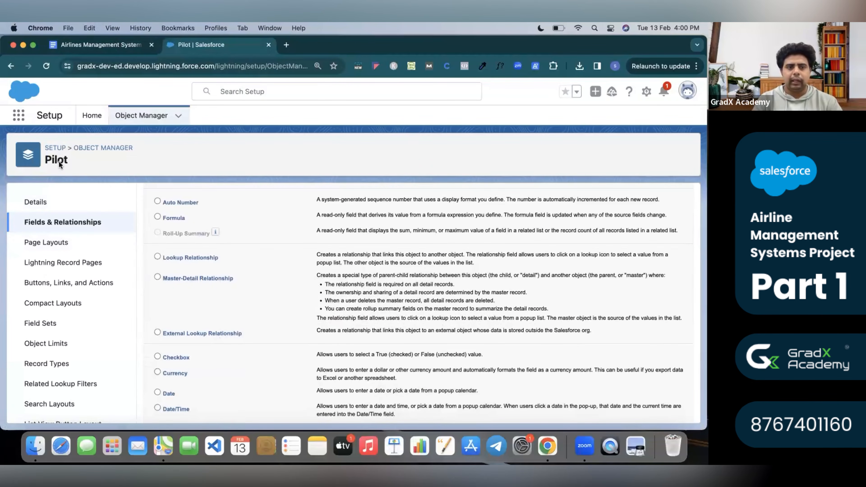
{"action": "scroll", "coordinate": [222, 254], "scroll_direction": "up", "scroll_amount": 5}
{"action": "scroll", "coordinate": [428, 335], "scroll_direction": "down", "scroll_amount": 10}
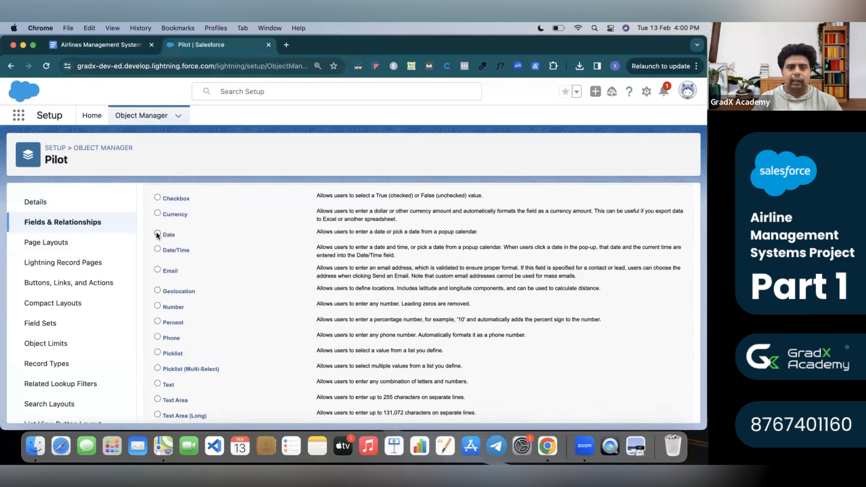
{"action": "scroll", "coordinate": [177, 236], "scroll_direction": "up", "scroll_amount": 10}
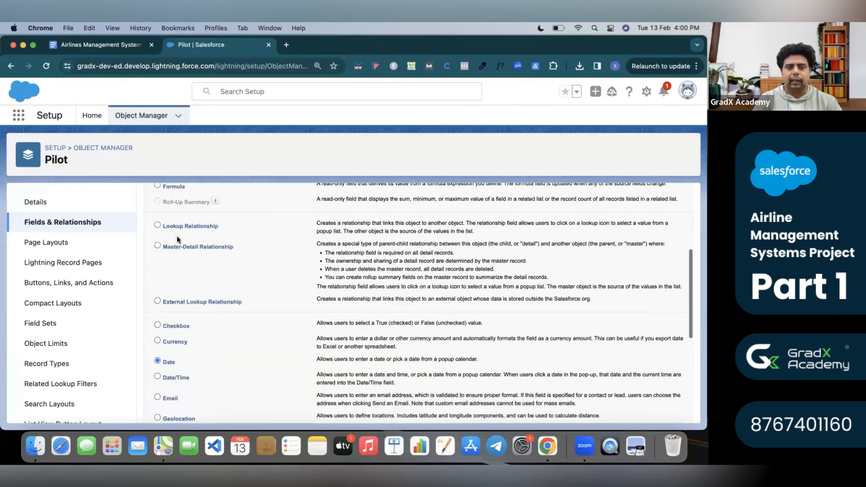
{"action": "left_click", "coordinate": [655, 253]}
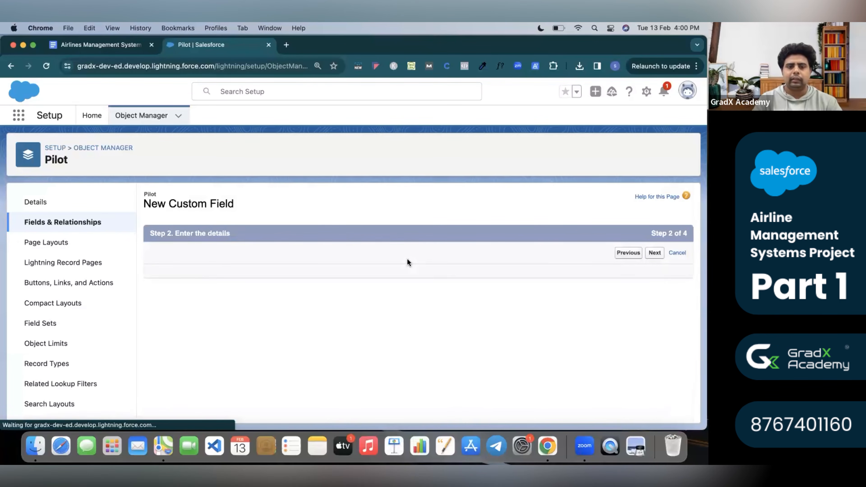
Label the Date field DOB and save it through the remaining wizard steps.
{"action": "left_click", "coordinate": [276, 276]}
{"action": "type", "text": "DOB"}
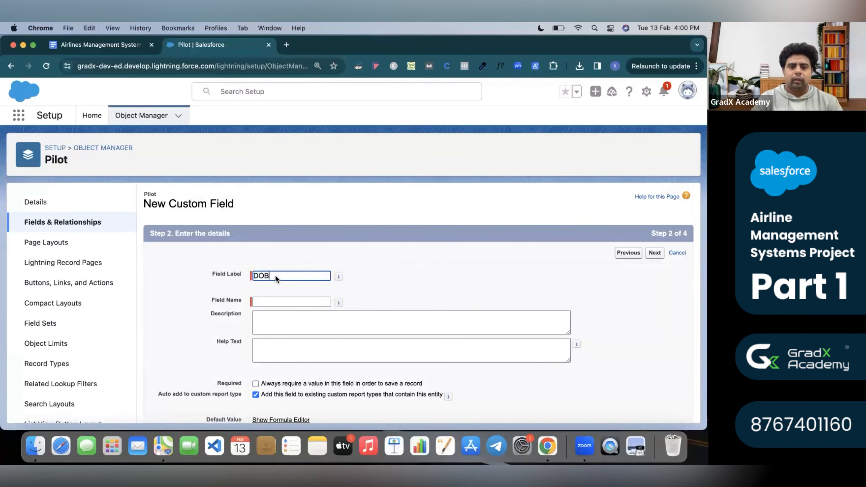
{"action": "left_click", "coordinate": [307, 304]}
{"action": "scroll", "coordinate": [382, 311], "scroll_direction": "down", "scroll_amount": 3}
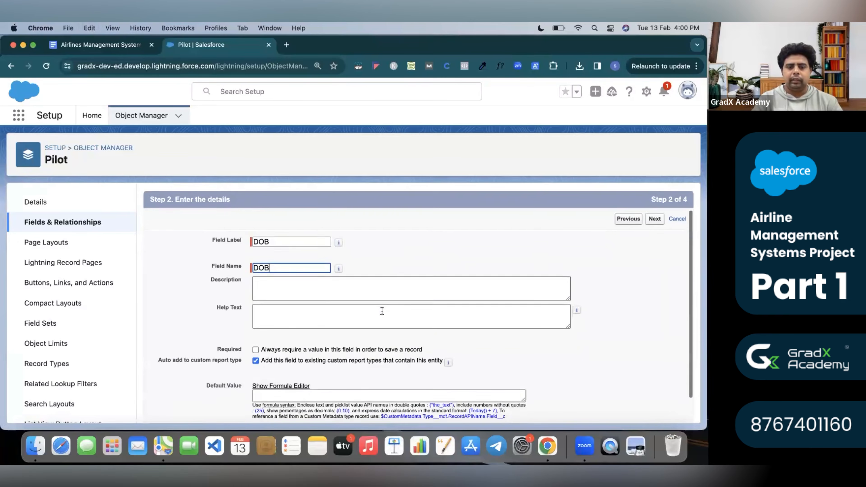
{"action": "scroll", "coordinate": [382, 310], "scroll_direction": "up", "scroll_amount": 3}
{"action": "left_click", "coordinate": [655, 253]}
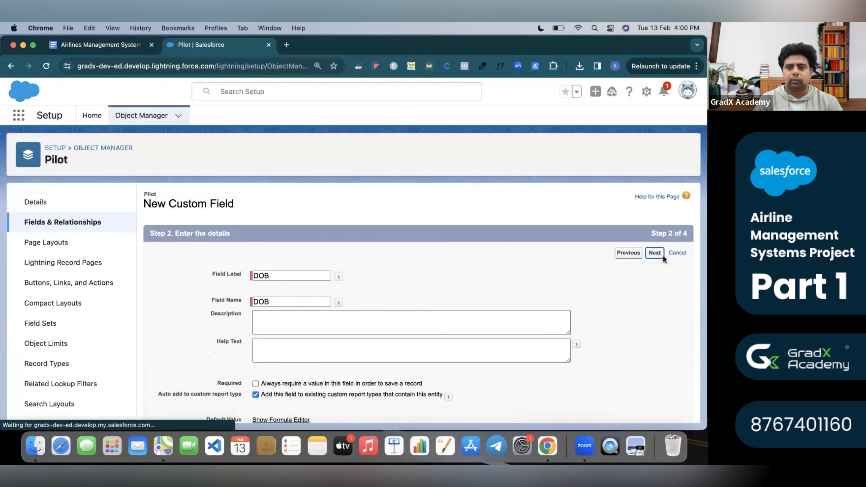
{"action": "left_click", "coordinate": [659, 253]}
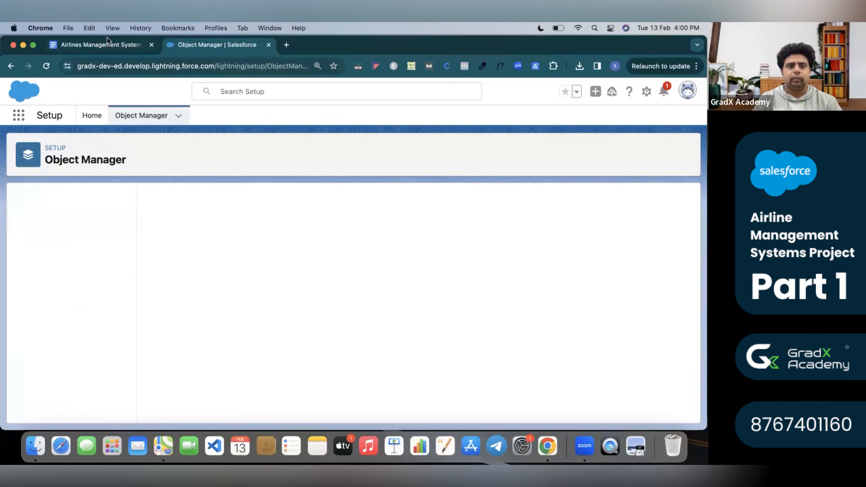
Review the spec's Age row and its 'based on DOB' description.
{"action": "left_click", "coordinate": [122, 46]}
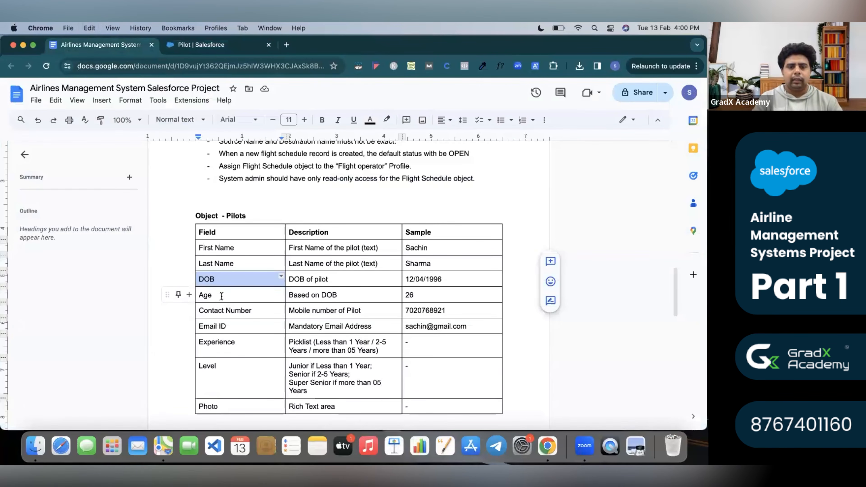
{"action": "left_click", "coordinate": [221, 294]}
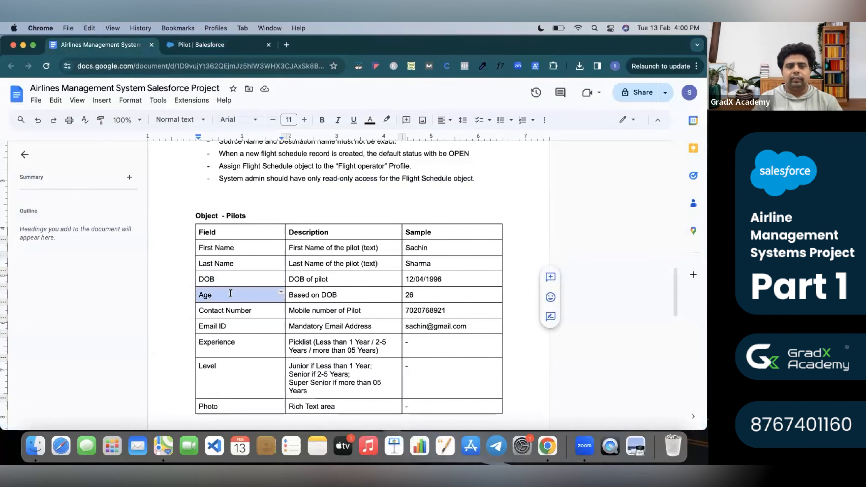
{"action": "left_click", "coordinate": [302, 279]}
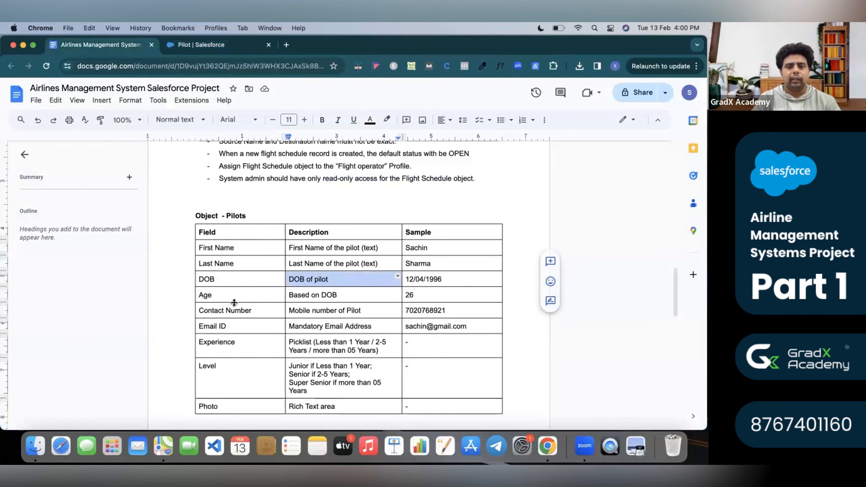
Highlight the whole Age row (Age, Based on DOB, 26) in yellow.
{"action": "left_click", "coordinate": [229, 298]}
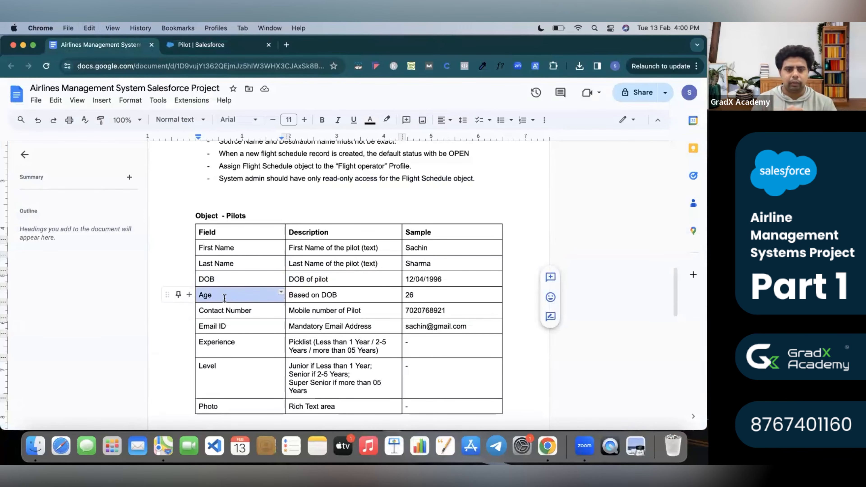
{"action": "double_click", "coordinate": [239, 311]}
{"action": "left_click", "coordinate": [236, 311]}
{"action": "double_click", "coordinate": [235, 311]}
{"action": "left_click", "coordinate": [221, 295]}
{"action": "double_click", "coordinate": [221, 296]}
{"action": "left_click", "coordinate": [243, 294]}
{"action": "left_click_drag", "start_coordinate": [178, 294], "coordinate": [437, 299]}
{"action": "left_click", "coordinate": [388, 120]}
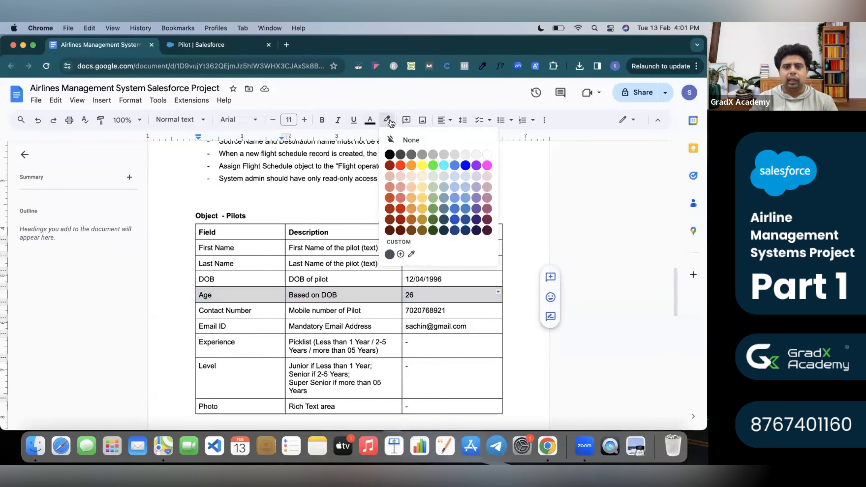
{"action": "left_click", "coordinate": [423, 166]}
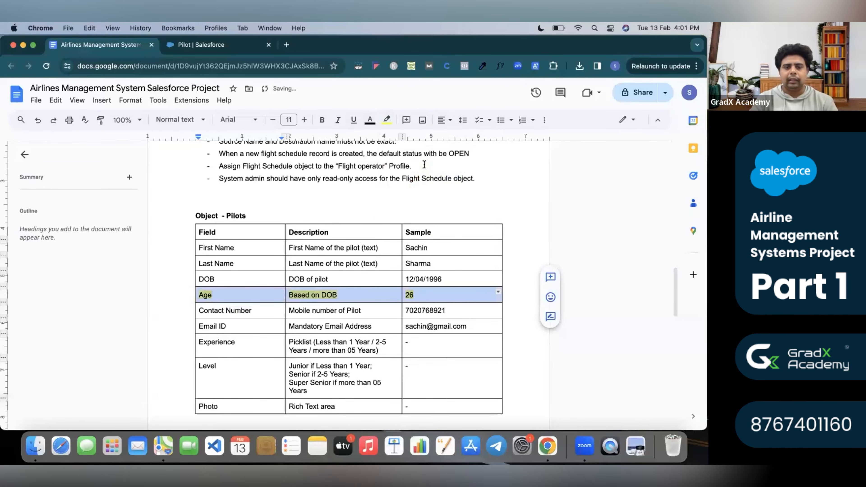
{"action": "left_click", "coordinate": [374, 297]}
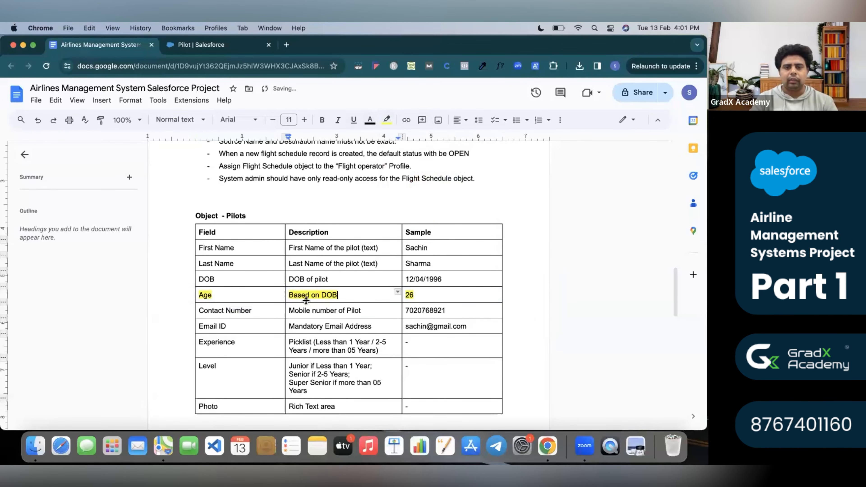
Select the Contact Number entry in the spec, then go back to Salesforce.
{"action": "triple_click", "coordinate": [221, 307]}
{"action": "triple_click", "coordinate": [253, 311]}
{"action": "triple_click", "coordinate": [253, 311]}
{"action": "key", "text": "super+c"}
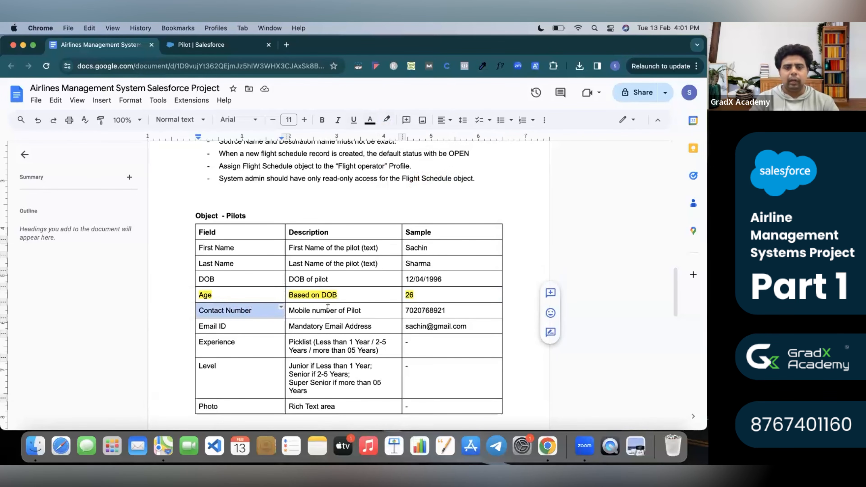
{"action": "left_click", "coordinate": [223, 44]}
Start a new custom field on Pilot with the Phone data type.
{"action": "left_click", "coordinate": [442, 205]}
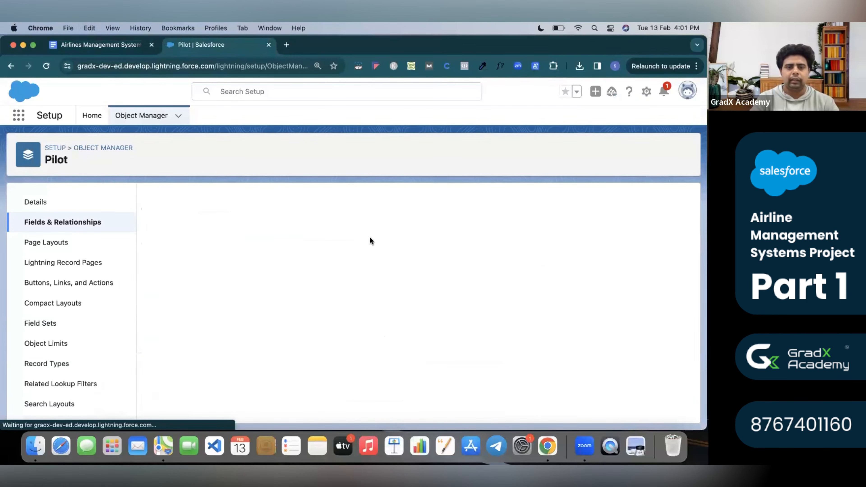
{"action": "scroll", "coordinate": [232, 319], "scroll_direction": "down", "scroll_amount": 10}
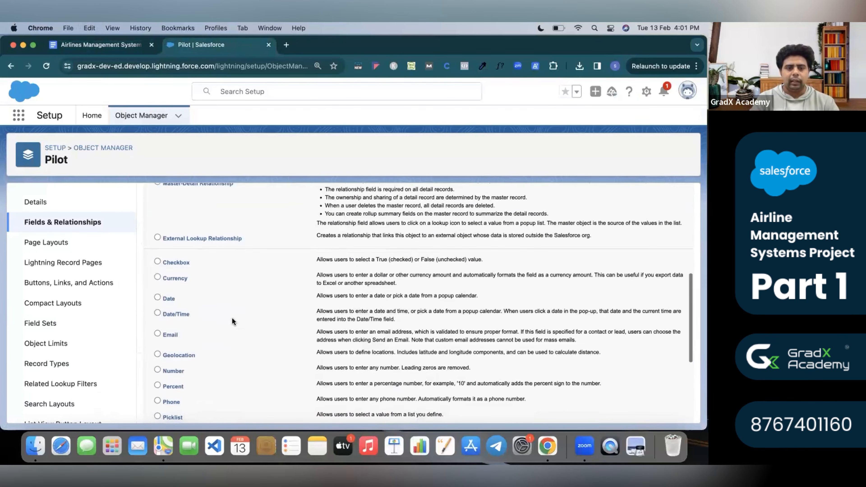
{"action": "scroll", "coordinate": [232, 322], "scroll_direction": "down", "scroll_amount": 5}
{"action": "scroll", "coordinate": [232, 321], "scroll_direction": "up", "scroll_amount": 4}
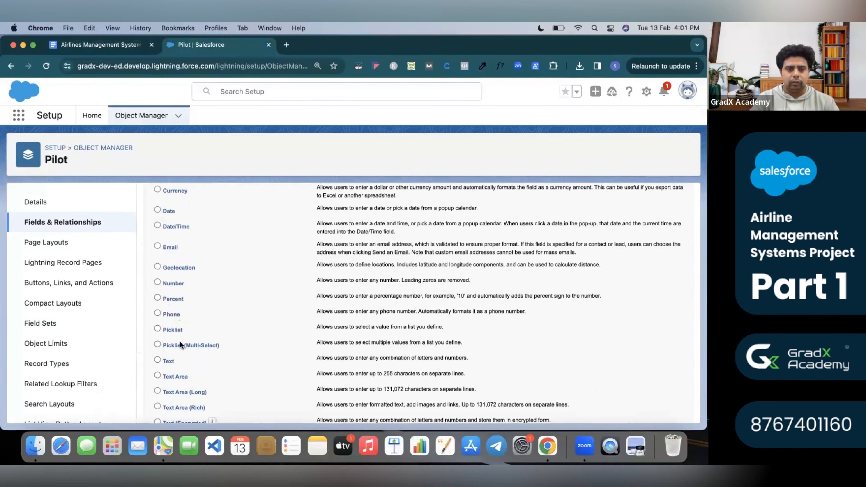
{"action": "scroll", "coordinate": [183, 340], "scroll_direction": "up", "scroll_amount": 1}
{"action": "left_click", "coordinate": [157, 325]}
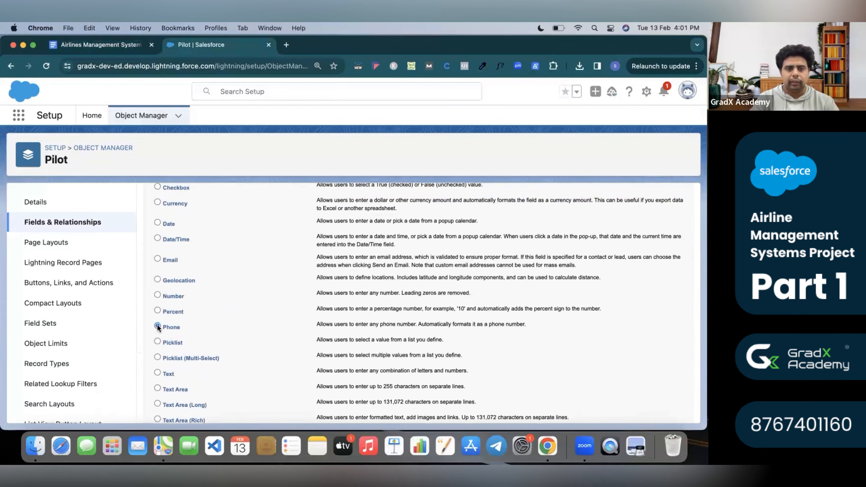
{"action": "scroll", "coordinate": [156, 325], "scroll_direction": "up", "scroll_amount": 10}
{"action": "left_click", "coordinate": [656, 252]}
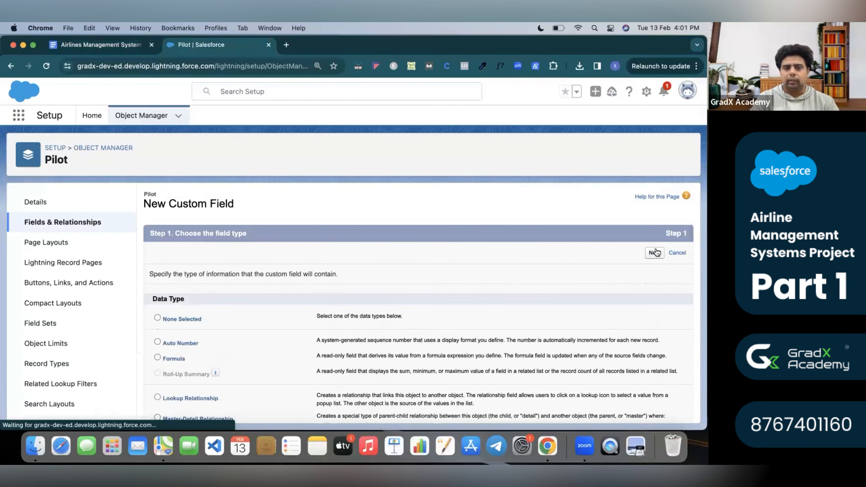
Label the Phone field Contact Number, save it, and check the spec's next field, Email ID.
{"action": "left_click", "coordinate": [310, 274]}
{"action": "key", "text": "super+v"}
{"action": "left_click", "coordinate": [445, 269]}
{"action": "scroll", "coordinate": [532, 296], "scroll_direction": "down", "scroll_amount": 3}
{"action": "scroll", "coordinate": [532, 296], "scroll_direction": "up", "scroll_amount": 3}
{"action": "left_click", "coordinate": [655, 254]}
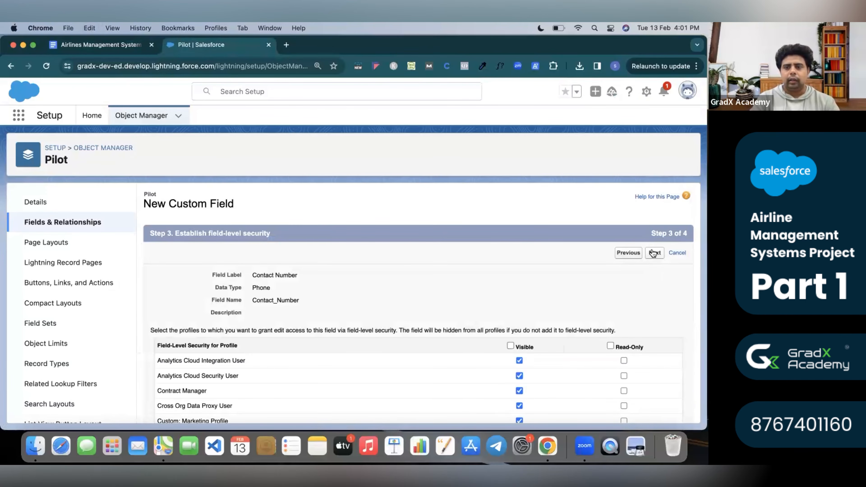
{"action": "left_click", "coordinate": [653, 253]}
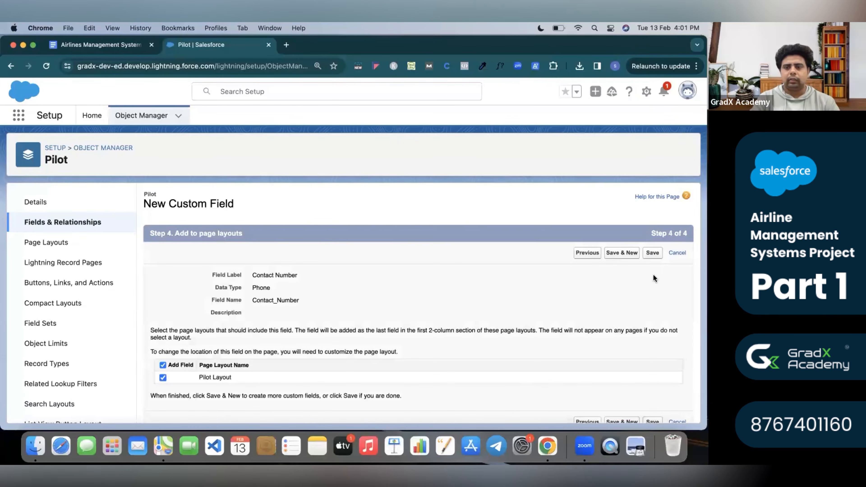
{"action": "left_click", "coordinate": [650, 256]}
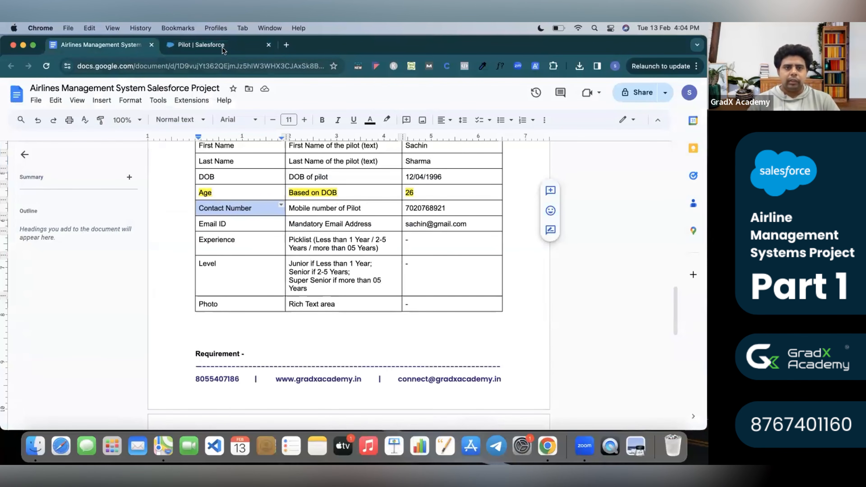
{"action": "left_click", "coordinate": [222, 47]}
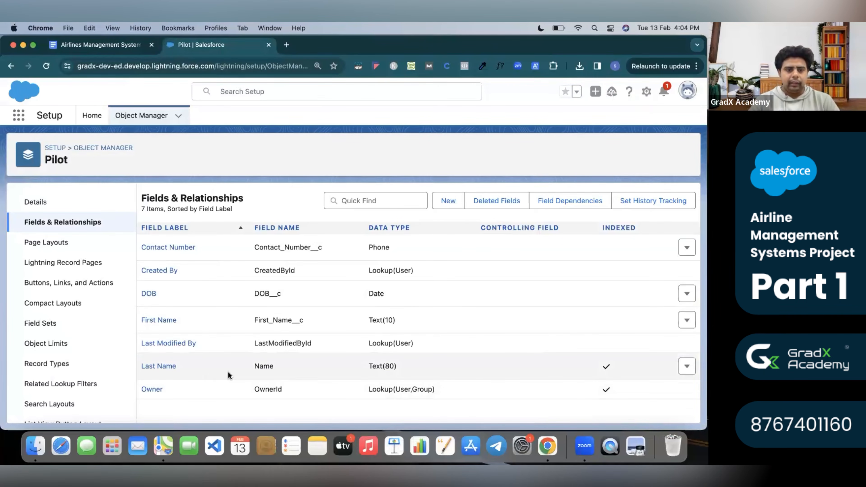
{"action": "left_click", "coordinate": [105, 40]}
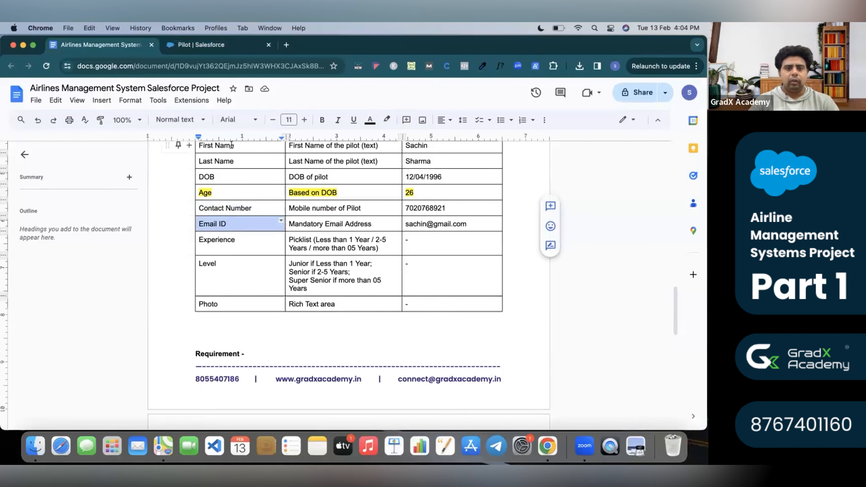
Start a new custom field on Pilot with the Email data type.
{"action": "left_click", "coordinate": [198, 46]}
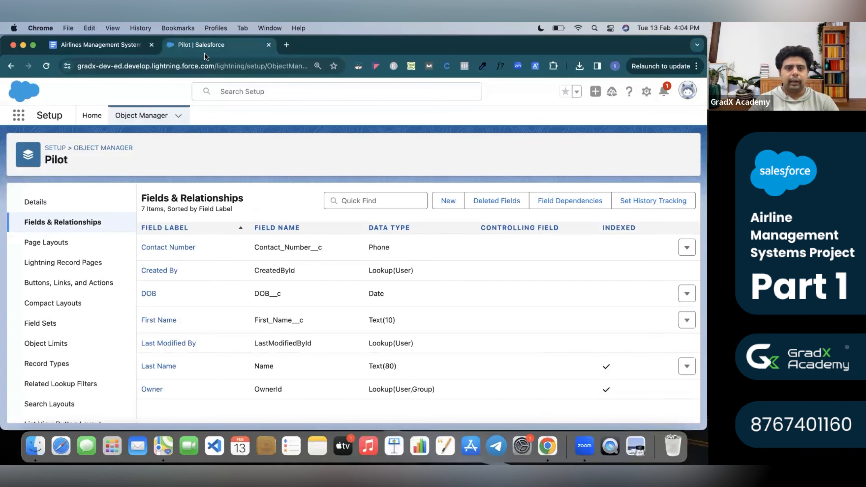
{"action": "left_click", "coordinate": [449, 201]}
{"action": "scroll", "coordinate": [250, 307], "scroll_direction": "down", "scroll_amount": 5}
{"action": "scroll", "coordinate": [250, 306], "scroll_direction": "down", "scroll_amount": 2}
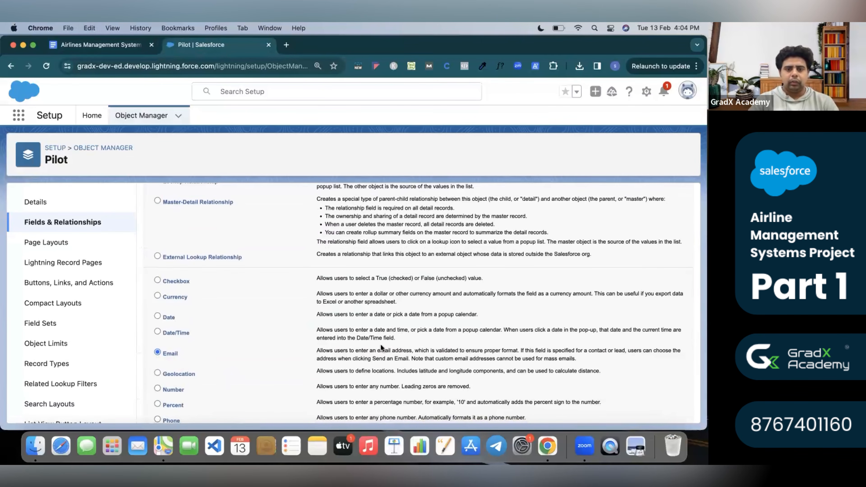
{"action": "scroll", "coordinate": [381, 344], "scroll_direction": "up", "scroll_amount": 6}
{"action": "left_click", "coordinate": [655, 253]}
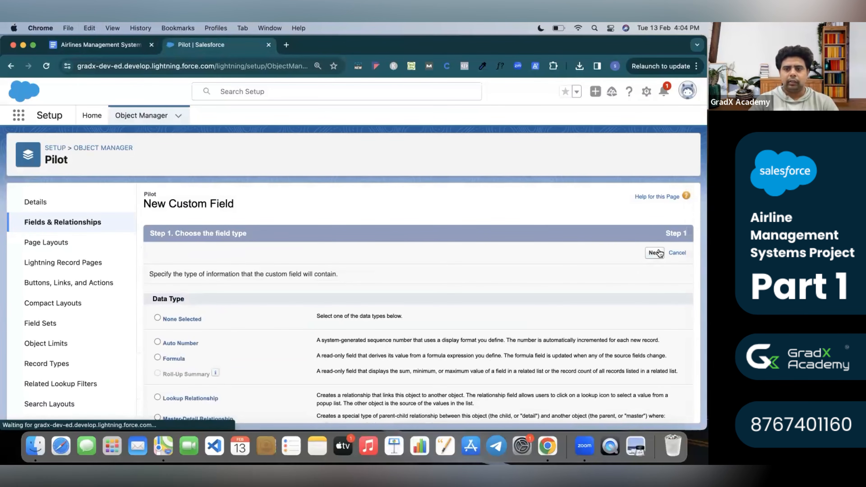
Label the Email field Email ID and save it.
{"action": "left_click", "coordinate": [316, 271]}
{"action": "type", "text": "Email ID"}
{"action": "left_click", "coordinate": [447, 271]}
{"action": "scroll", "coordinate": [440, 308], "scroll_direction": "down", "scroll_amount": 3}
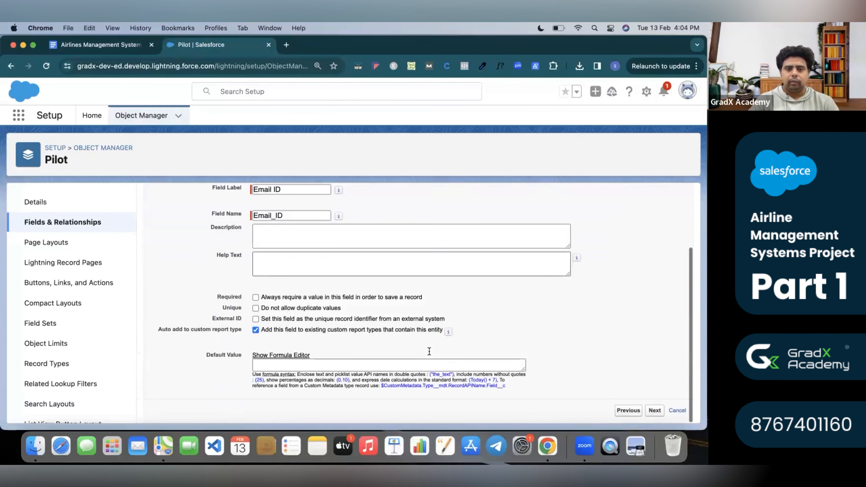
{"action": "scroll", "coordinate": [429, 350], "scroll_direction": "up", "scroll_amount": 3}
{"action": "left_click", "coordinate": [655, 253]}
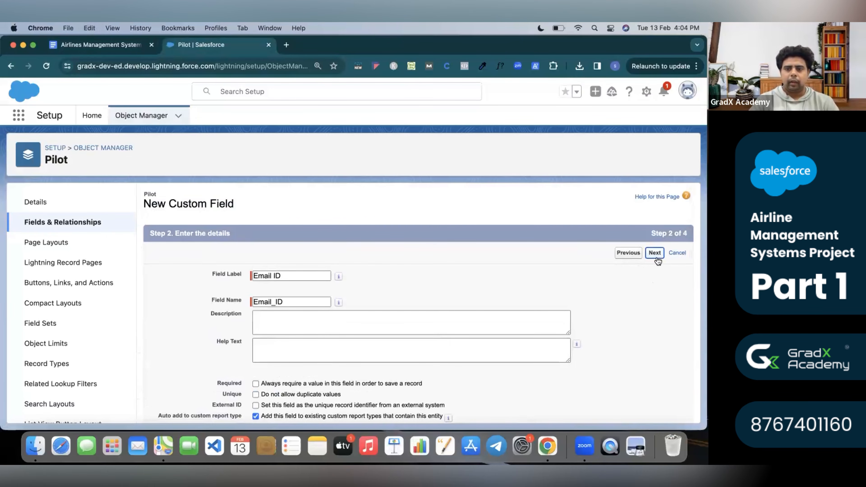
{"action": "left_click", "coordinate": [655, 252]}
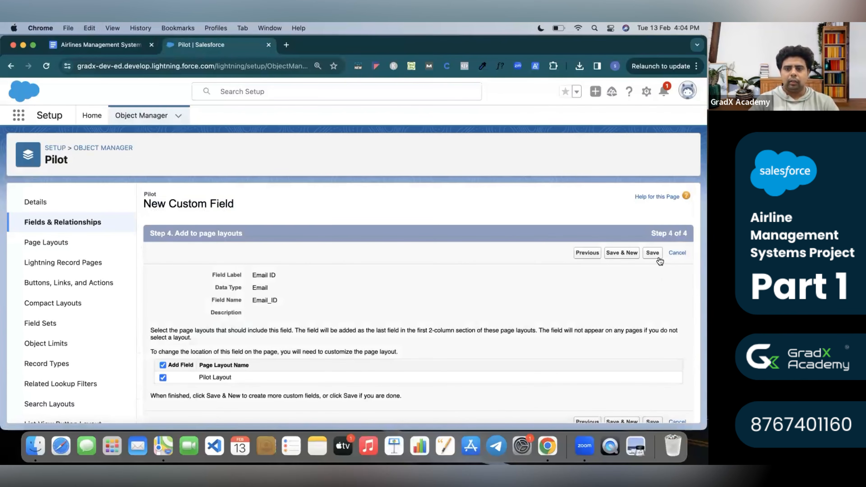
{"action": "left_click", "coordinate": [656, 254]}
Look up the next spec field, Experience, then return to Salesforce.
{"action": "left_click", "coordinate": [112, 39]}
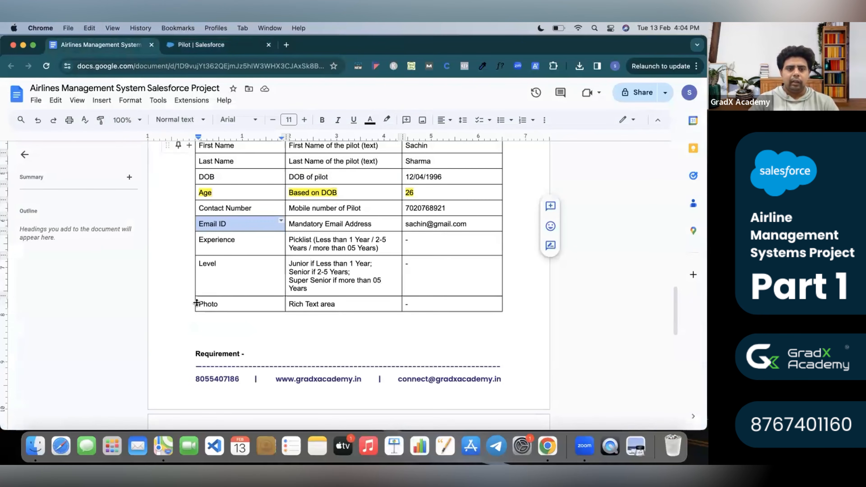
{"action": "triple_click", "coordinate": [210, 248]}
{"action": "key", "text": "super+c"}
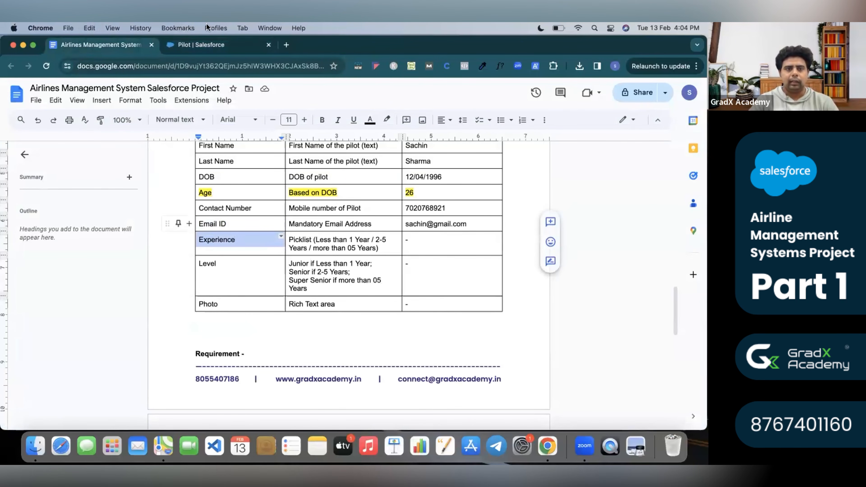
{"action": "left_click", "coordinate": [205, 45]}
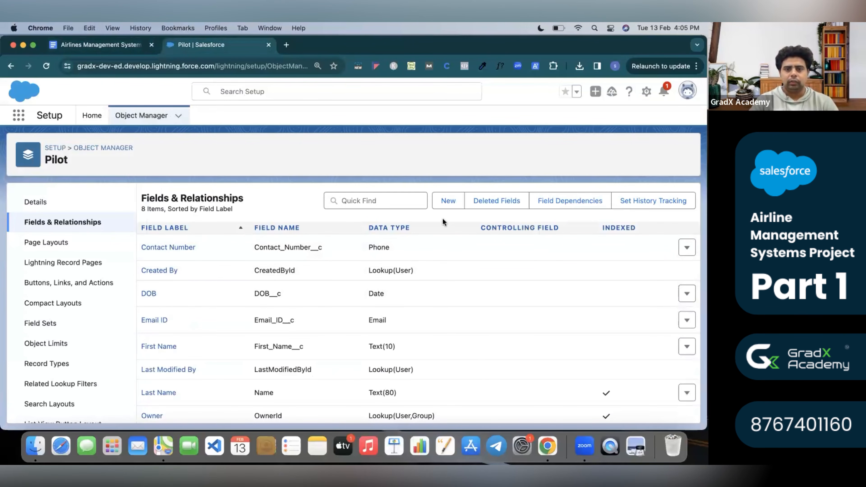
Start a new Picklist custom field on the Pilot object.
{"action": "left_click", "coordinate": [447, 201]}
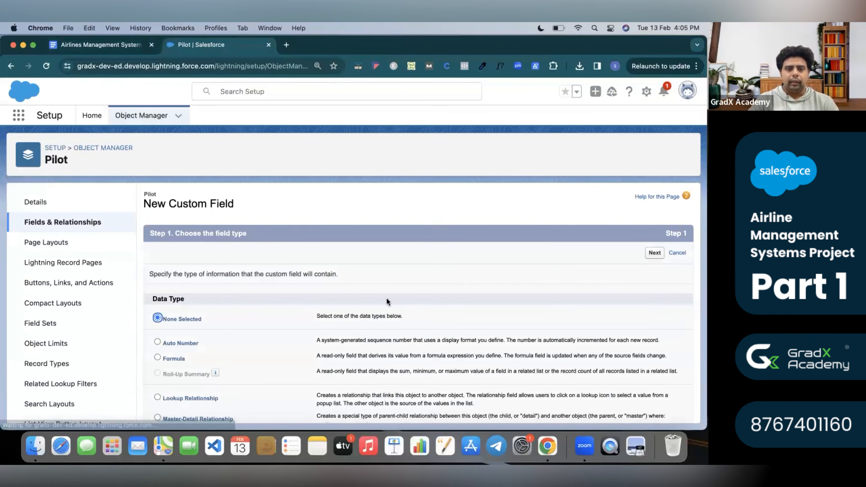
{"action": "scroll", "coordinate": [386, 298], "scroll_direction": "down", "scroll_amount": 4}
{"action": "scroll", "coordinate": [387, 298], "scroll_direction": "down", "scroll_amount": 5}
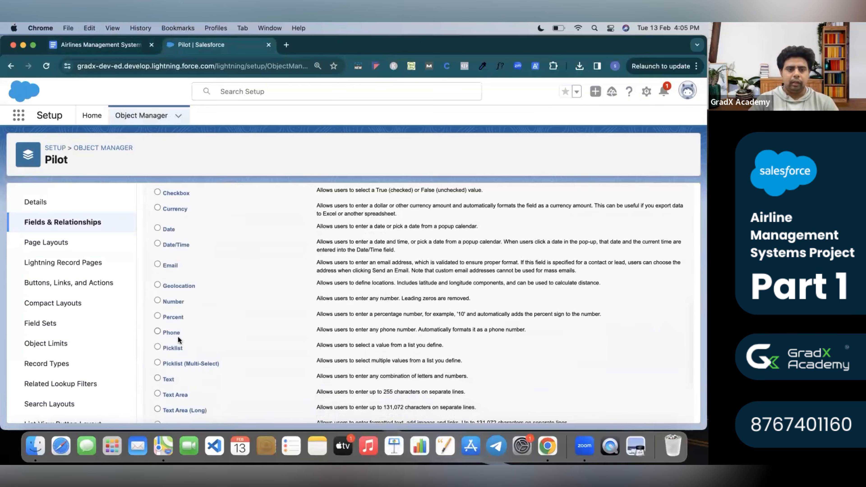
{"action": "scroll", "coordinate": [311, 352], "scroll_direction": "up", "scroll_amount": 9}
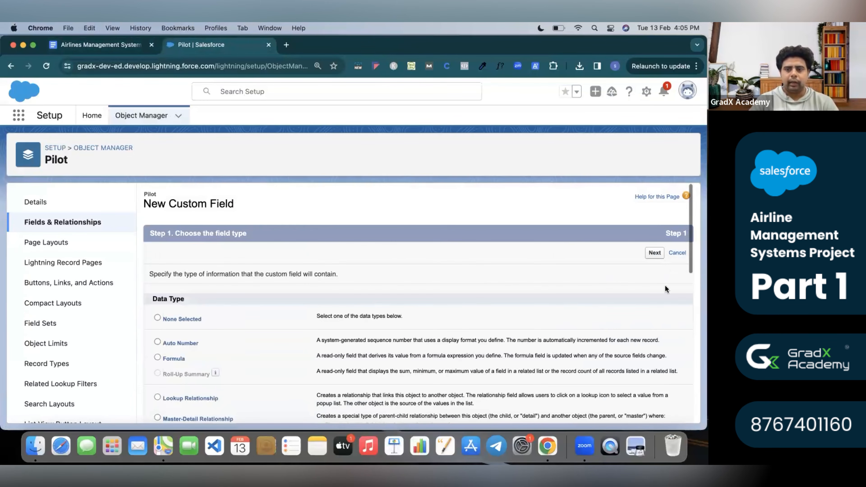
{"action": "left_click", "coordinate": [655, 254]}
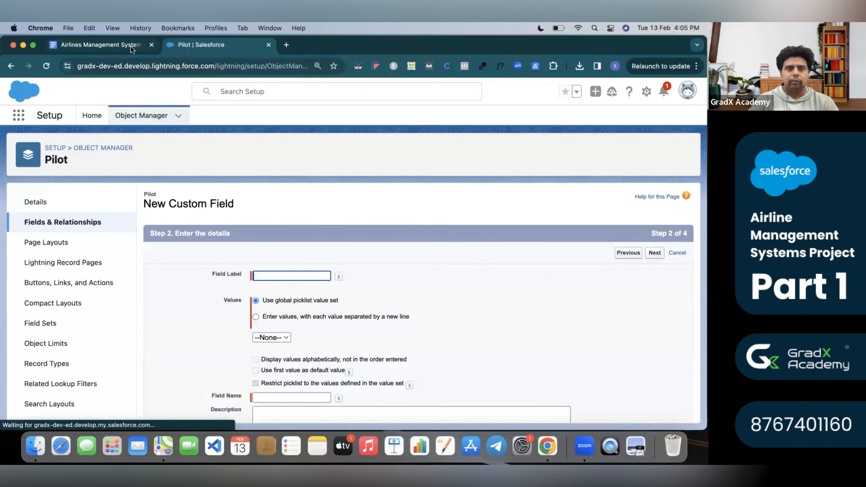
Label the new field Experience, copying the label from the spec.
{"action": "left_click", "coordinate": [276, 278]}
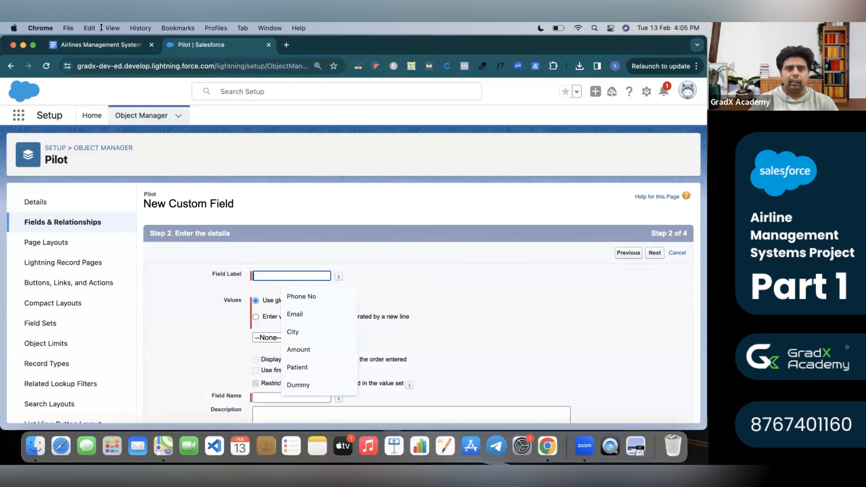
{"action": "left_click", "coordinate": [109, 48]}
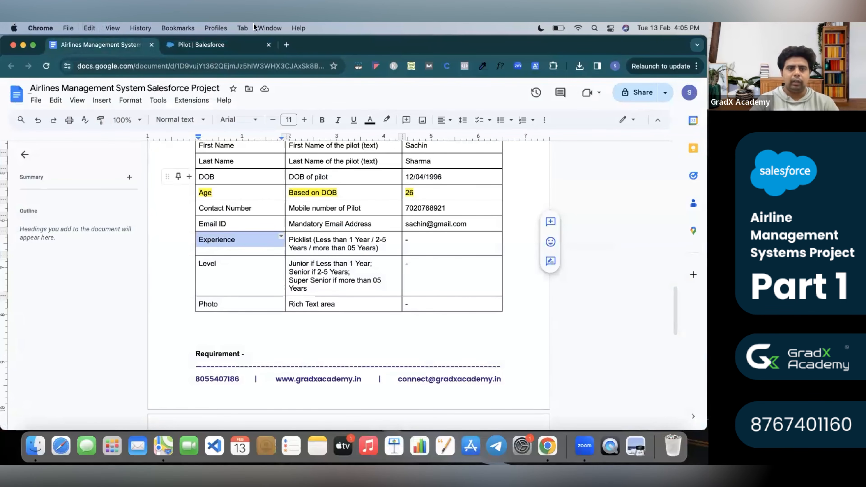
{"action": "left_click", "coordinate": [252, 41]}
{"action": "left_click", "coordinate": [302, 278]}
{"action": "key", "text": "super+v"}
{"action": "left_click", "coordinate": [390, 295]}
{"action": "scroll", "coordinate": [354, 321], "scroll_direction": "down", "scroll_amount": 2}
{"action": "scroll", "coordinate": [330, 339], "scroll_direction": "down", "scroll_amount": 3}
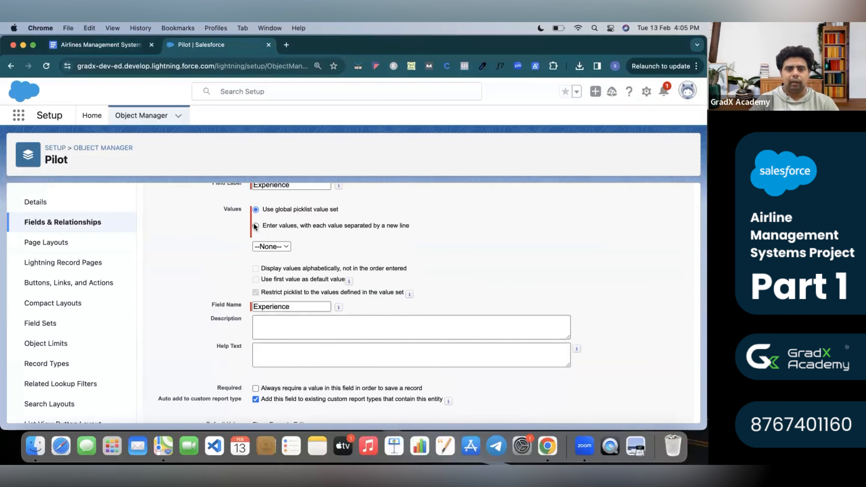
Enter picklist values Less than 1 Year, 2-5 Years and more than 05 Years on separate lines.
{"action": "left_click", "coordinate": [255, 226]}
{"action": "left_click", "coordinate": [126, 46]}
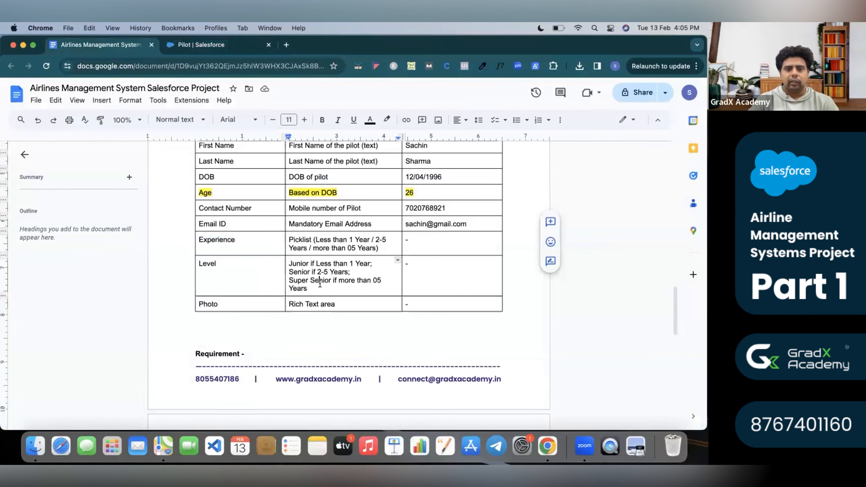
{"action": "left_click_drag", "start_coordinate": [317, 239], "coordinate": [375, 248]}
{"action": "key", "text": "super+c"}
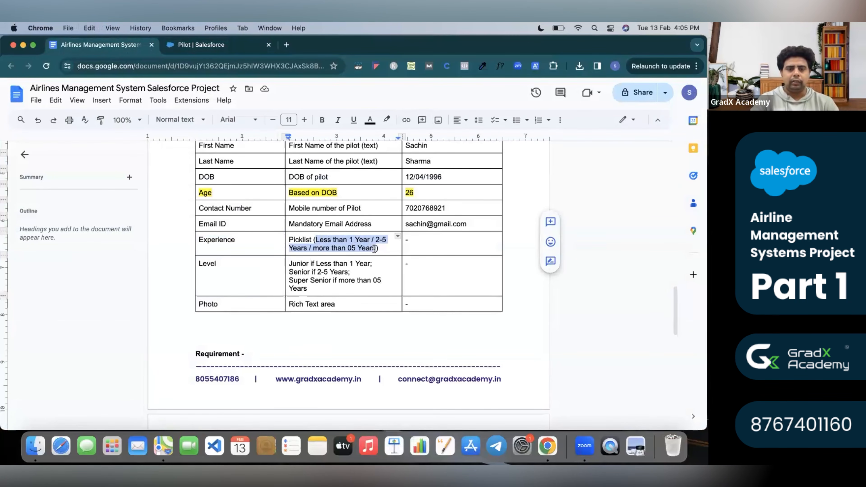
{"action": "left_click", "coordinate": [221, 45]}
{"action": "left_click", "coordinate": [314, 263]}
{"action": "key", "text": "super+v"}
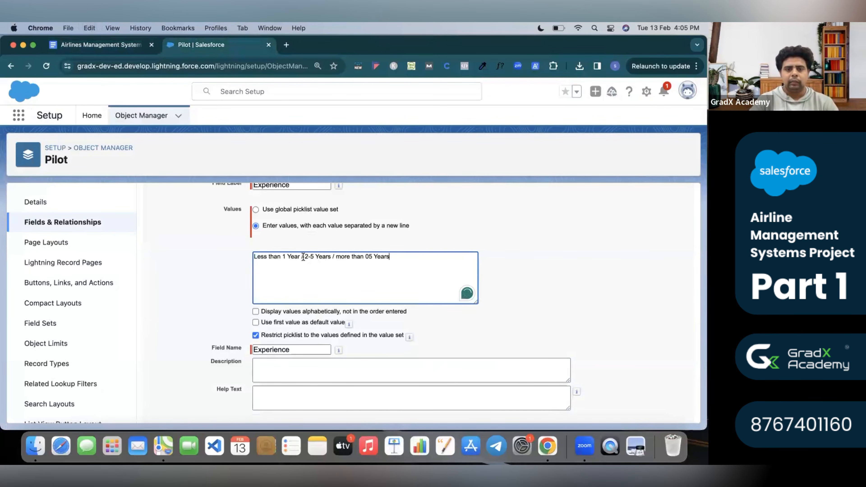
{"action": "left_click", "coordinate": [303, 257]}
{"action": "key", "text": "BackSpace"}
{"action": "key", "text": "BackSpace"}
{"action": "key", "text": "BackSpace"}
{"action": "key", "text": "Return"}
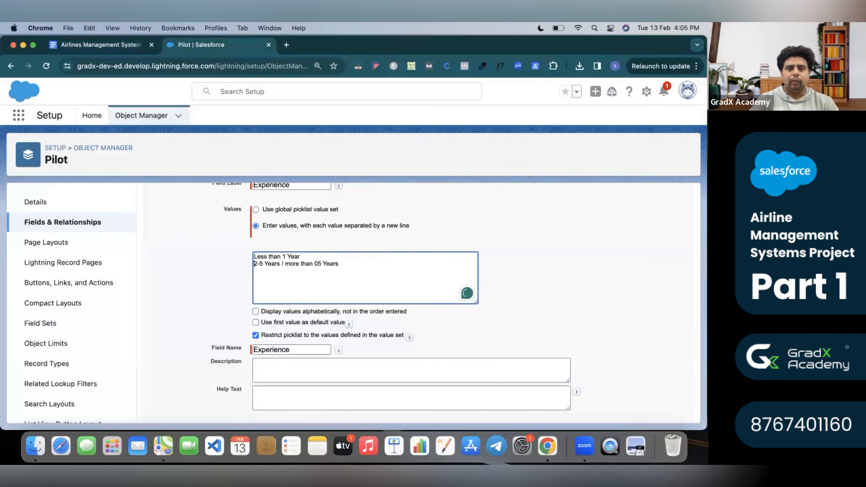
{"action": "left_click", "coordinate": [285, 265]}
{"action": "key", "text": "BackSpace"}
{"action": "key", "text": "BackSpace"}
{"action": "key", "text": "BackSpace"}
{"action": "key", "text": "Return"}
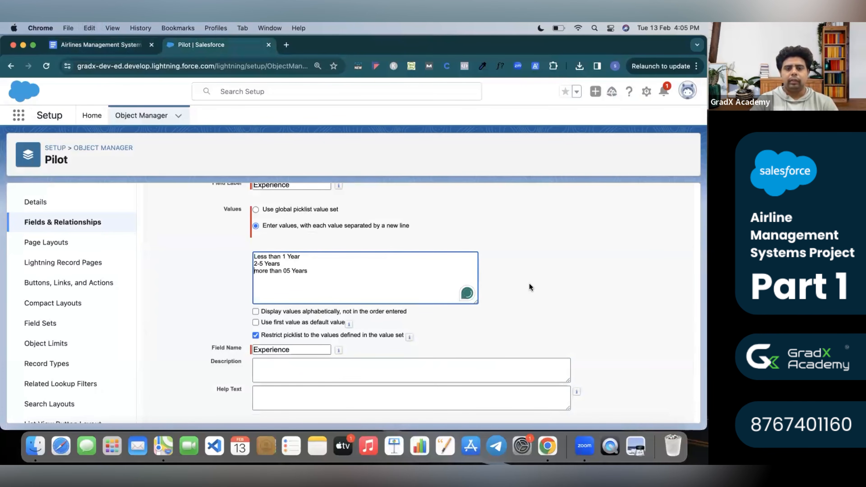
Accept the default security and layout settings and save the Experience field.
{"action": "scroll", "coordinate": [529, 283], "scroll_direction": "up", "scroll_amount": 5}
{"action": "left_click", "coordinate": [656, 253]}
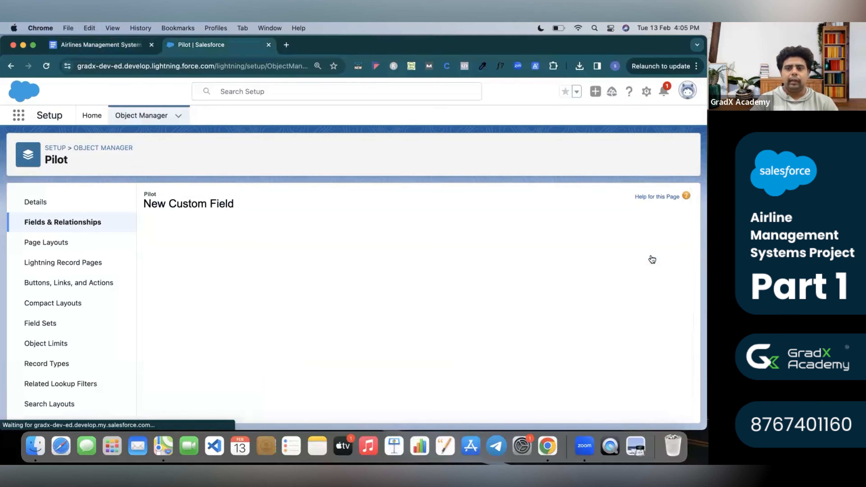
{"action": "left_click", "coordinate": [654, 253]}
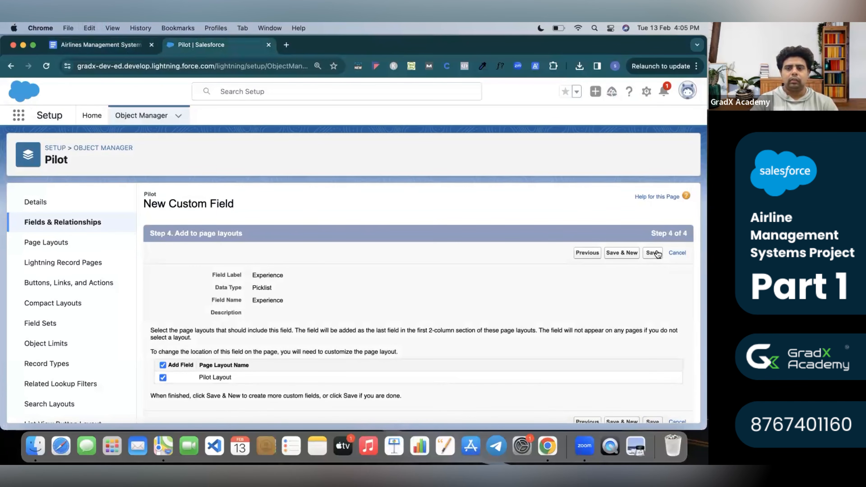
{"action": "left_click", "coordinate": [655, 253]}
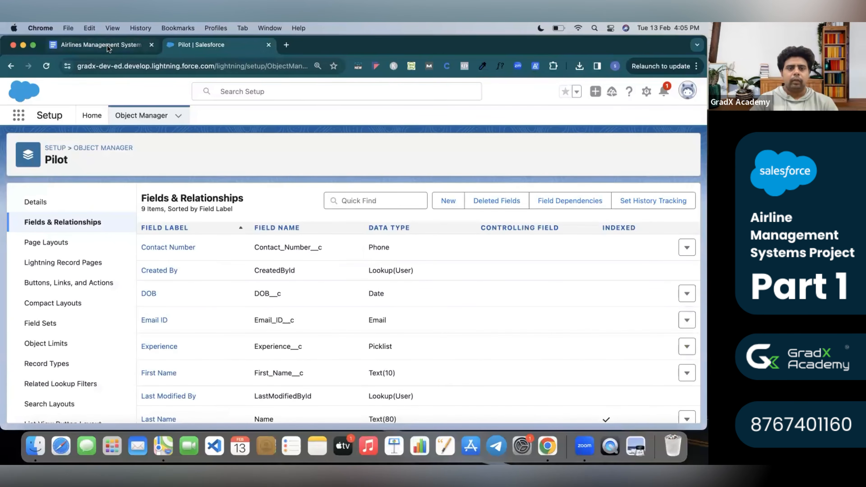
{"action": "left_click", "coordinate": [103, 45]}
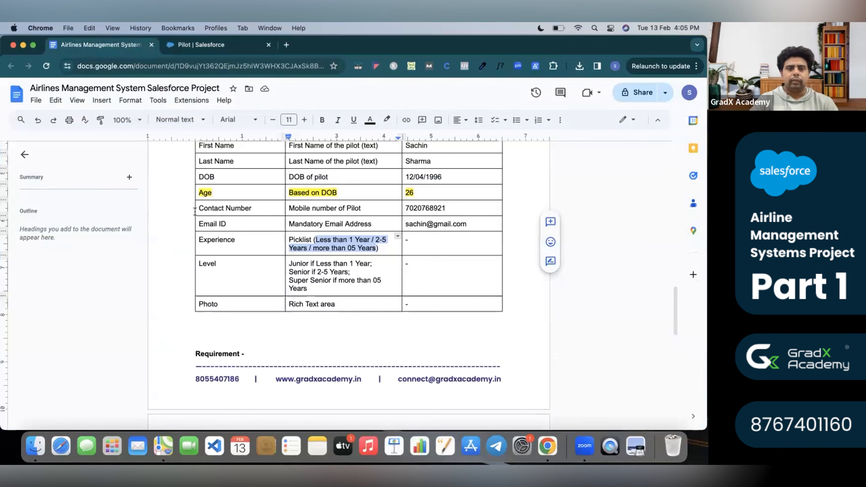
{"action": "triple_click", "coordinate": [224, 263]}
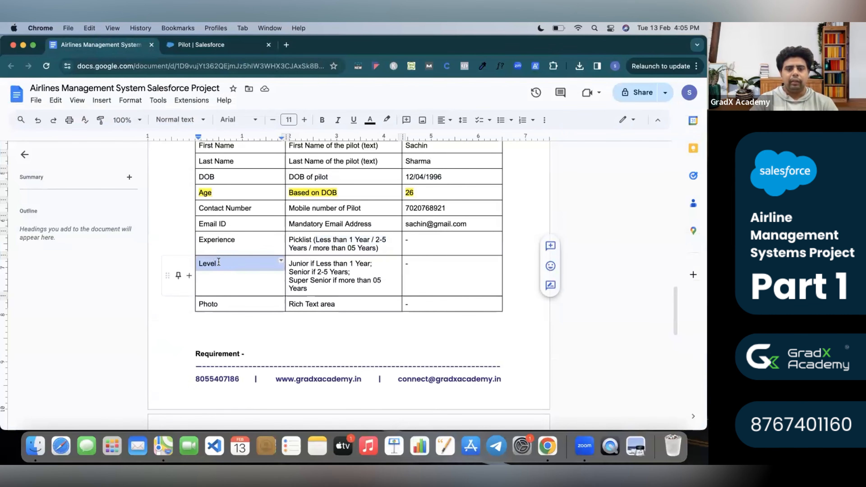
{"action": "triple_click", "coordinate": [222, 263]}
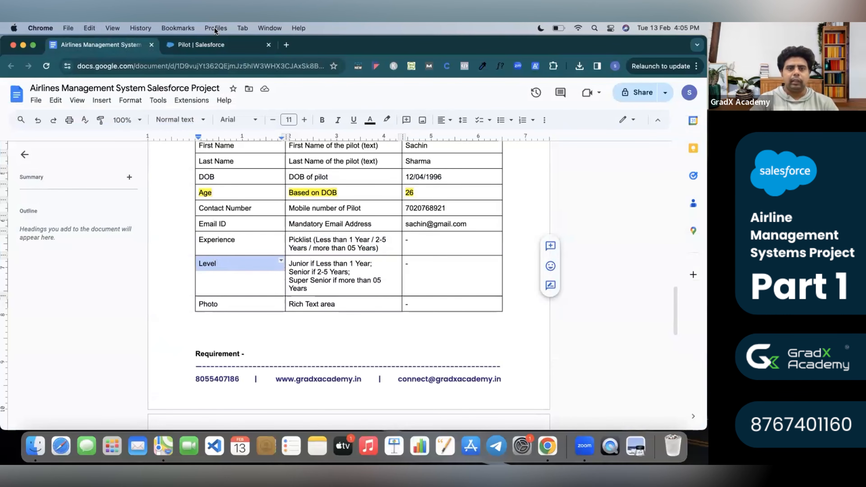
{"action": "left_click", "coordinate": [218, 45]}
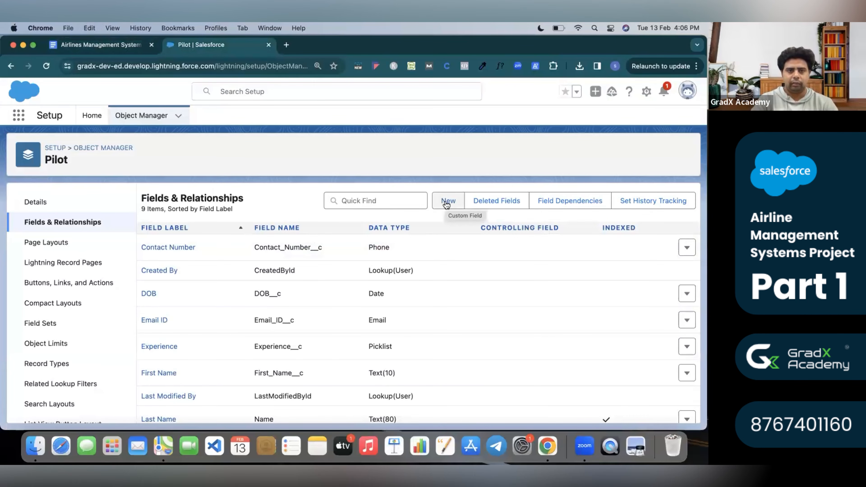
{"action": "left_click", "coordinate": [102, 45]}
{"action": "left_click_drag", "start_coordinate": [315, 241], "coordinate": [362, 242]}
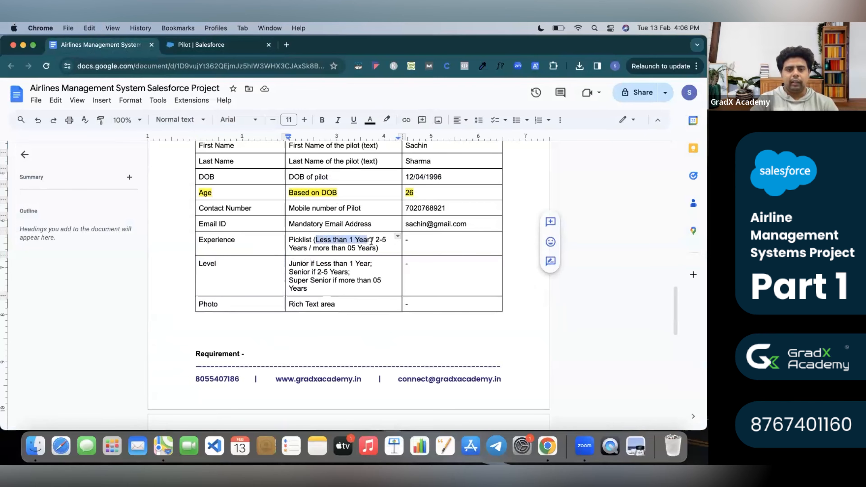
{"action": "double_click", "coordinate": [303, 265]}
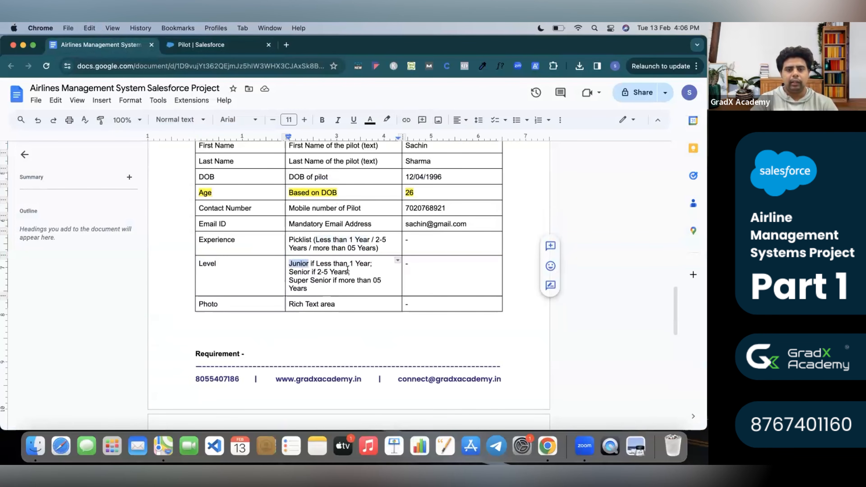
{"action": "left_click_drag", "start_coordinate": [318, 273], "coordinate": [349, 273]}
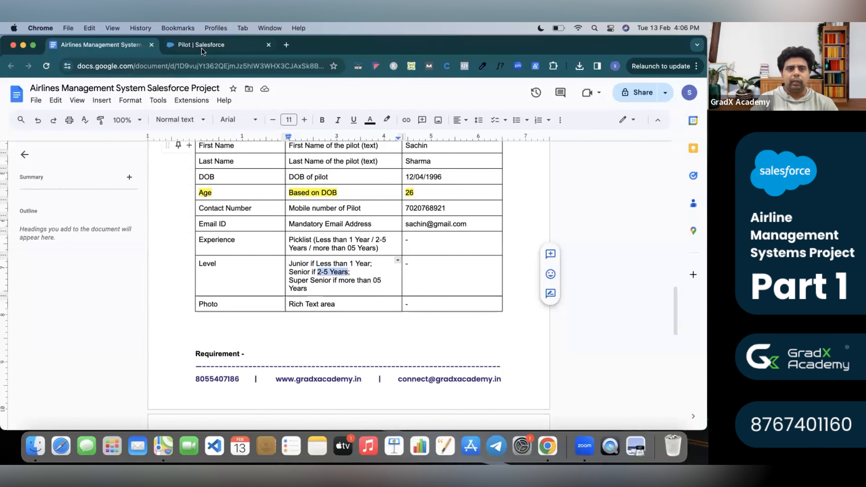
Start another Picklist custom field on the Pilot object.
{"action": "left_click", "coordinate": [189, 38]}
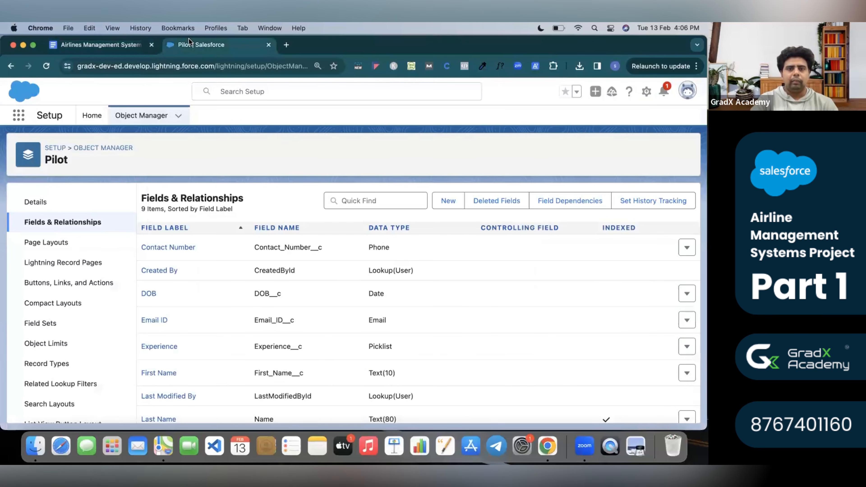
{"action": "left_click", "coordinate": [452, 200]}
{"action": "scroll", "coordinate": [207, 327], "scroll_direction": "down", "scroll_amount": 15}
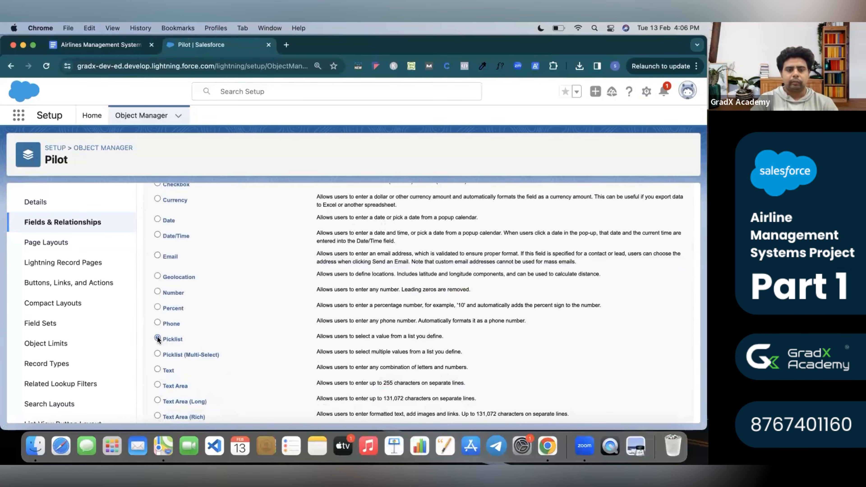
{"action": "scroll", "coordinate": [616, 231], "scroll_direction": "up", "scroll_amount": 15}
{"action": "left_click", "coordinate": [655, 252]}
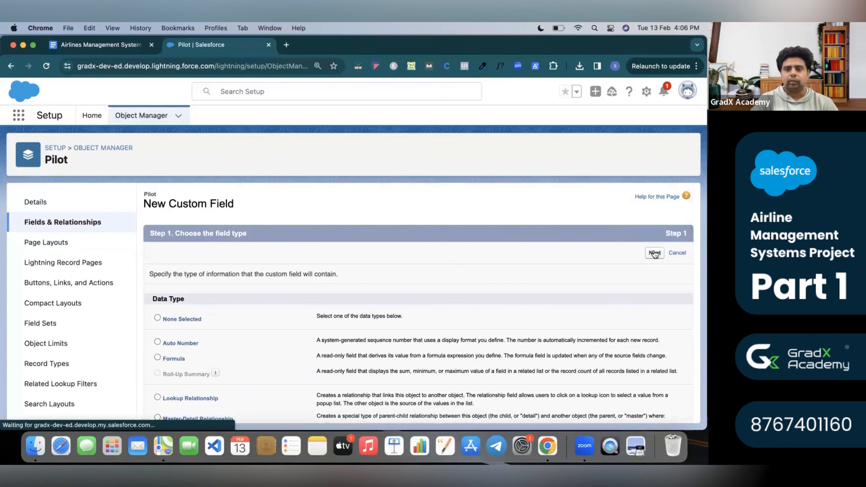
Label the new picklist field Level, as named in the spec.
{"action": "left_click", "coordinate": [123, 46]}
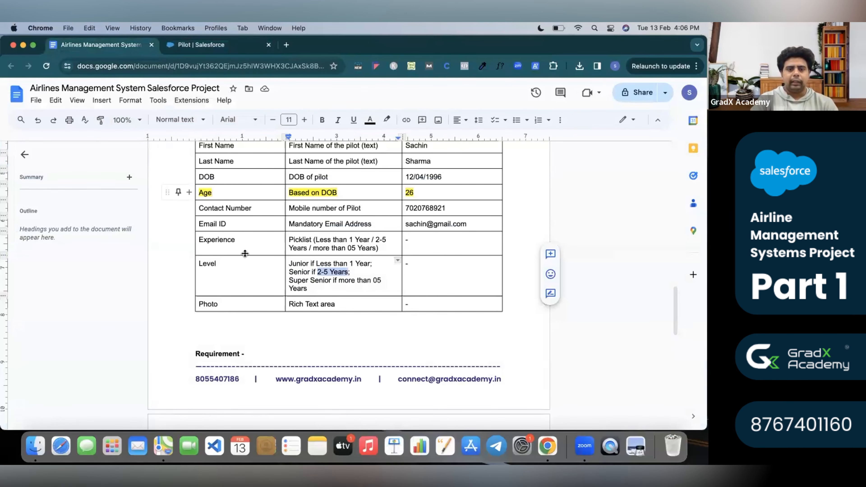
{"action": "double_click", "coordinate": [242, 263]}
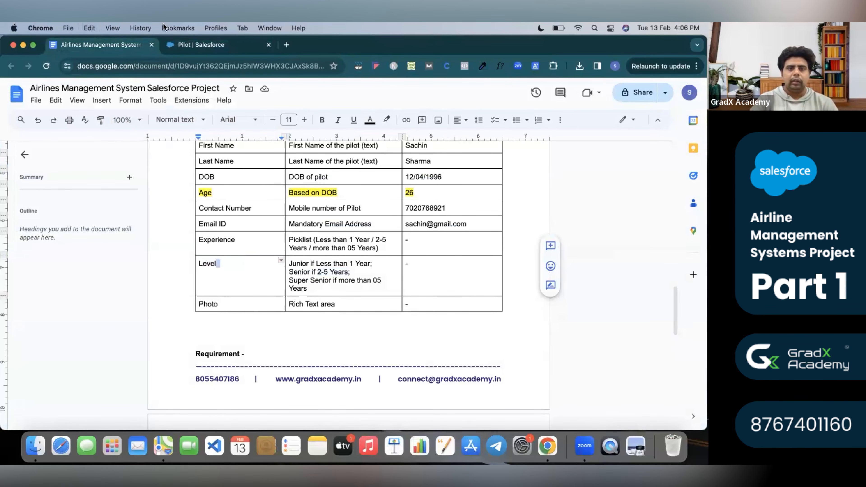
{"action": "left_click", "coordinate": [202, 47]}
{"action": "left_click", "coordinate": [265, 279]}
{"action": "left_click", "coordinate": [264, 278]}
{"action": "type", "text": "Level"}
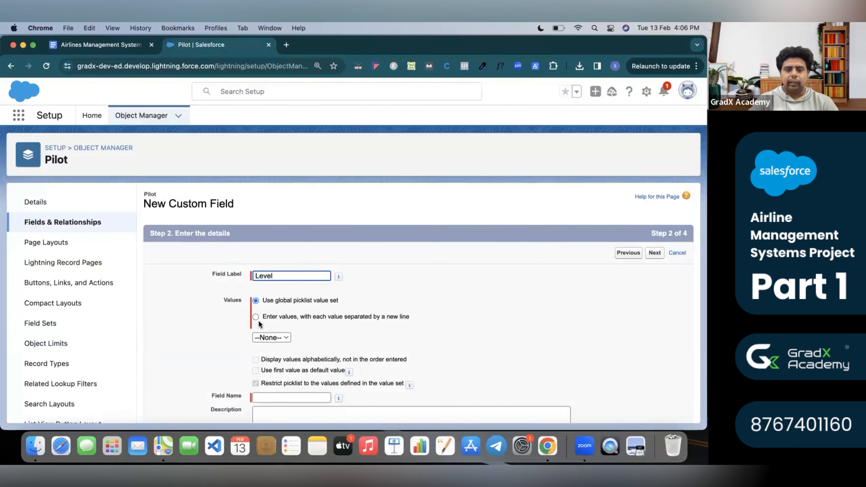
Enter the Level values Junior, Senior and Super Senior, one per line.
{"action": "left_click", "coordinate": [256, 317]}
{"action": "left_click", "coordinate": [135, 44]}
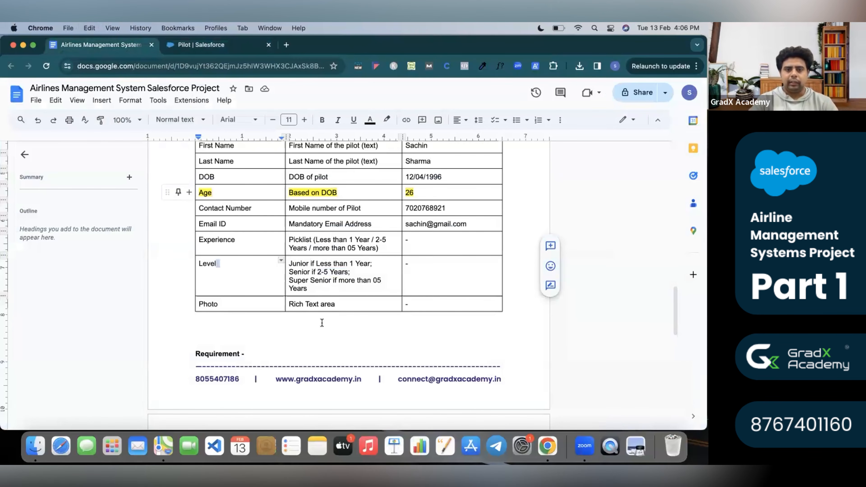
{"action": "left_click_drag", "start_coordinate": [290, 263], "coordinate": [313, 269]}
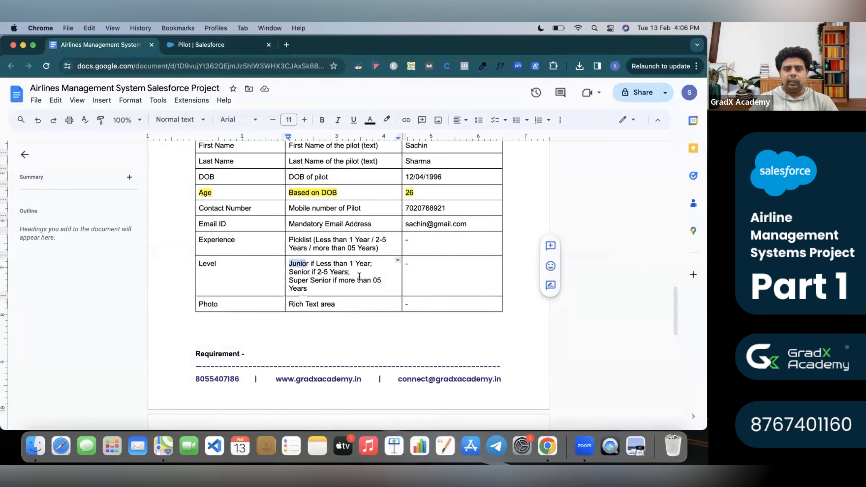
{"action": "left_click", "coordinate": [202, 44]}
{"action": "left_click", "coordinate": [289, 351]}
{"action": "type", "text": "Junior"}
{"action": "key", "text": "Return"}
{"action": "type", "text": "Super Se"}
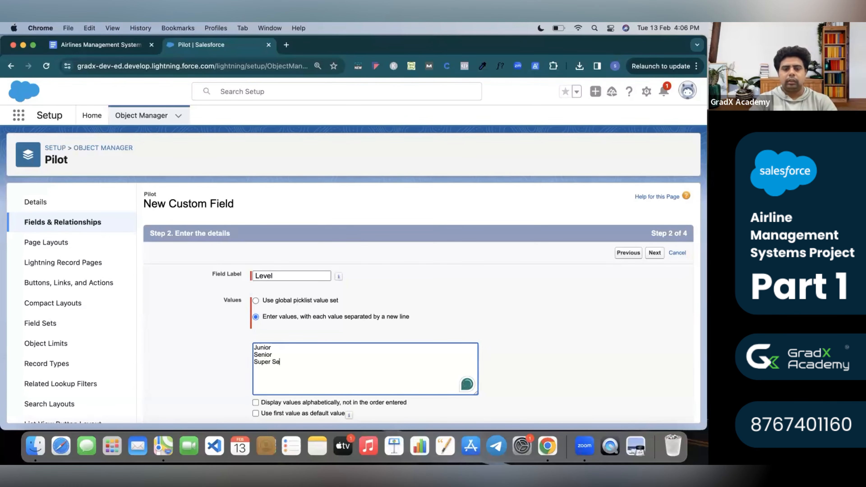
{"action": "type", "text": "or"}
{"action": "left_click", "coordinate": [427, 334]}
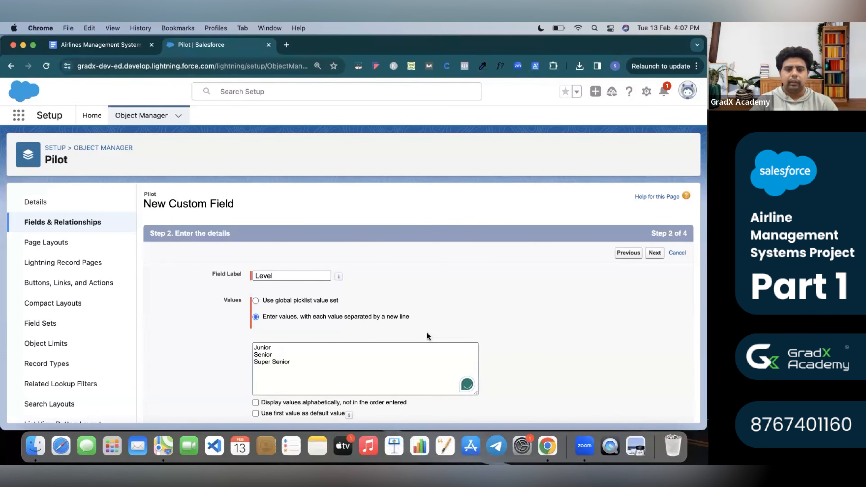
Advance through field-level security to the page layout step for Level.
{"action": "scroll", "coordinate": [427, 333], "scroll_direction": "down", "scroll_amount": 4}
{"action": "scroll", "coordinate": [427, 333], "scroll_direction": "up", "scroll_amount": 4}
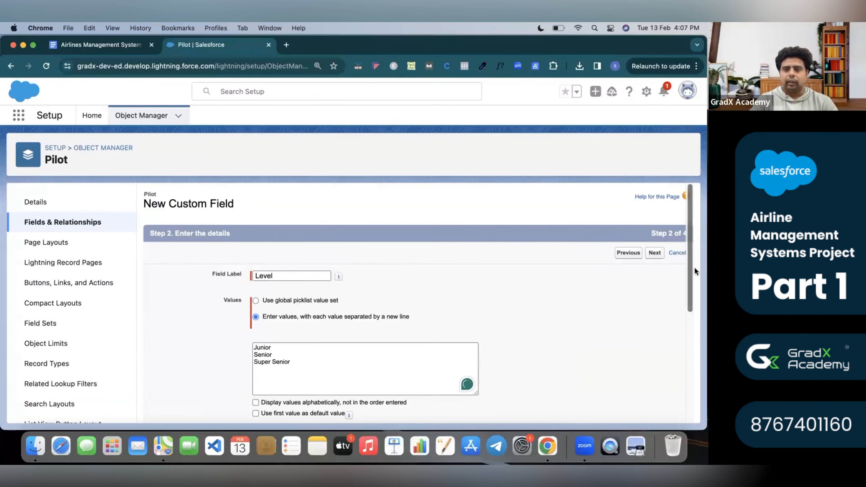
{"action": "left_click", "coordinate": [655, 253]}
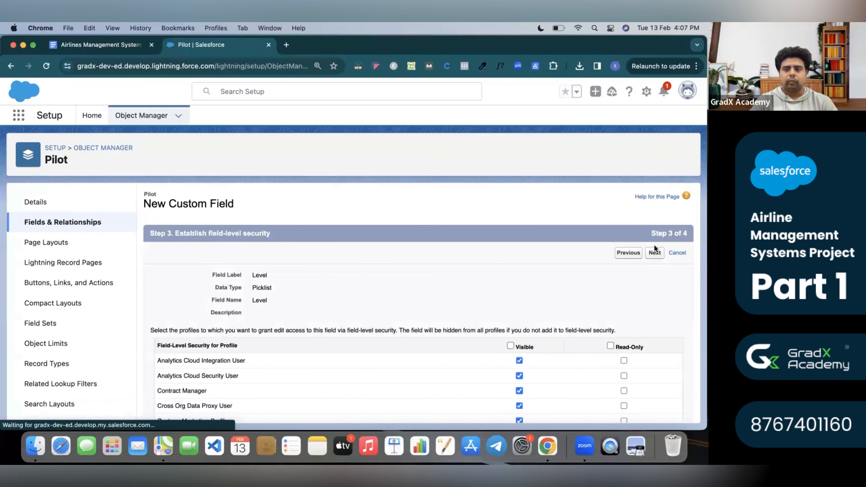
{"action": "left_click", "coordinate": [656, 256]}
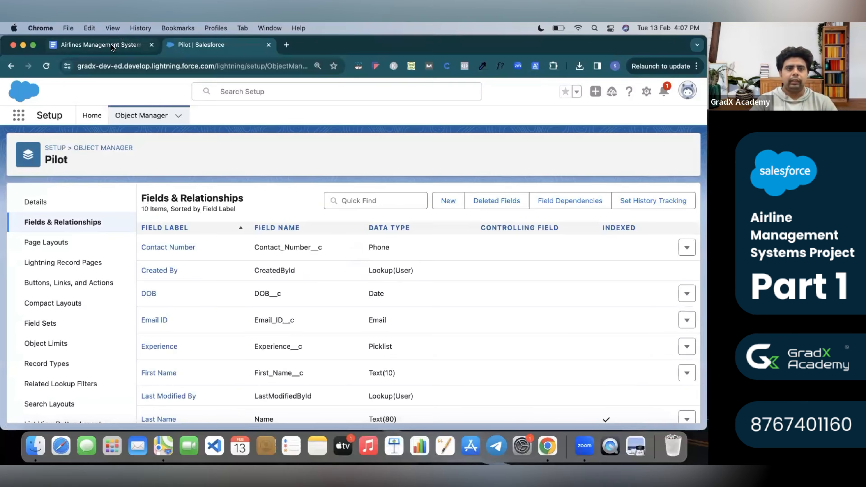
{"action": "left_click", "coordinate": [111, 44]}
{"action": "triple_click", "coordinate": [232, 306]}
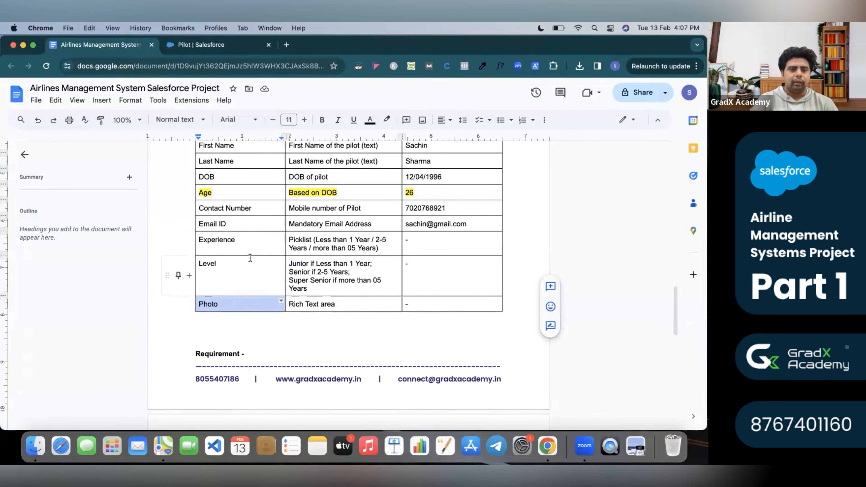
Start a new Text Area (Rich) custom field on the Pilot object.
{"action": "left_click", "coordinate": [205, 44]}
{"action": "left_click", "coordinate": [447, 202]}
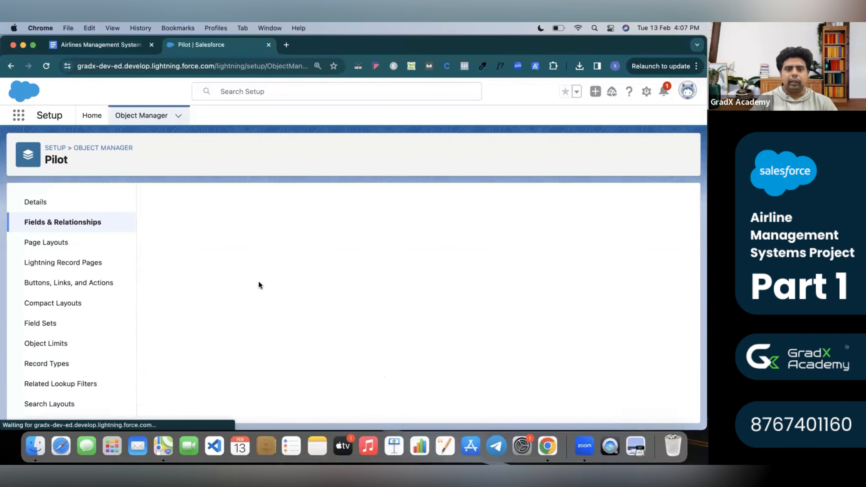
{"action": "scroll", "coordinate": [213, 319], "scroll_direction": "down", "scroll_amount": 10}
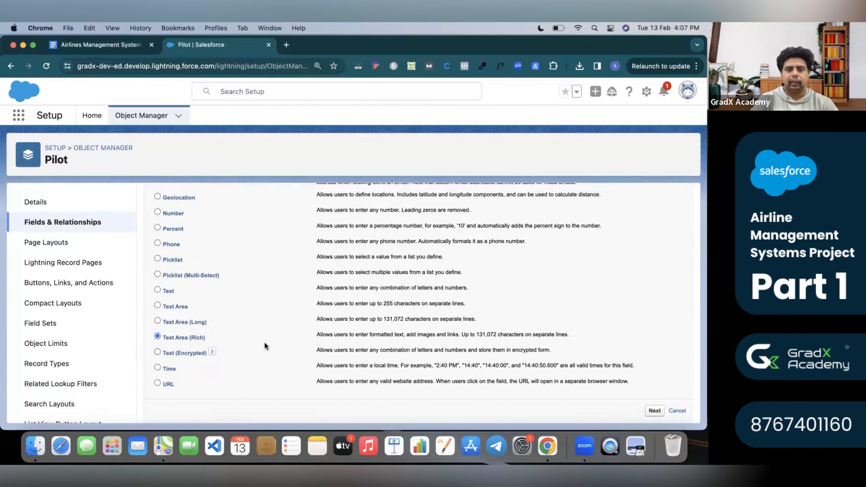
{"action": "scroll", "coordinate": [264, 346], "scroll_direction": "up", "scroll_amount": 10}
{"action": "left_click", "coordinate": [654, 254]}
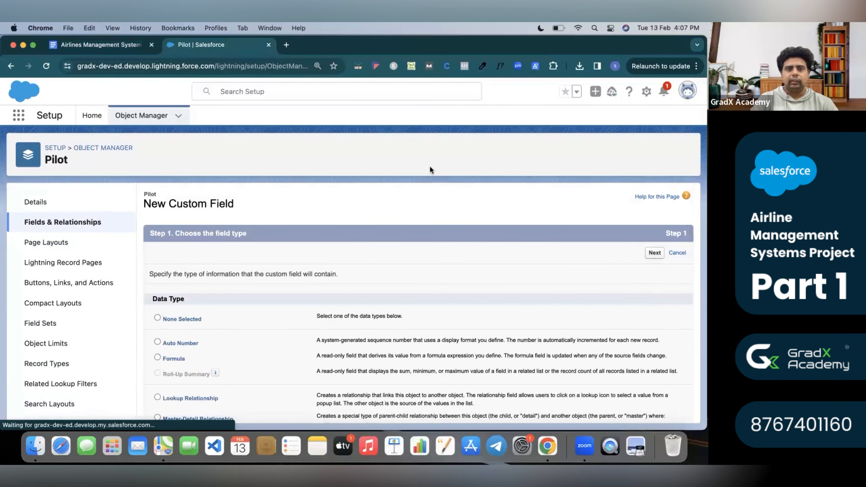
Label it Photo and save it with default security and Pilot Layout placement.
{"action": "type", "text": "Photo"}
{"action": "left_click", "coordinate": [440, 268]}
{"action": "scroll", "coordinate": [320, 368], "scroll_direction": "down", "scroll_amount": 1}
{"action": "scroll", "coordinate": [319, 368], "scroll_direction": "down", "scroll_amount": 3}
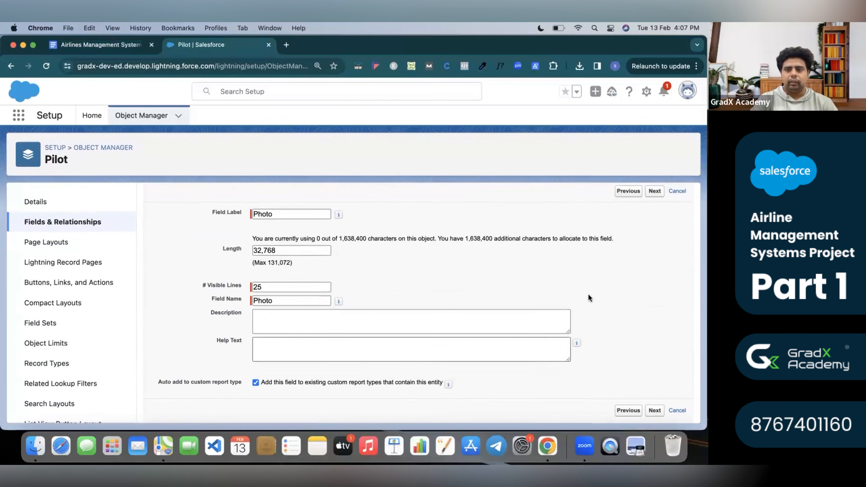
{"action": "left_click", "coordinate": [658, 195]}
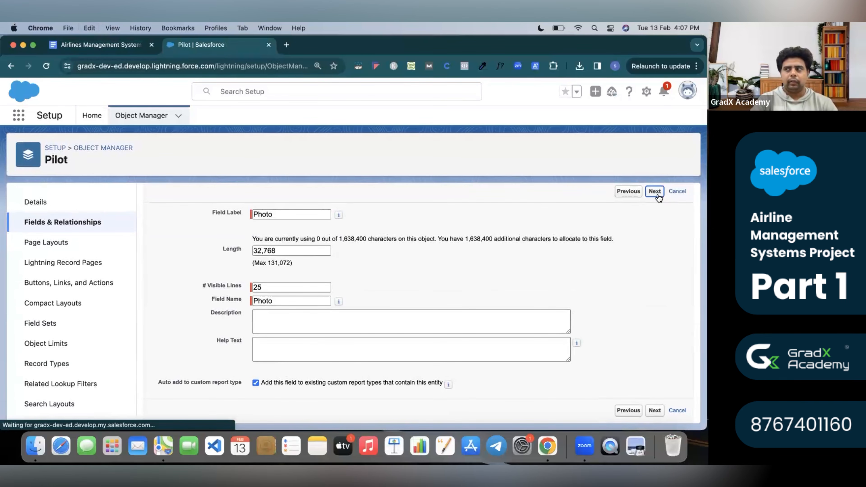
{"action": "left_click", "coordinate": [654, 253]}
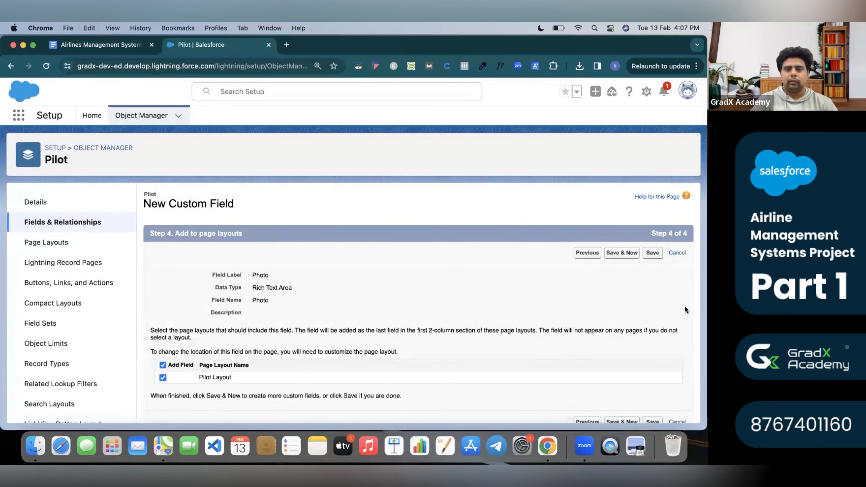
{"action": "left_click", "coordinate": [653, 252]}
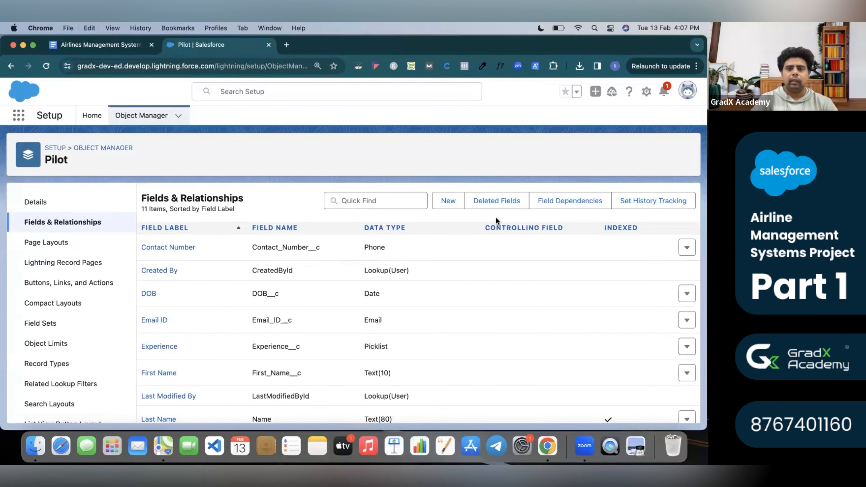
Locate the Object - Flight Schedule heading in the spec document.
{"action": "left_click", "coordinate": [84, 44]}
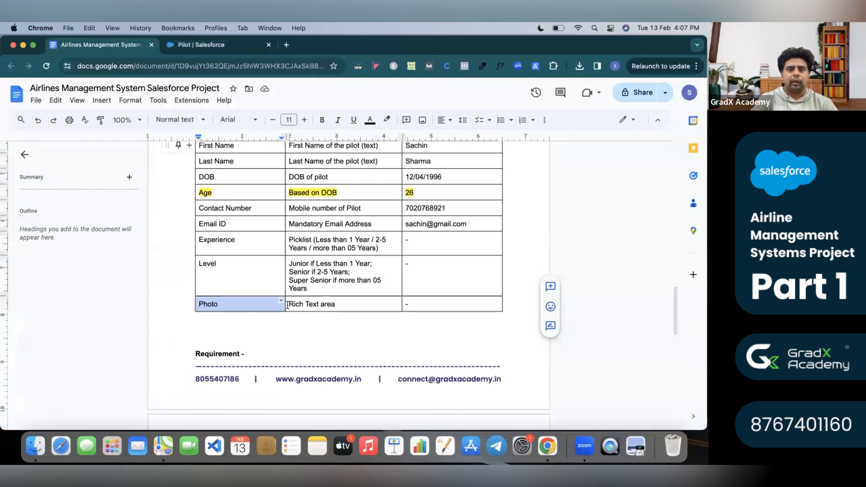
{"action": "scroll", "coordinate": [290, 307], "scroll_direction": "down", "scroll_amount": 10}
{"action": "scroll", "coordinate": [375, 231], "scroll_direction": "up", "scroll_amount": 11}
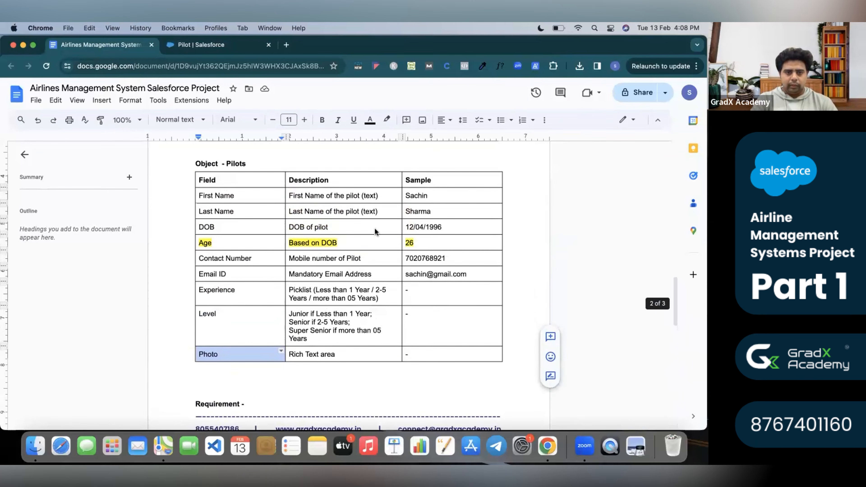
{"action": "scroll", "coordinate": [375, 229], "scroll_direction": "up", "scroll_amount": 2}
{"action": "double_click", "coordinate": [236, 223]}
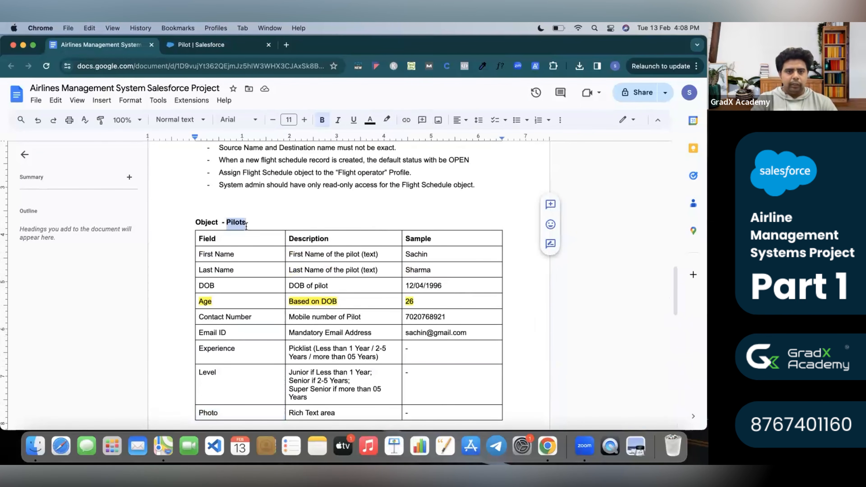
{"action": "scroll", "coordinate": [244, 225], "scroll_direction": "up", "scroll_amount": 15}
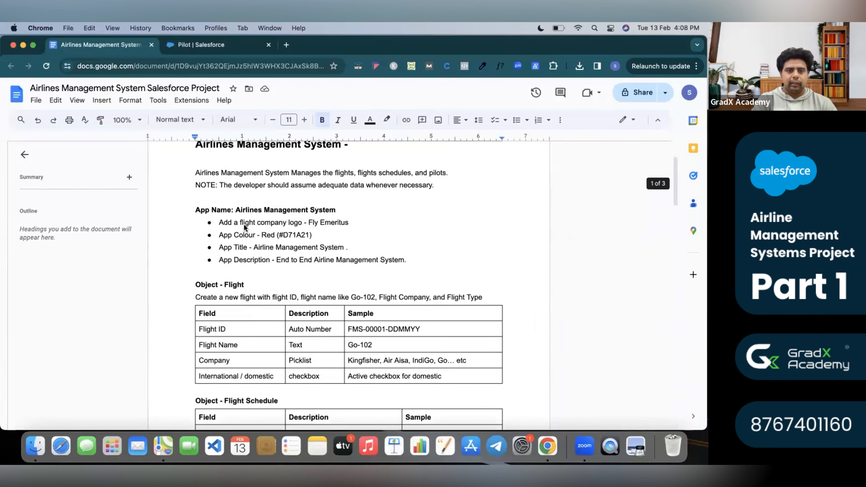
{"action": "double_click", "coordinate": [234, 285]}
{"action": "scroll", "coordinate": [260, 342], "scroll_direction": "down", "scroll_amount": 2}
{"action": "scroll", "coordinate": [259, 360], "scroll_direction": "down", "scroll_amount": 2}
{"action": "left_click_drag", "start_coordinate": [222, 309], "coordinate": [284, 310]}
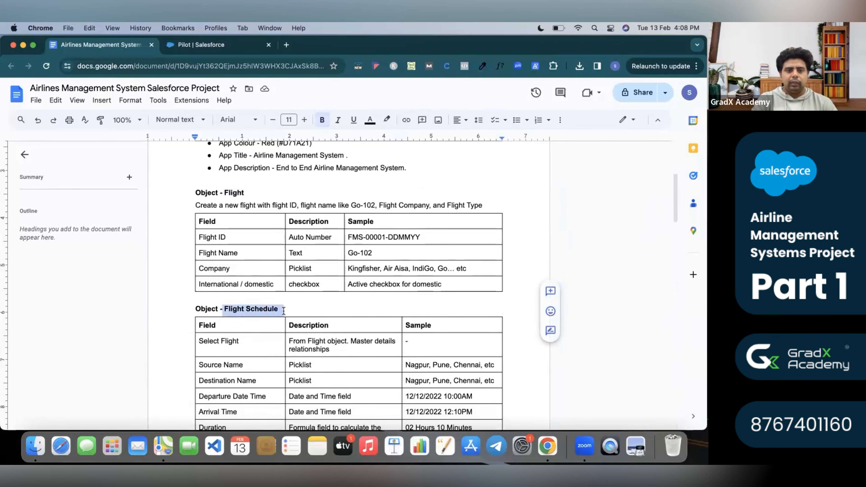
{"action": "left_click", "coordinate": [290, 330]}
Review the Flight Schedule field rows: Select Flight, Source Name, Destination Name, Departure Date Time, Arrival Time, Duration.
{"action": "scroll", "coordinate": [289, 330], "scroll_direction": "down", "scroll_amount": 2}
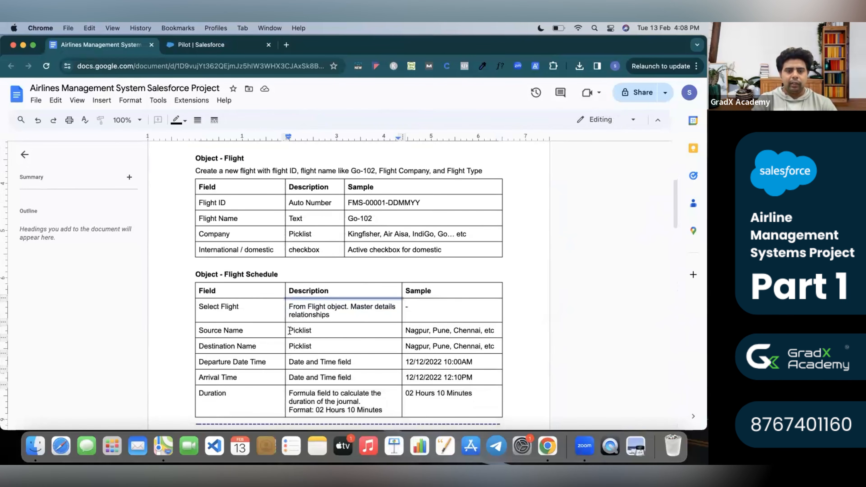
{"action": "scroll", "coordinate": [290, 330], "scroll_direction": "down", "scroll_amount": 1}
{"action": "triple_click", "coordinate": [200, 288]}
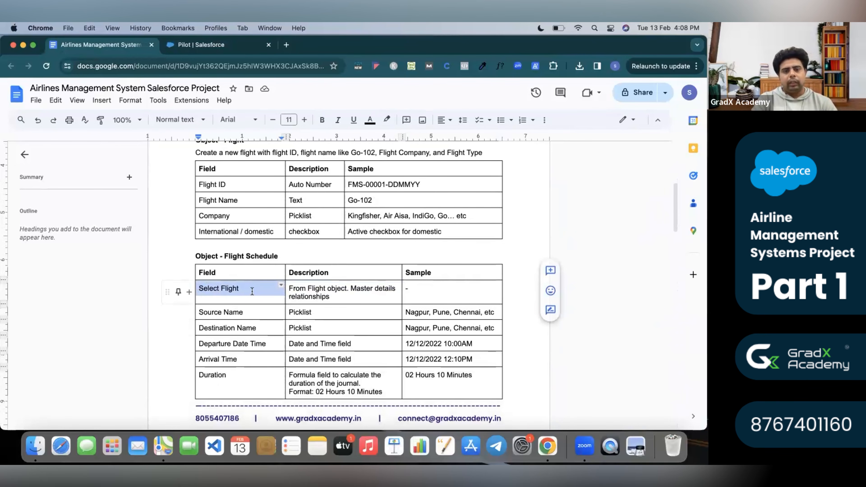
{"action": "left_click", "coordinate": [330, 300]}
{"action": "triple_click", "coordinate": [227, 313]}
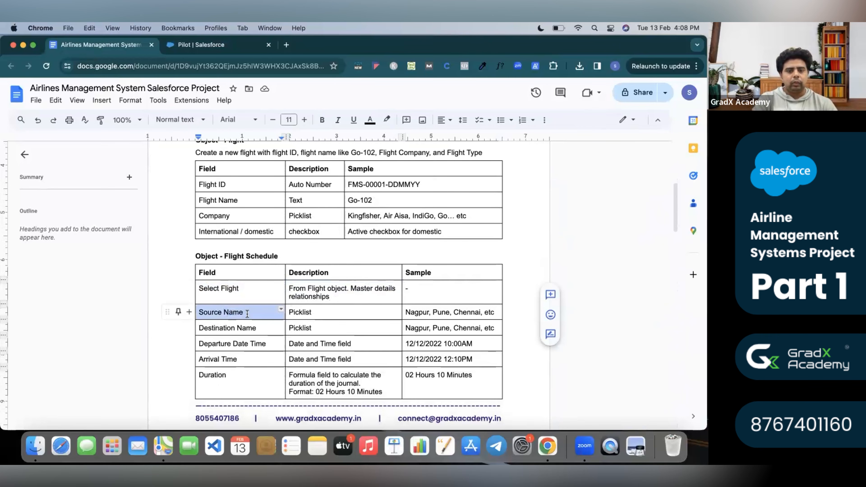
{"action": "triple_click", "coordinate": [246, 329]}
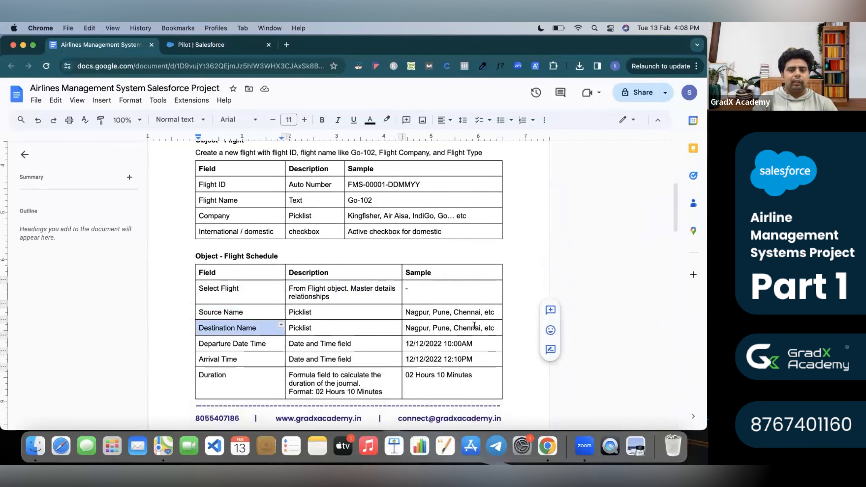
{"action": "left_click", "coordinate": [265, 344]}
{"action": "triple_click", "coordinate": [266, 343]}
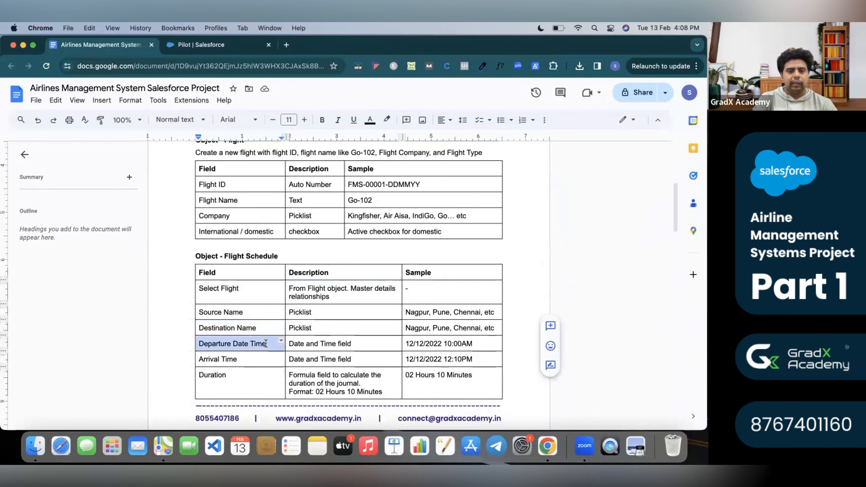
{"action": "triple_click", "coordinate": [238, 360]}
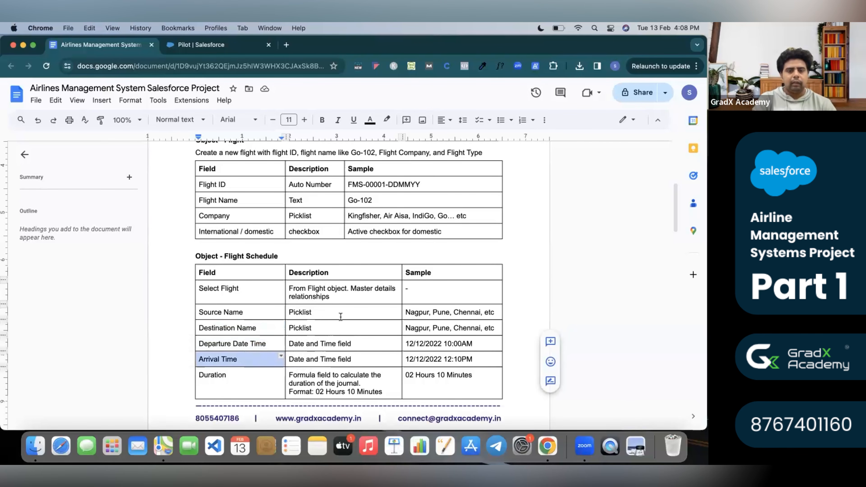
{"action": "scroll", "coordinate": [339, 328], "scroll_direction": "down", "scroll_amount": 2}
{"action": "left_click", "coordinate": [254, 334]}
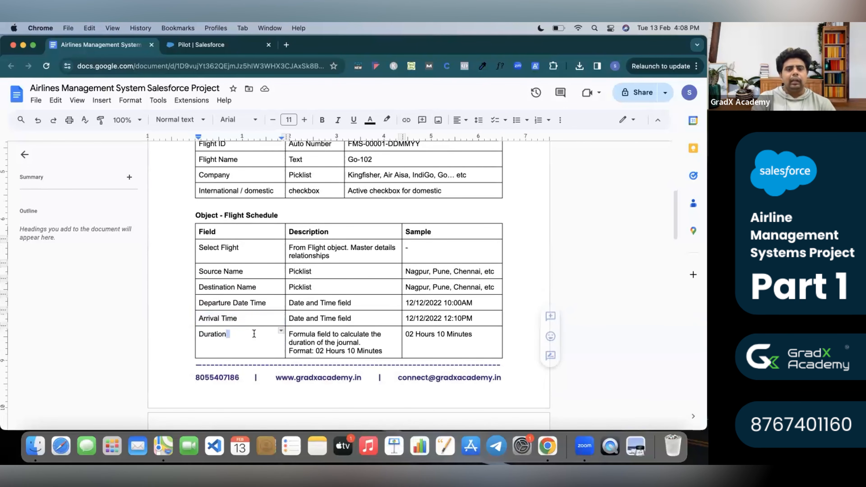
{"action": "scroll", "coordinate": [316, 341], "scroll_direction": "down", "scroll_amount": 8}
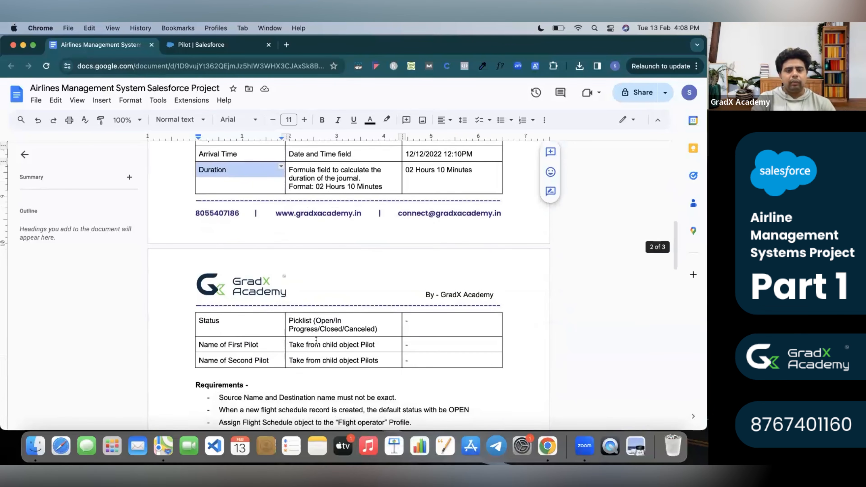
{"action": "left_click", "coordinate": [296, 323]}
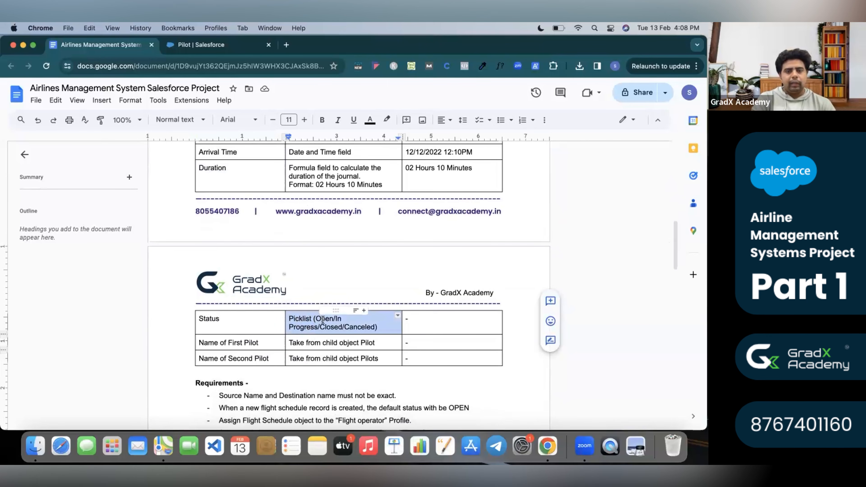
{"action": "left_click", "coordinate": [298, 348]}
{"action": "left_click", "coordinate": [303, 358]}
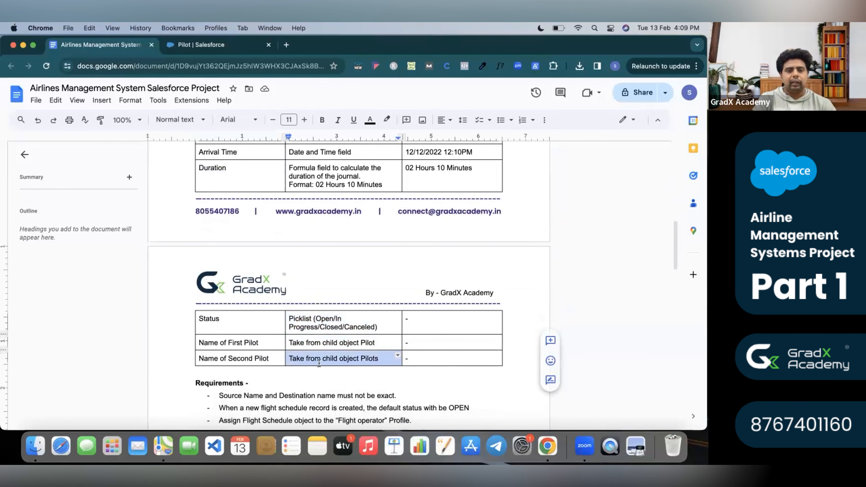
{"action": "scroll", "coordinate": [289, 337], "scroll_direction": "up", "scroll_amount": 8}
{"action": "scroll", "coordinate": [289, 334], "scroll_direction": "up", "scroll_amount": 1}
{"action": "scroll", "coordinate": [290, 334], "scroll_direction": "down", "scroll_amount": 1}
{"action": "scroll", "coordinate": [289, 333], "scroll_direction": "up", "scroll_amount": 1}
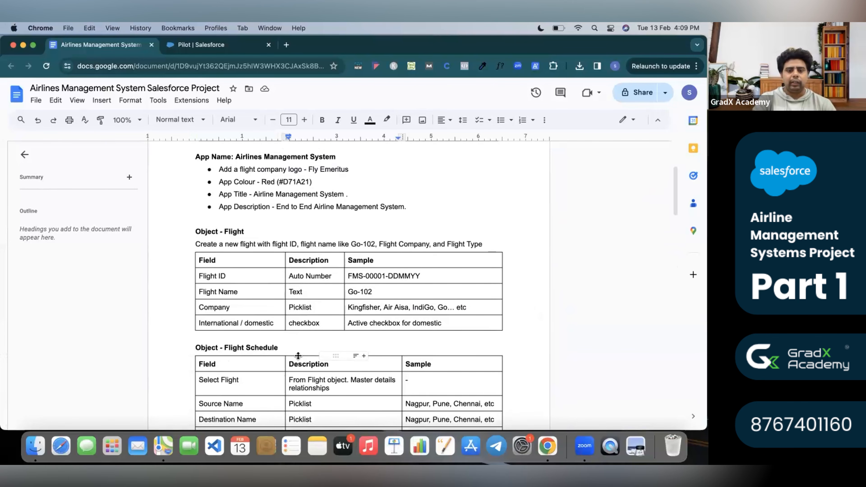
{"action": "scroll", "coordinate": [298, 356], "scroll_direction": "down", "scroll_amount": 5}
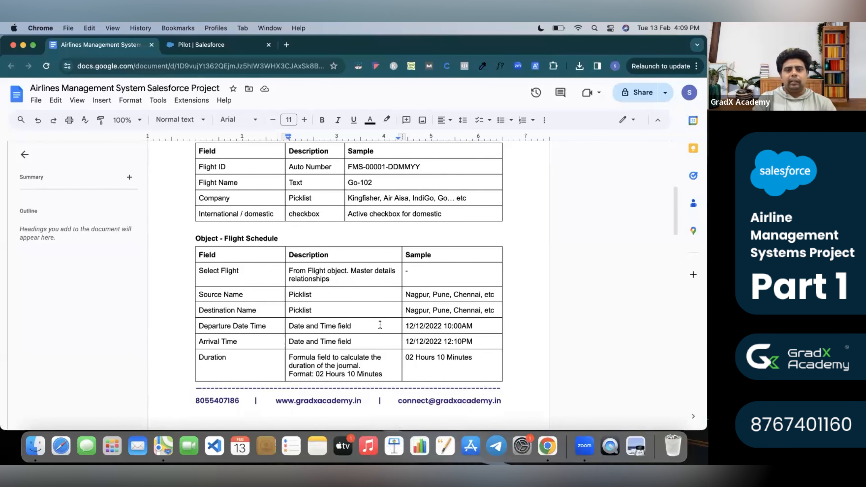
{"action": "scroll", "coordinate": [380, 325], "scroll_direction": "up", "scroll_amount": 15}
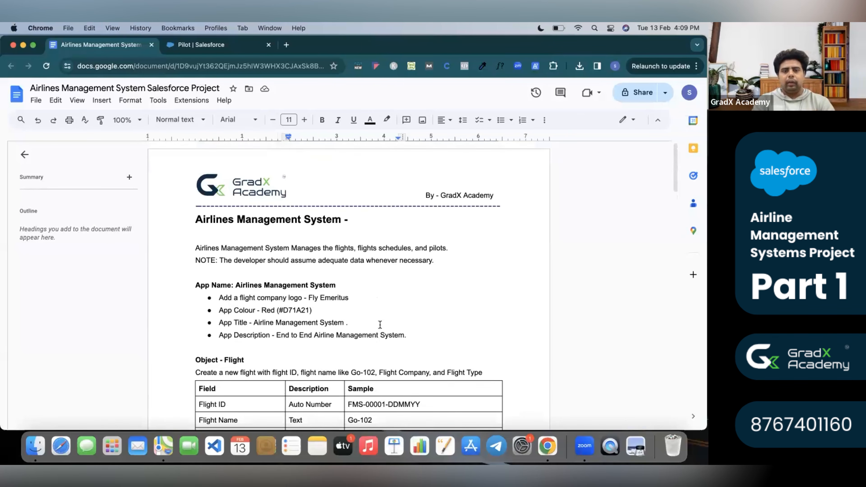